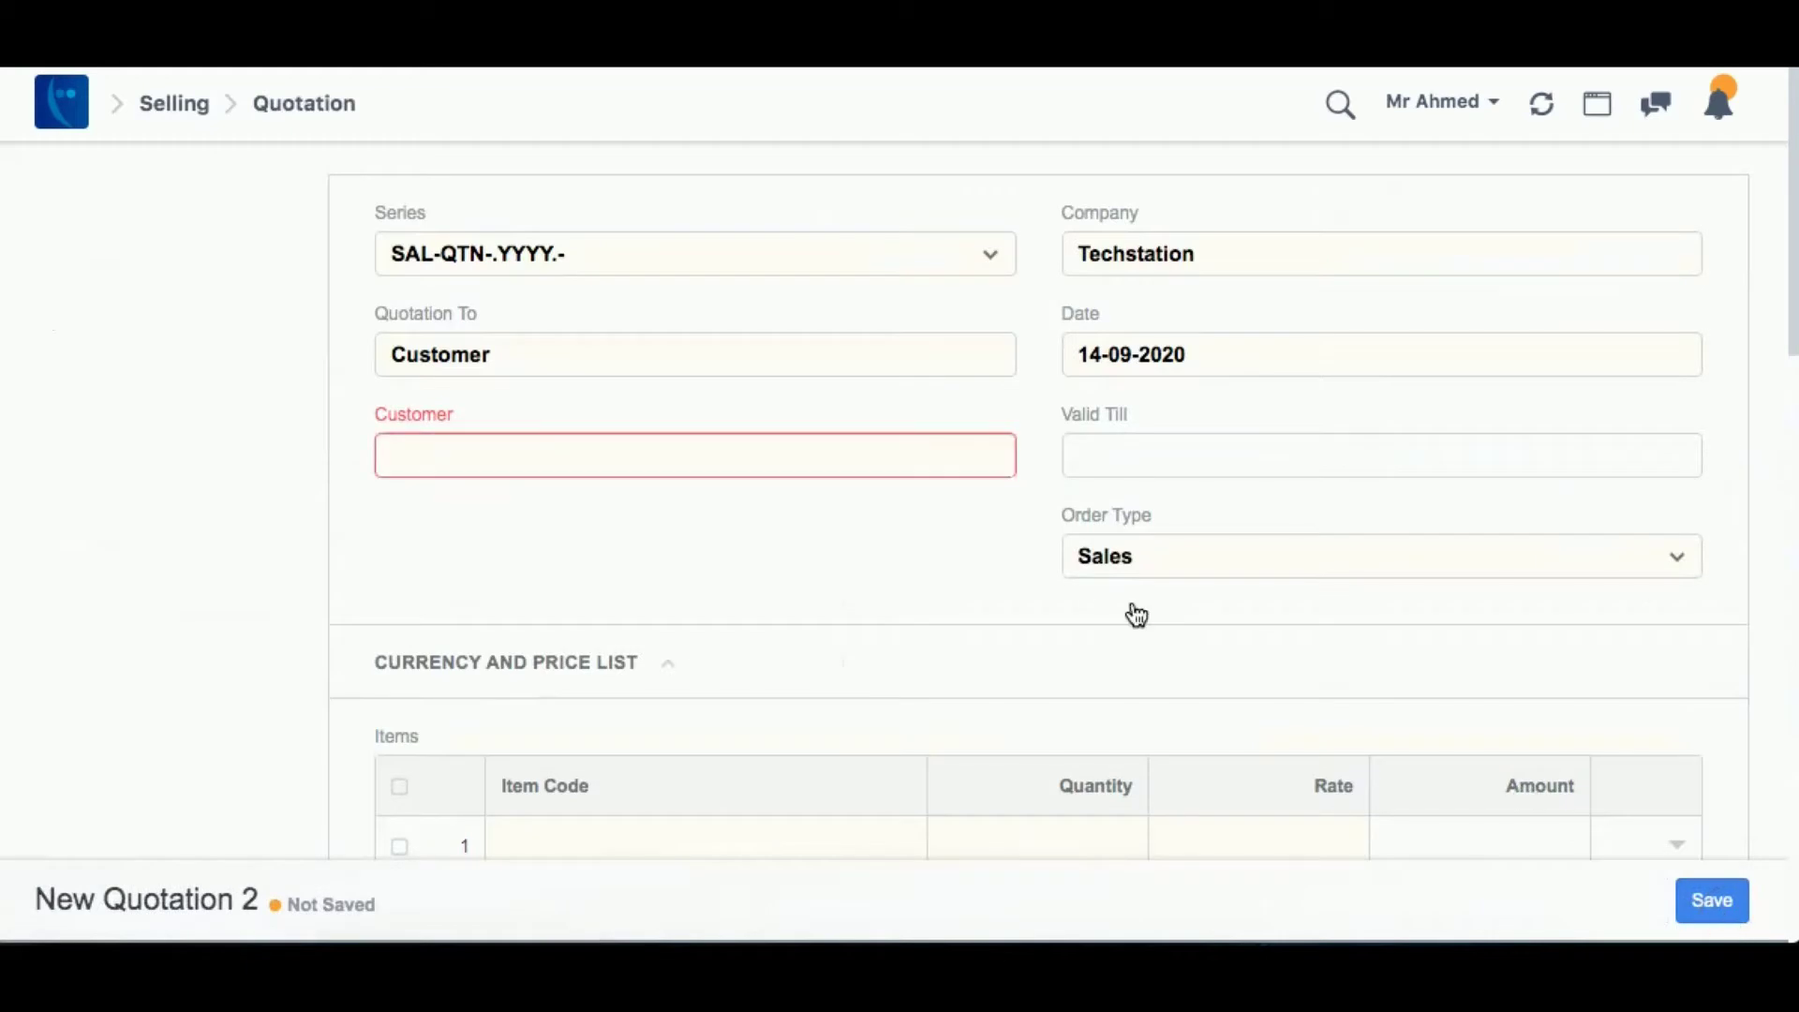
# Set CARREFOUR as the customer of the new quotation
pyautogui.click(770, 455)
pyautogui.click(671, 513)
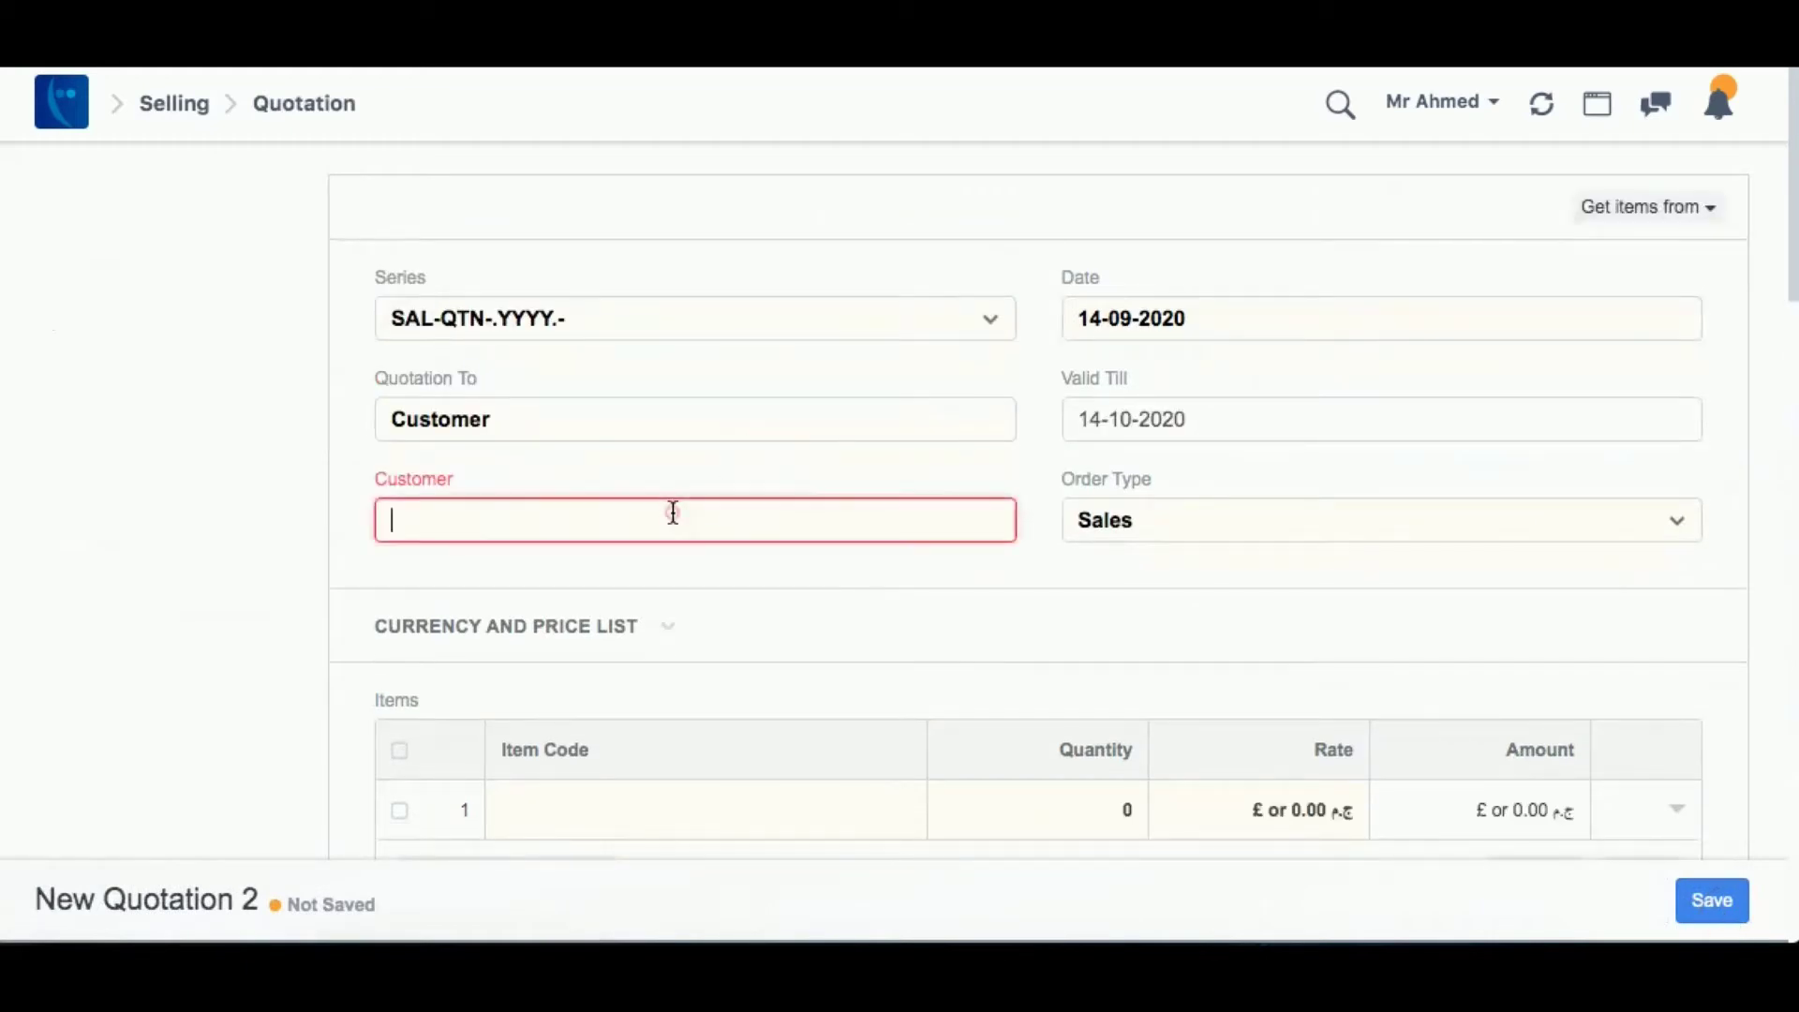
pyautogui.write('ca')
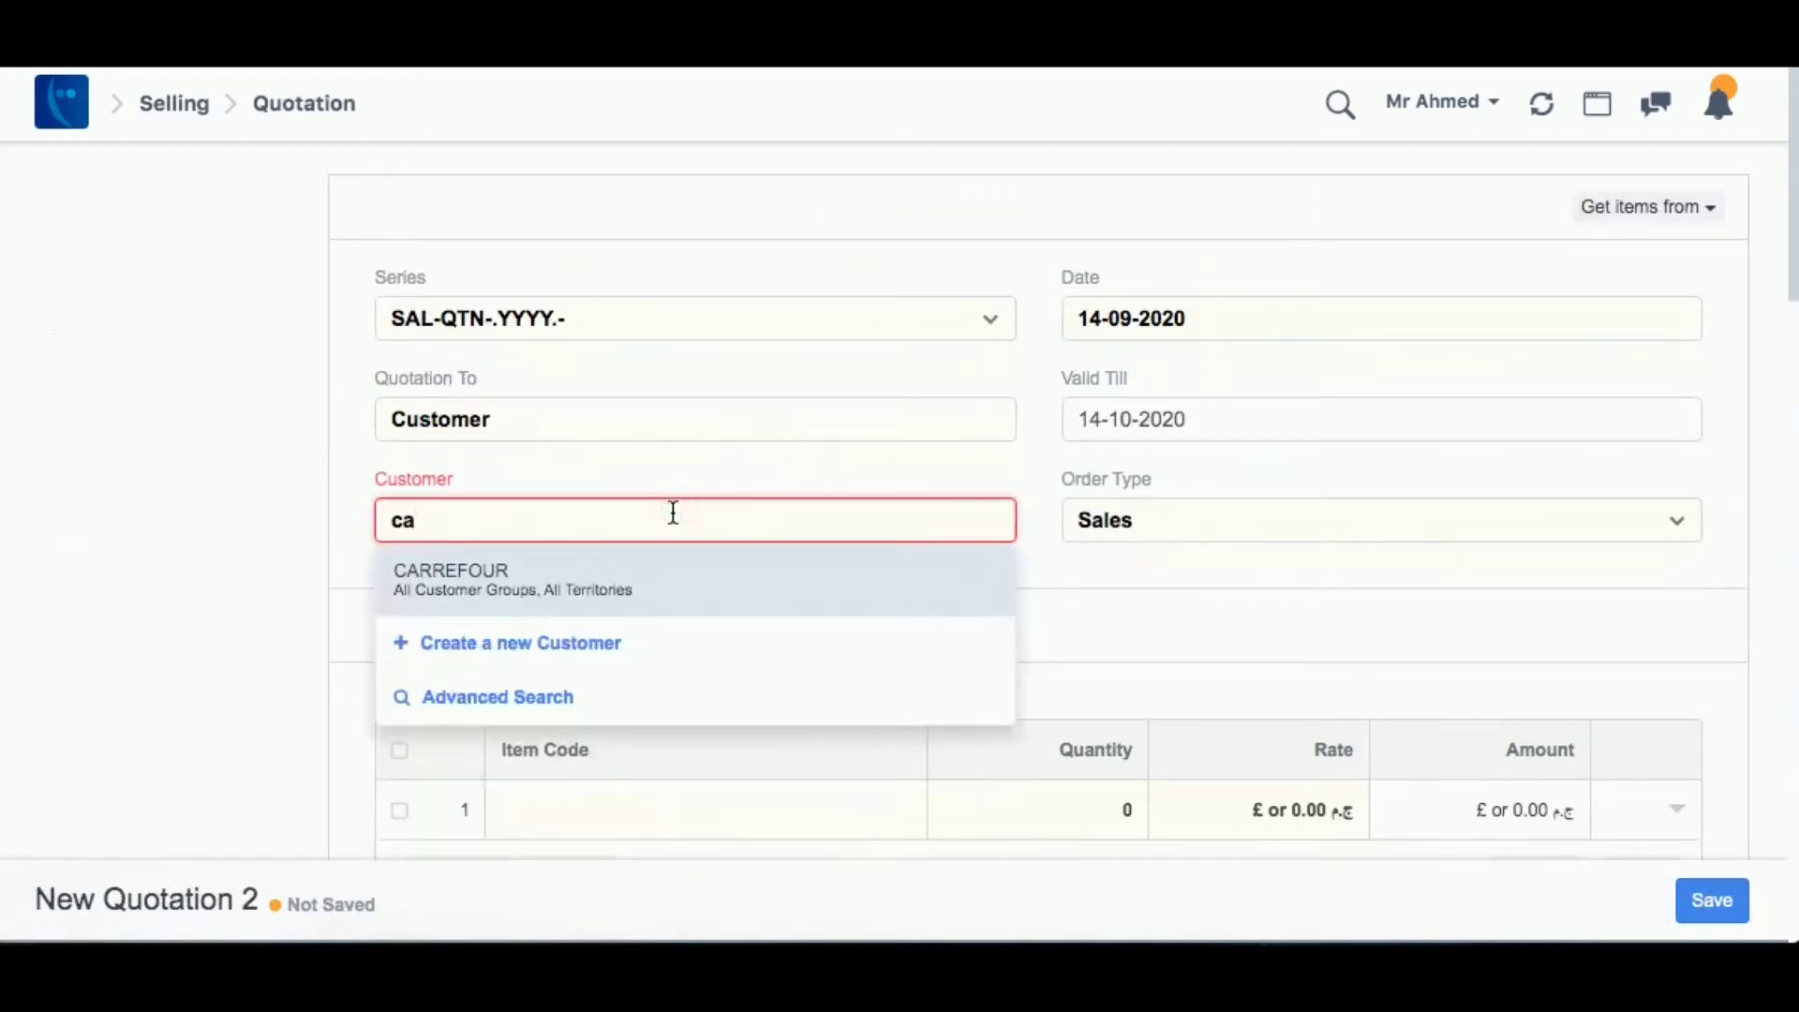
pyautogui.click(613, 586)
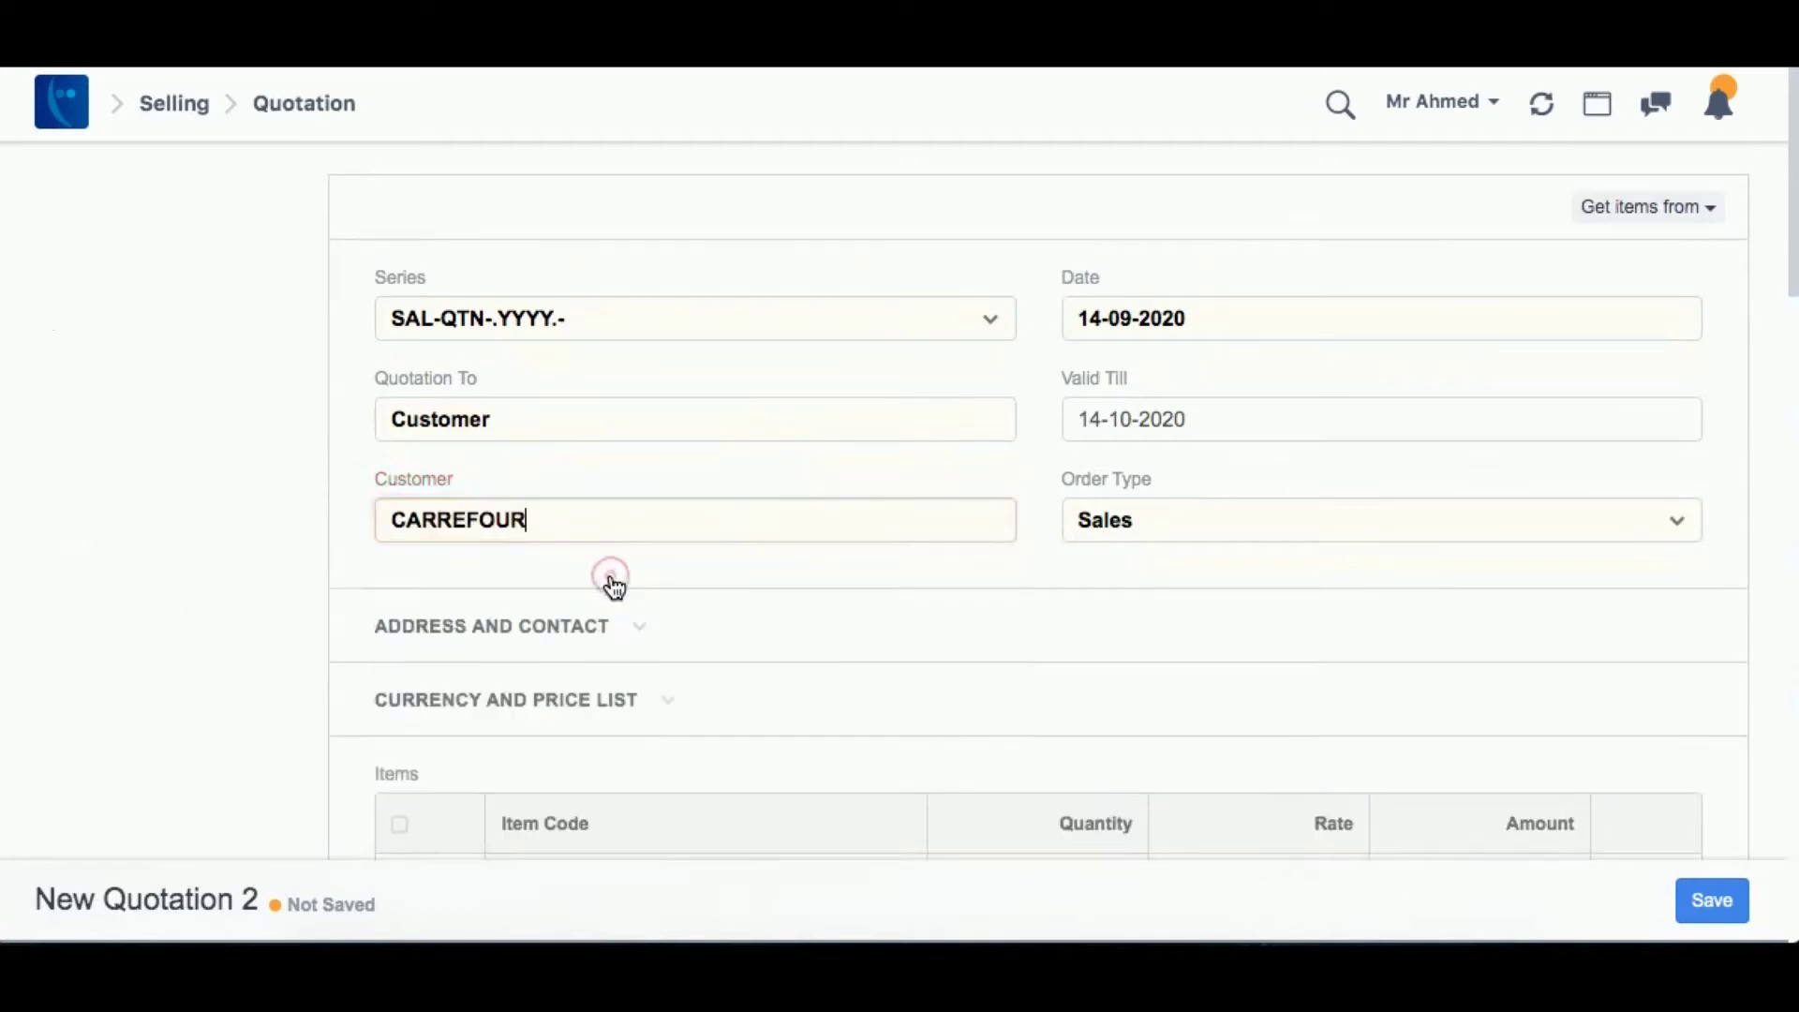
# Add Coconut Soap as the quotation's first item with a quantity of 3000
pyautogui.scroll(-5, 957, 622)
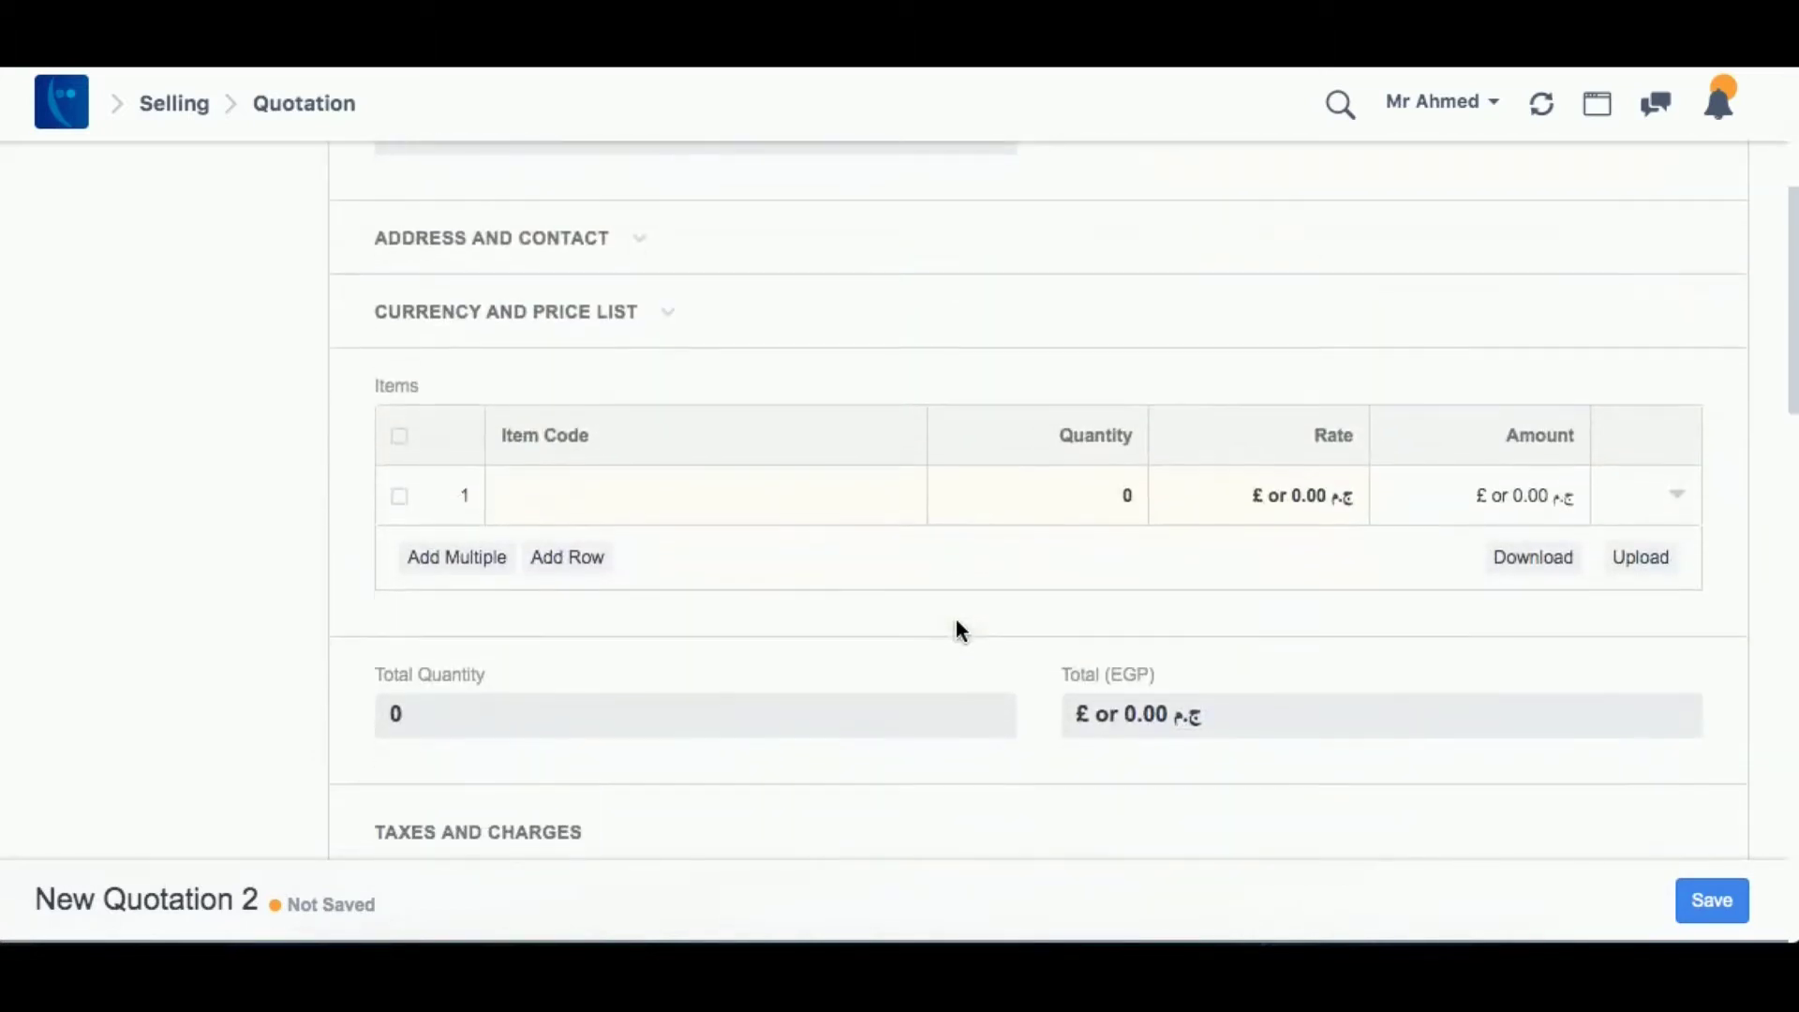
pyautogui.click(699, 502)
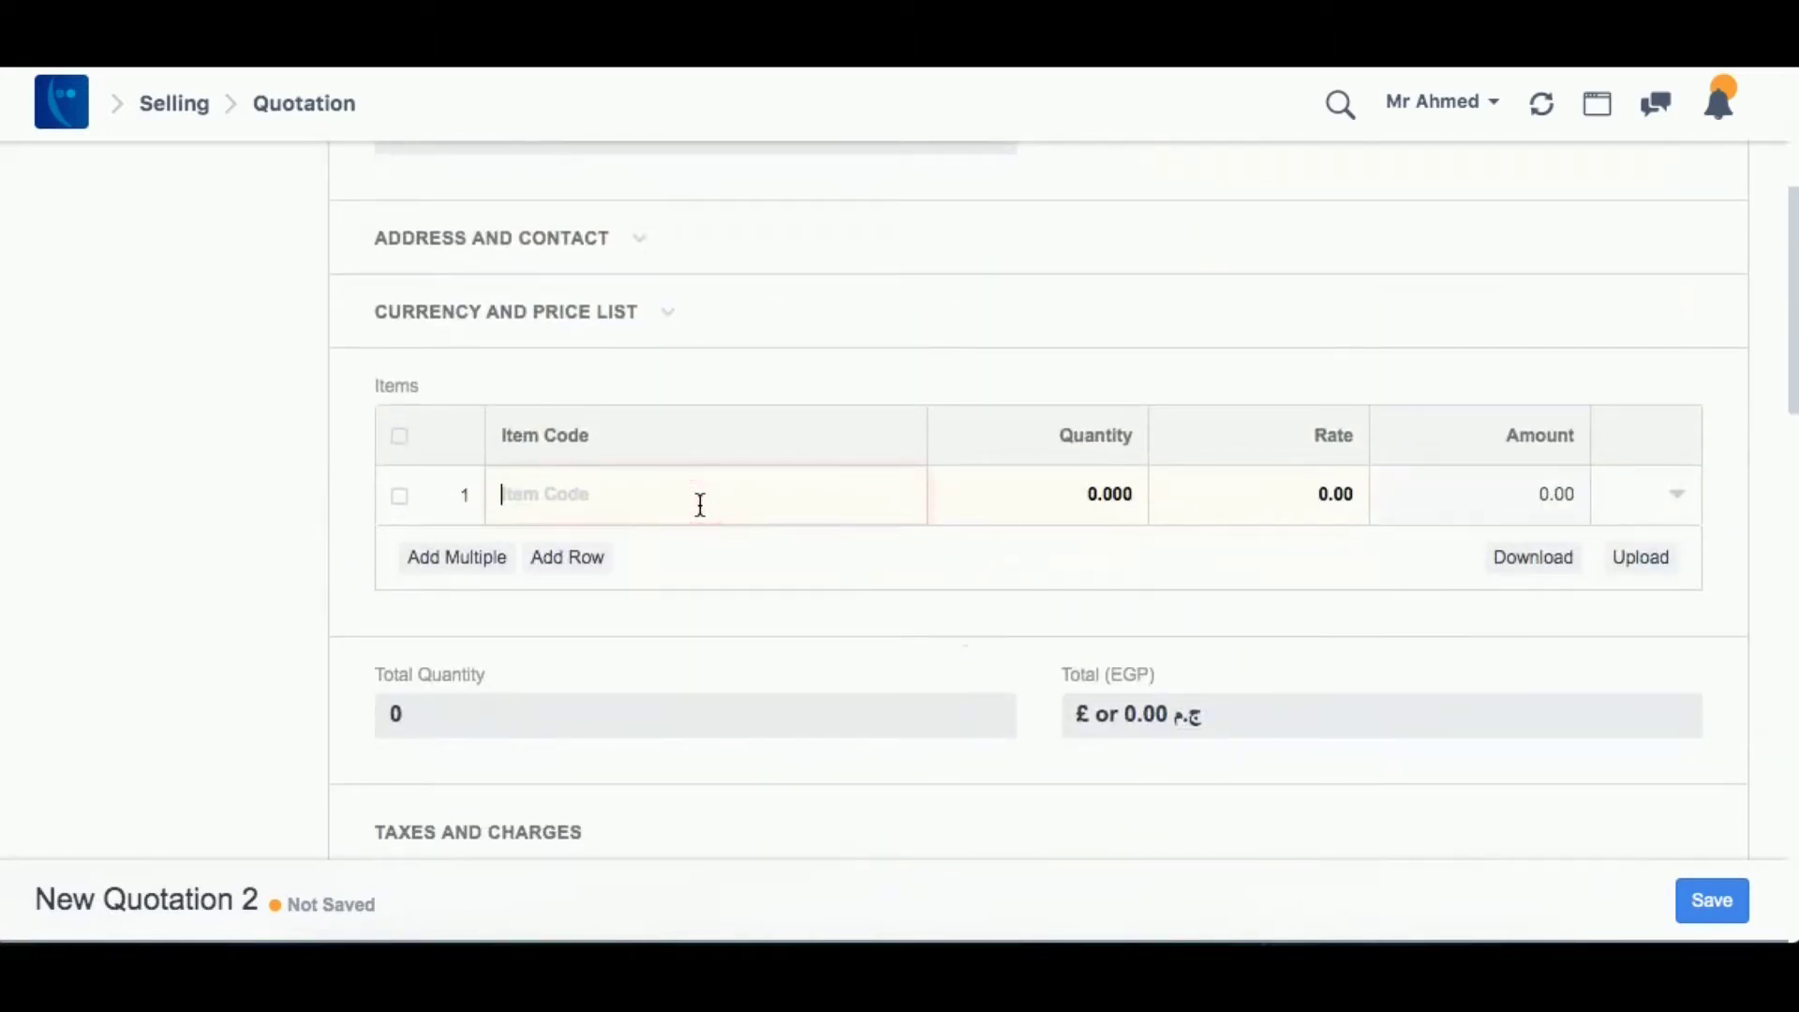
pyautogui.write('c')
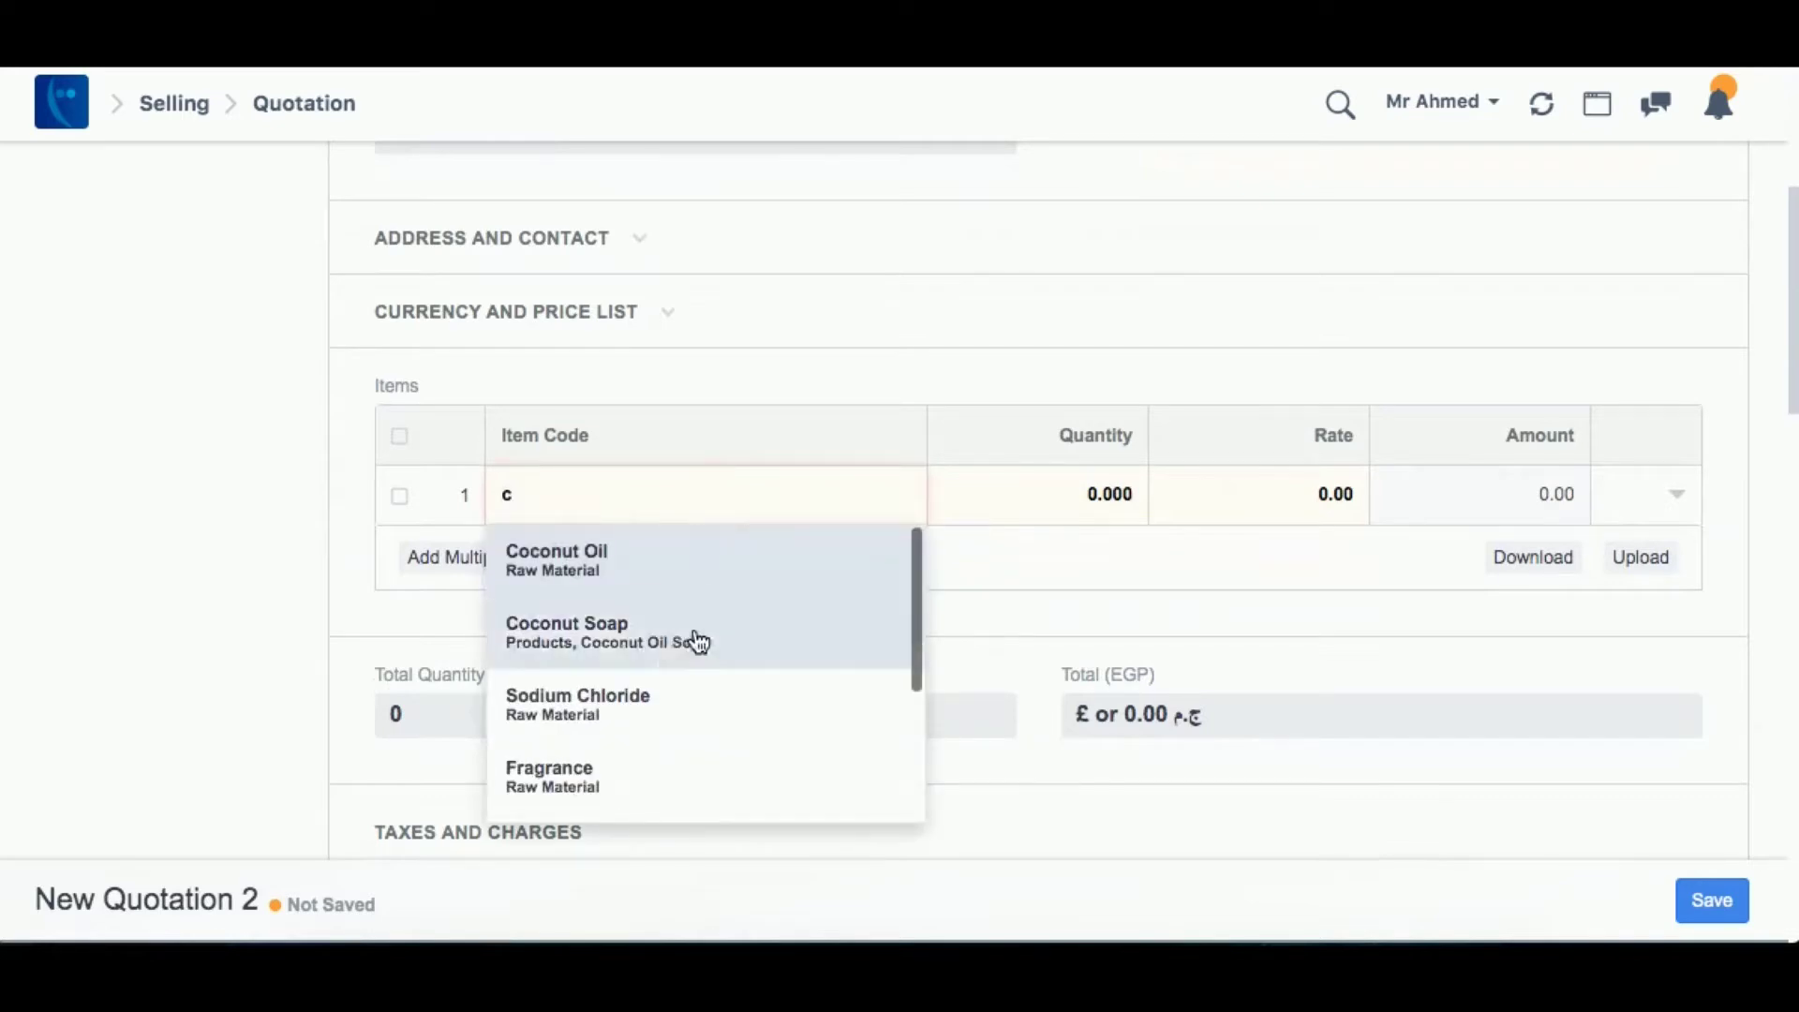
pyautogui.click(669, 656)
pyautogui.click(1037, 492)
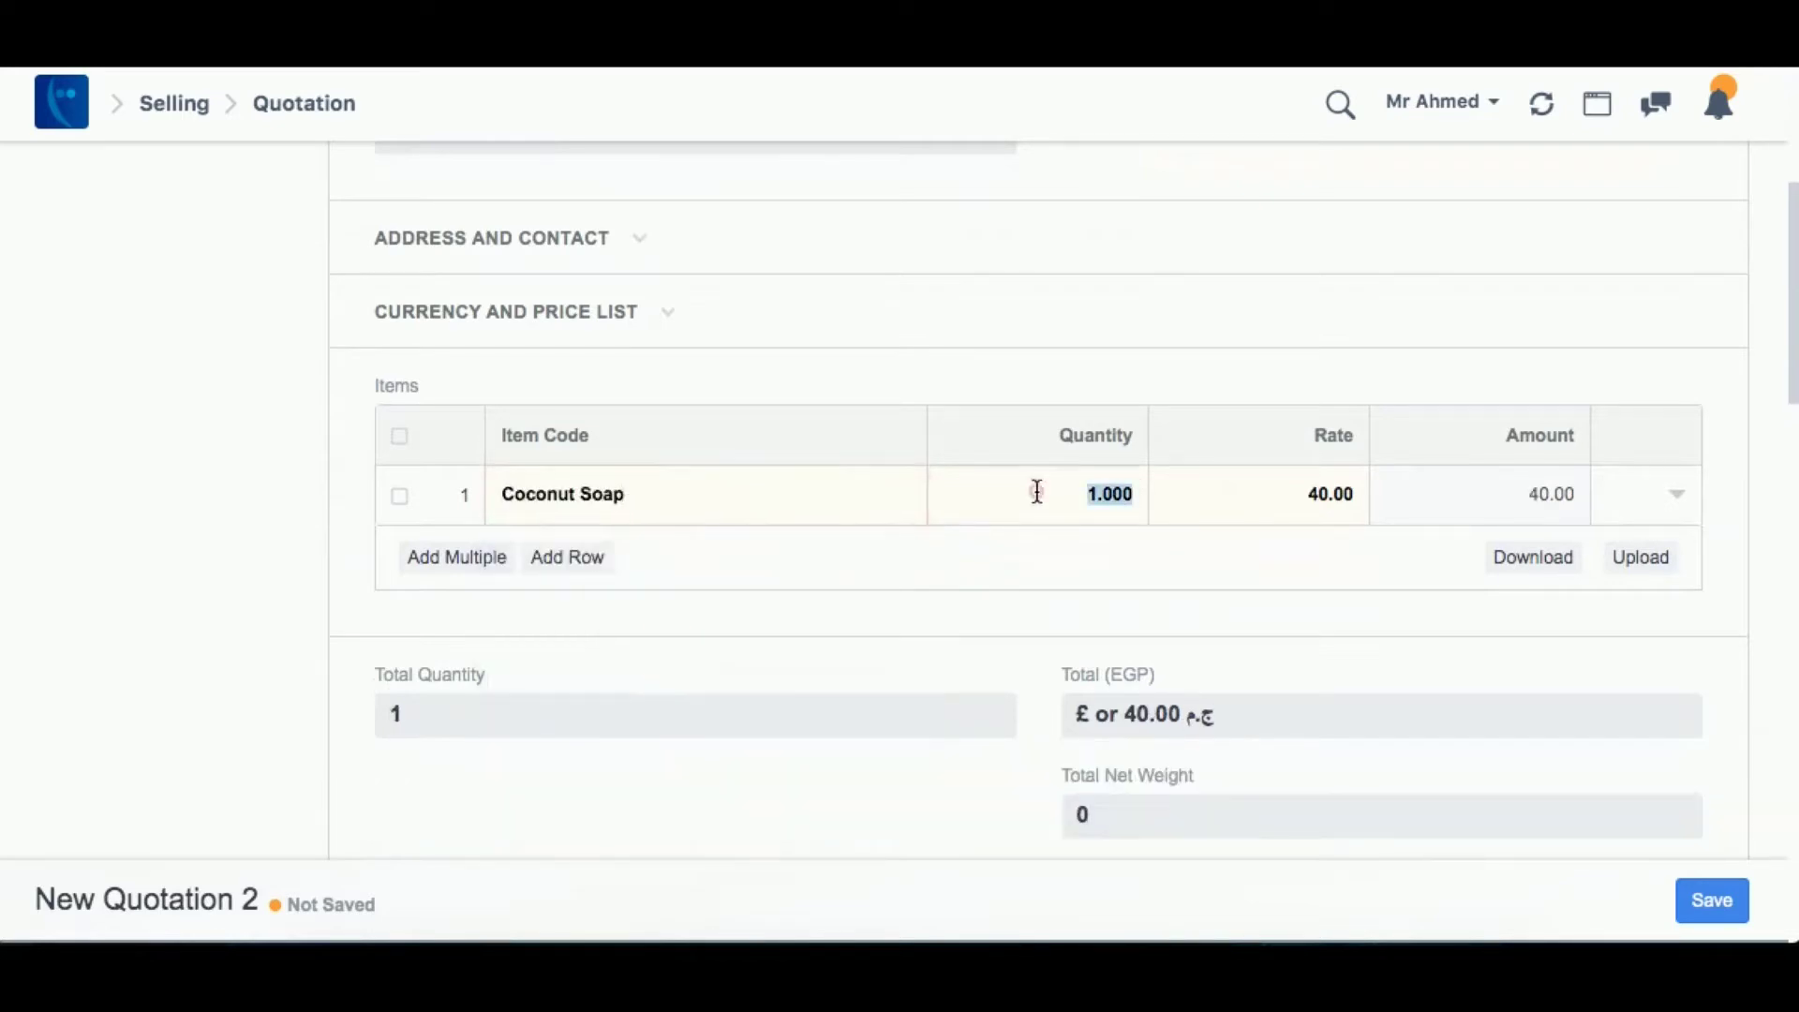
pyautogui.write('3')
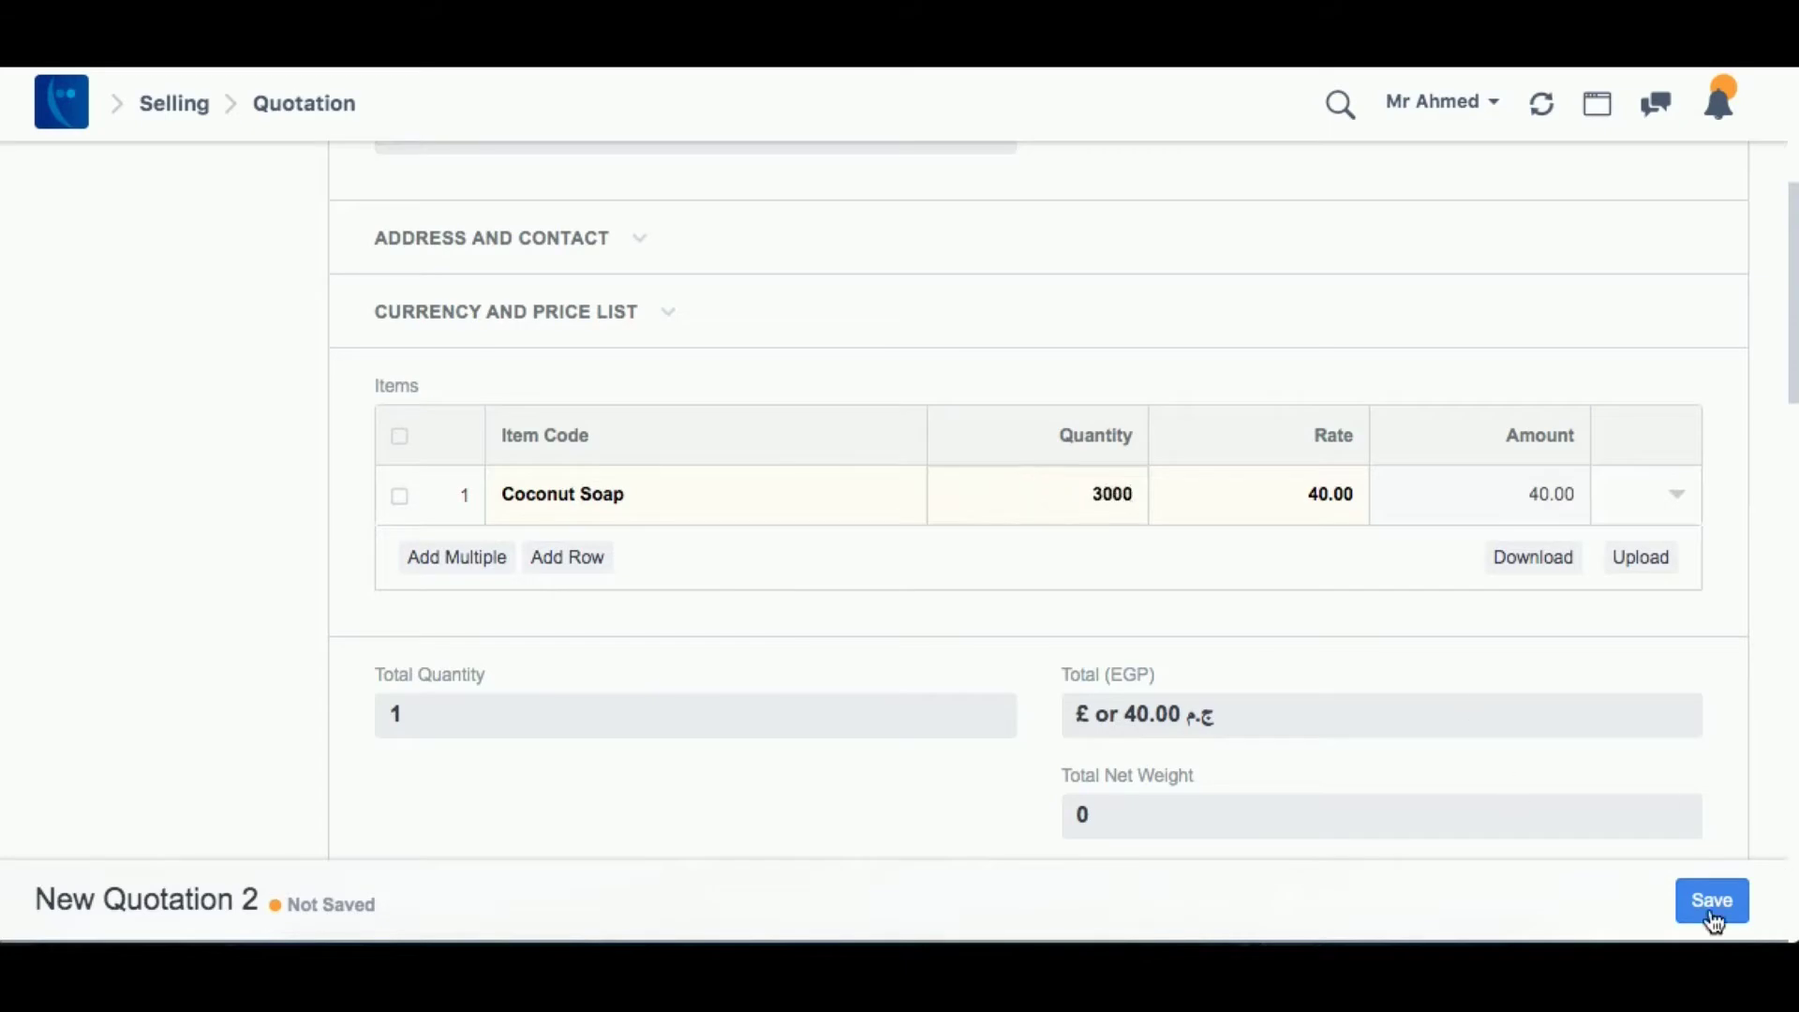
# Save and permanently submit the CARREFOUR quotation, and dismiss the resulting notifications
pyautogui.click(1702, 909)
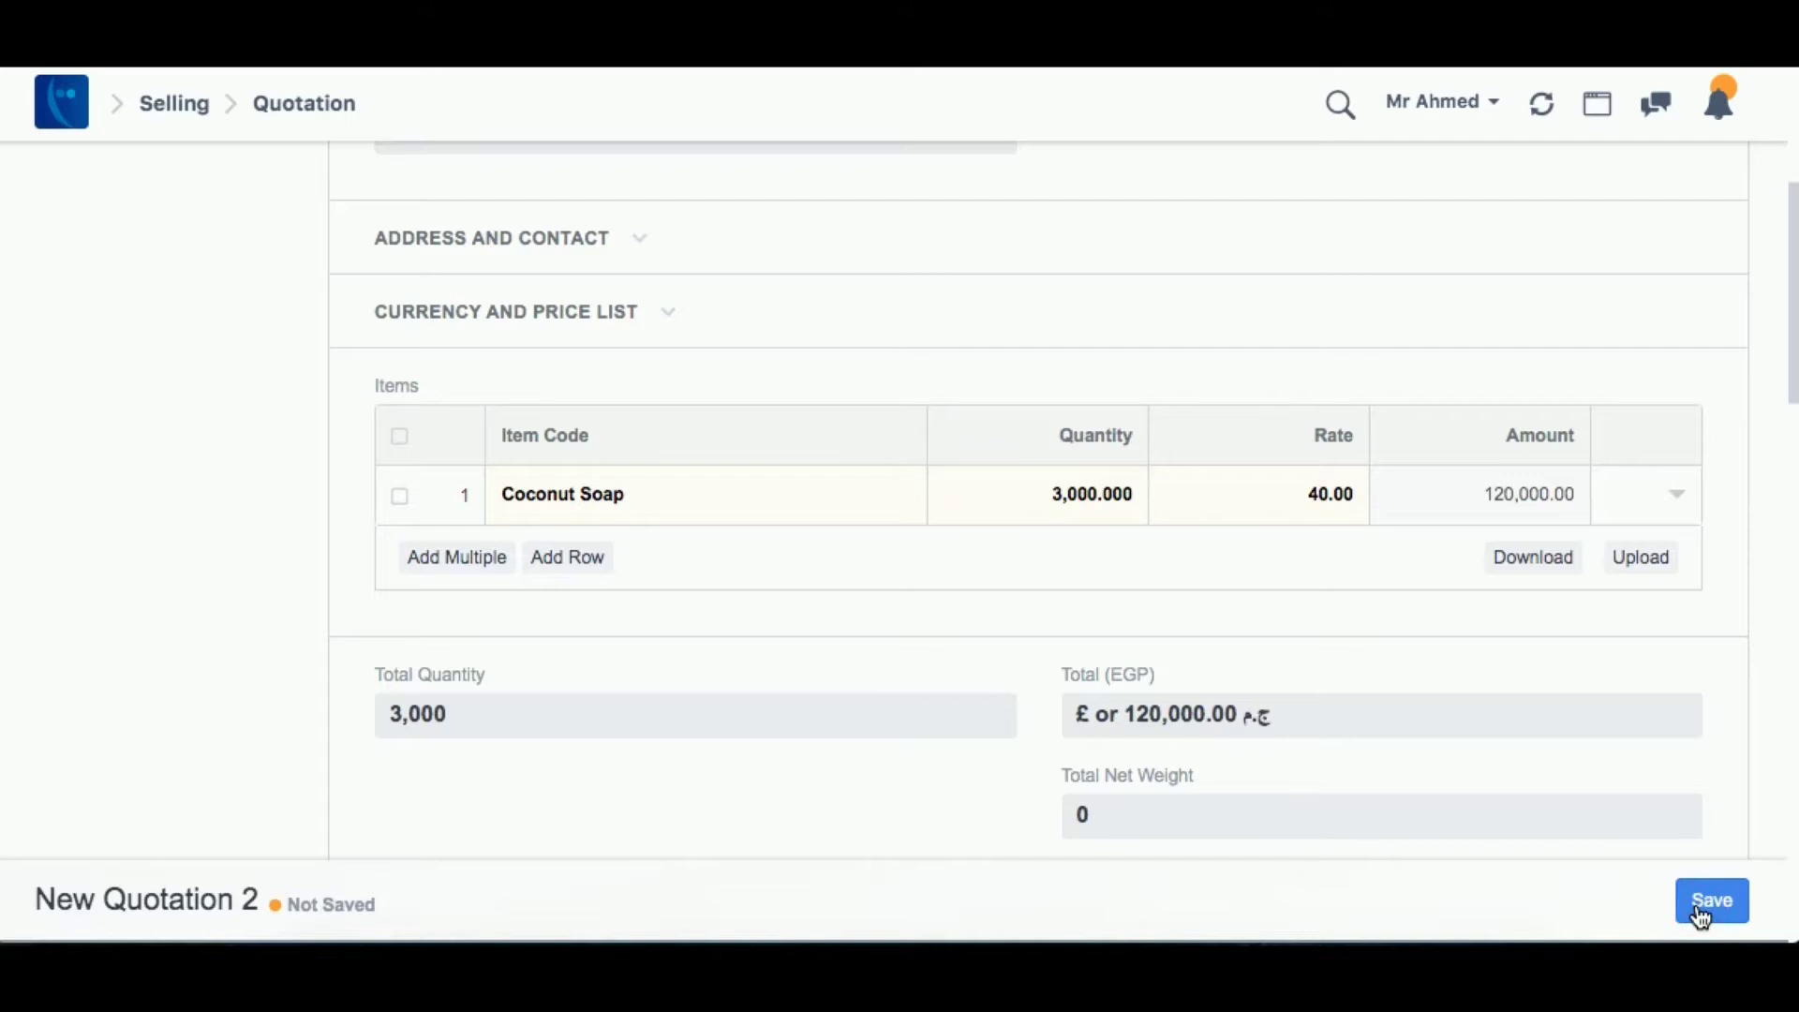
pyautogui.click(1714, 909)
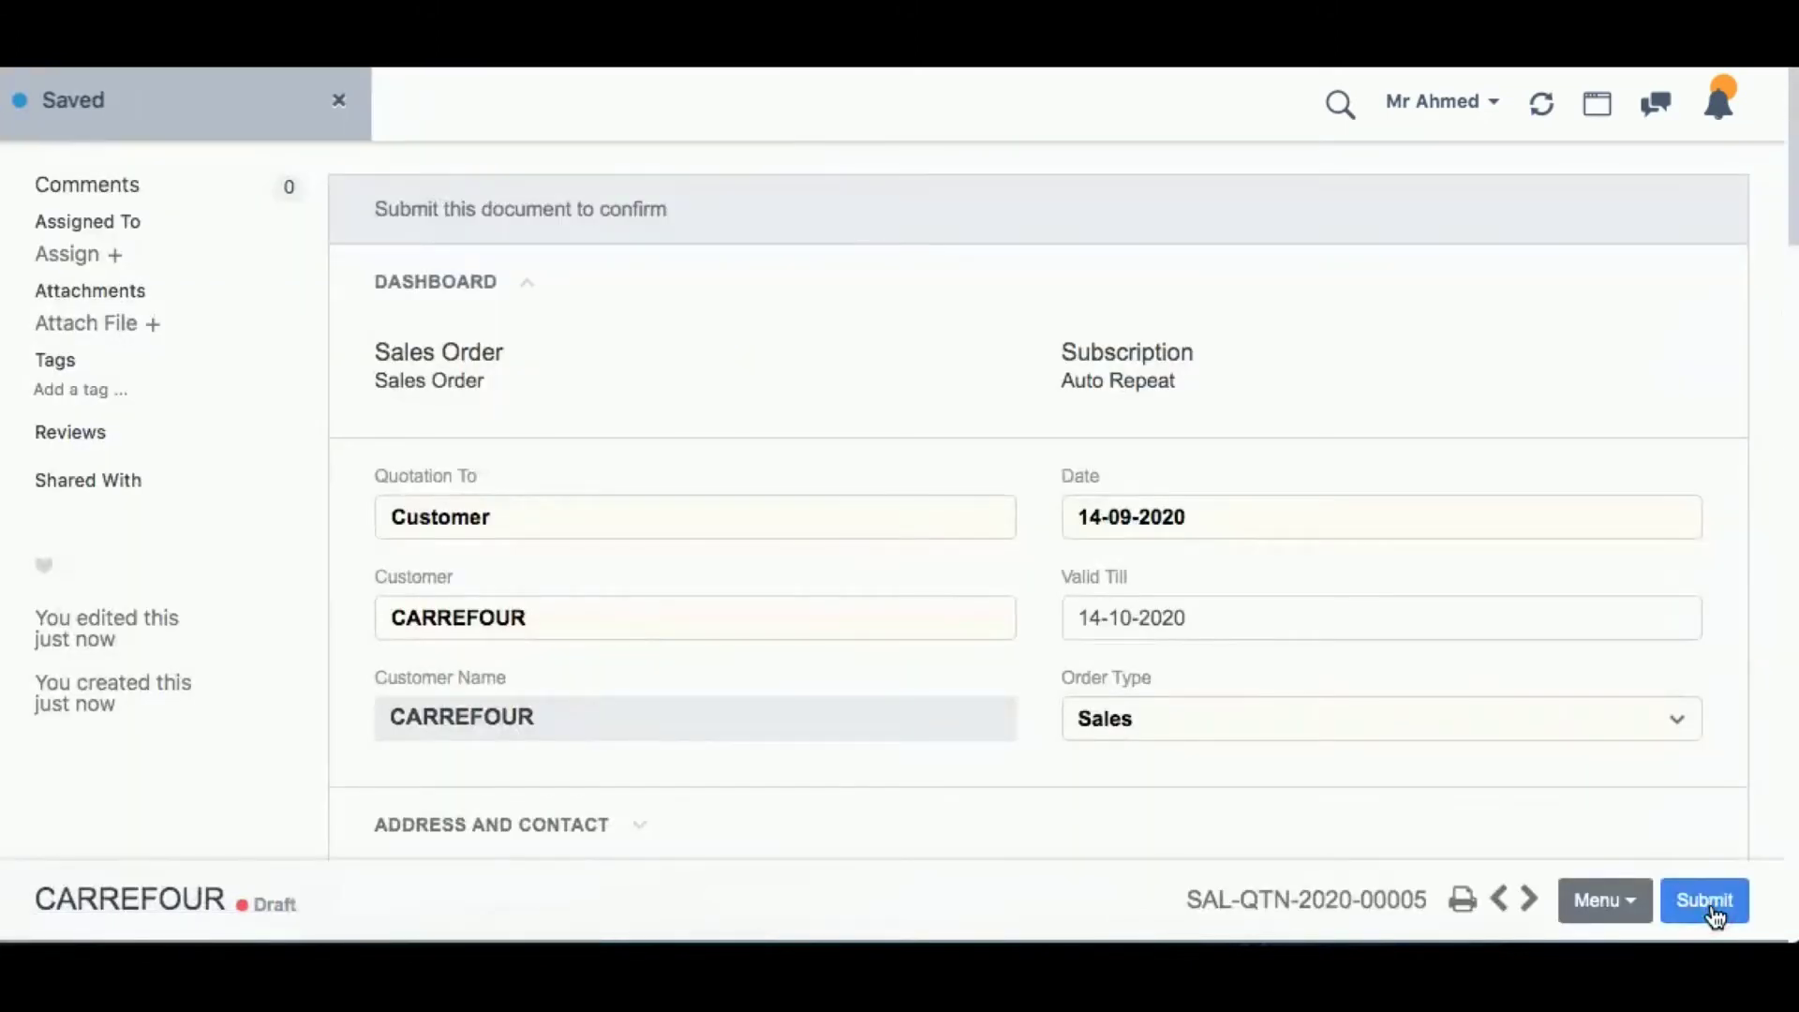
pyautogui.click(1706, 907)
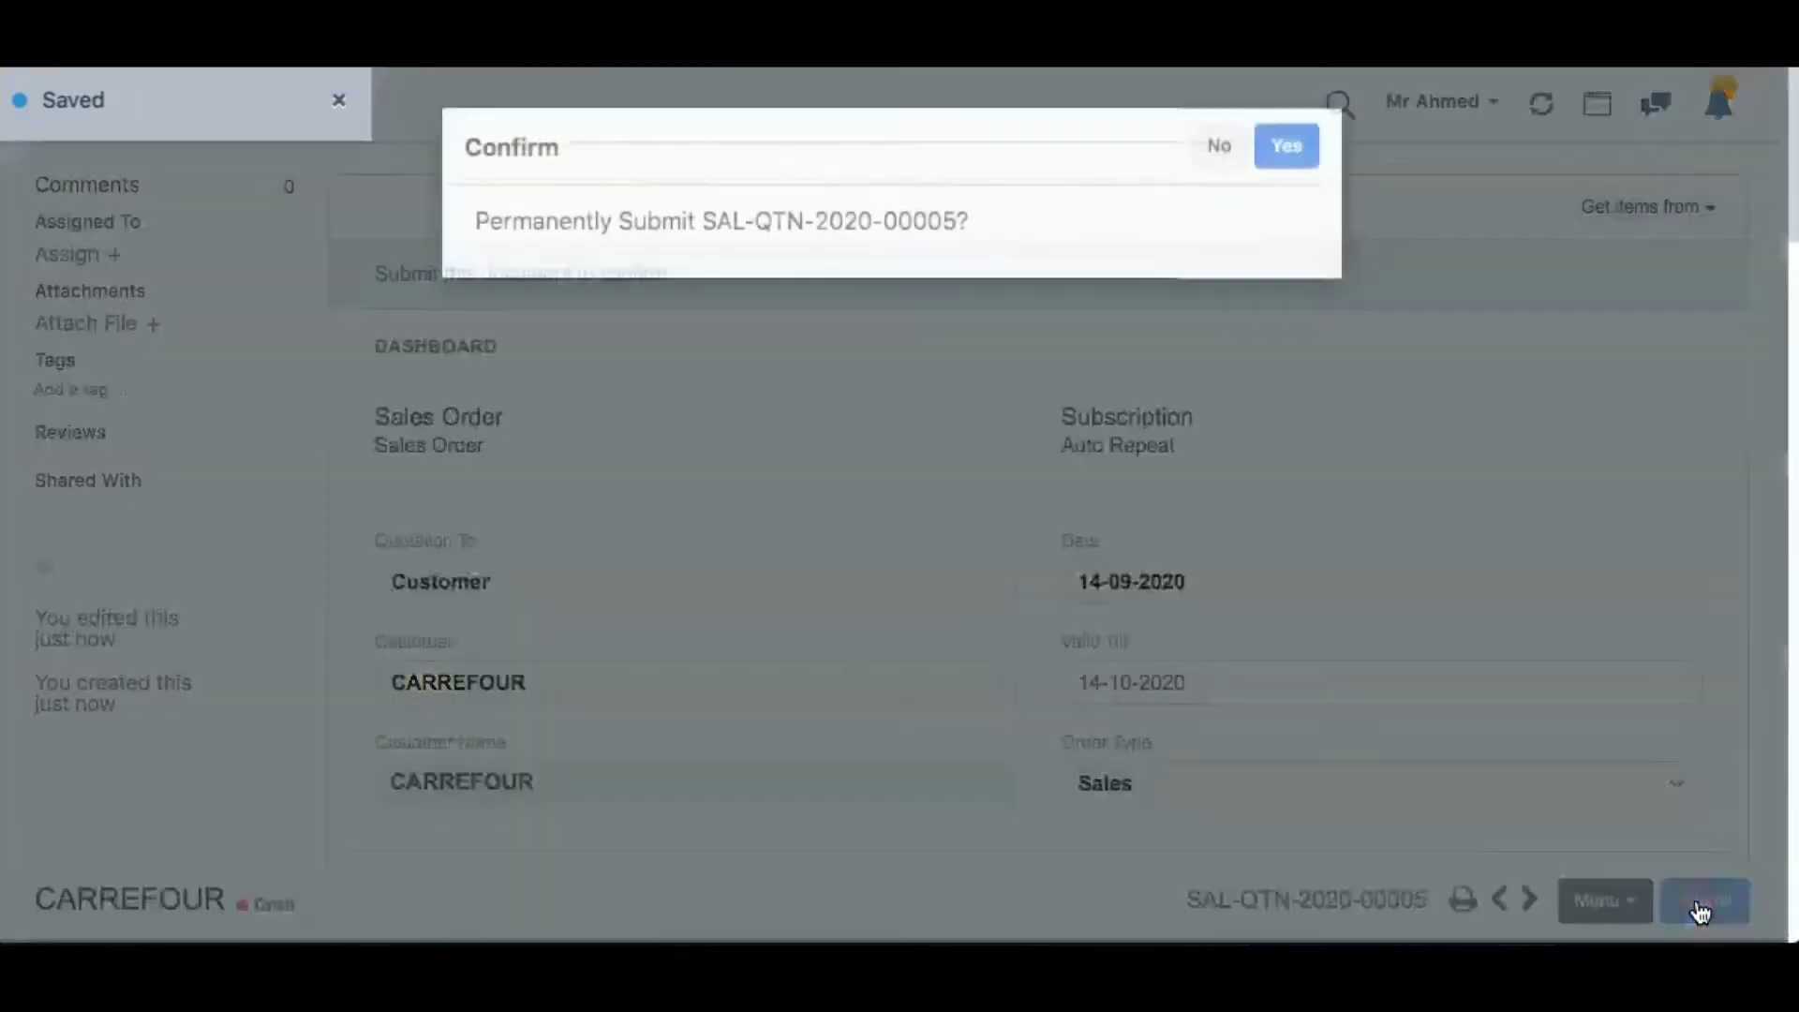
pyautogui.click(1285, 147)
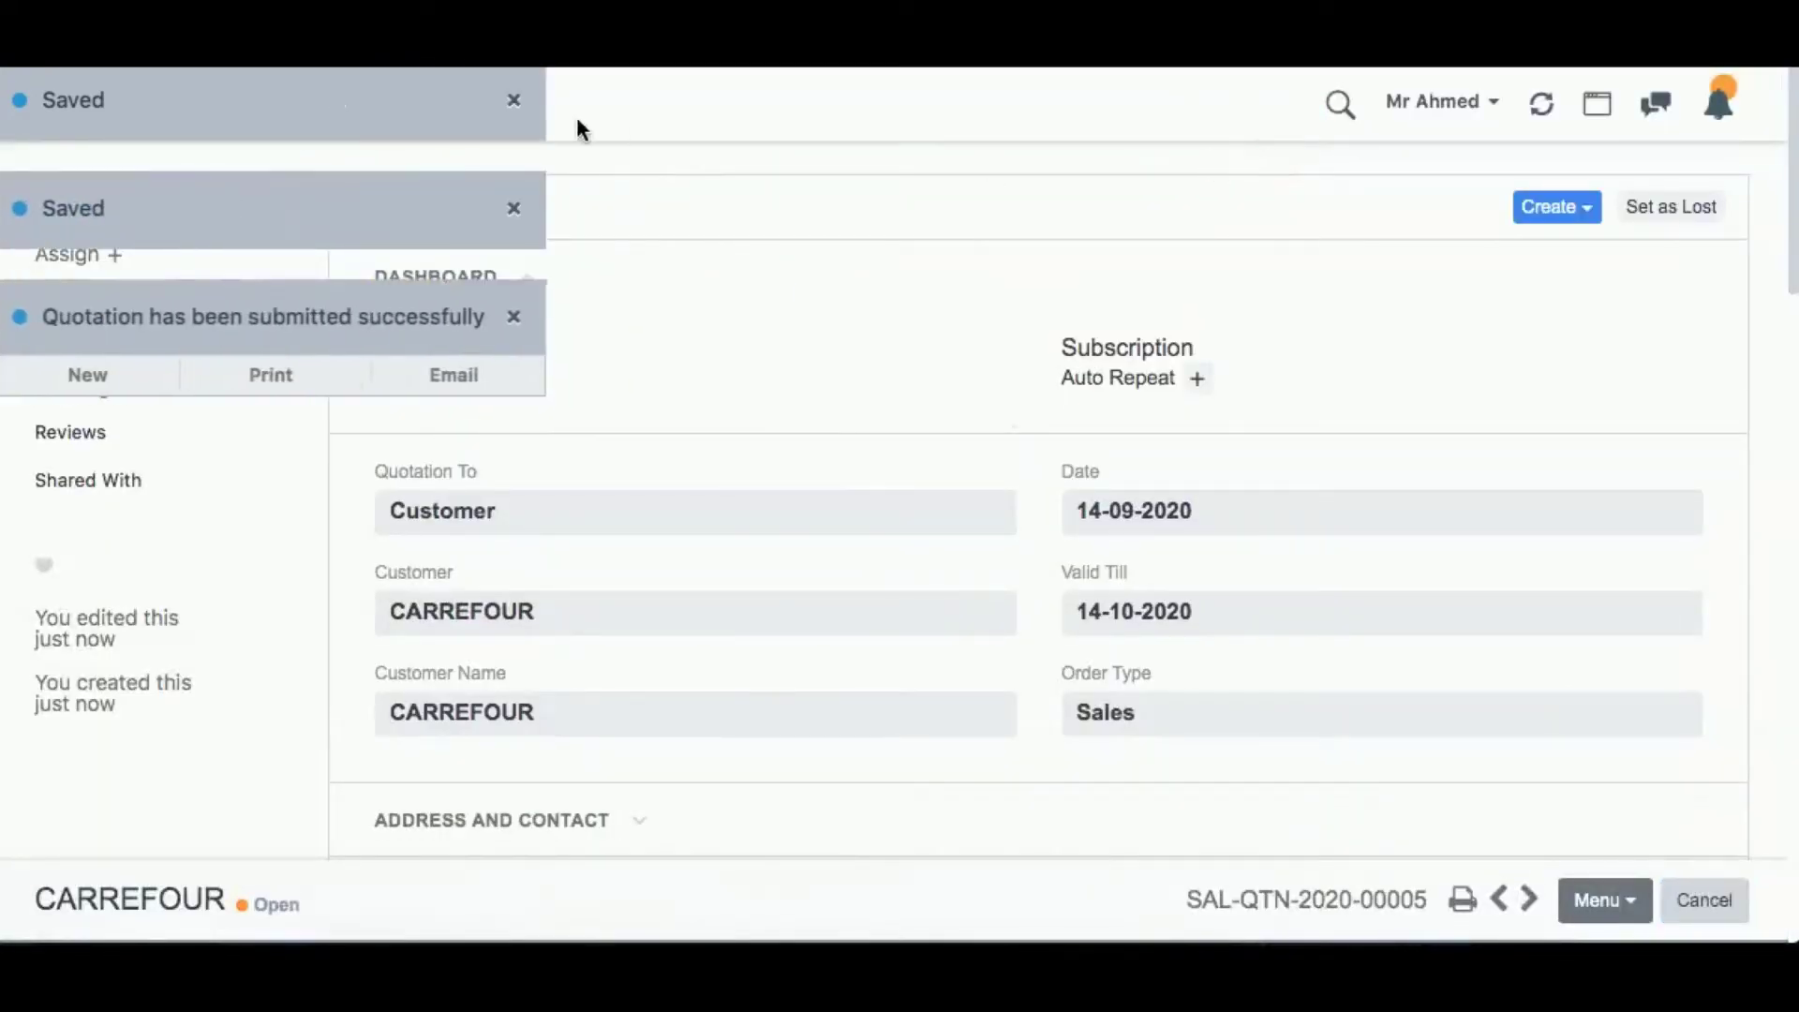
pyautogui.click(513, 101)
pyautogui.click(514, 100)
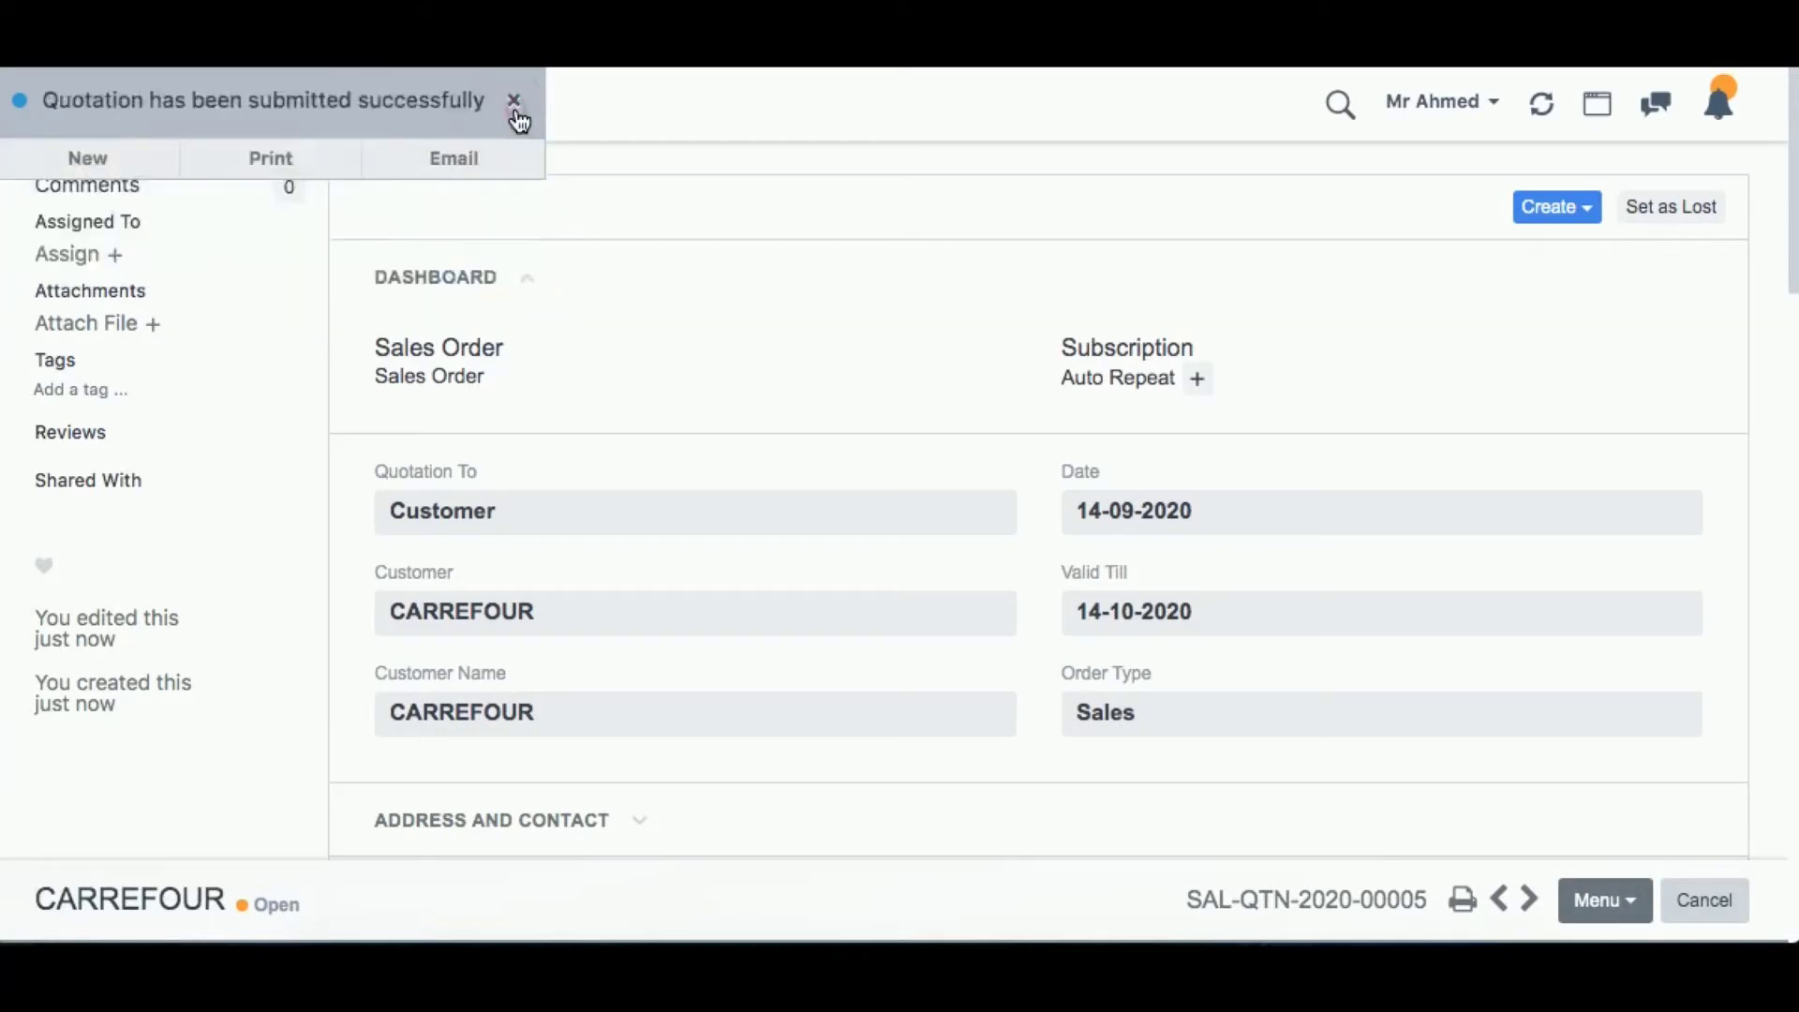
pyautogui.click(514, 100)
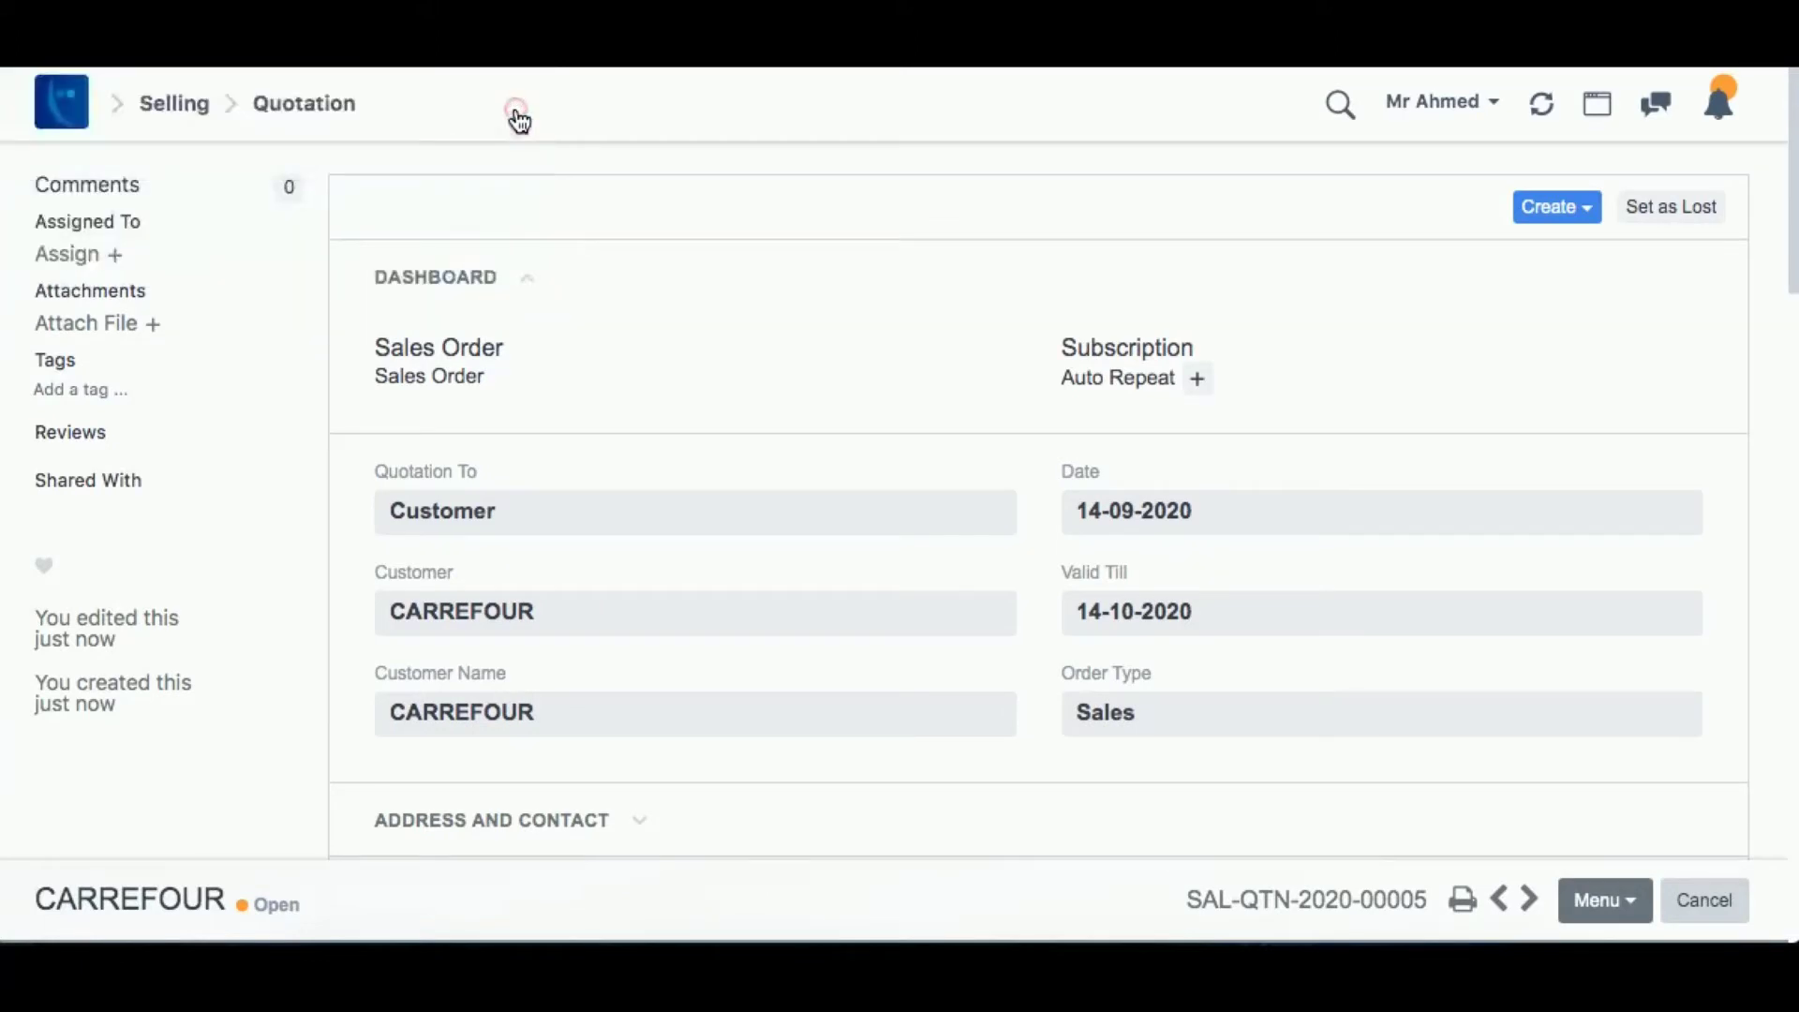
# Create a new sales order in the Selling module
pyautogui.click(73, 120)
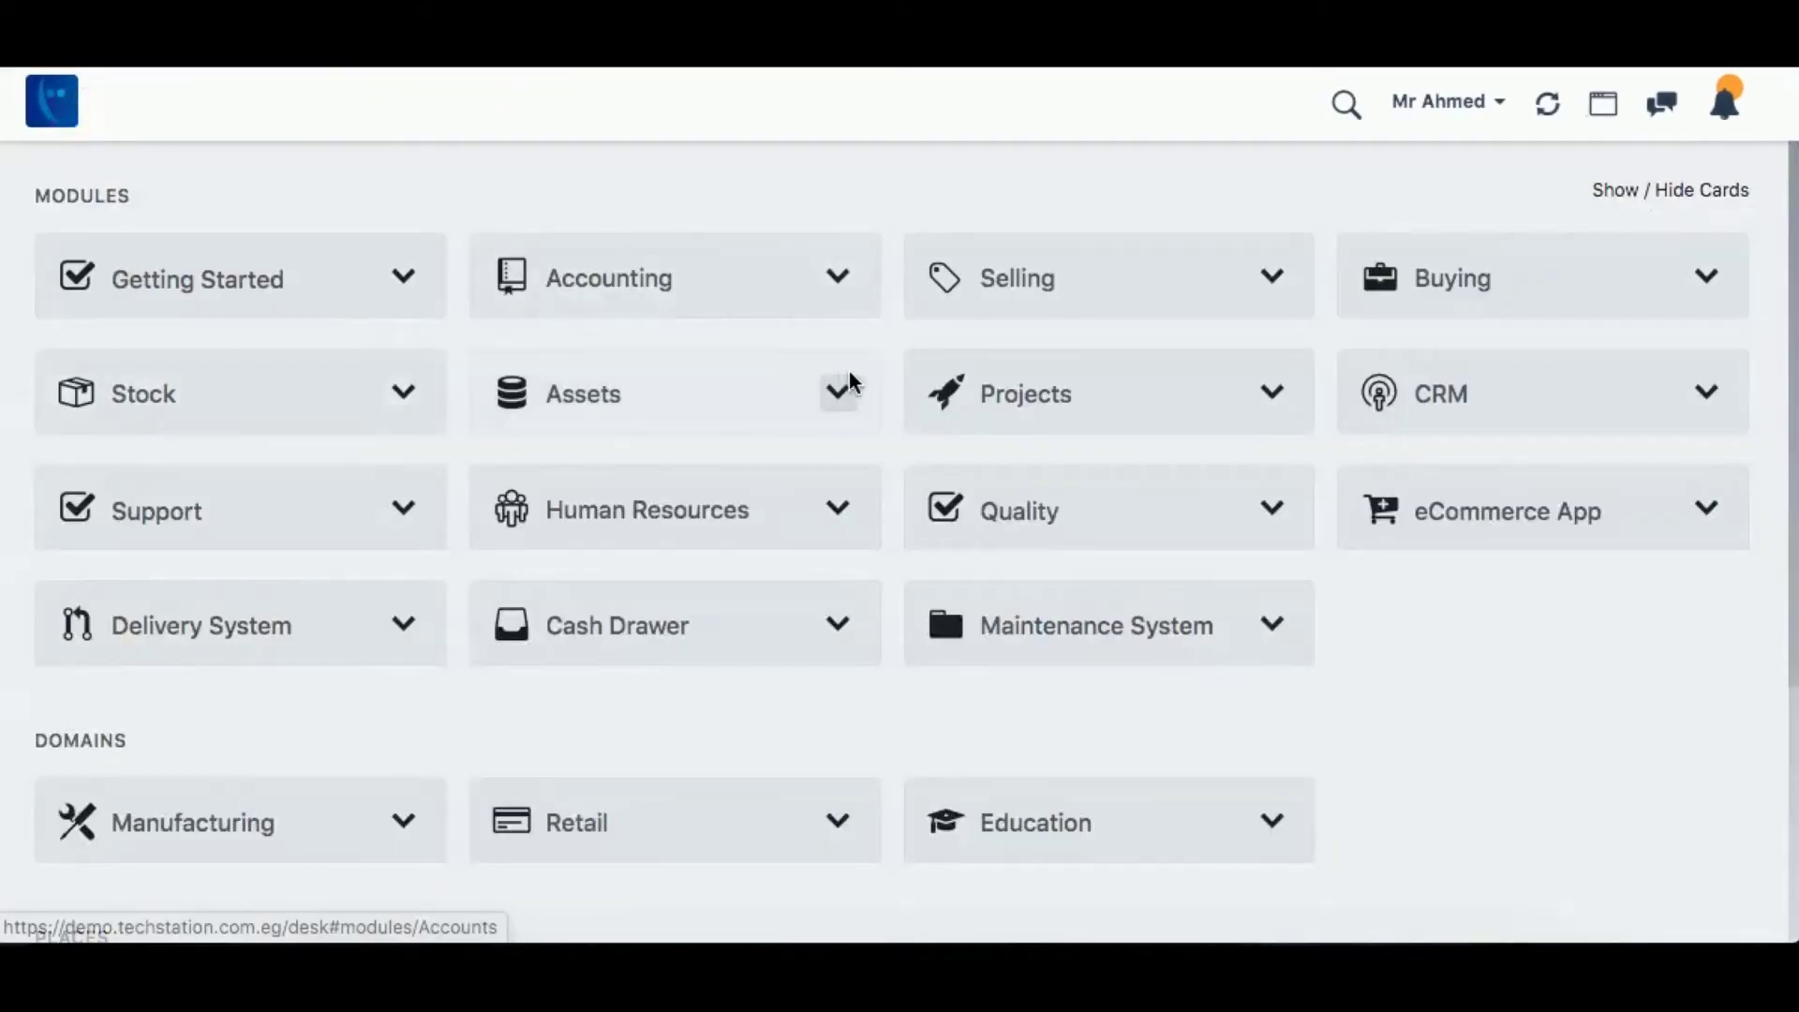
pyautogui.click(1105, 305)
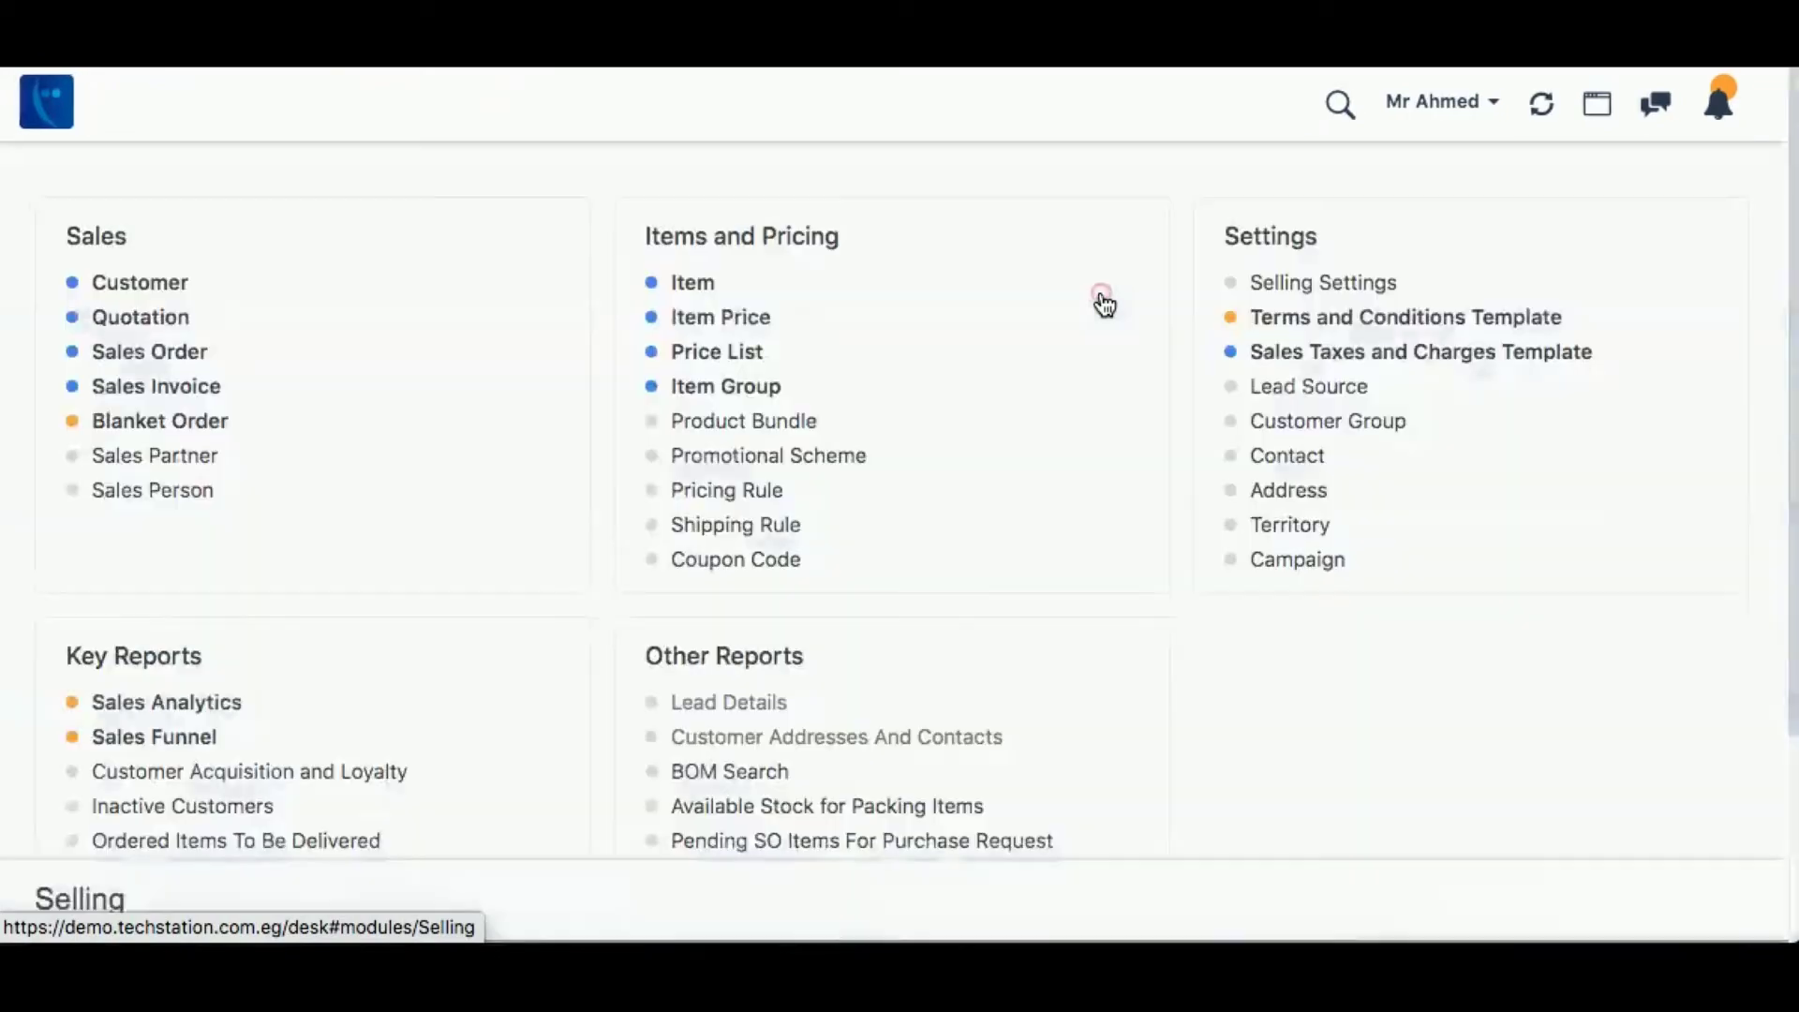
pyautogui.click(155, 353)
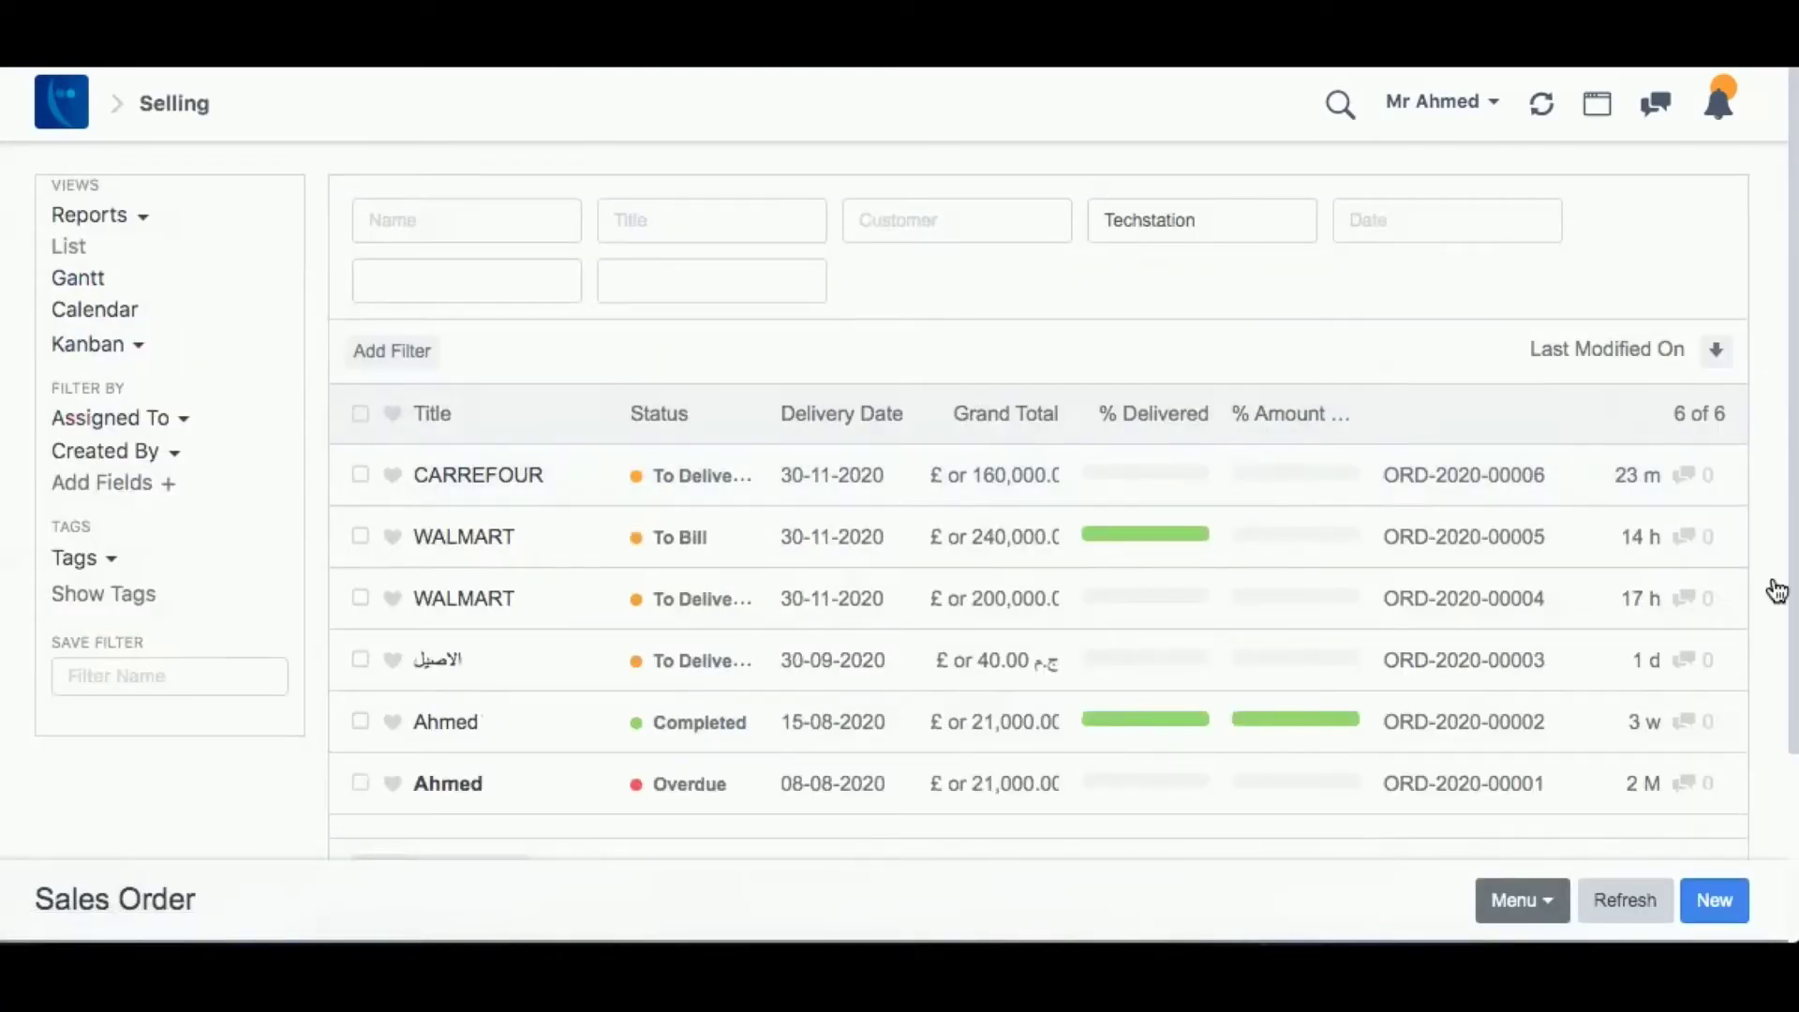
pyautogui.click(1717, 902)
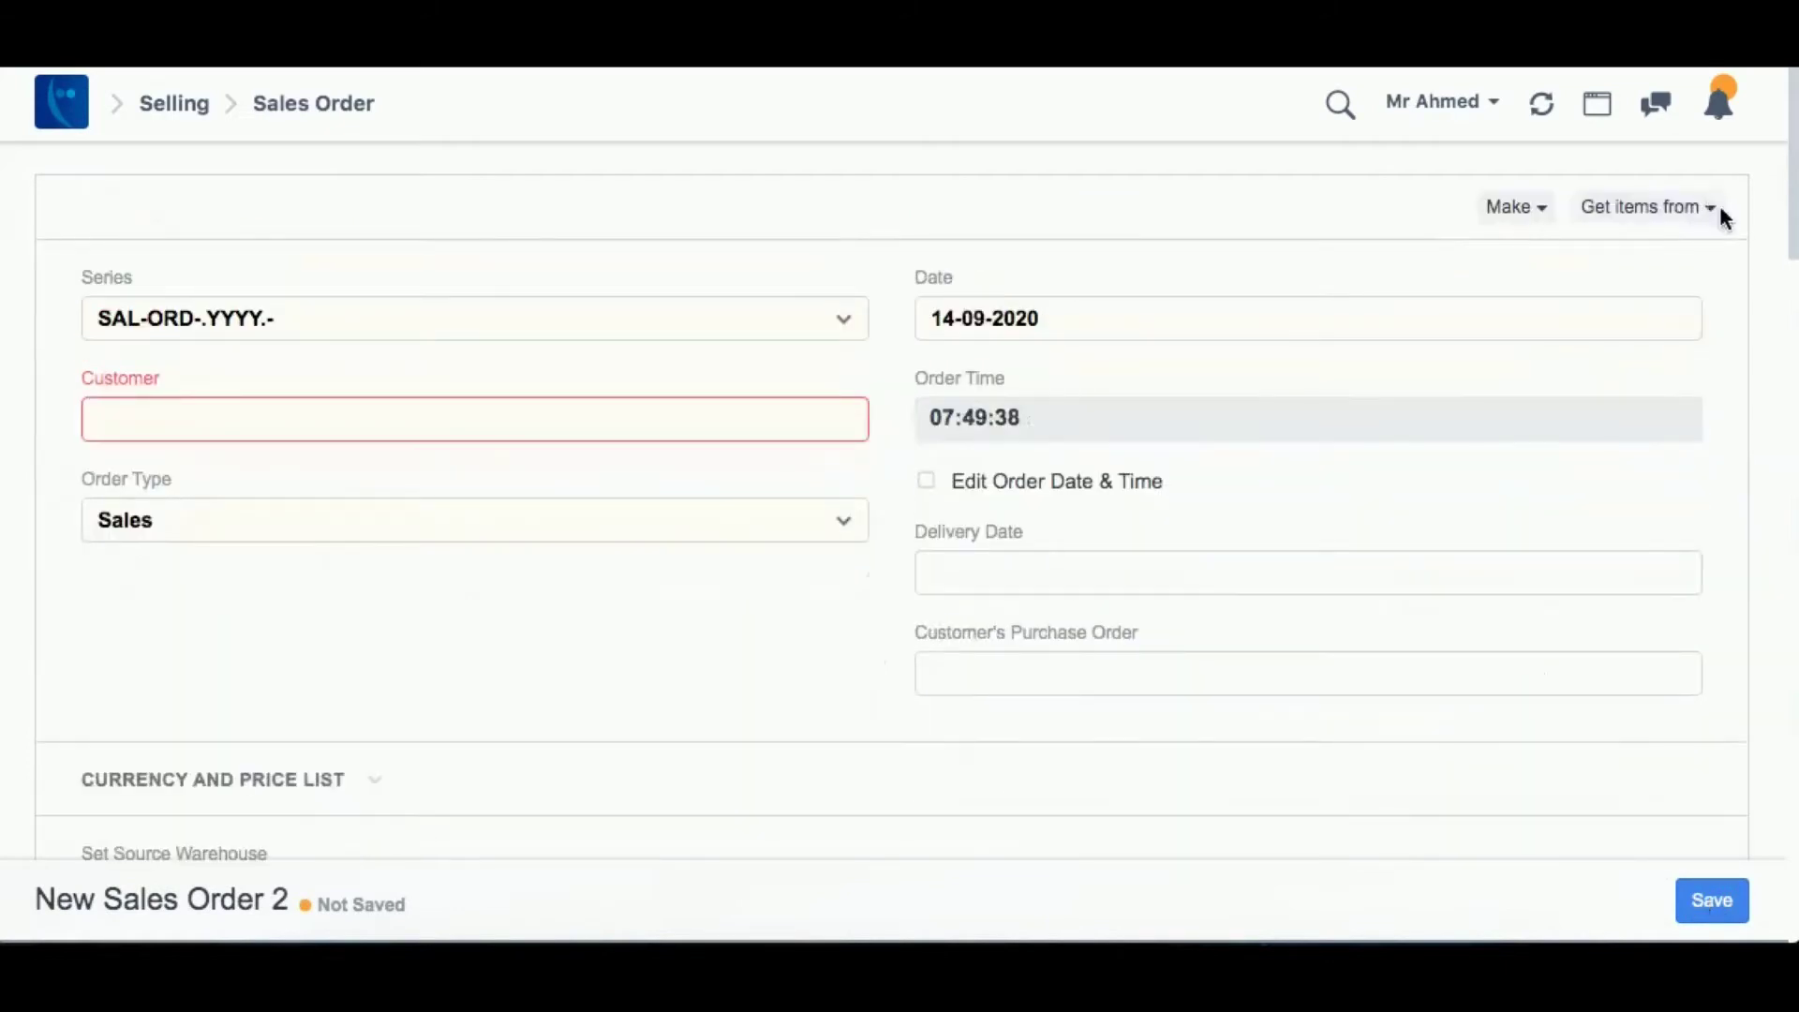
# Bring the items of CARREFOUR's newly submitted quotation into the sales order
pyautogui.click(1704, 209)
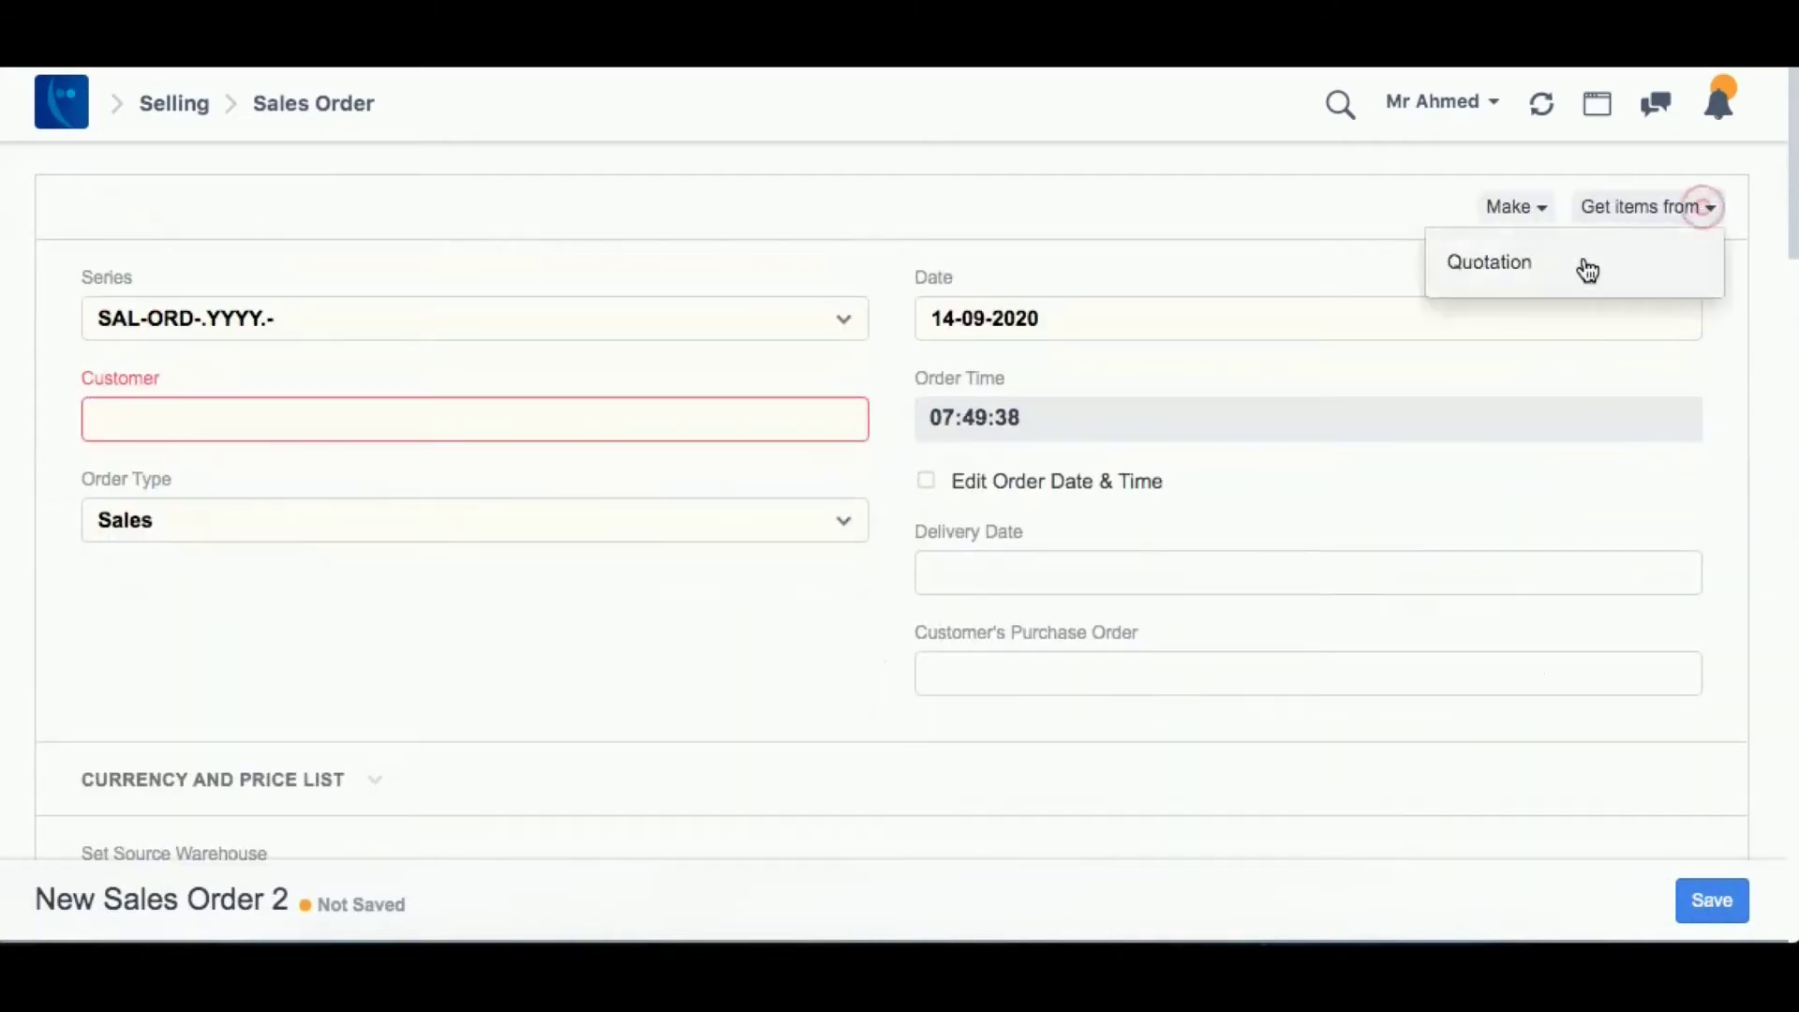
pyautogui.click(1488, 274)
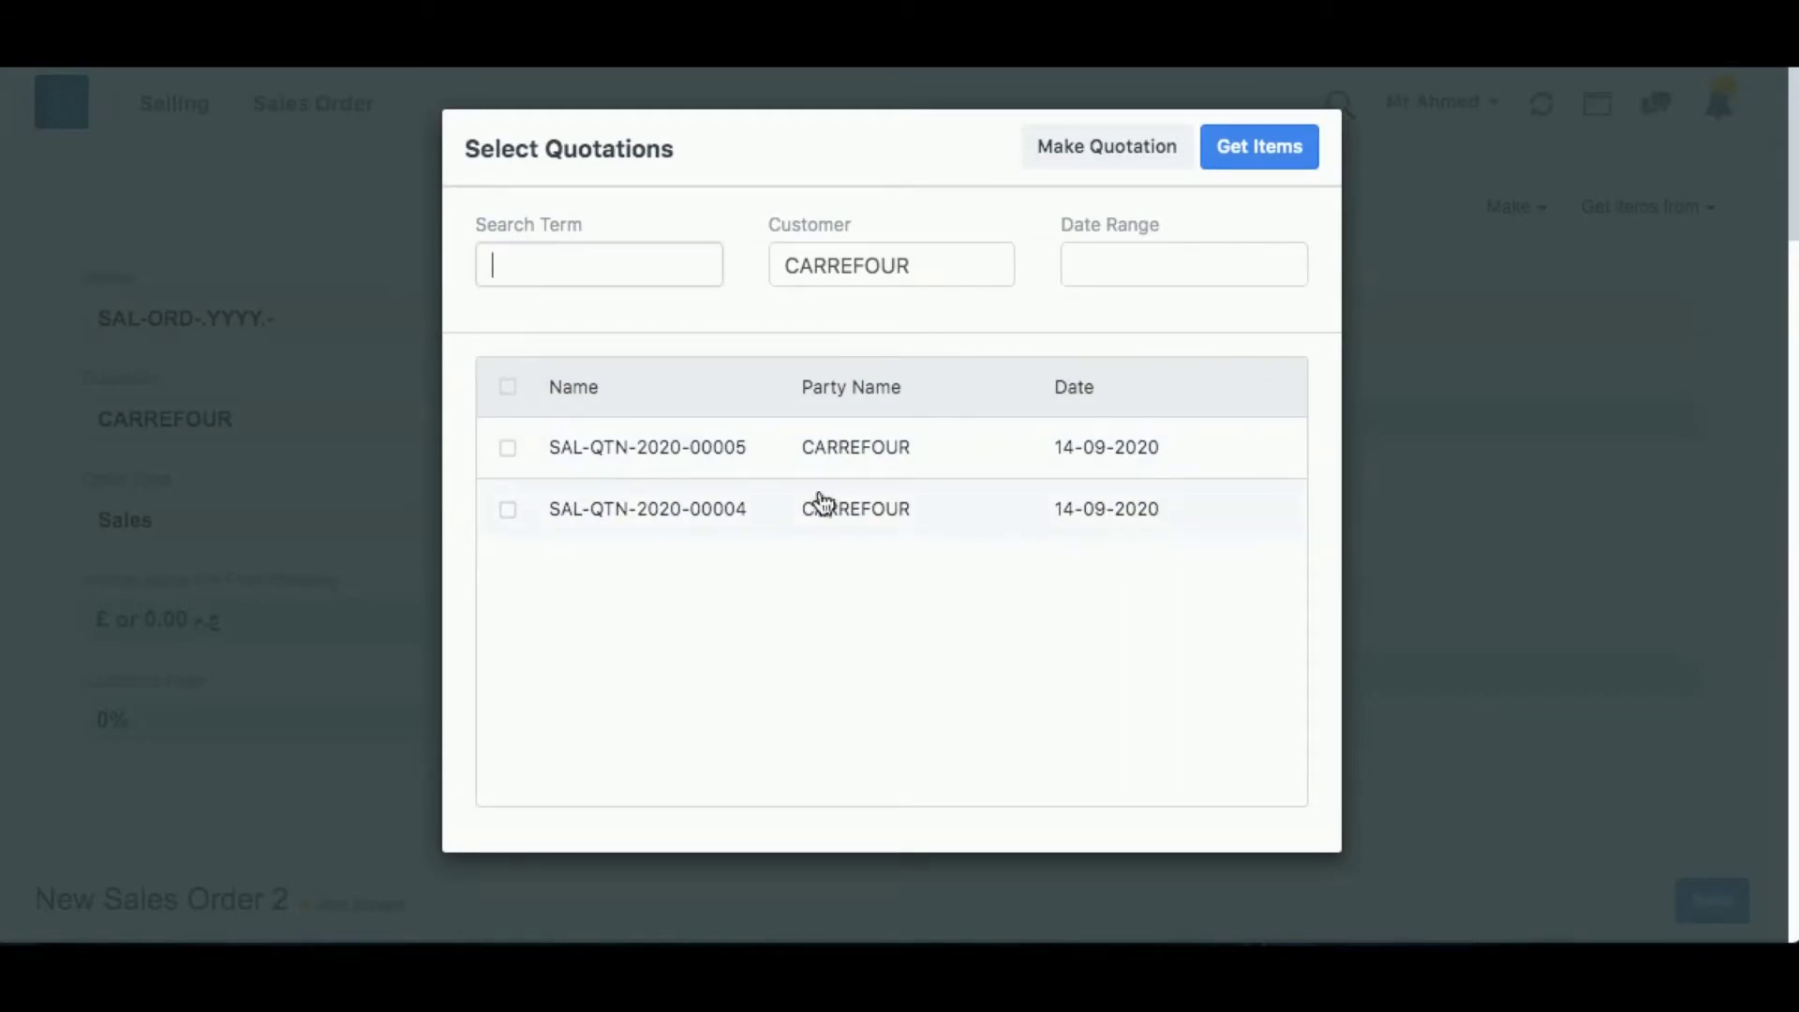
pyautogui.click(512, 448)
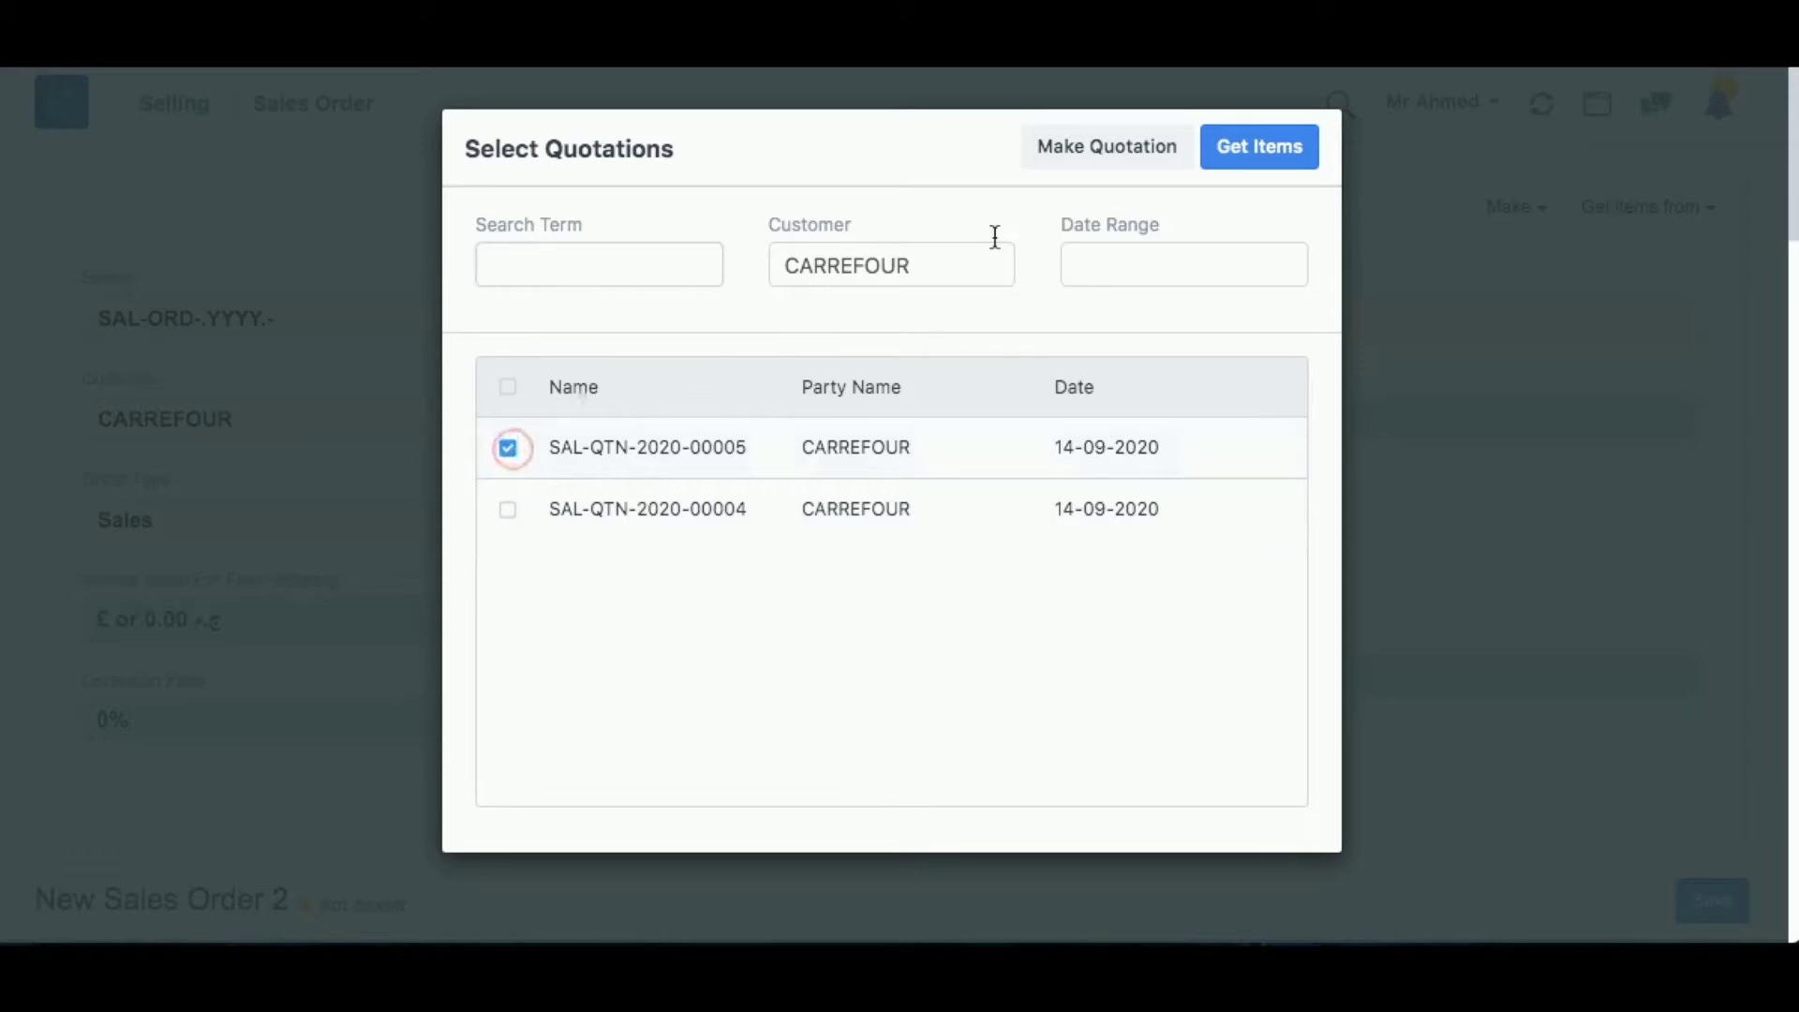
pyautogui.click(1251, 150)
# Set the sales order's delivery date to 30-11-2020, and save and submit the order
pyautogui.click(1054, 571)
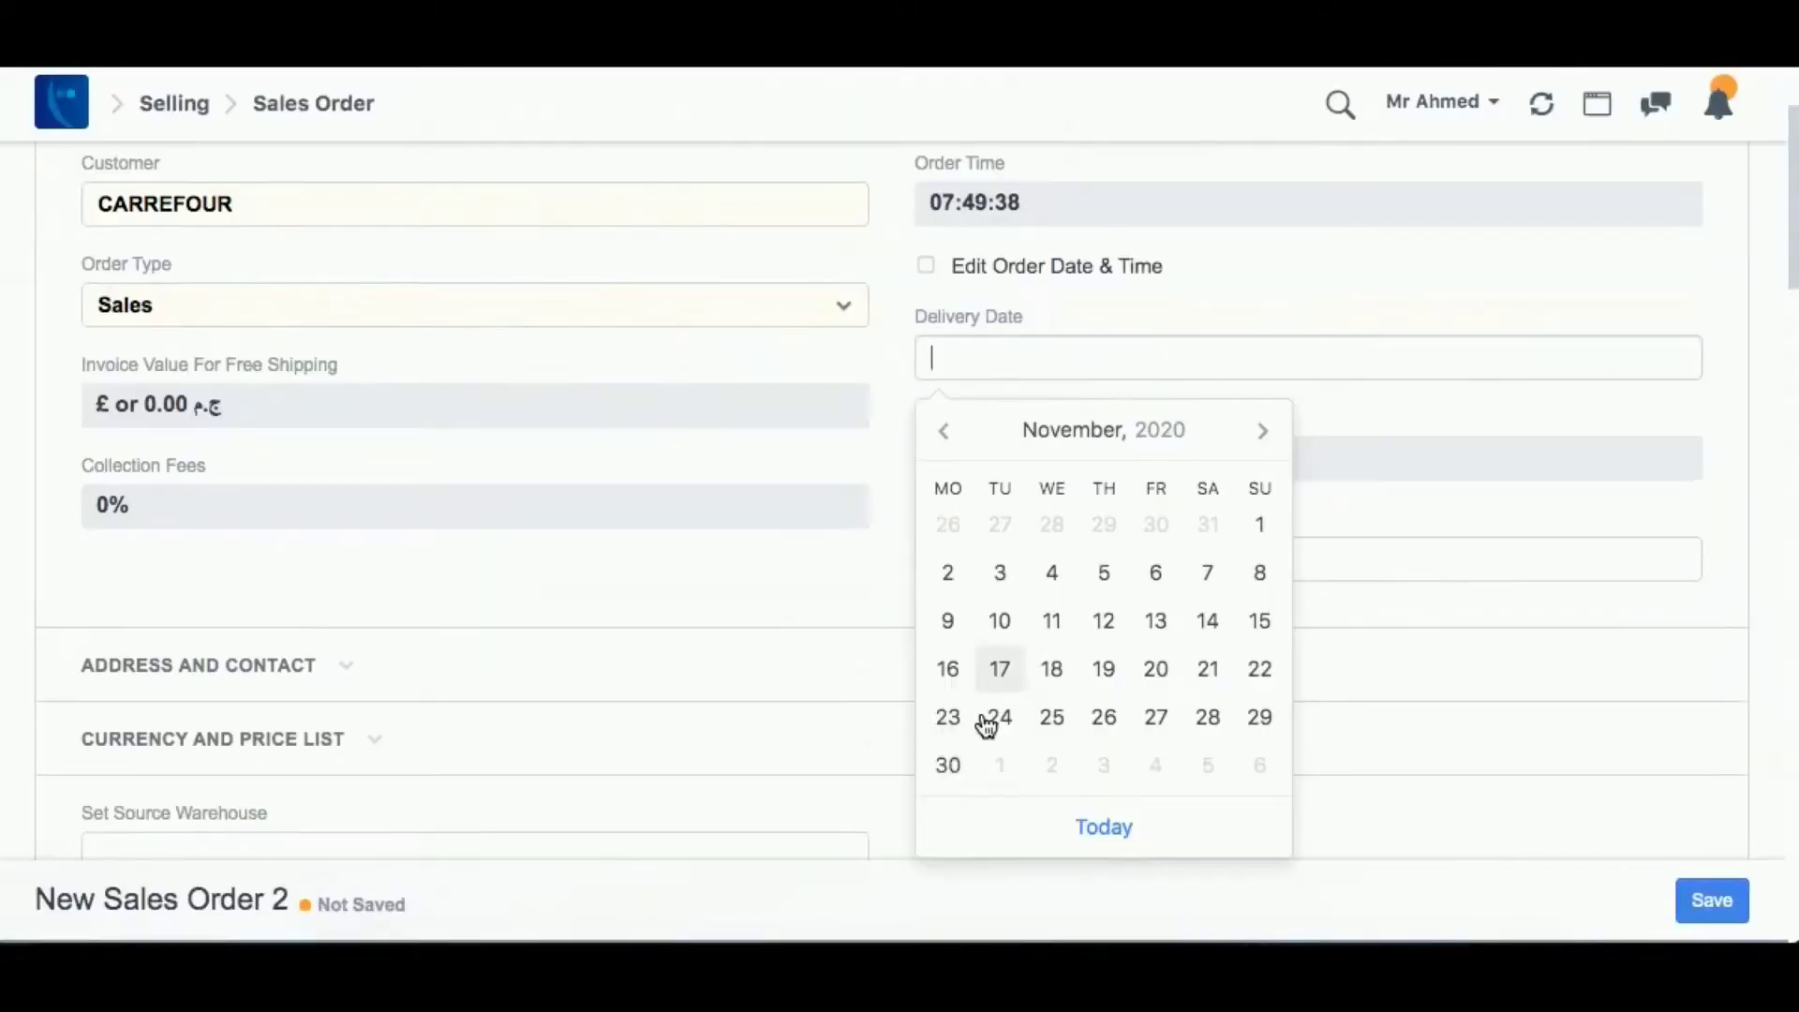
pyautogui.click(946, 766)
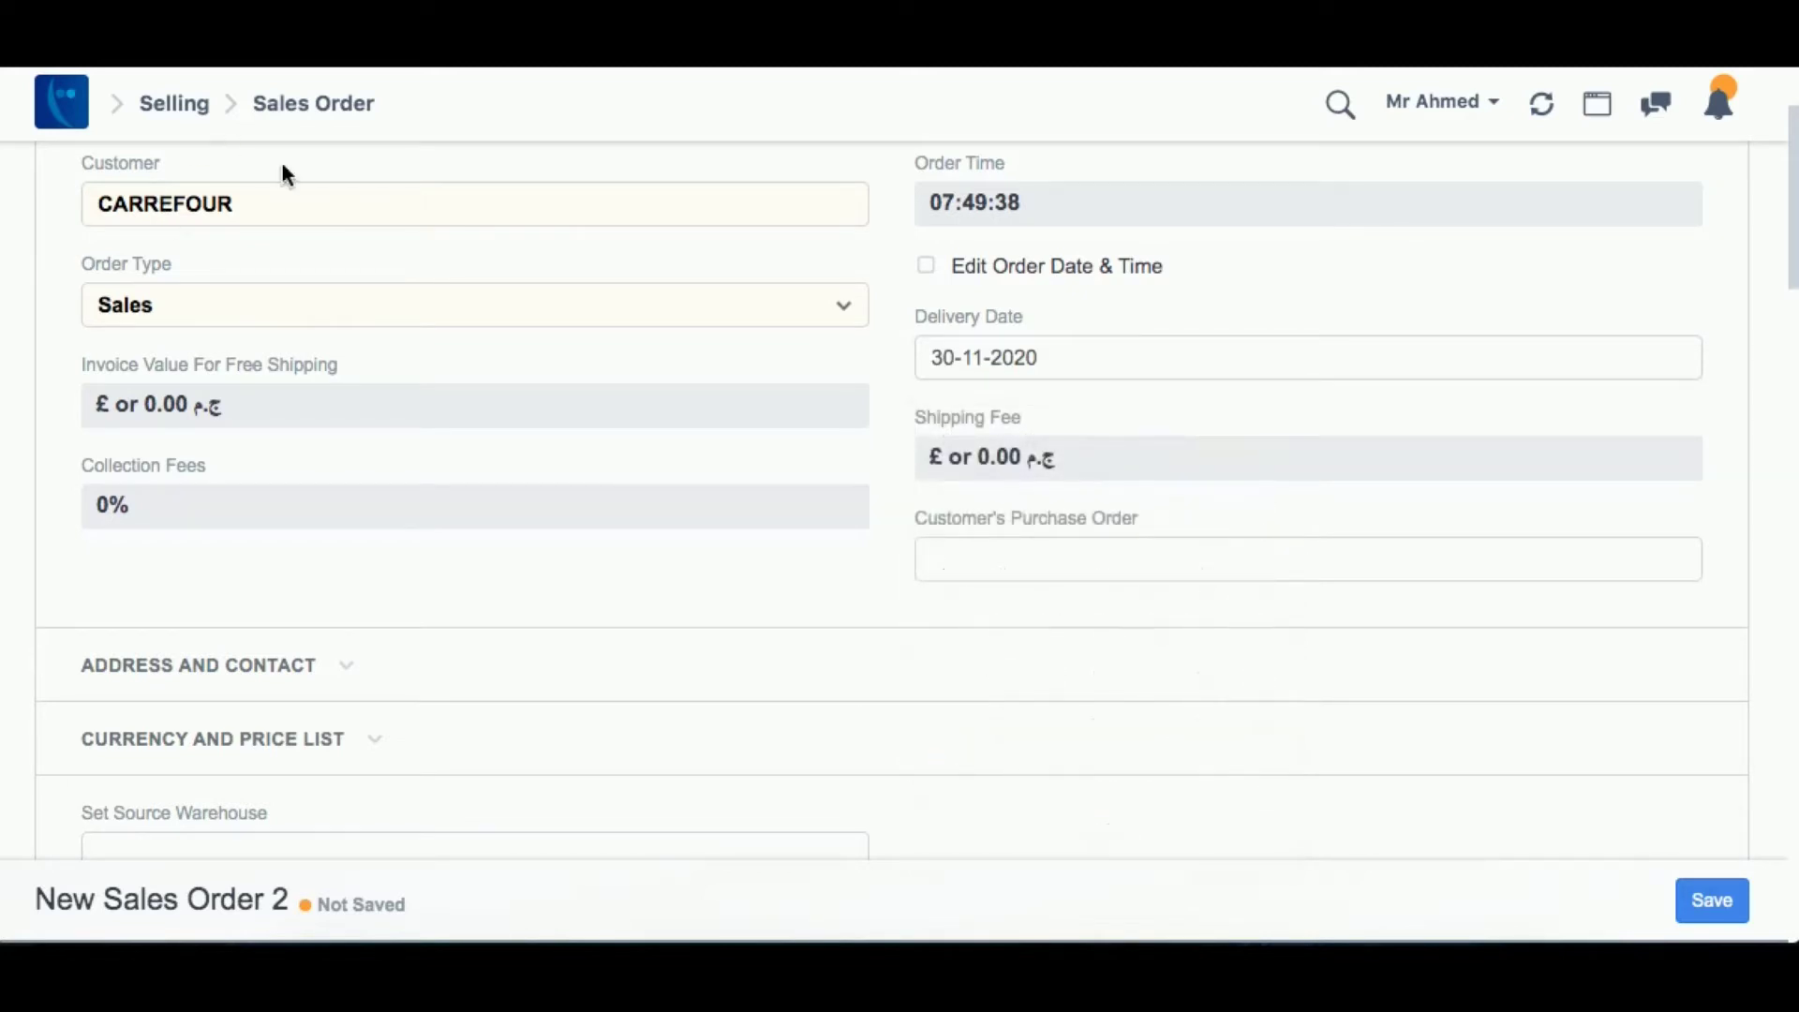
pyautogui.click(1725, 899)
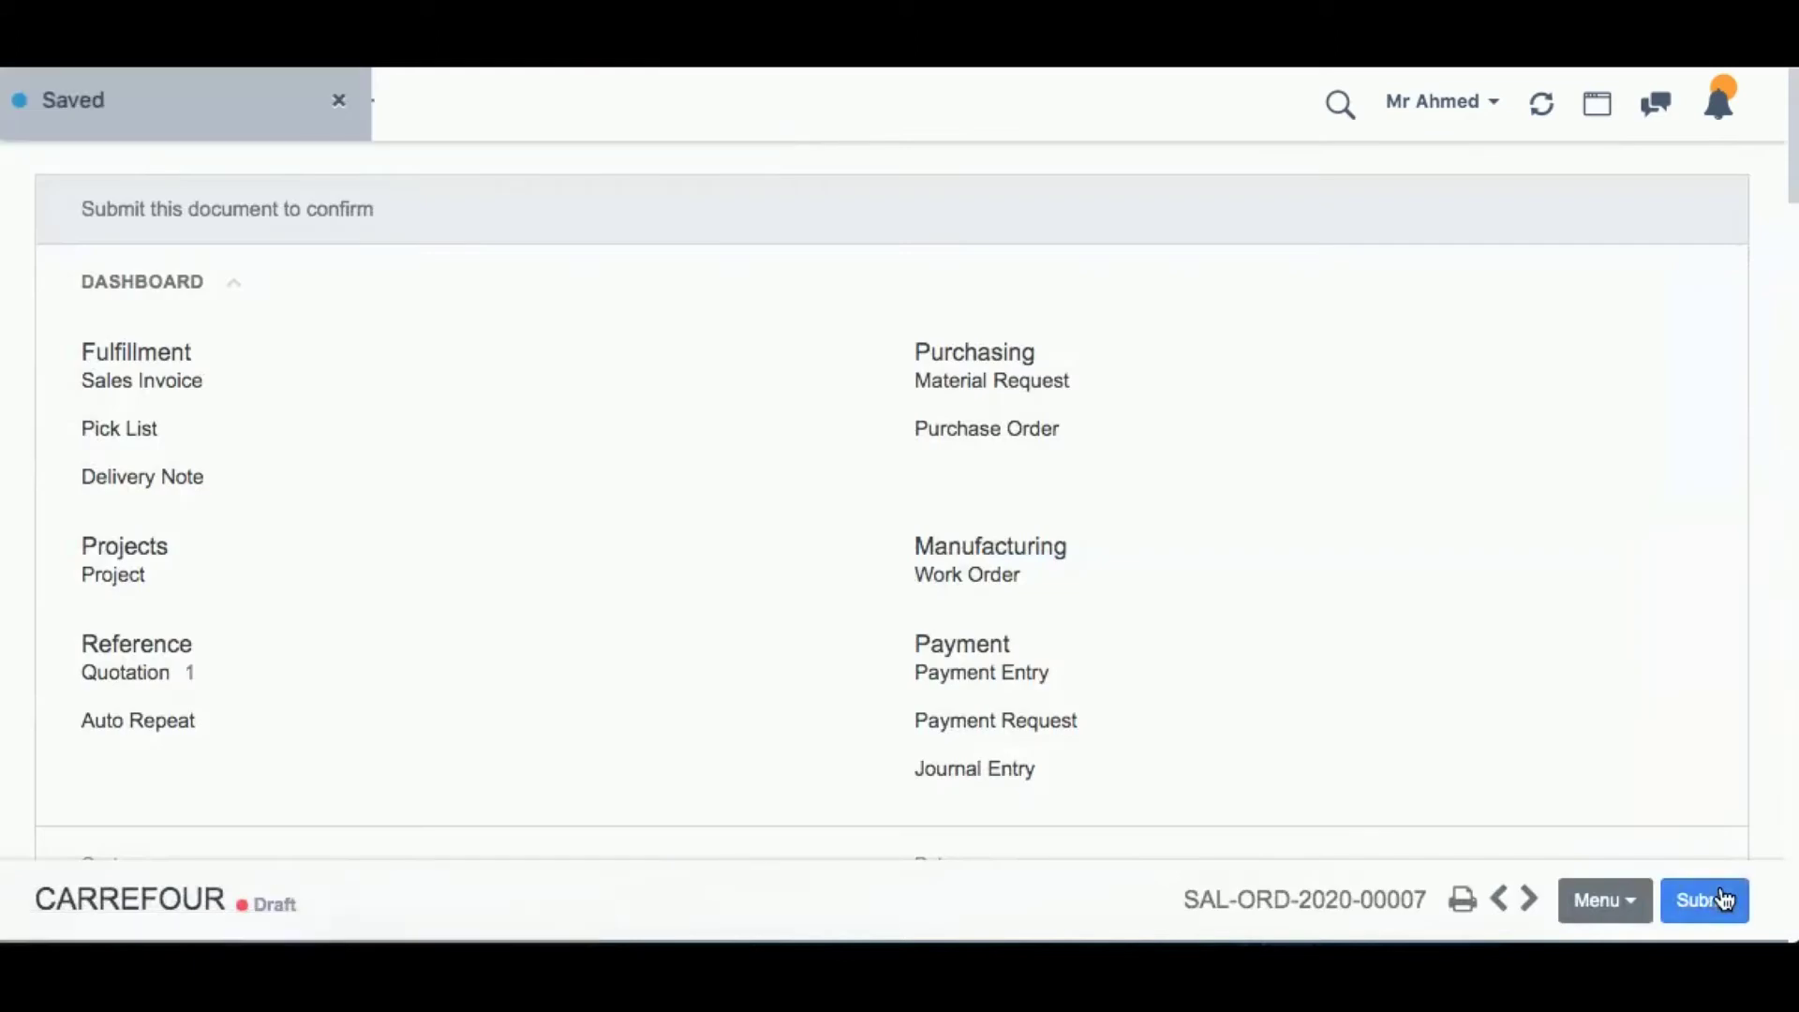
pyautogui.click(1724, 900)
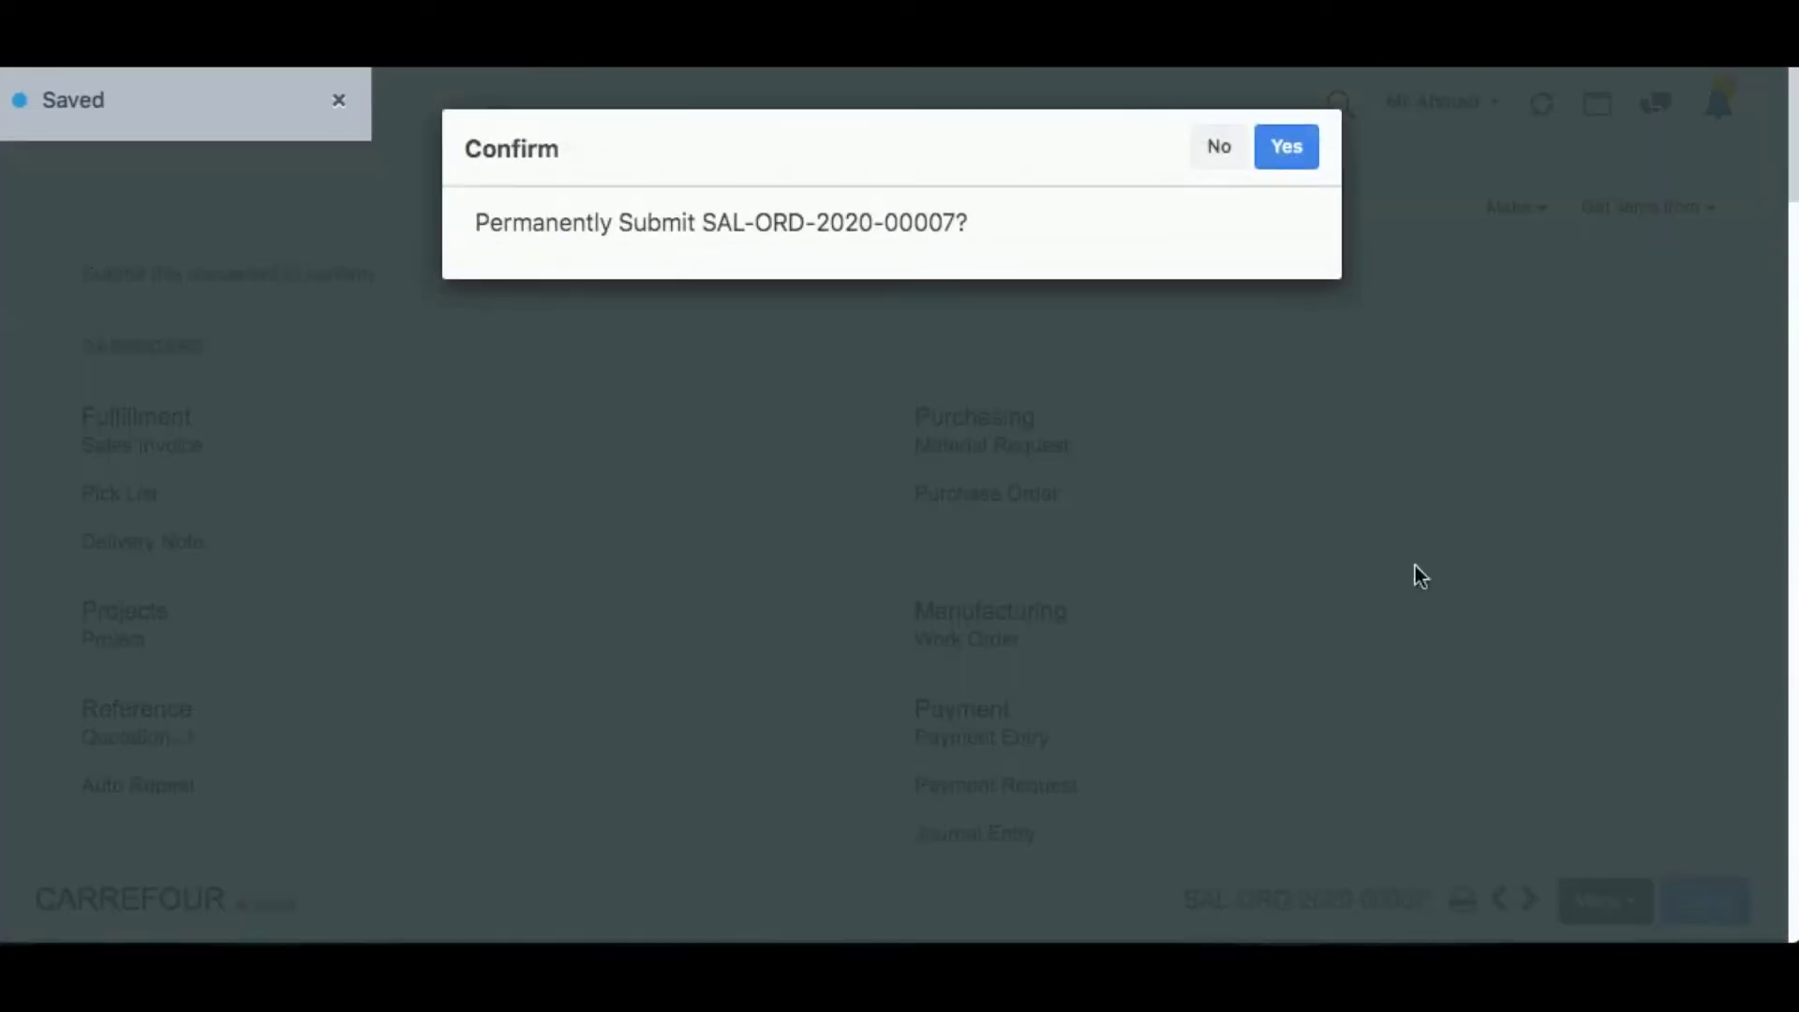
pyautogui.click(1286, 145)
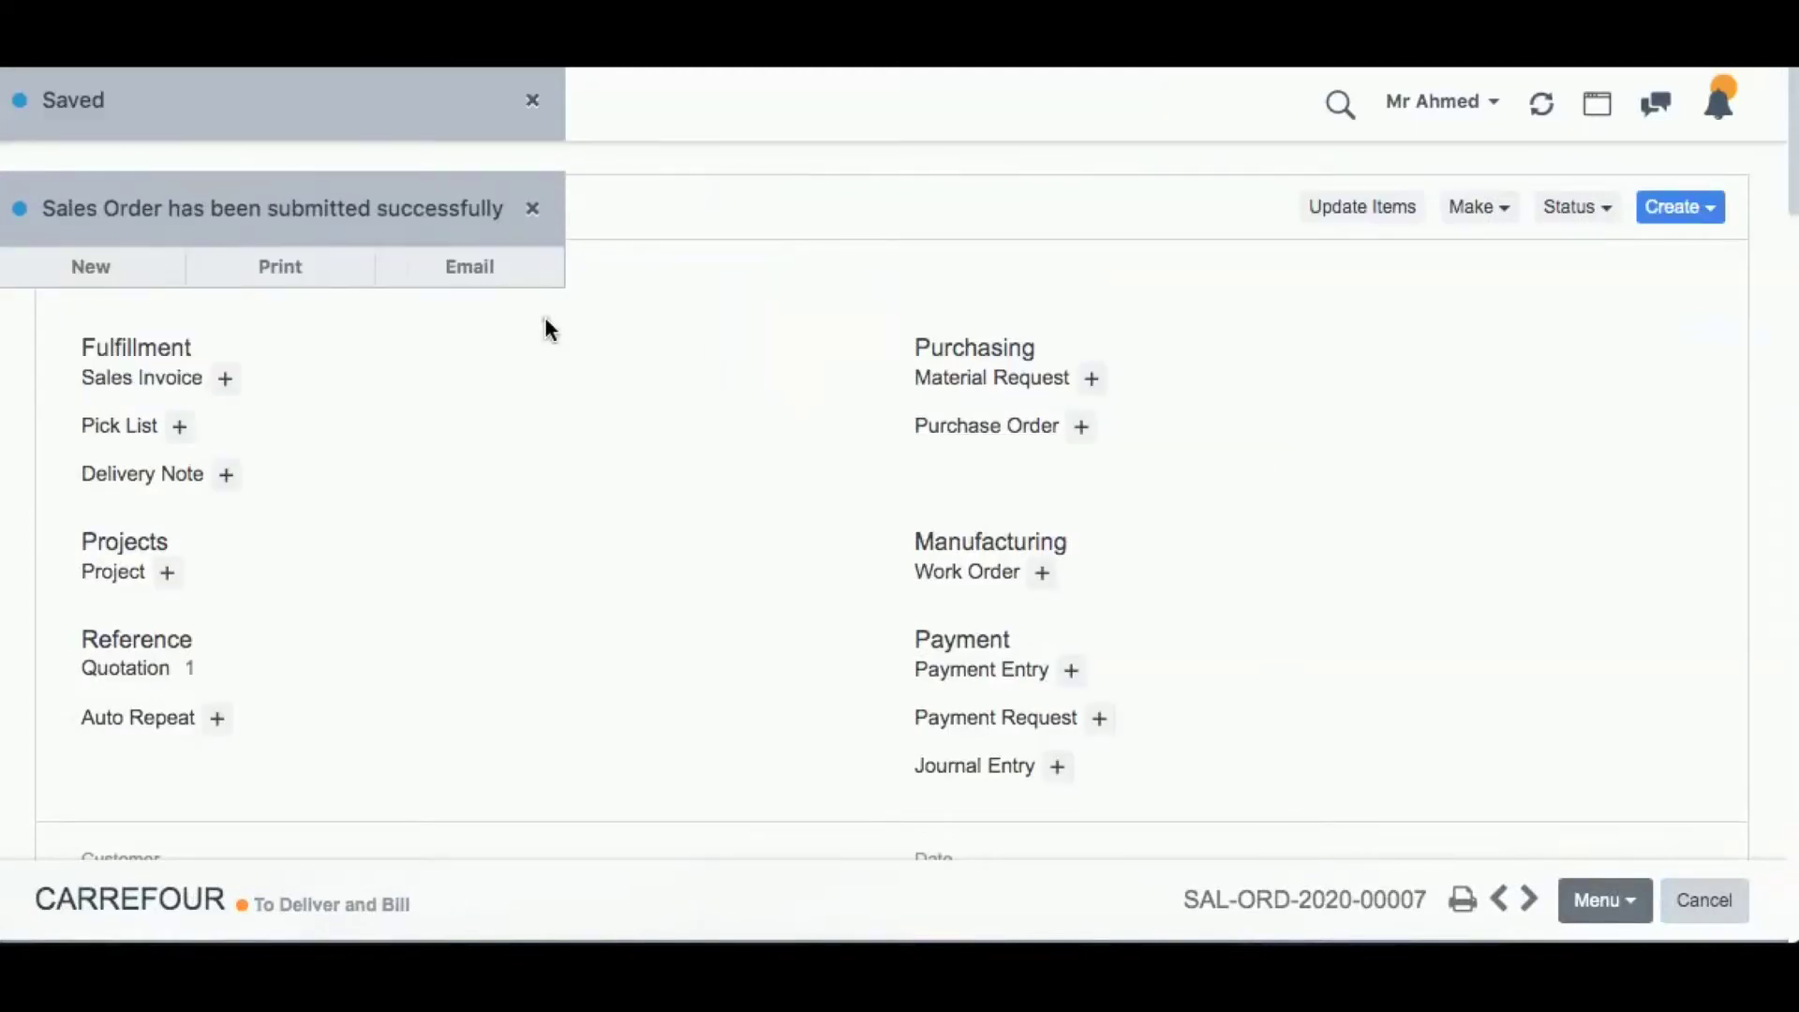
pyautogui.click(533, 208)
pyautogui.click(335, 97)
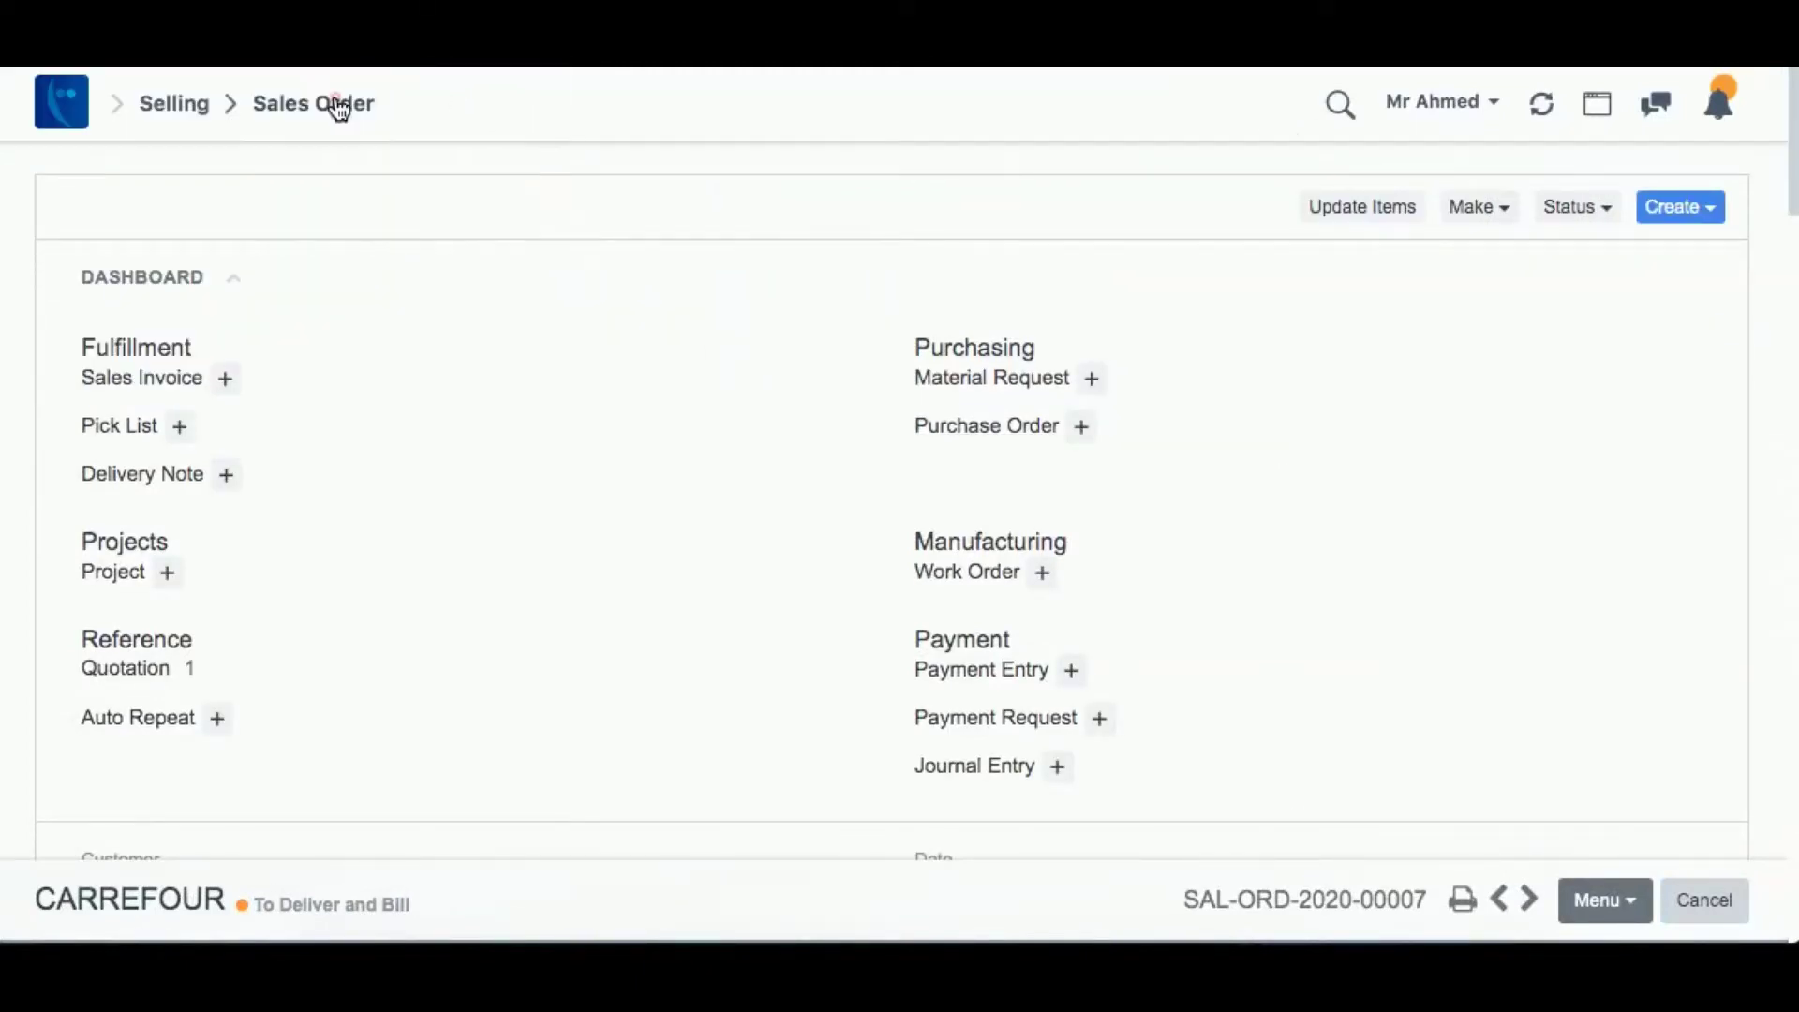
# Create a new production plan in the Manufacturing module
pyautogui.click(40, 116)
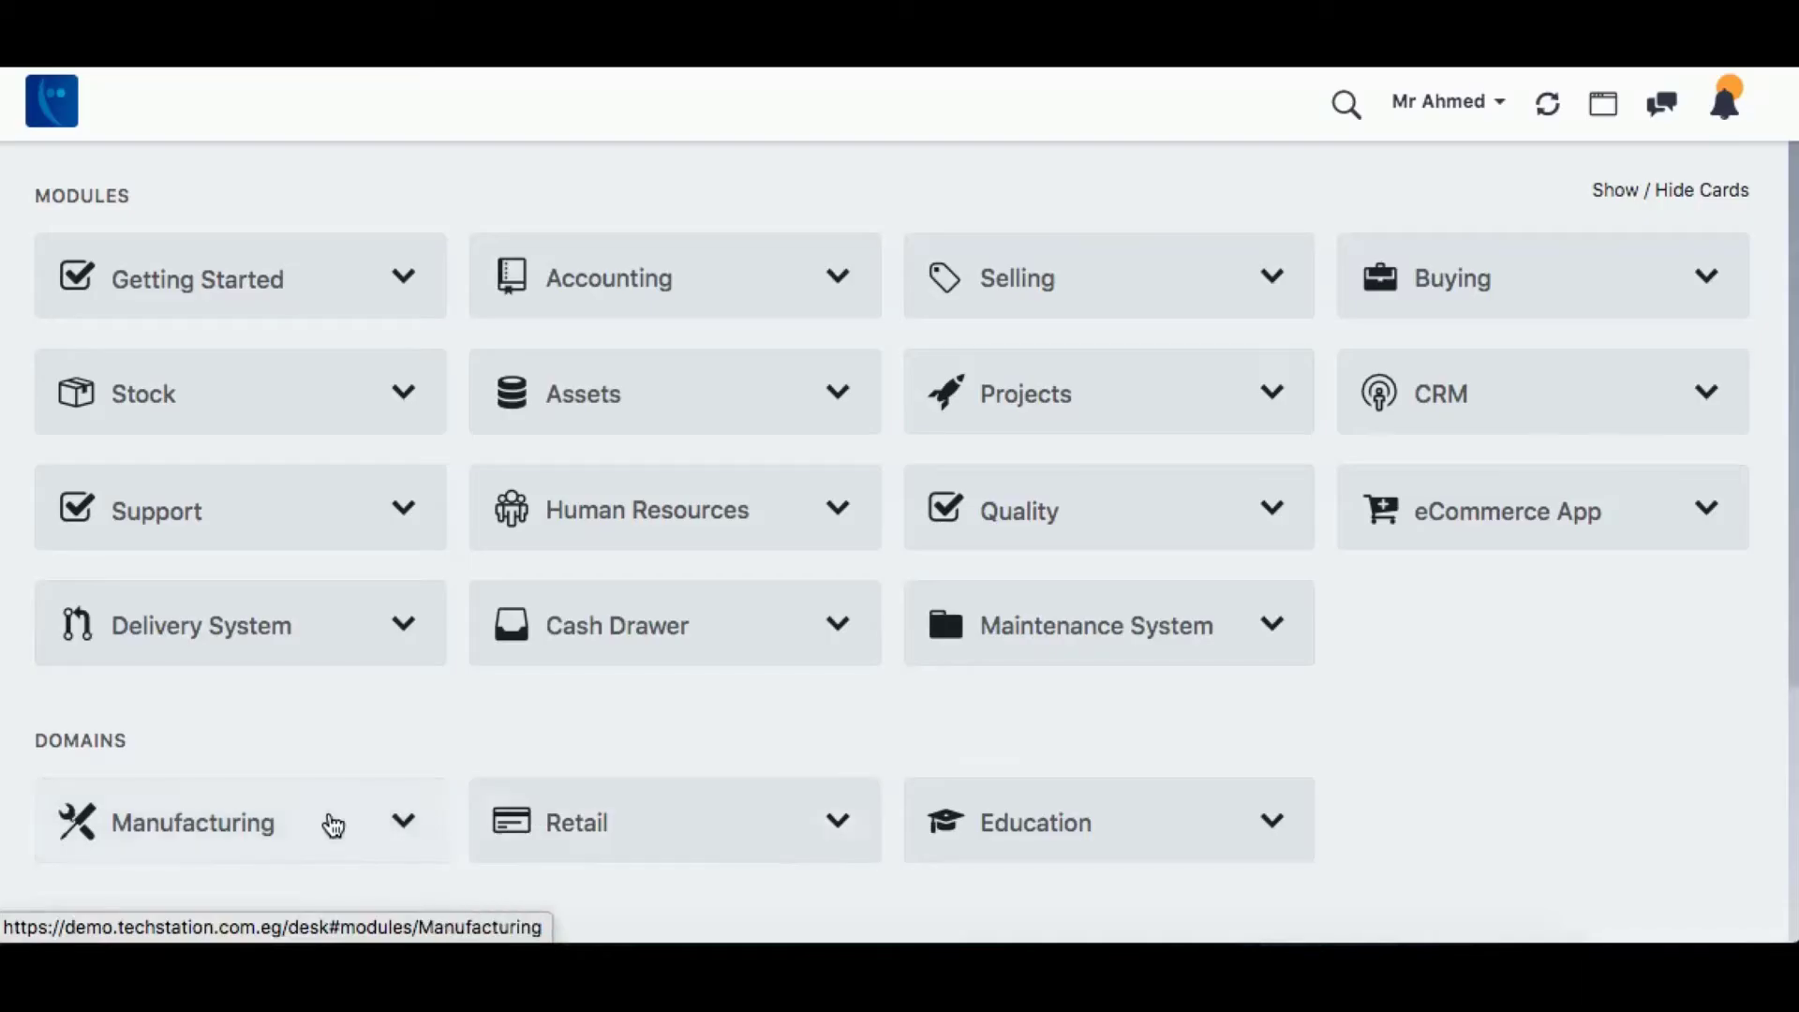
pyautogui.click(329, 822)
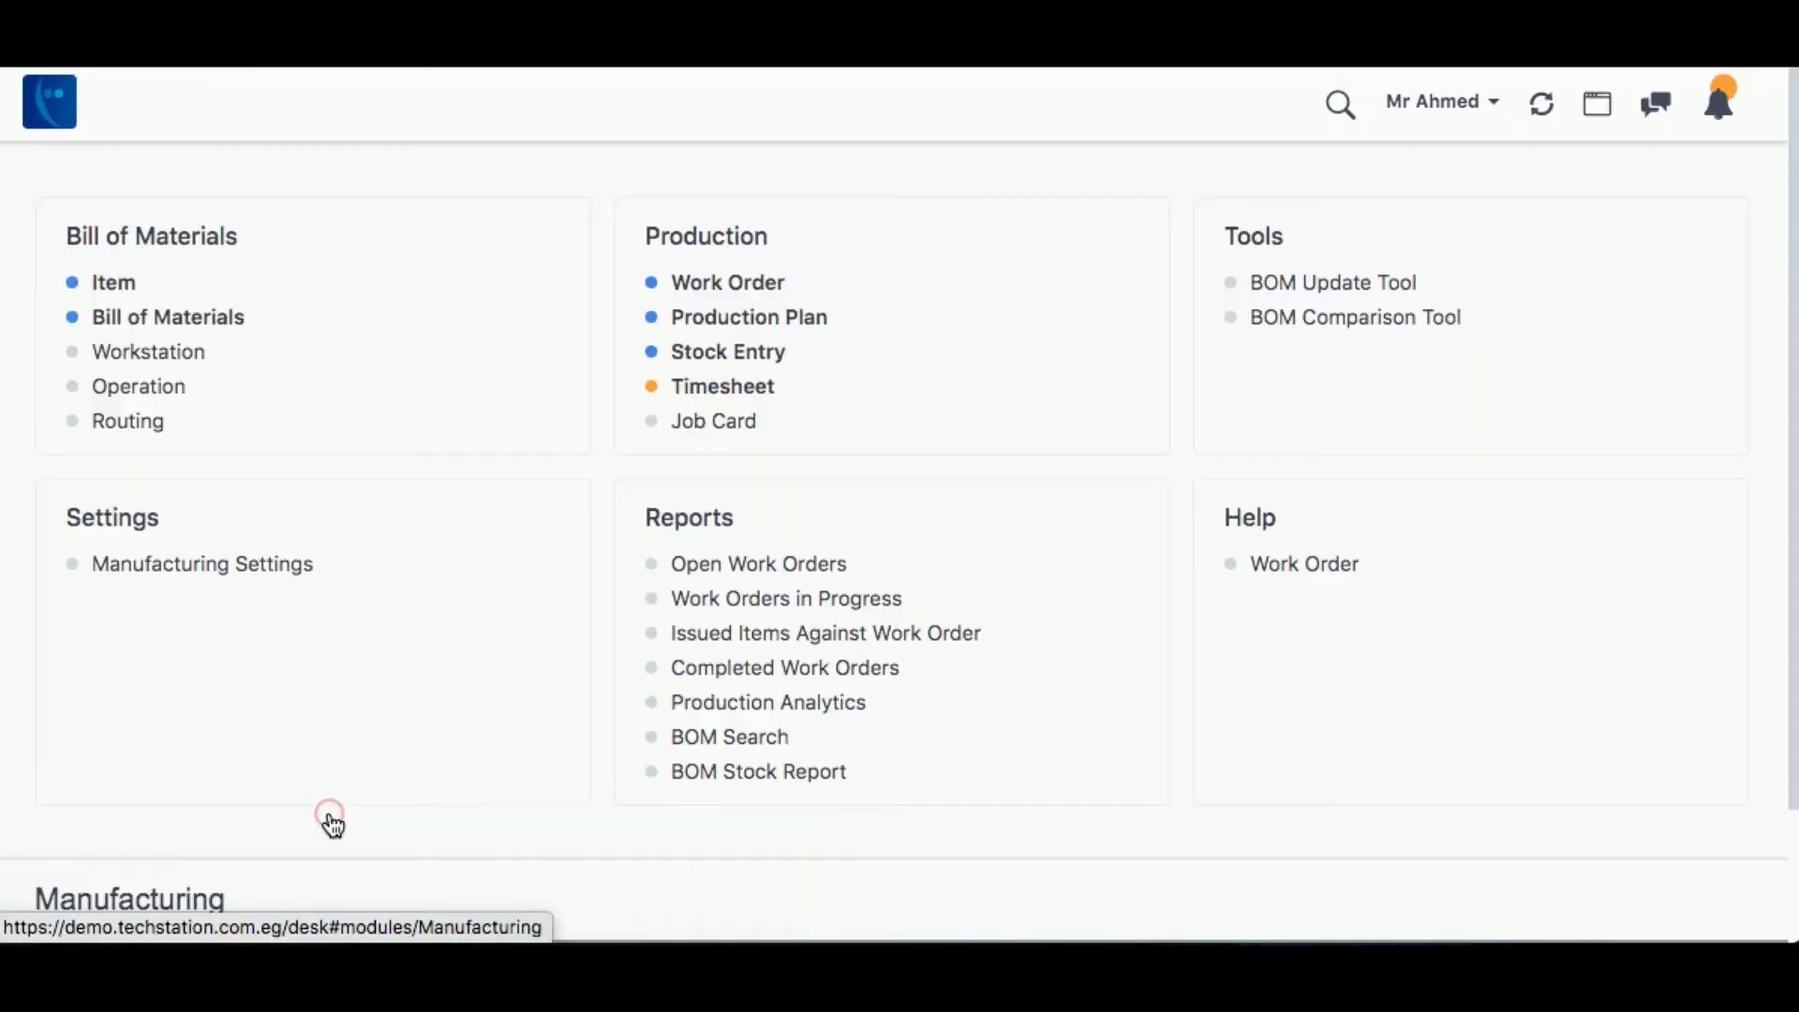
pyautogui.click(747, 320)
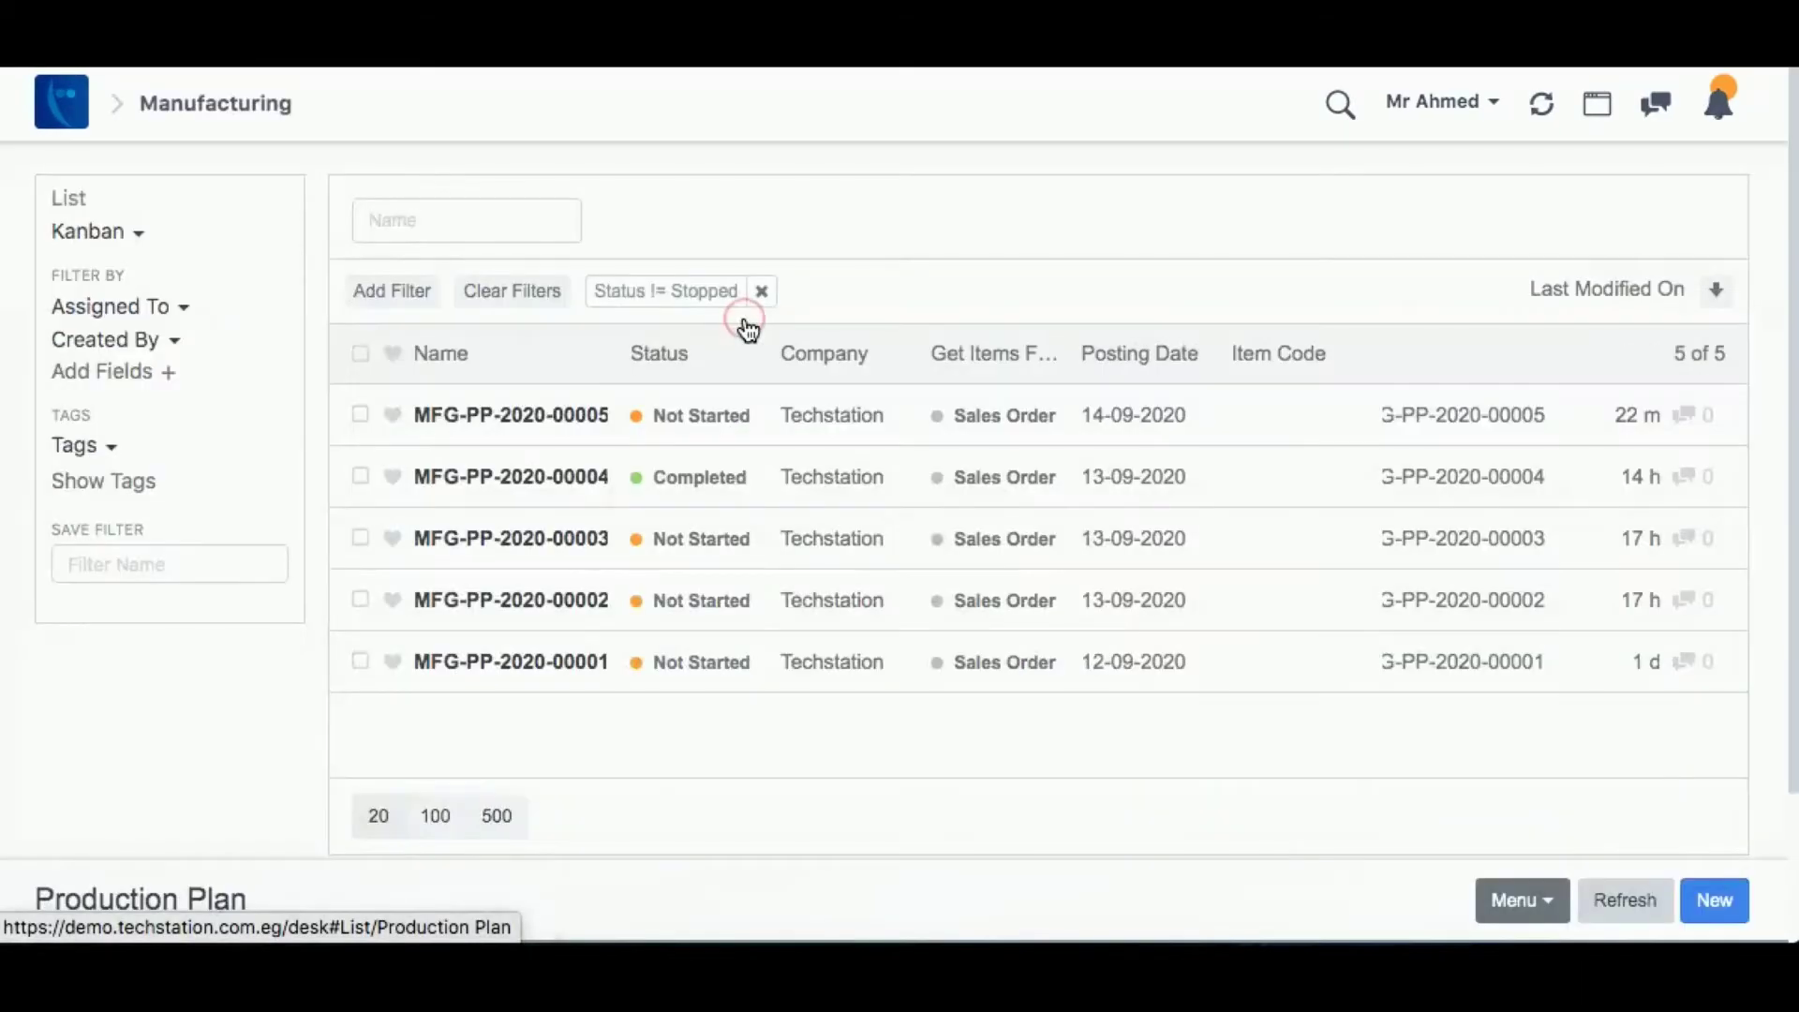
pyautogui.click(1714, 923)
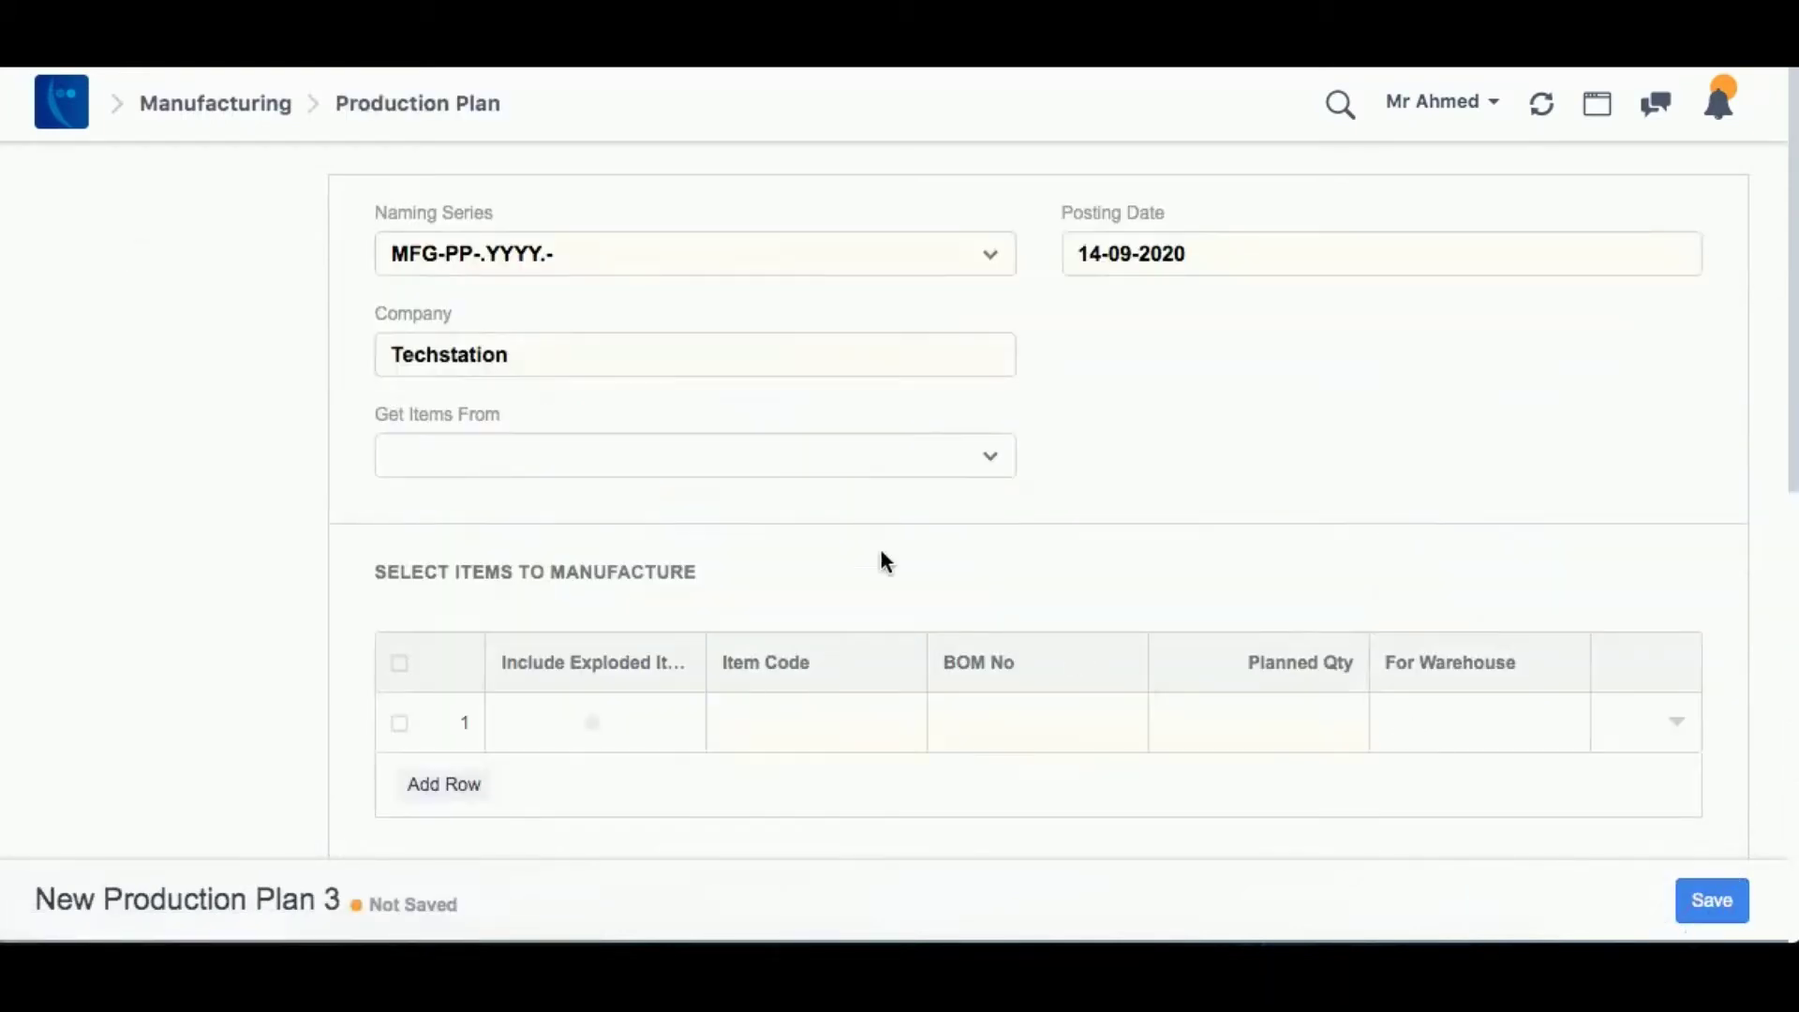
# Set the production plan to get items from Sales Order and filter it by customer CARREFOUR
pyautogui.click(619, 461)
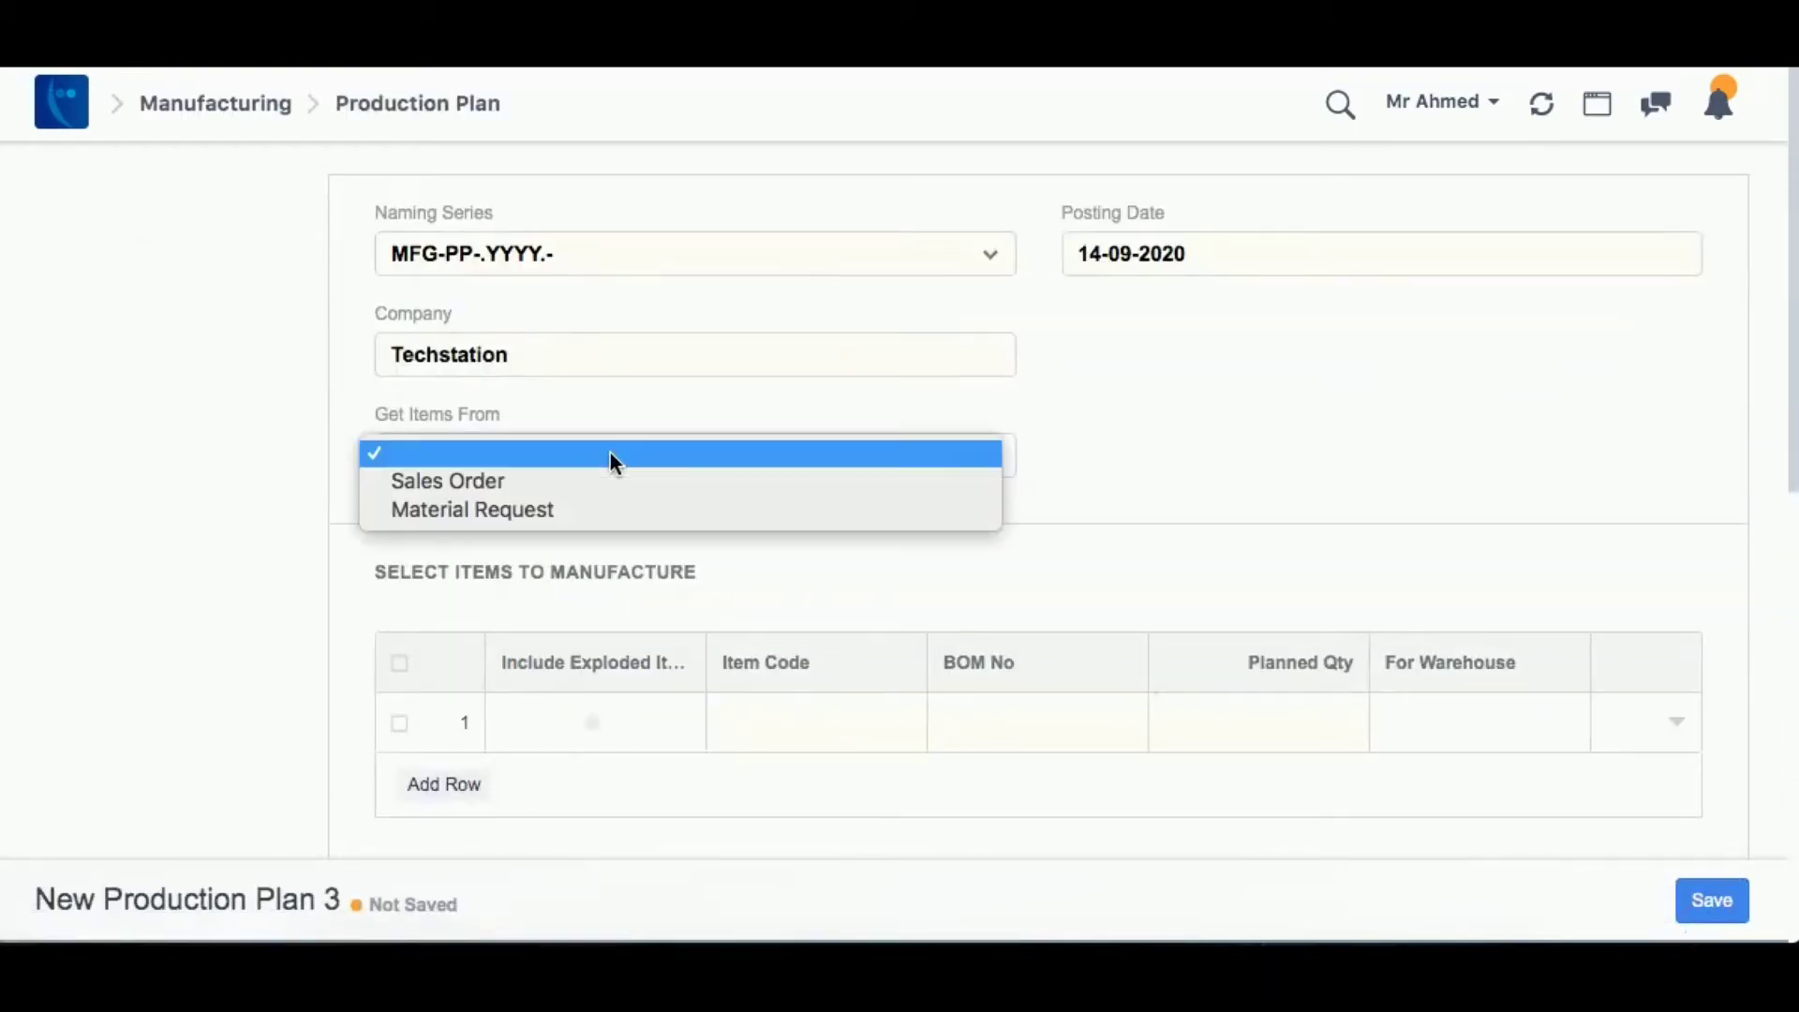
pyautogui.click(537, 482)
pyautogui.scroll(-4, 610, 695)
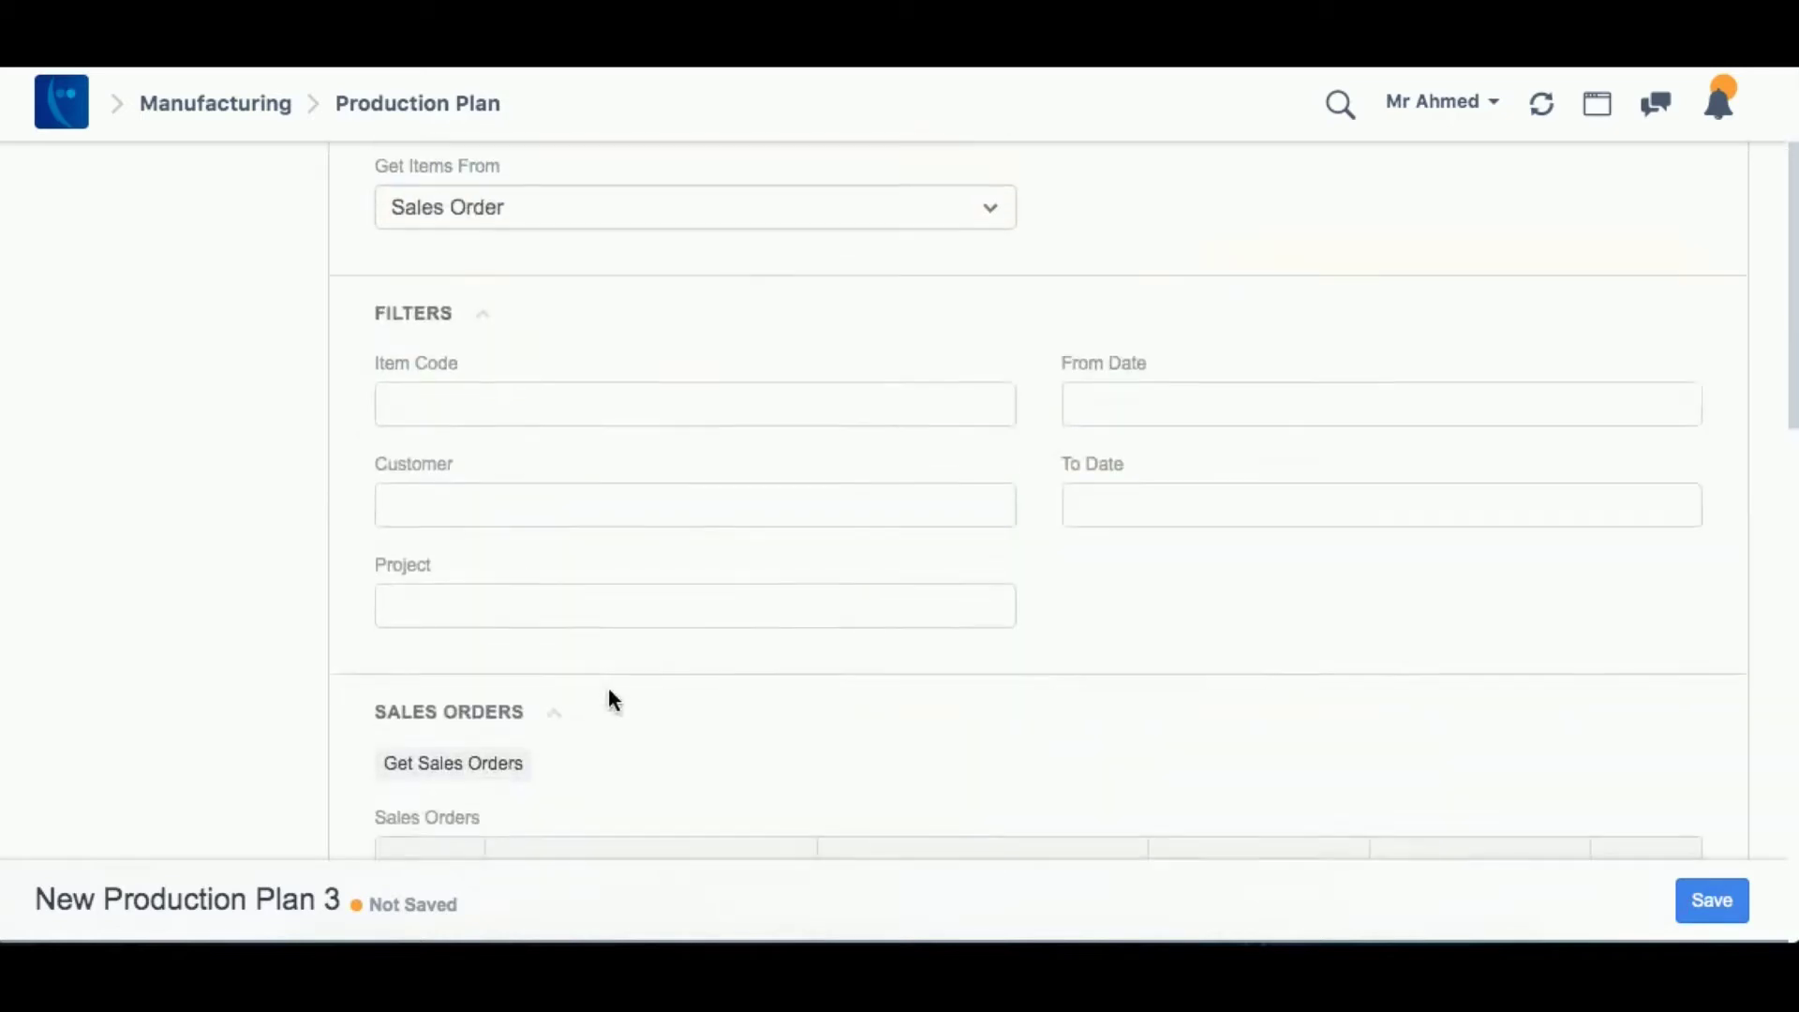
pyautogui.click(552, 344)
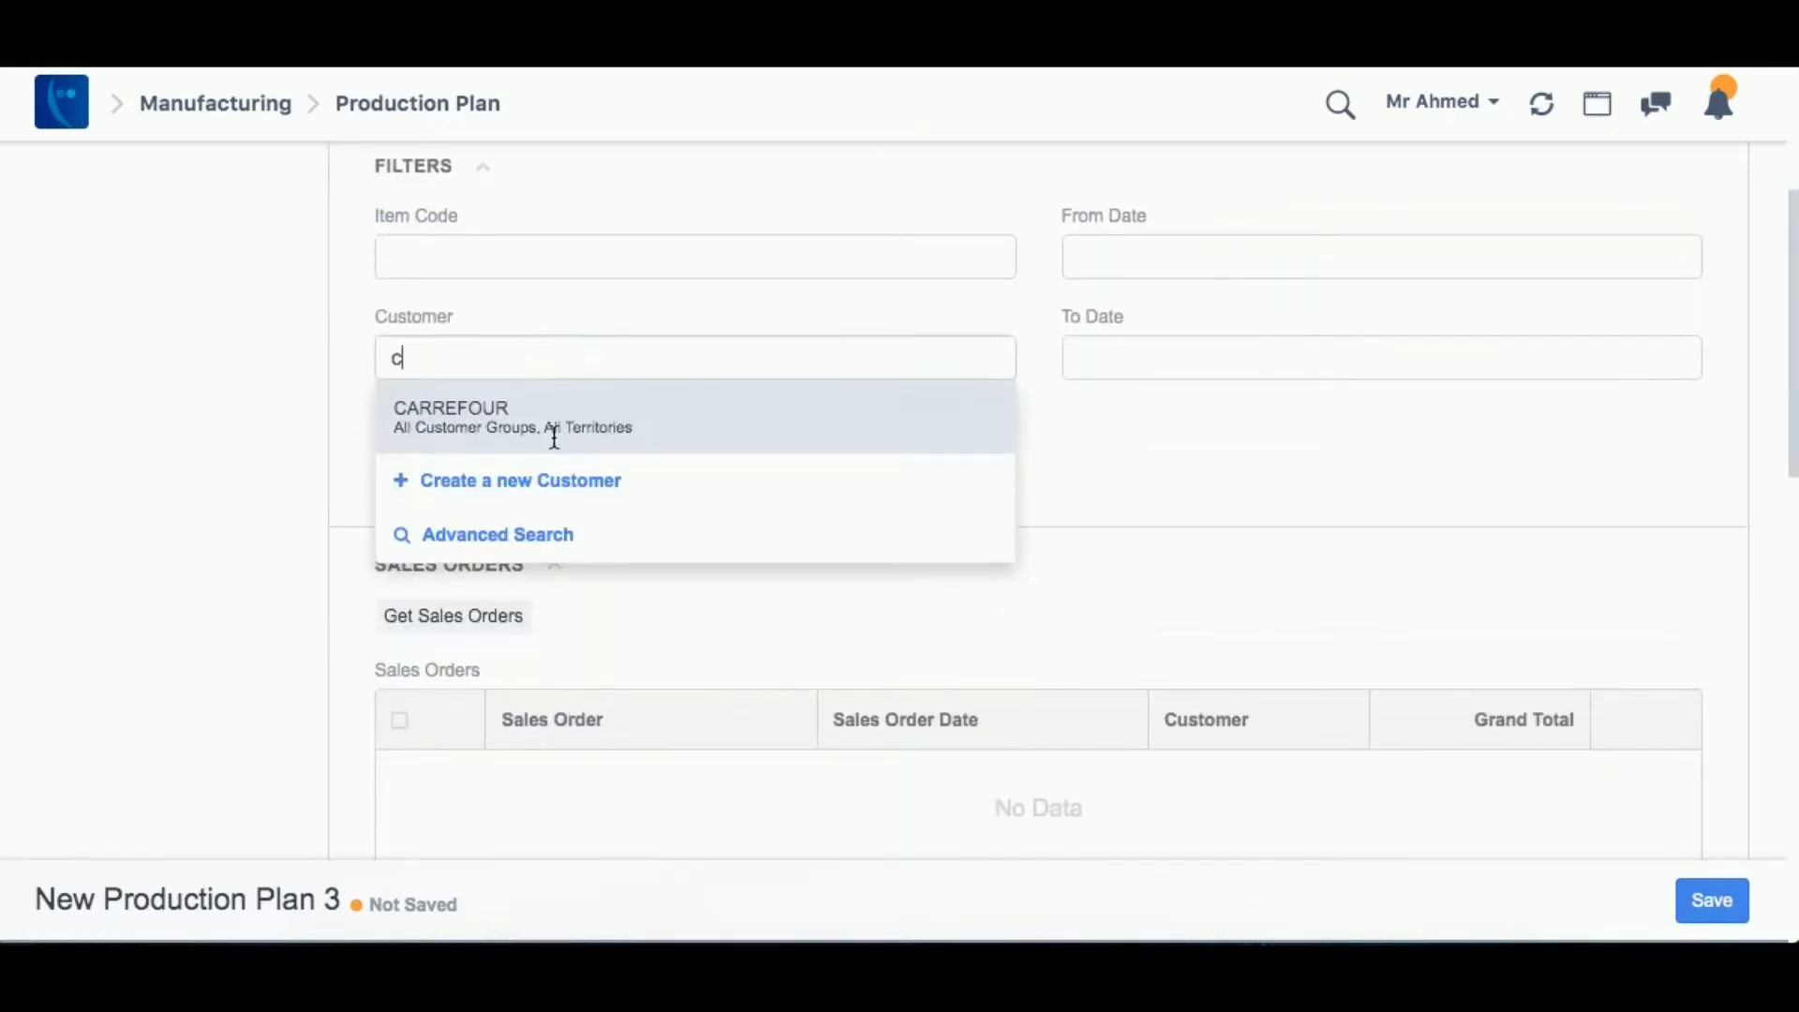
pyautogui.click(533, 440)
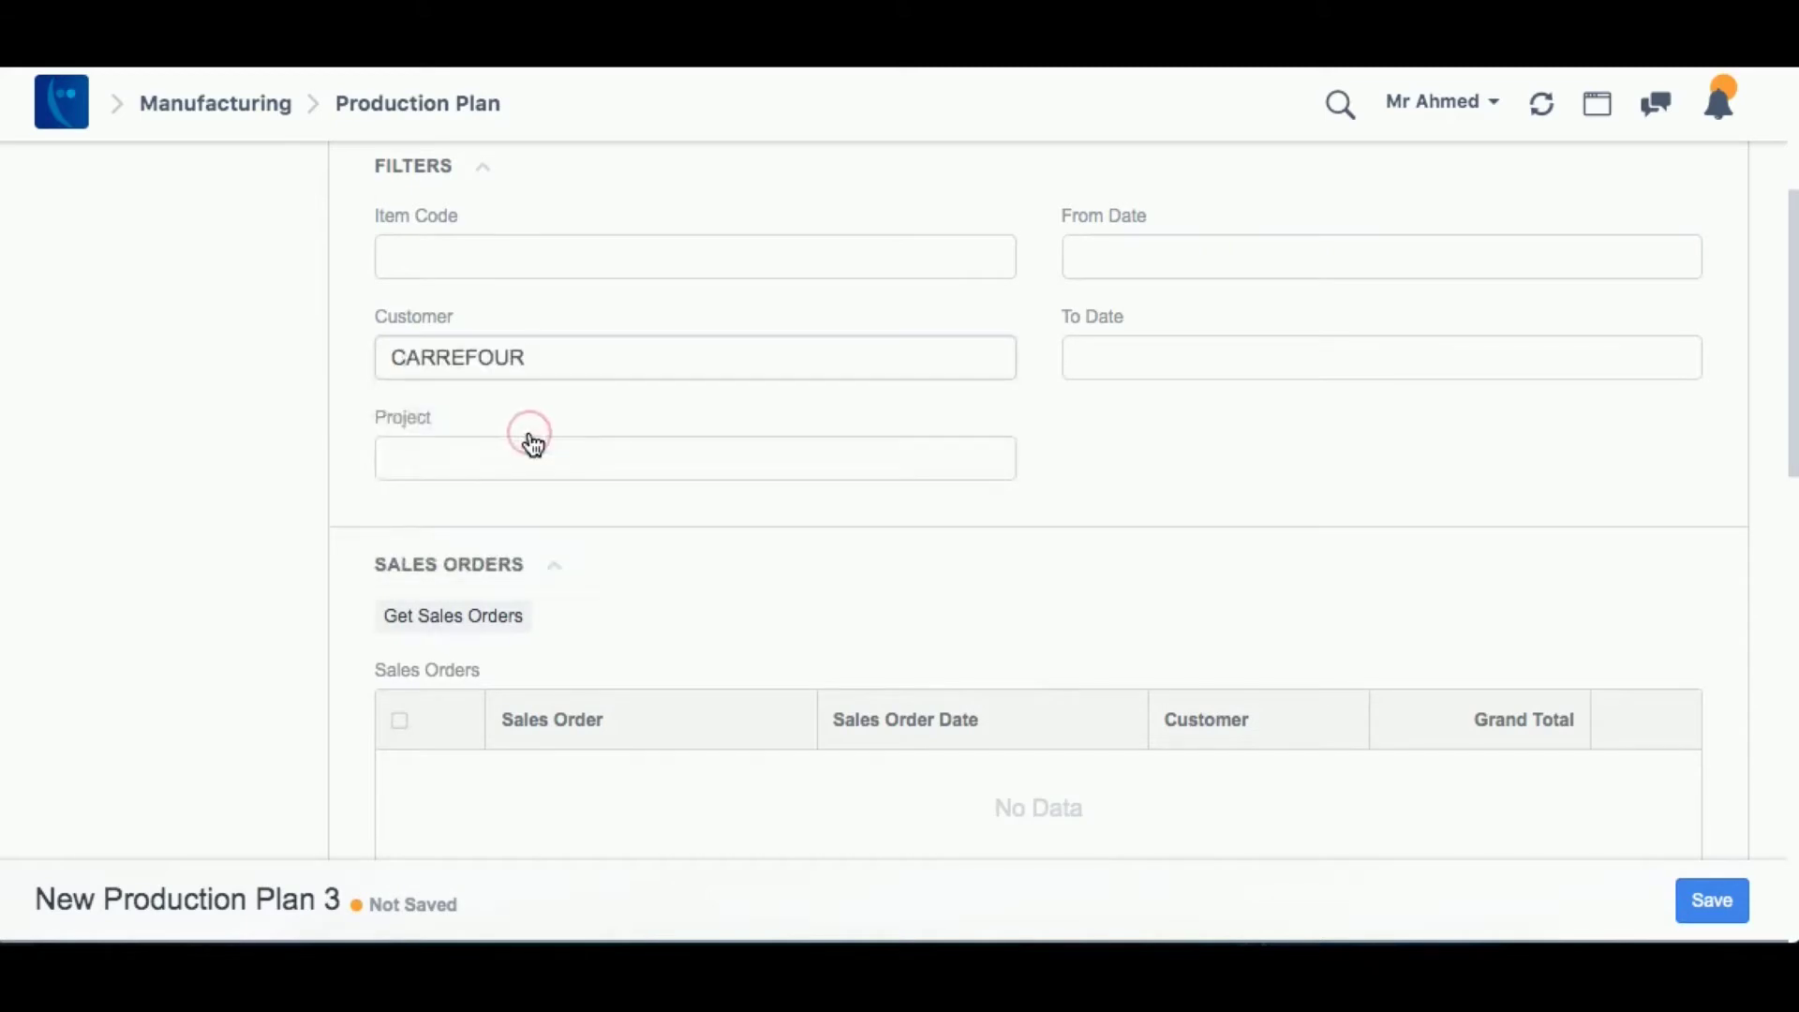
# Fetch the customer's sales orders into the production plan and get their items for work order
pyautogui.scroll(-2, 531, 440)
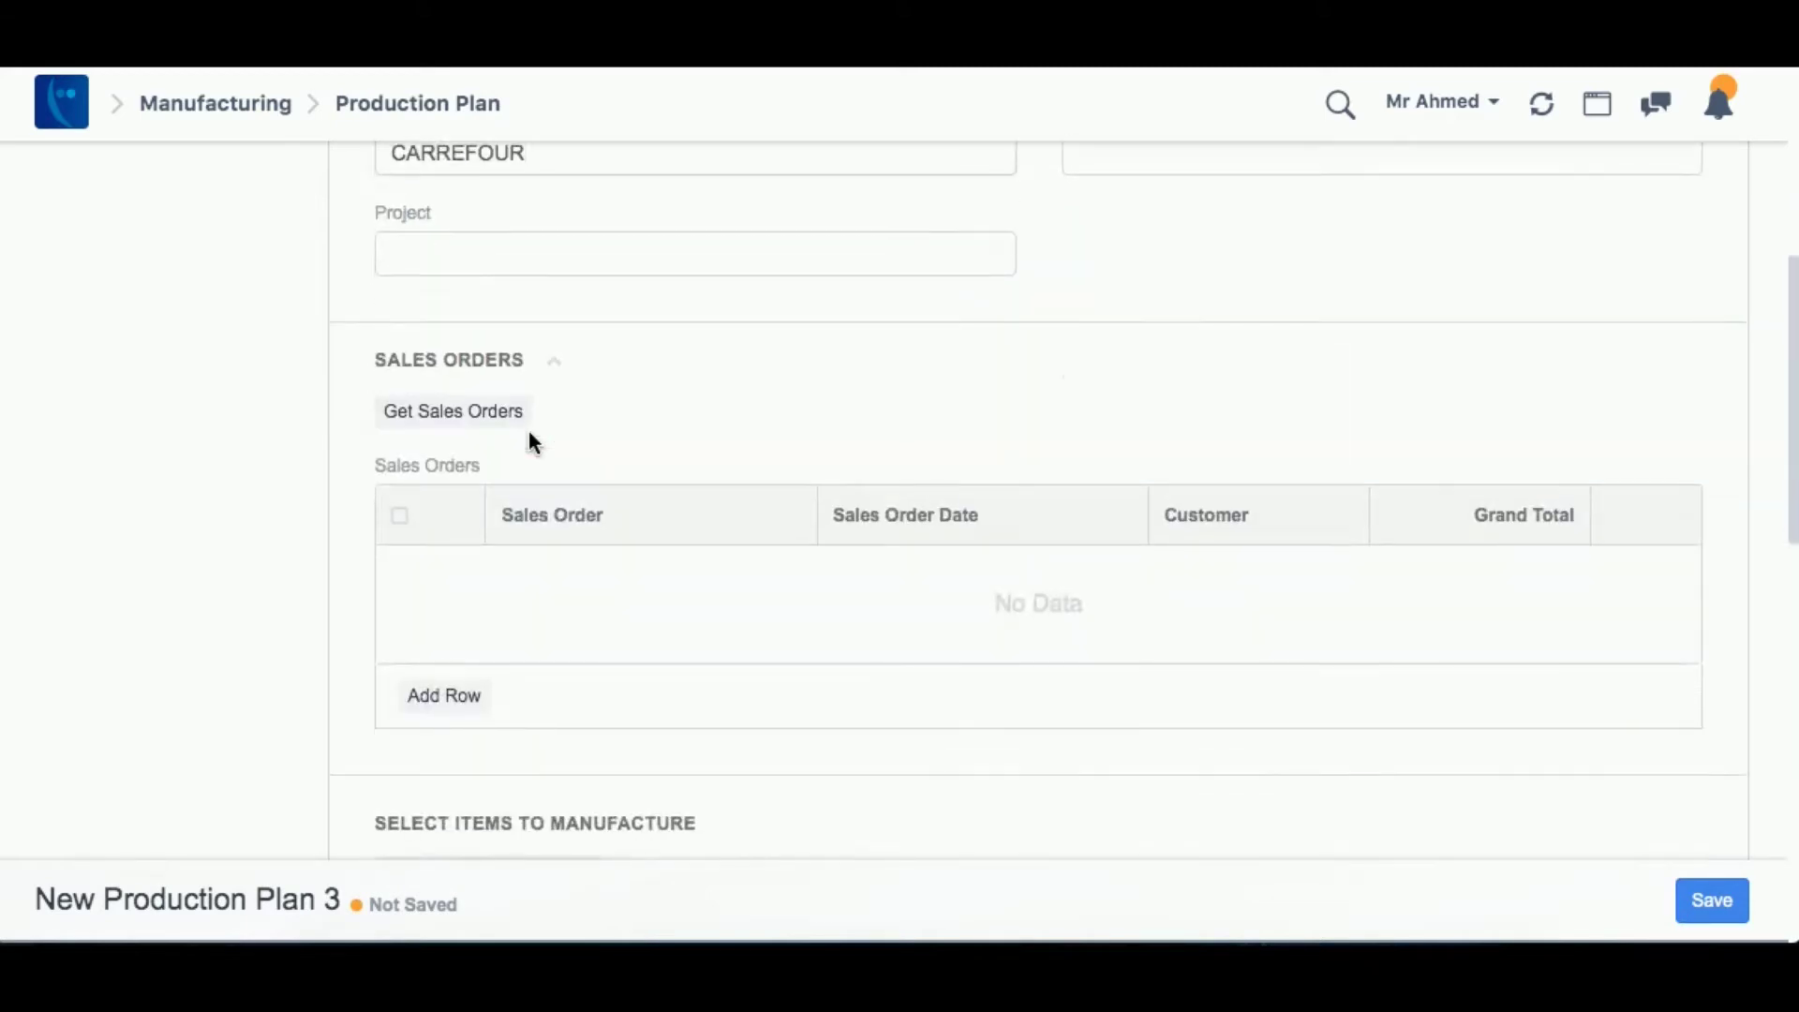
pyautogui.click(519, 434)
pyautogui.scroll(-3, 617, 785)
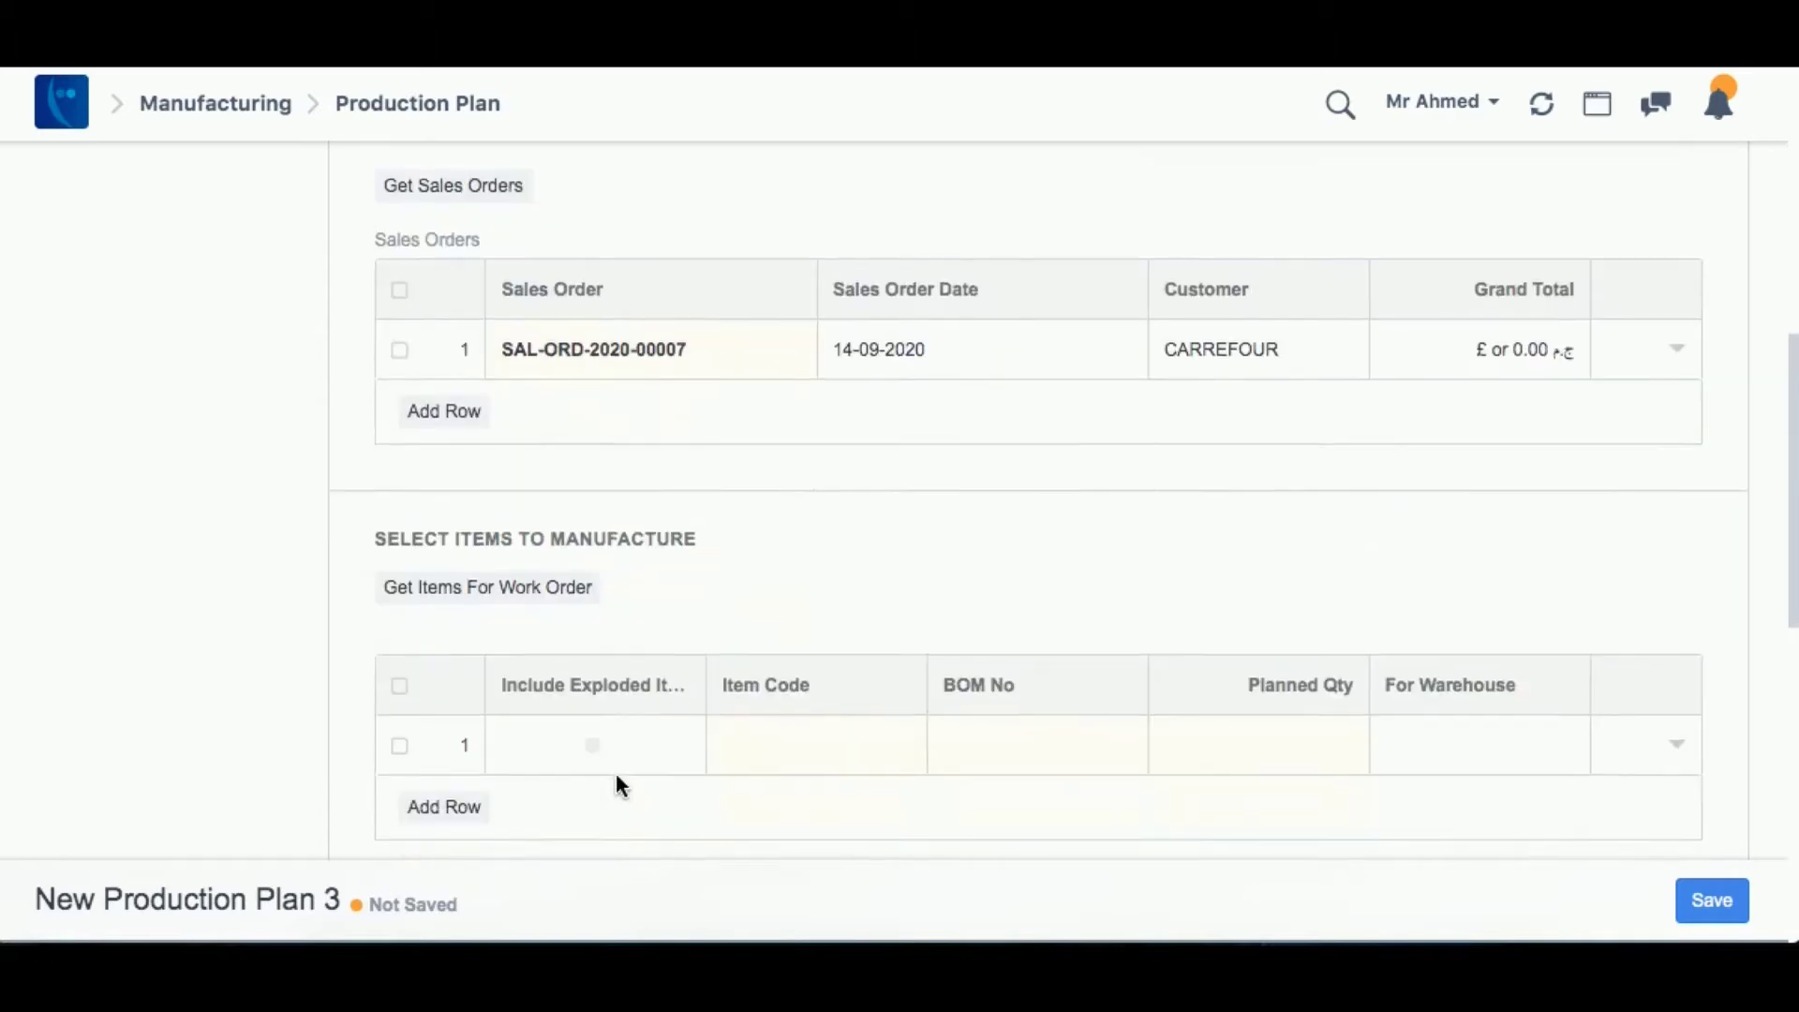
pyautogui.click(522, 579)
pyautogui.scroll(-3, 832, 785)
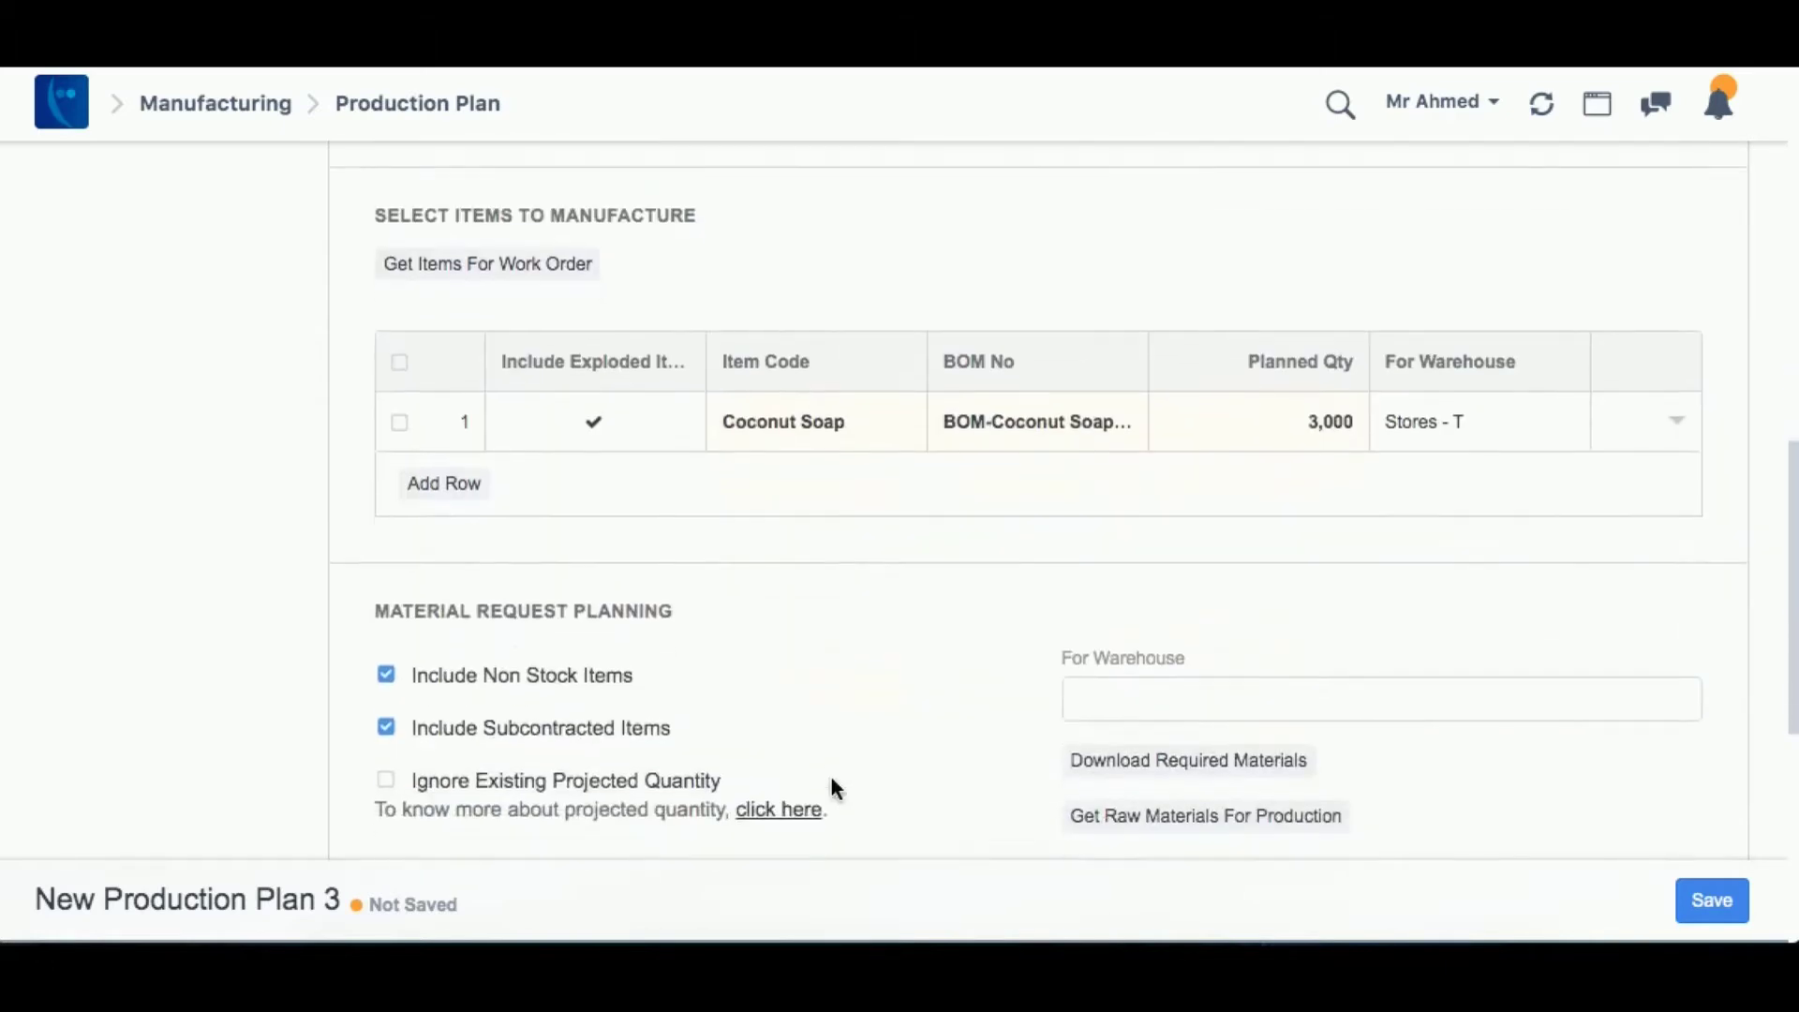
# Set the planned start date of the Coconut Soap row to 30-09-2020 in the items to manufacture
pyautogui.scroll(2, 831, 778)
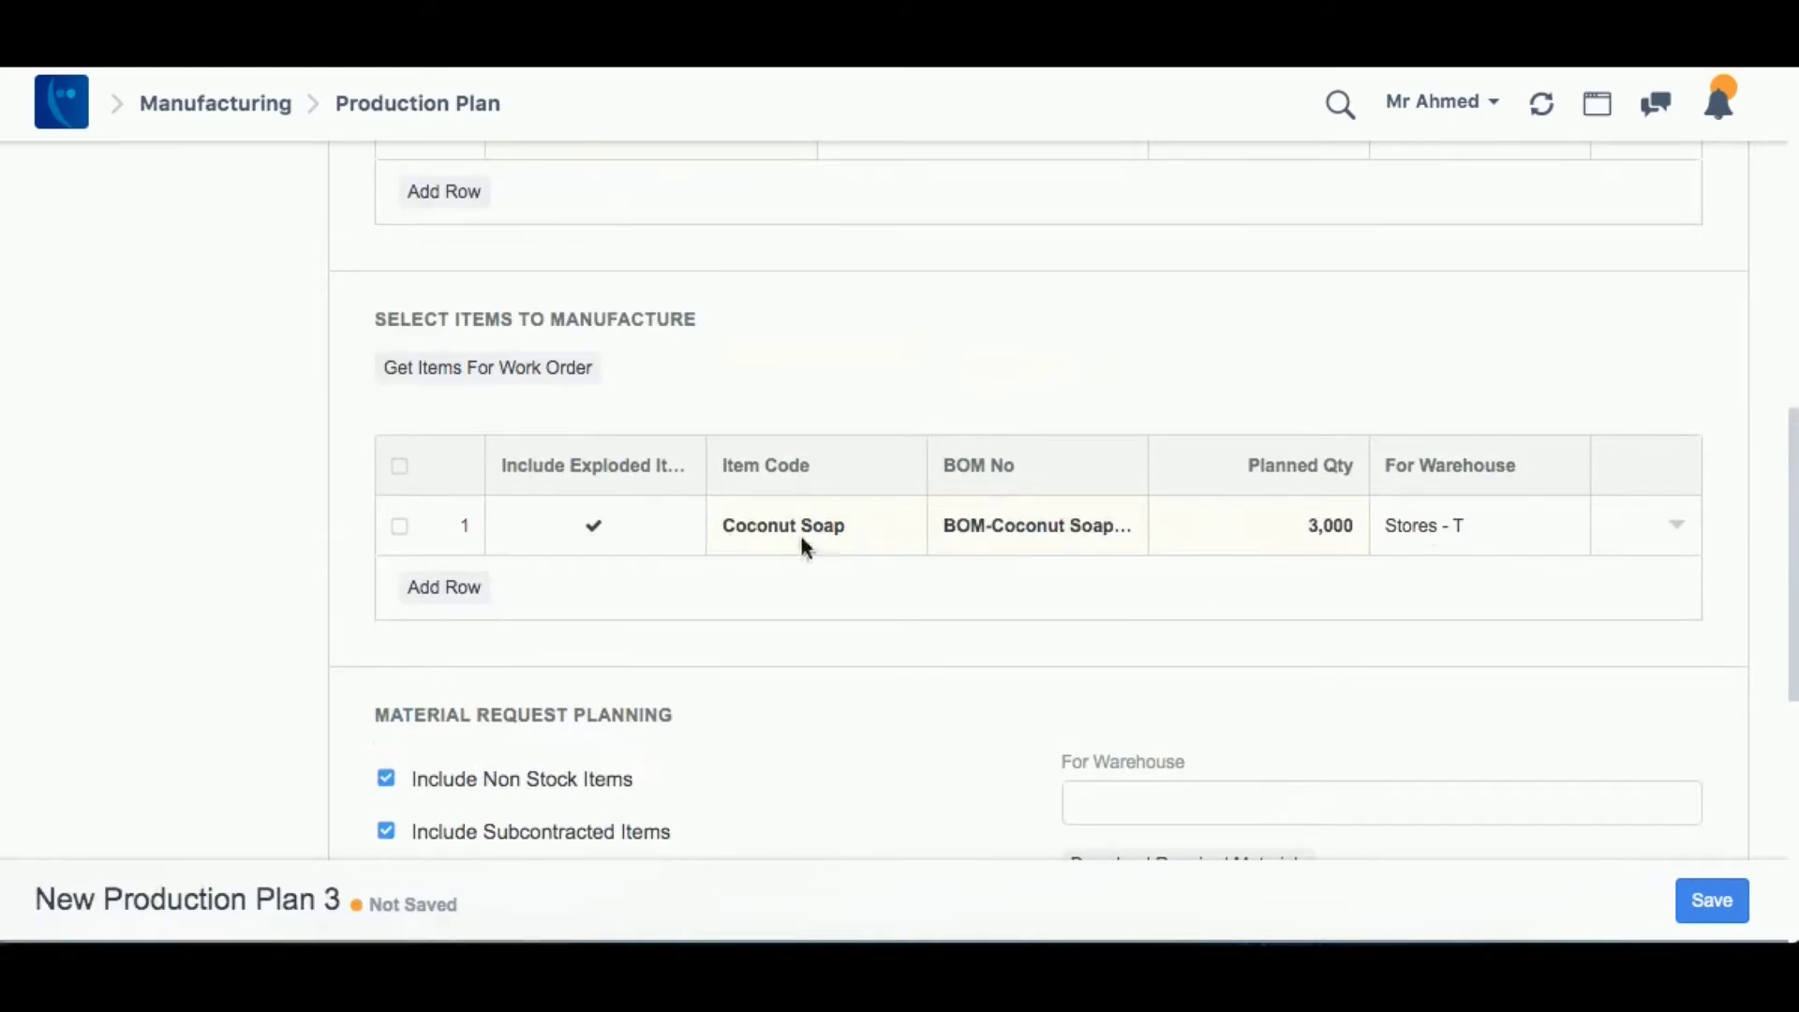
pyautogui.click(1673, 531)
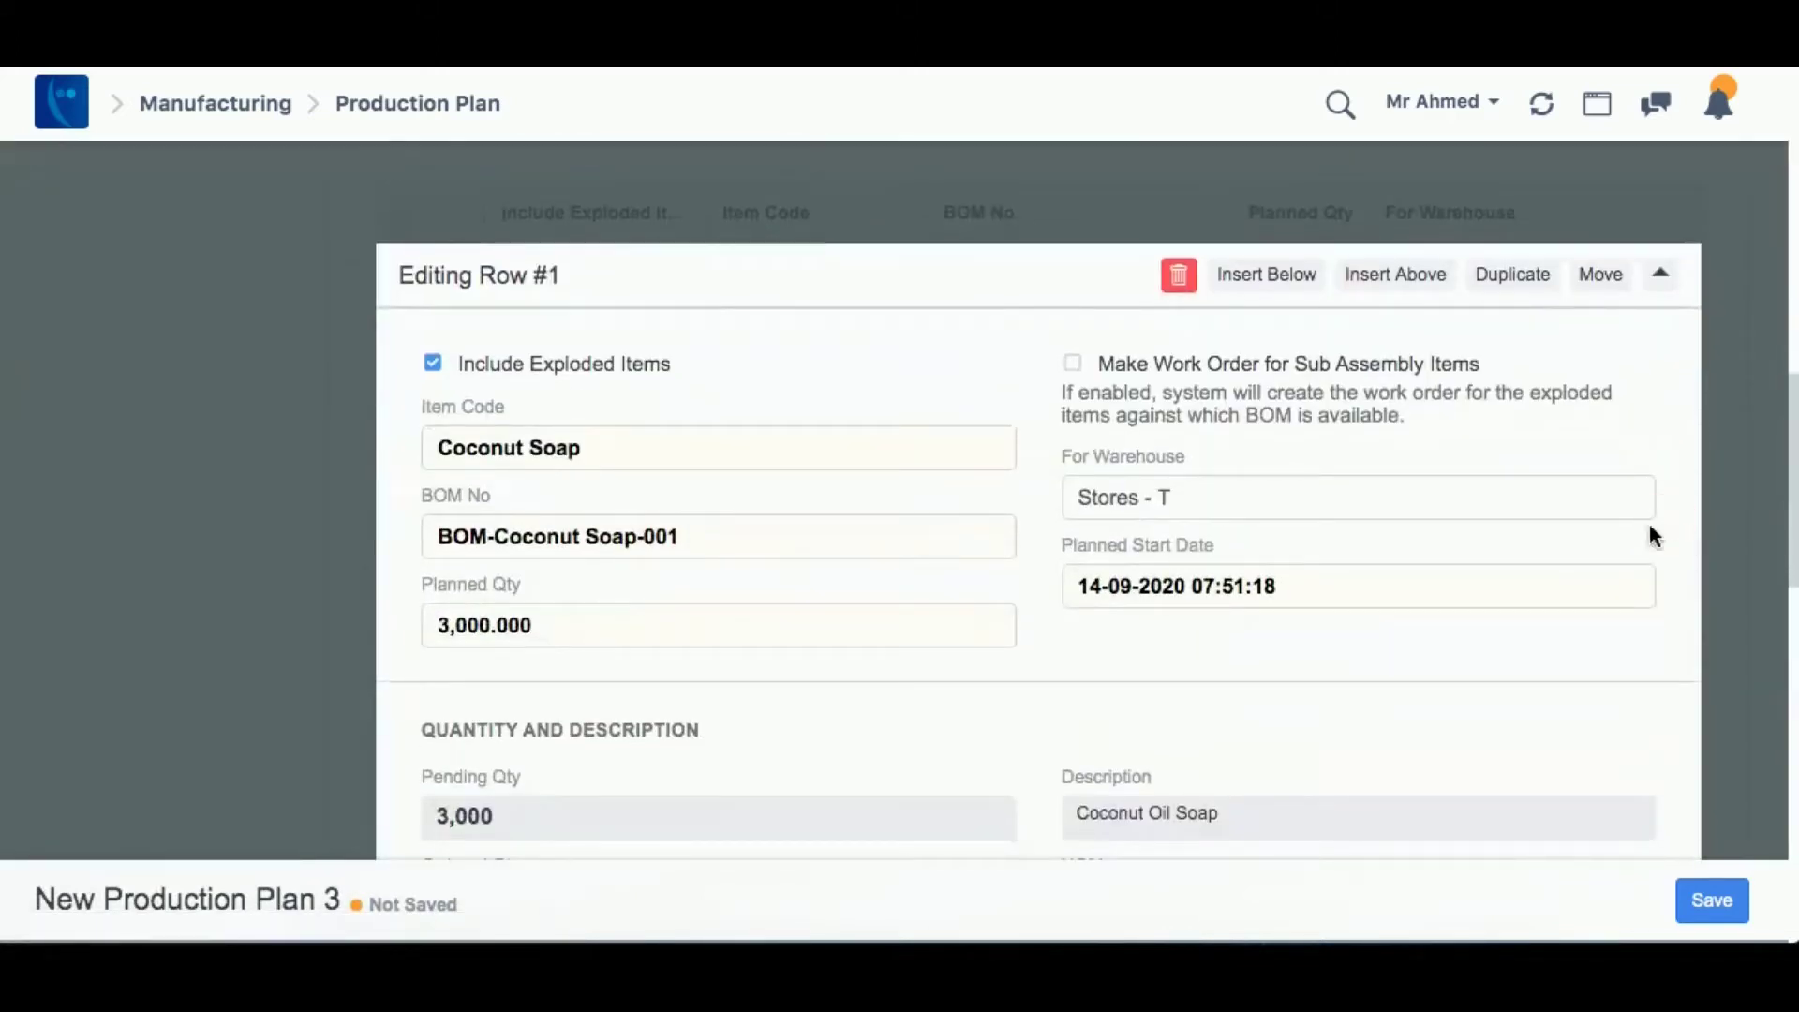
pyautogui.click(1101, 583)
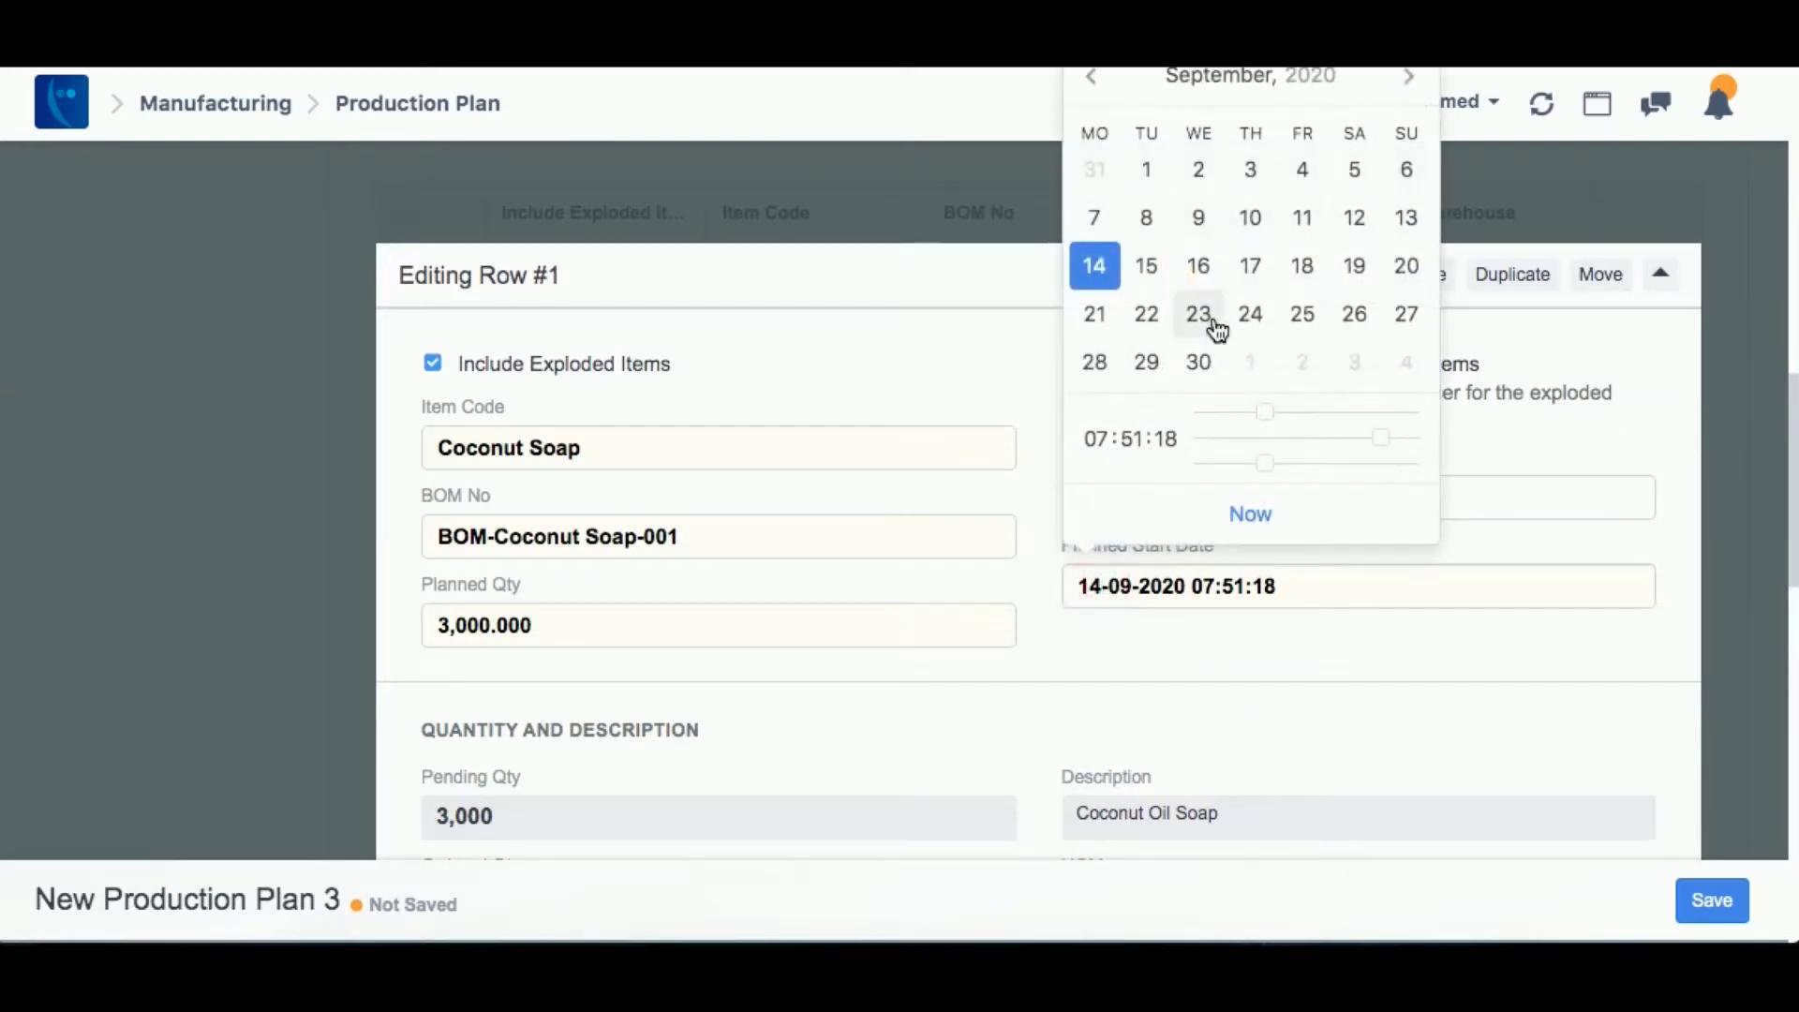
pyautogui.click(1199, 363)
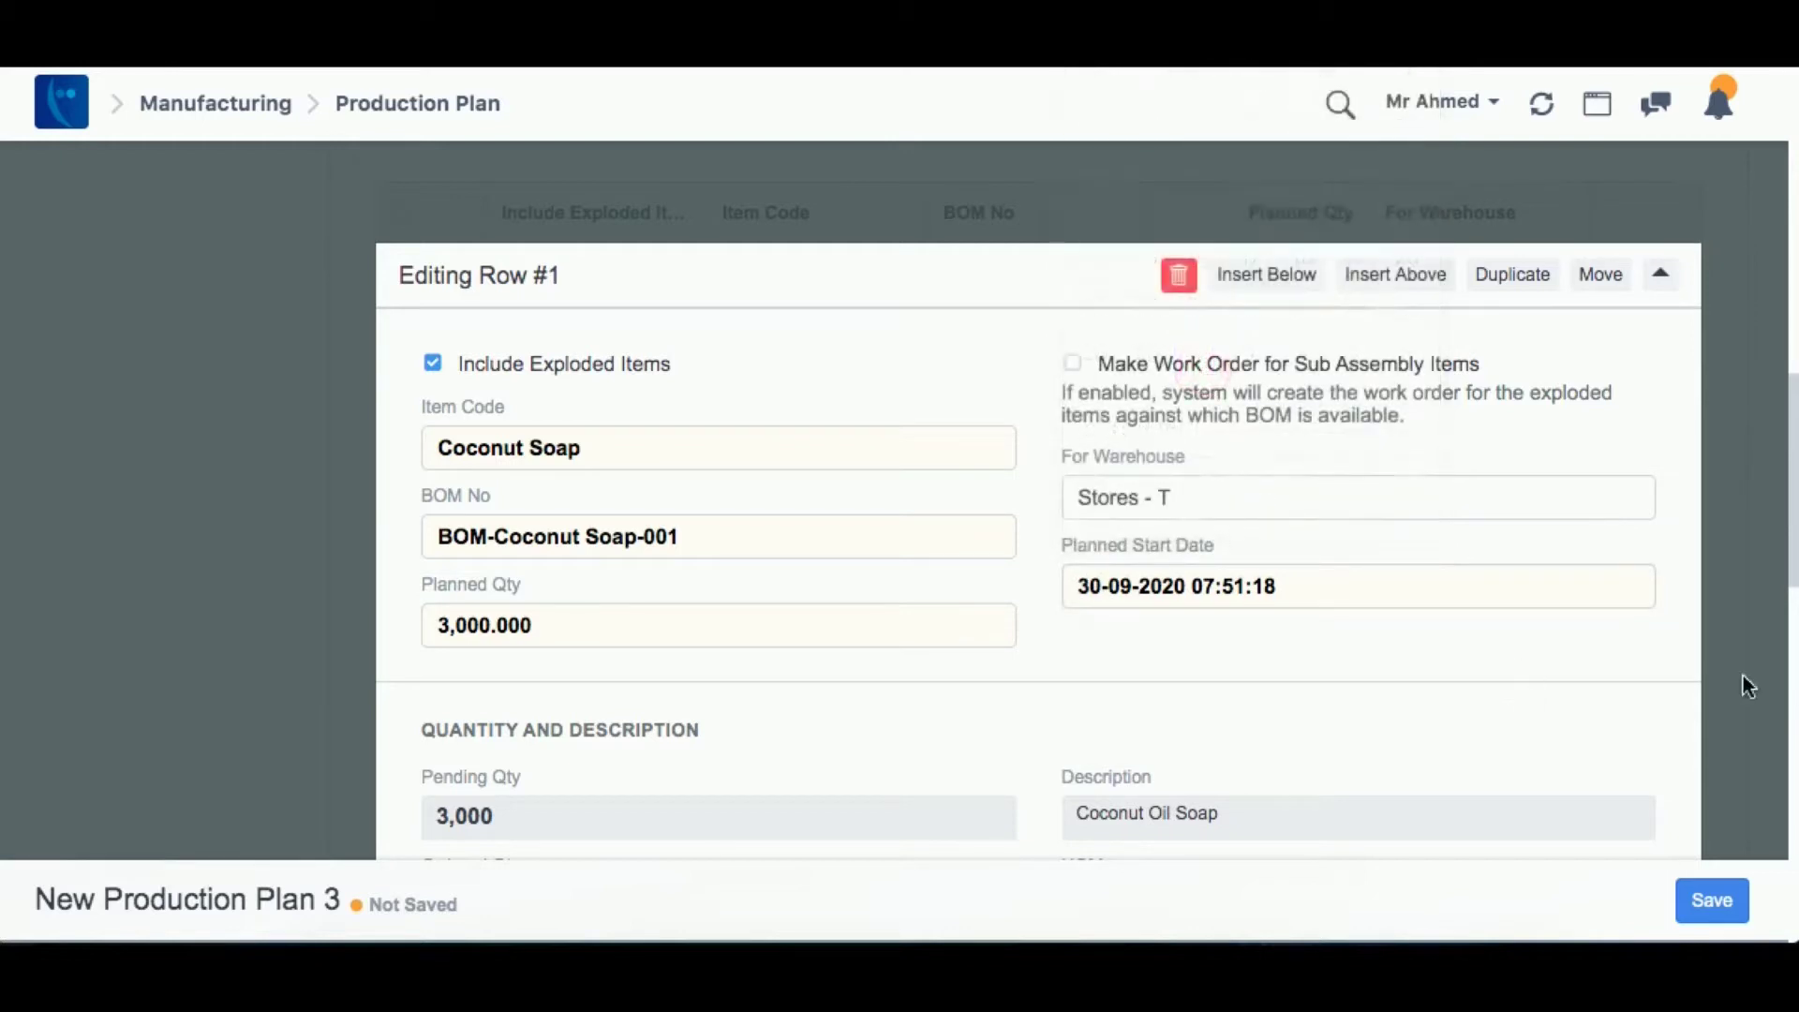
# Save the production plan and permanently submit it
pyautogui.click(1713, 901)
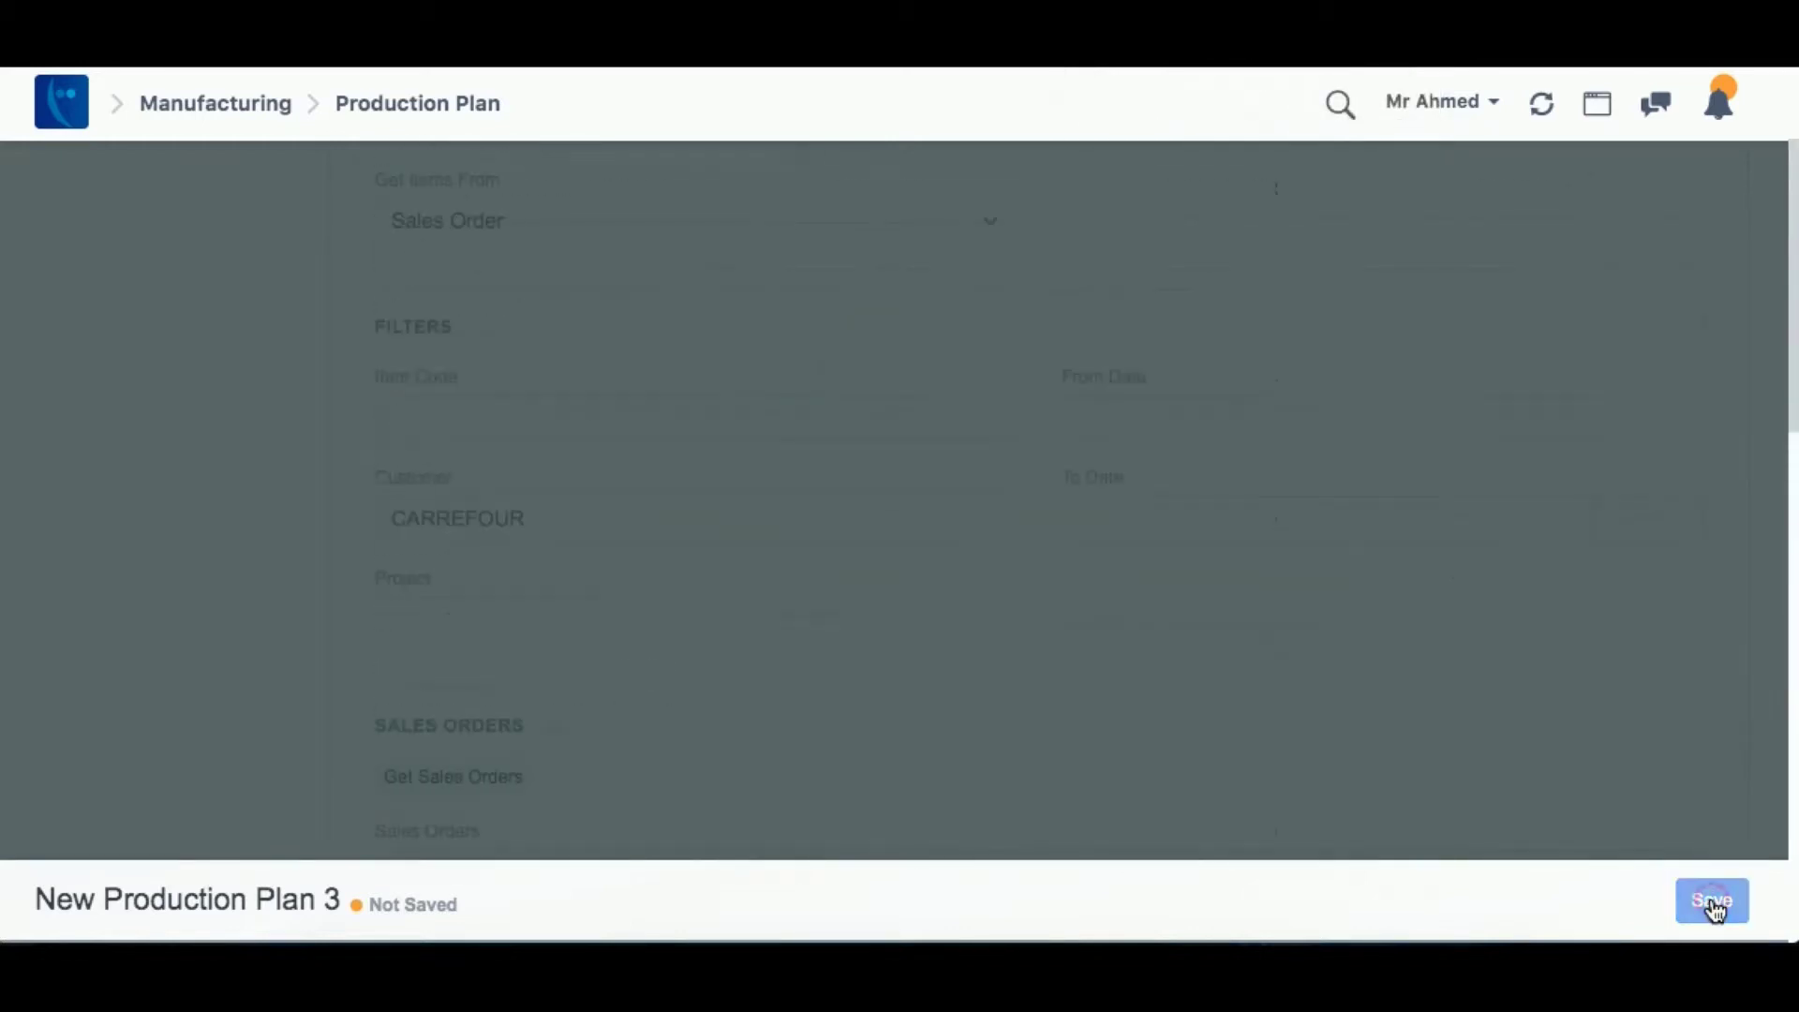
pyautogui.click(1696, 902)
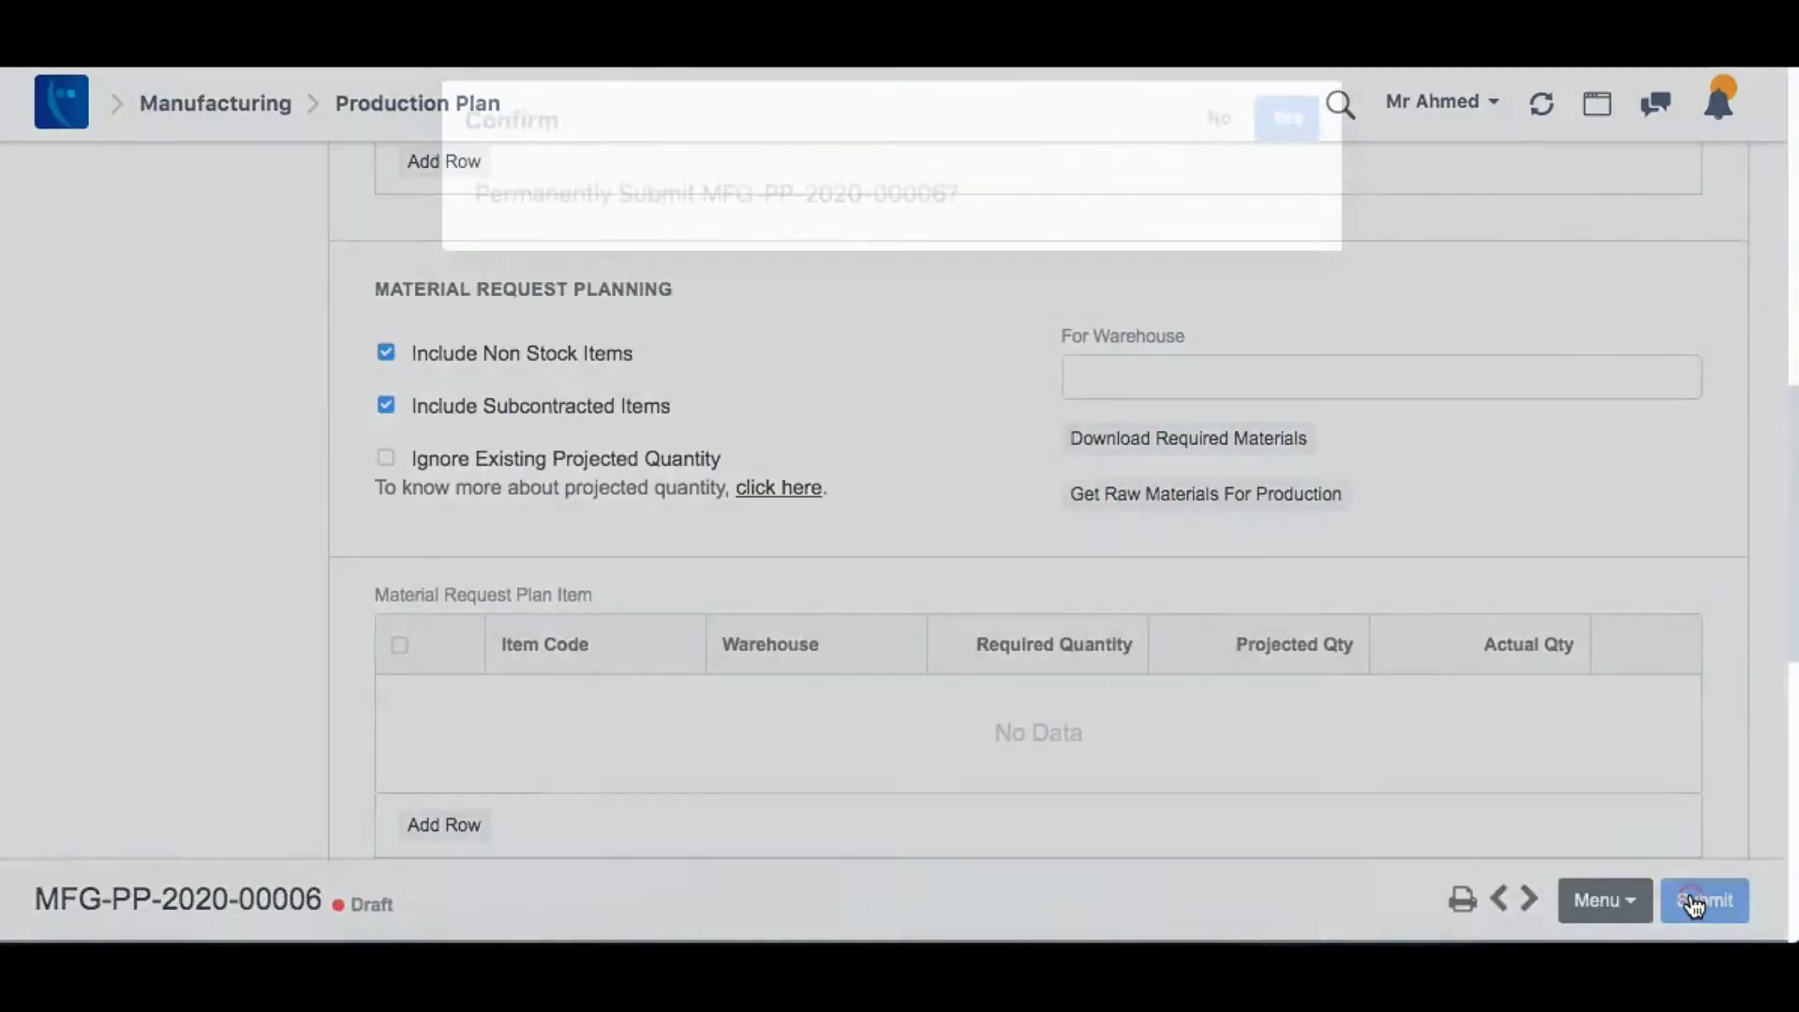
pyautogui.click(1287, 150)
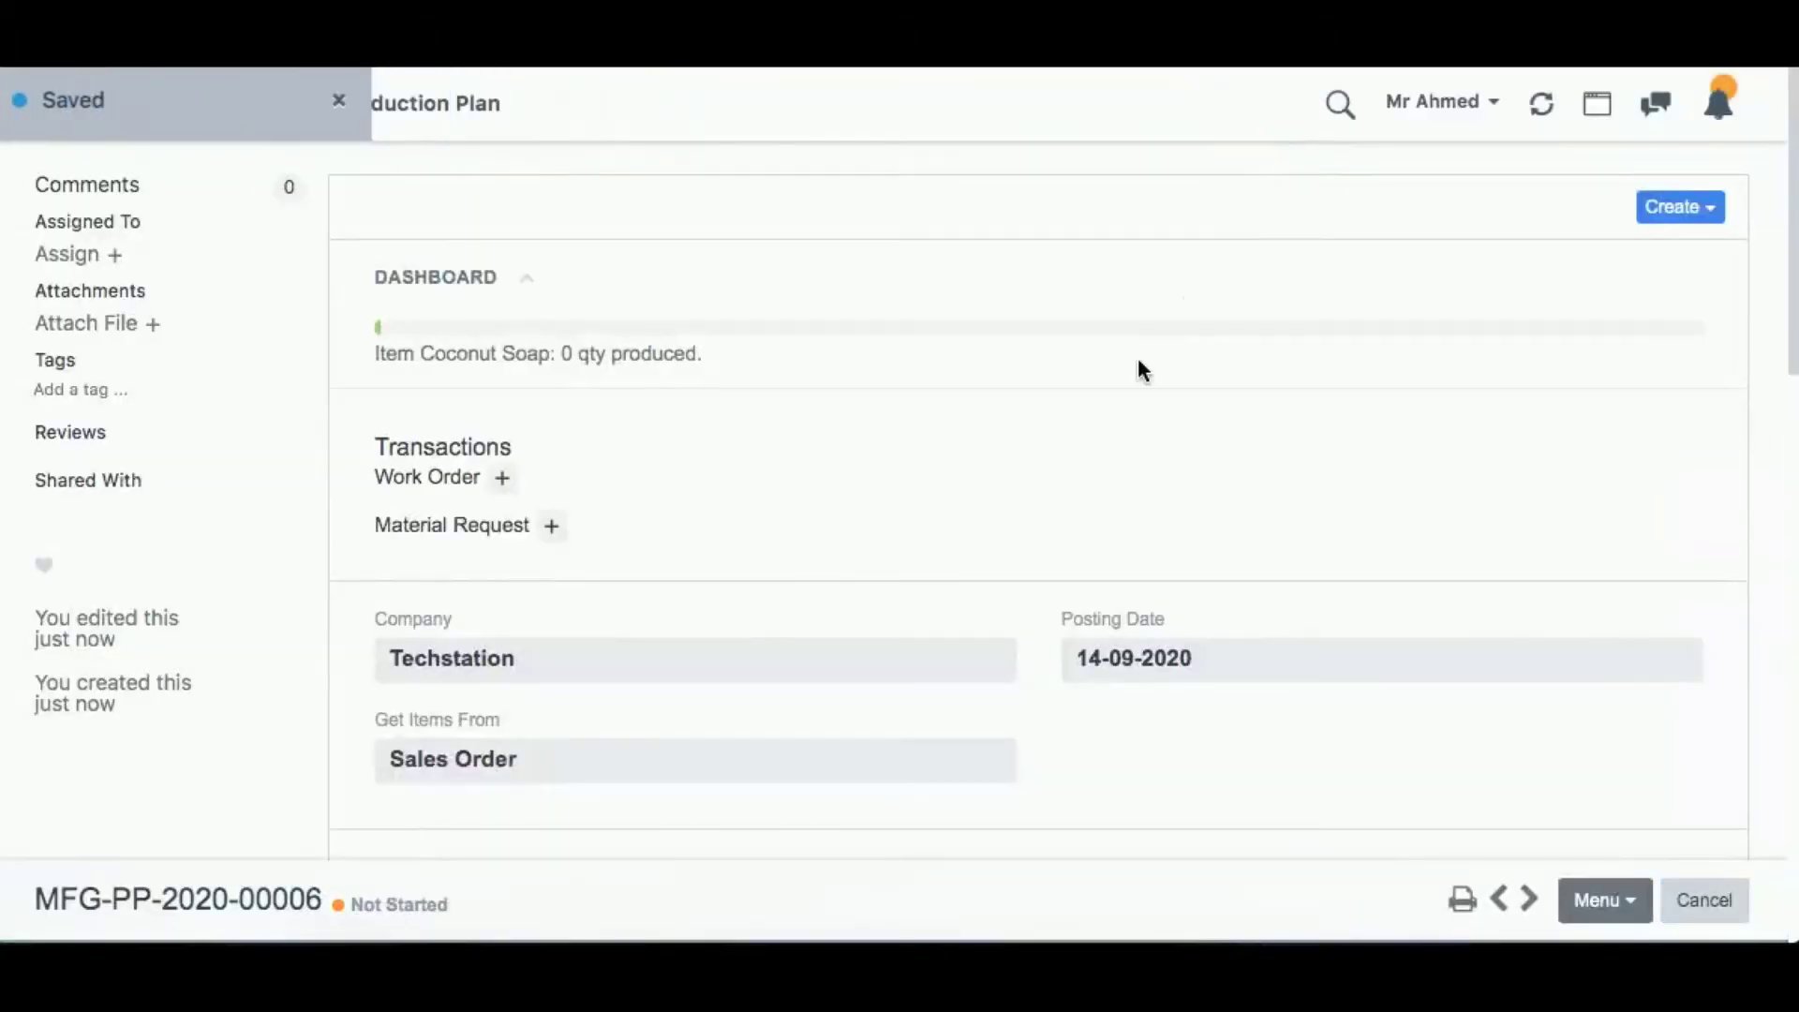
# Reopen the newly submitted production plan from the Manufacturing module's list of production plans
pyautogui.click(340, 117)
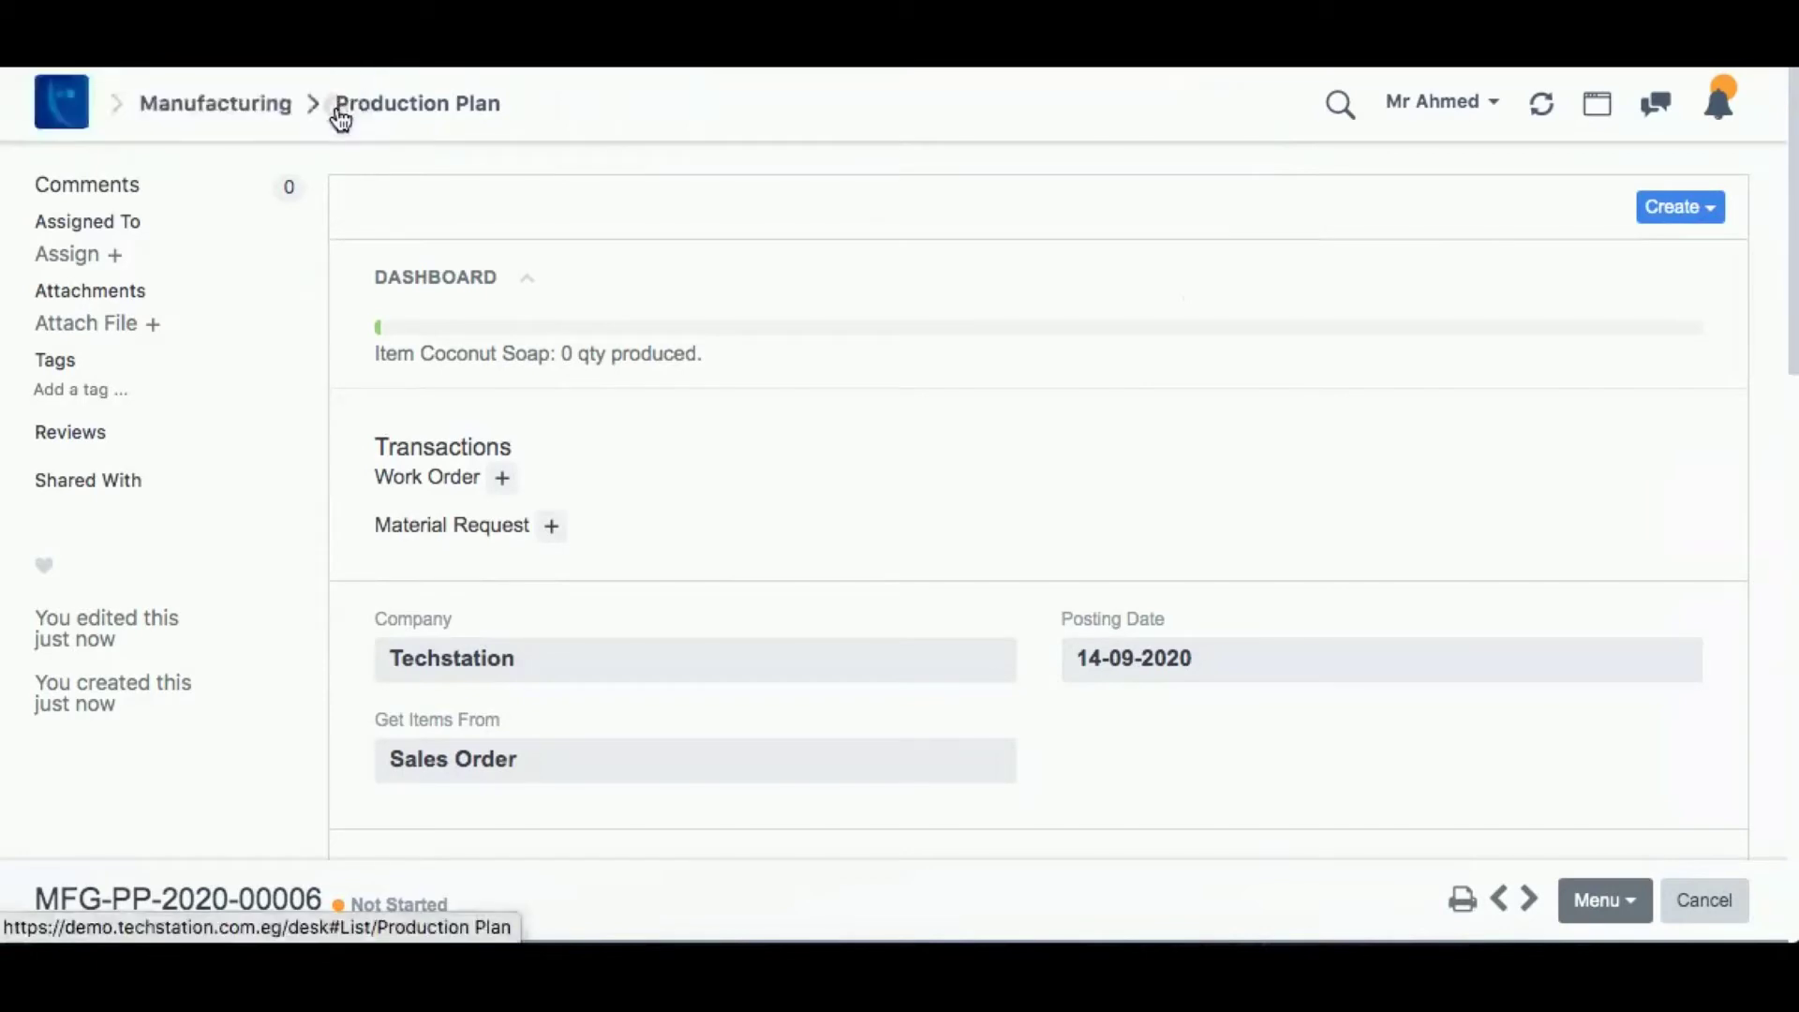
pyautogui.click(212, 114)
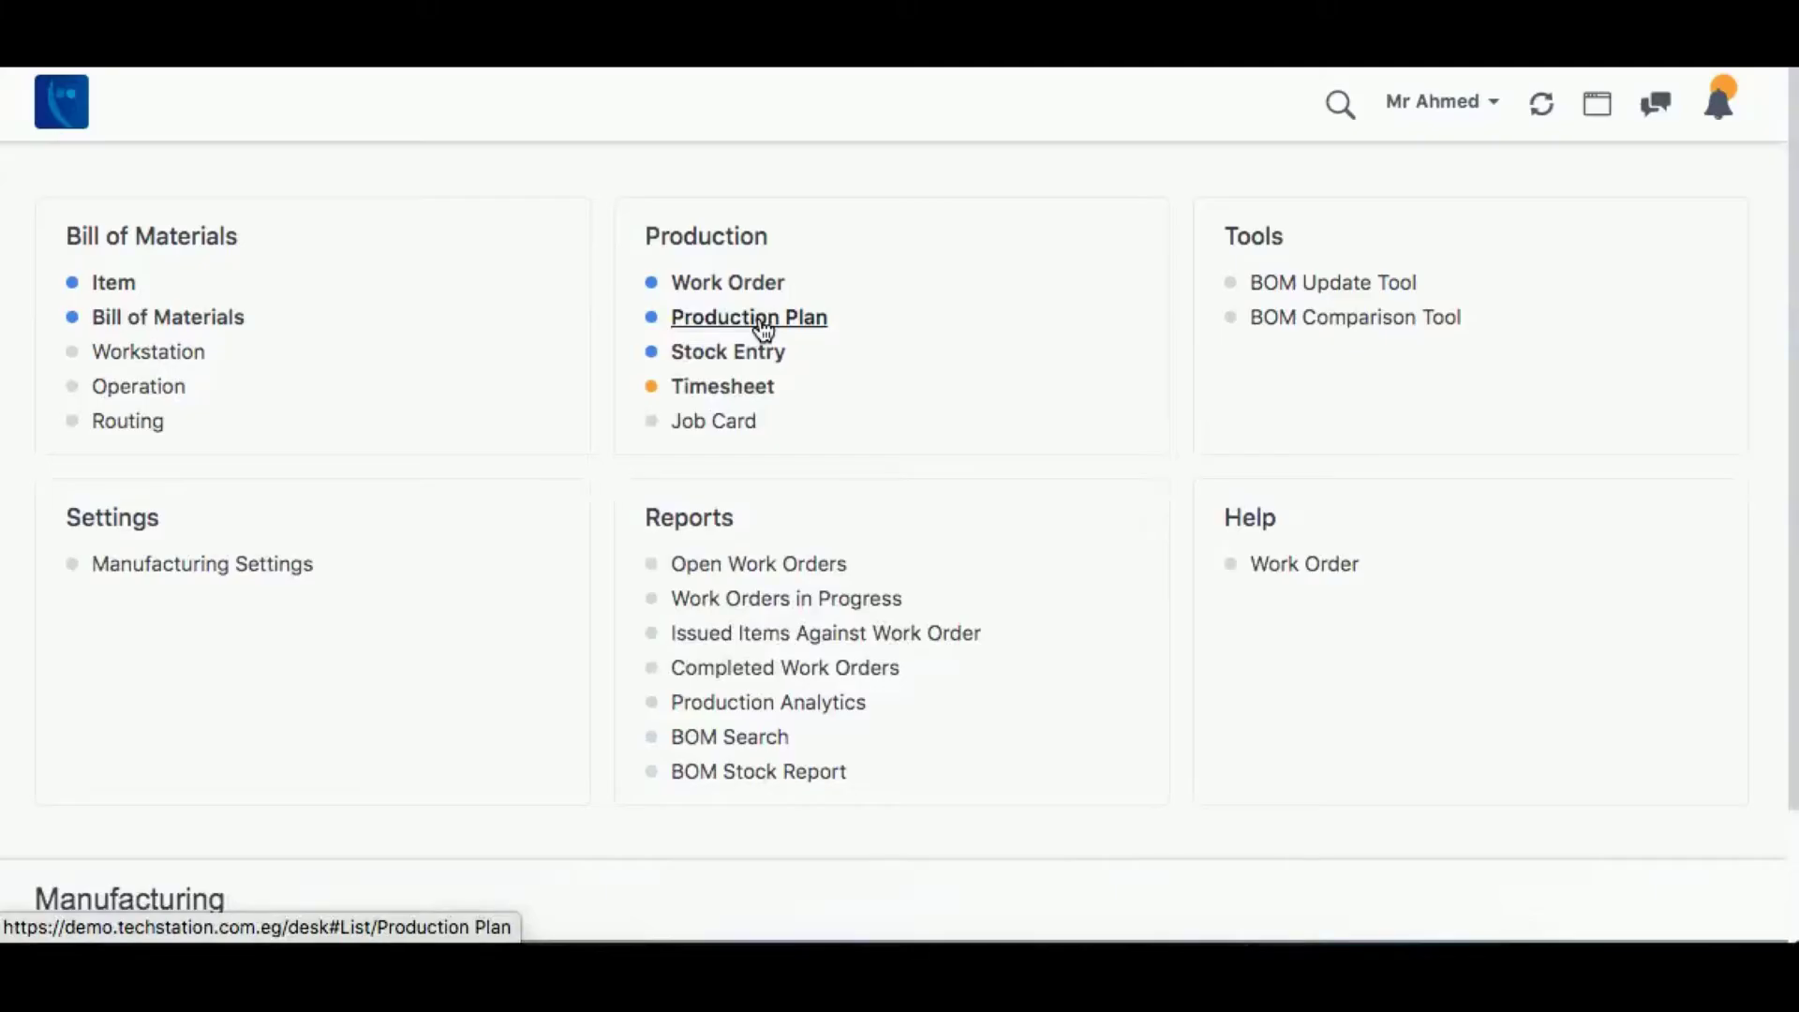
pyautogui.click(764, 320)
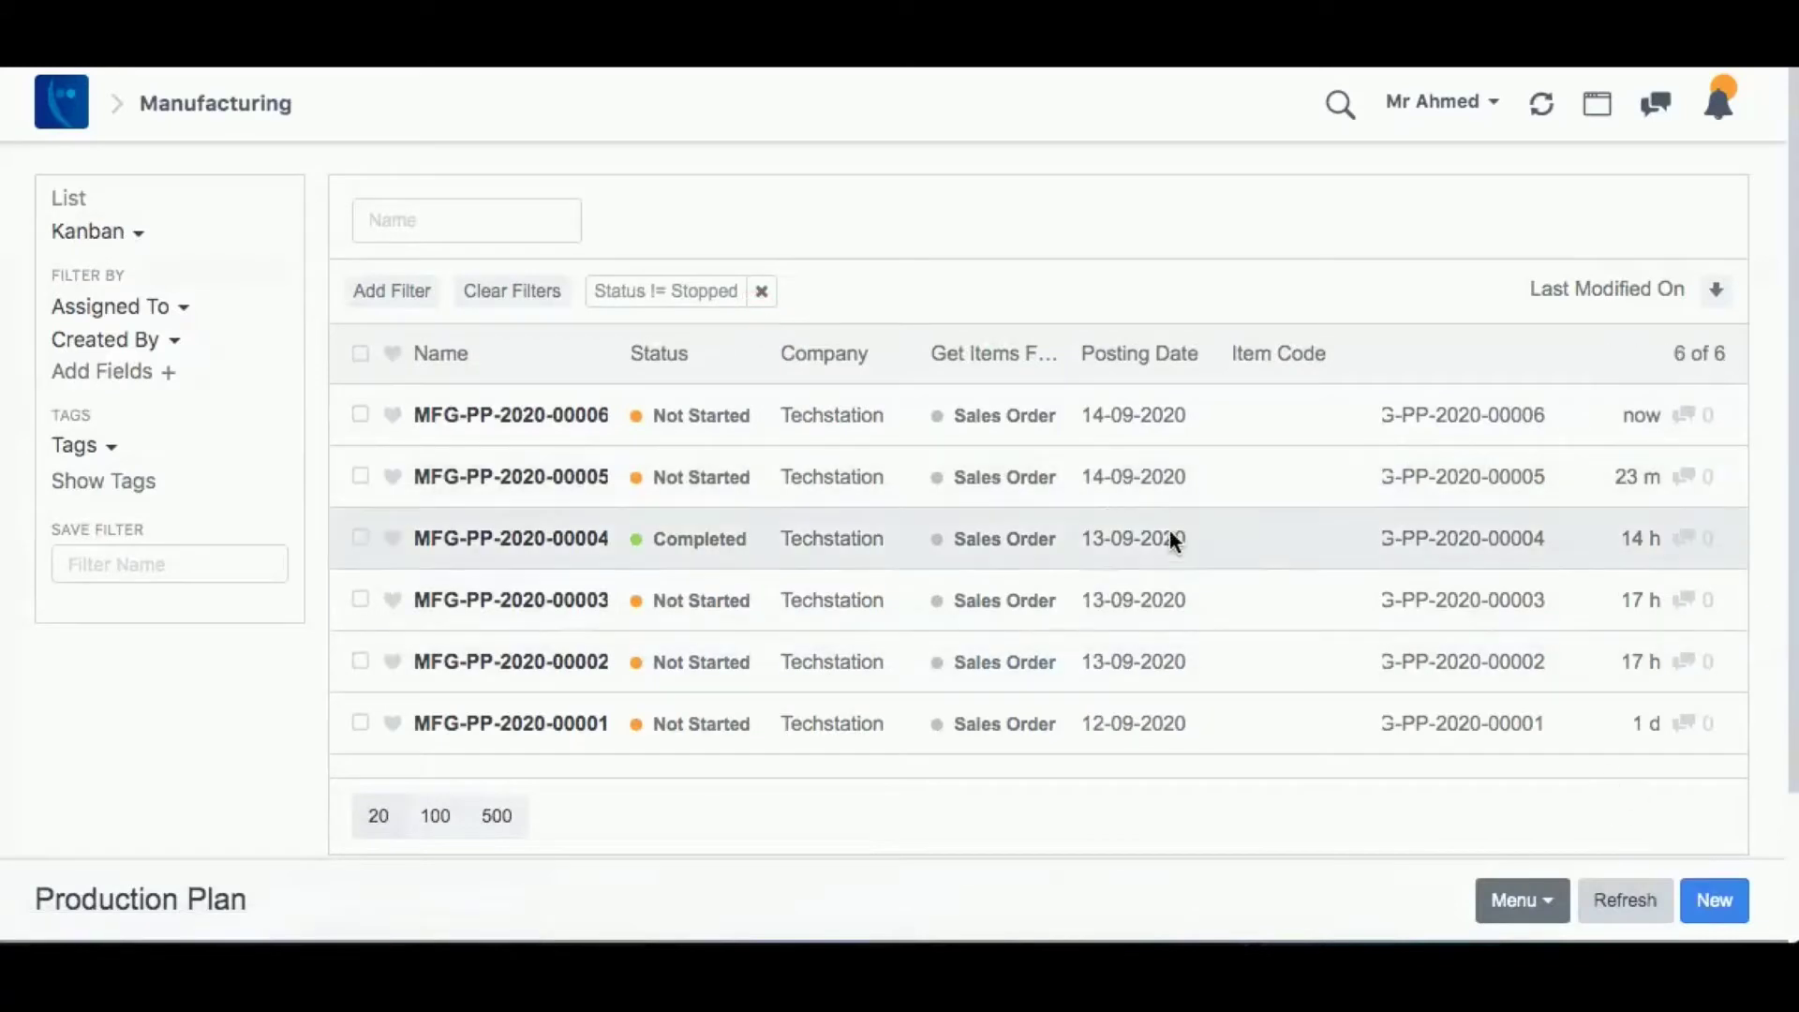
pyautogui.click(470, 416)
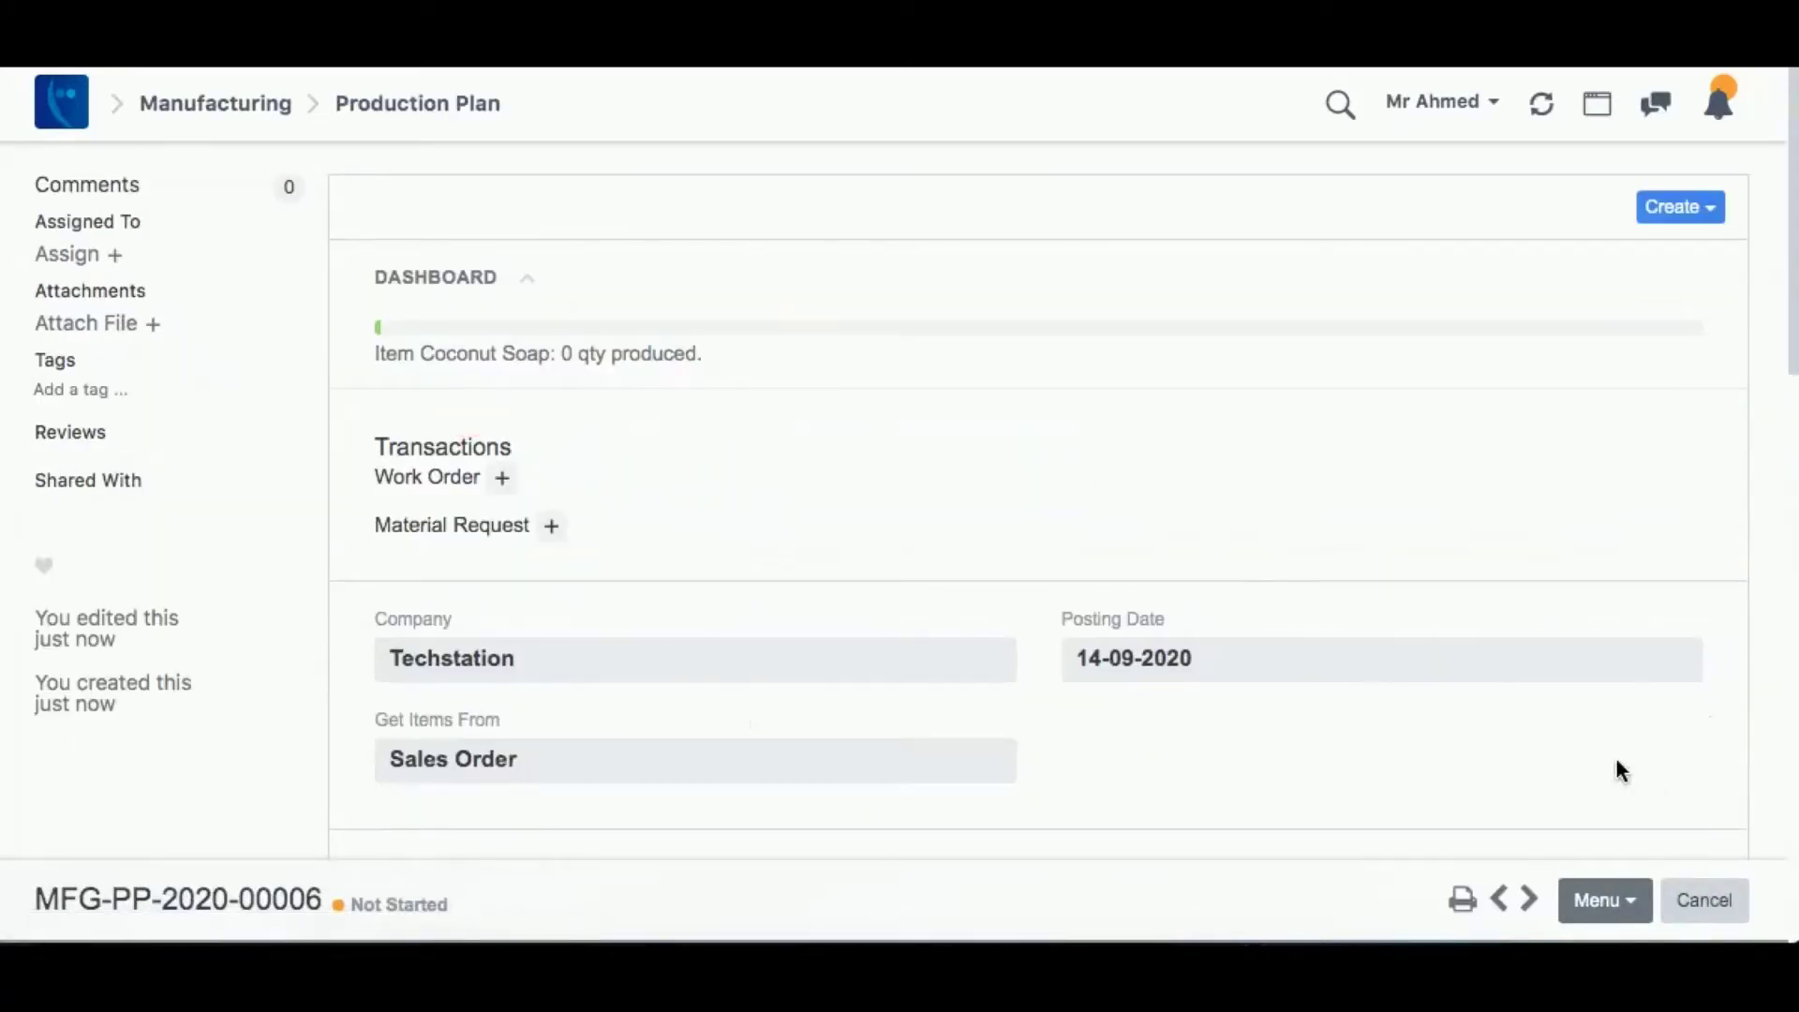
# Get the raw materials for production into the plan's material request items
pyautogui.scroll(-10, 1616, 761)
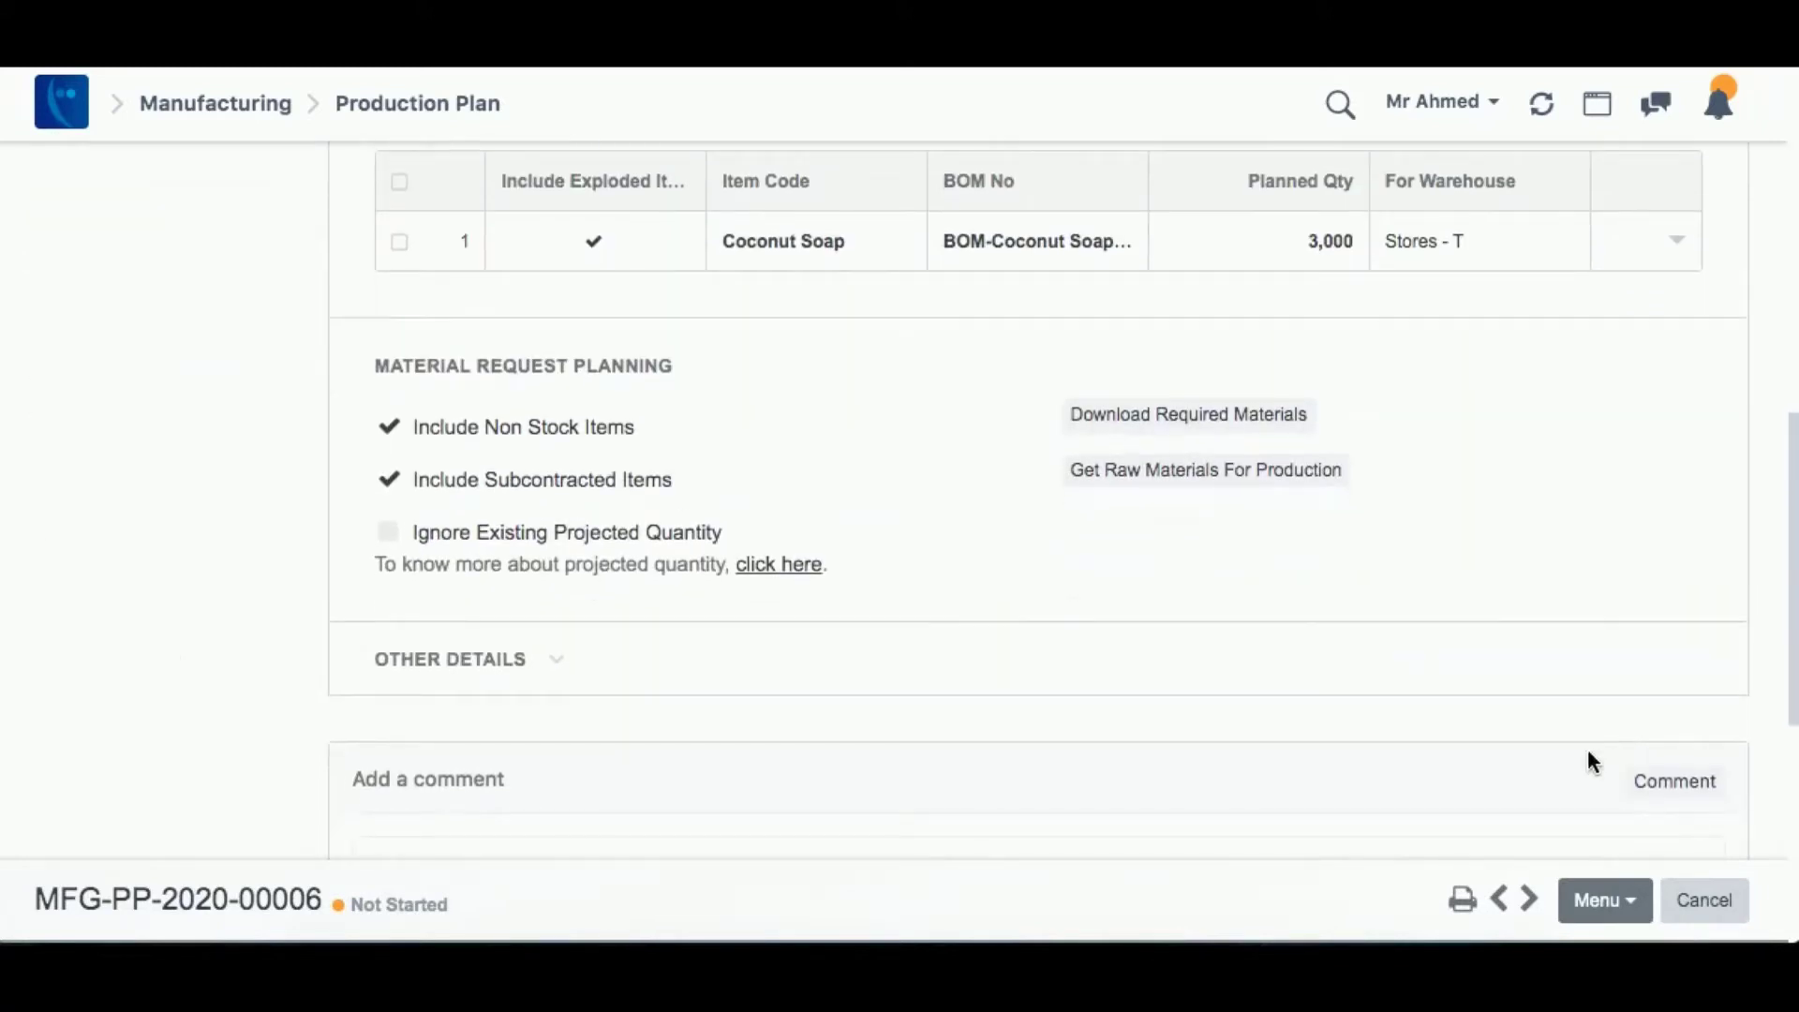
pyautogui.scroll(3, 1269, 763)
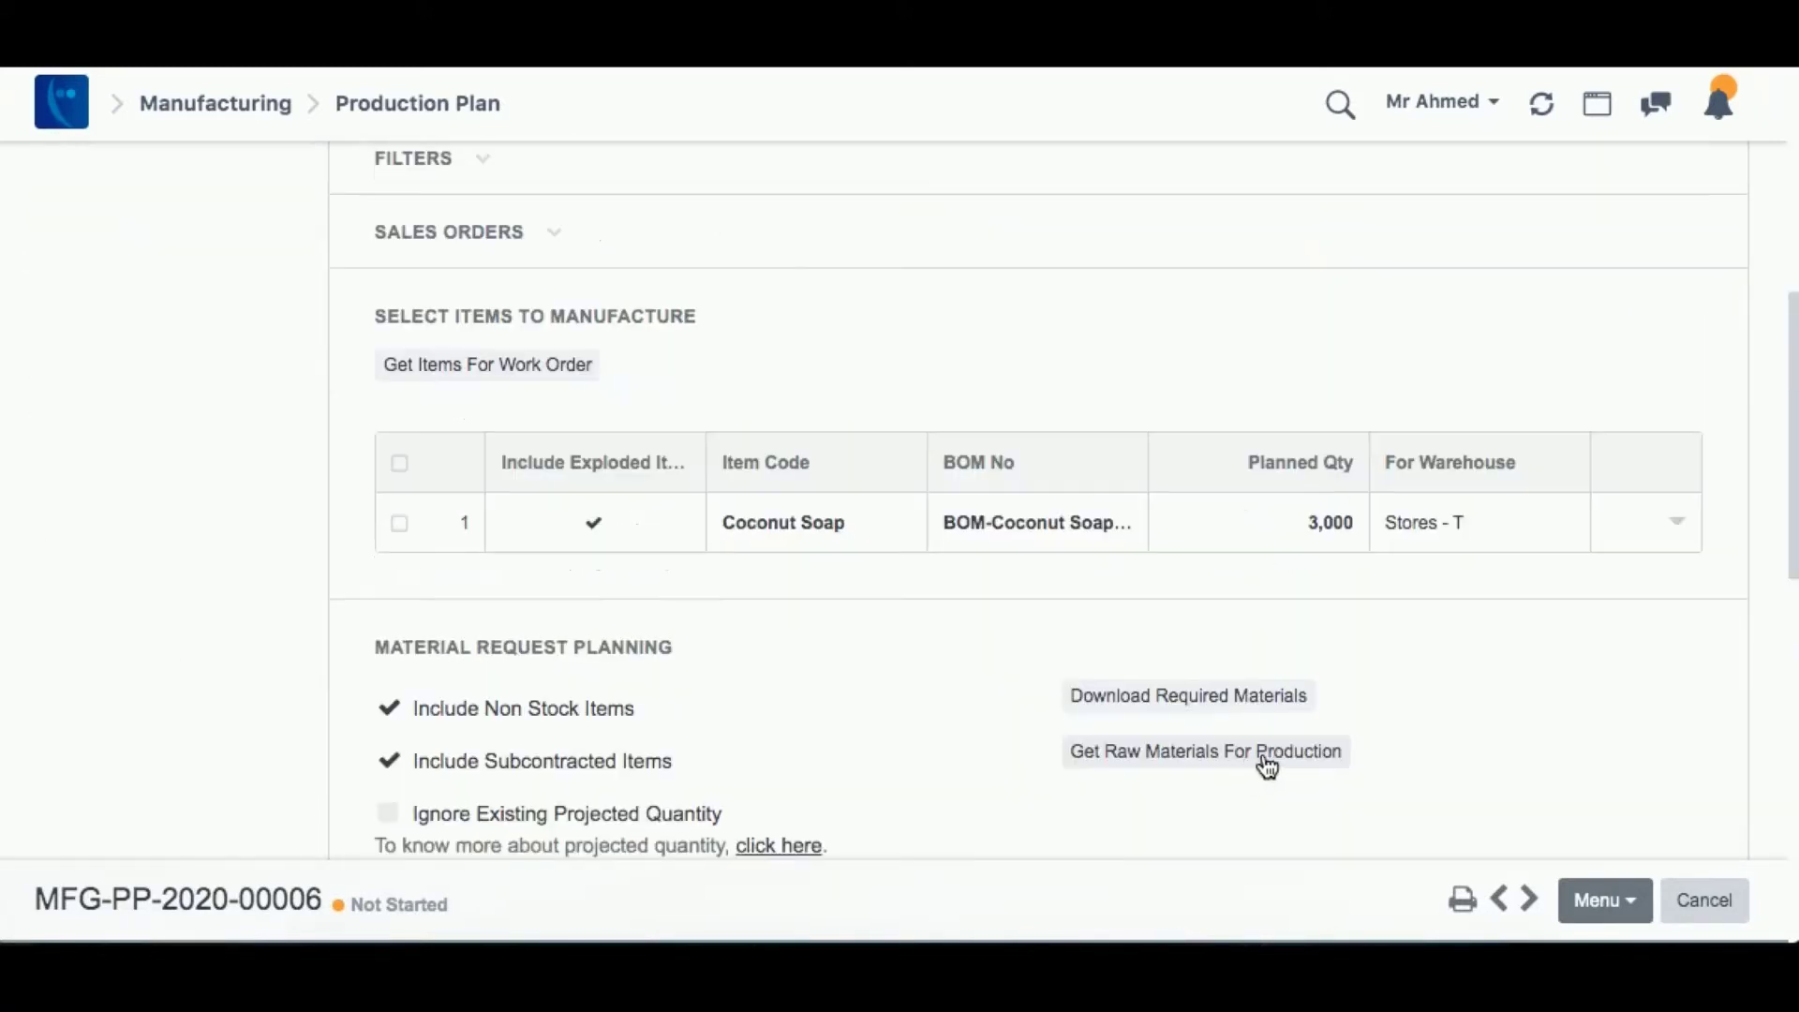
pyautogui.click(1214, 761)
pyautogui.scroll(-6, 1212, 759)
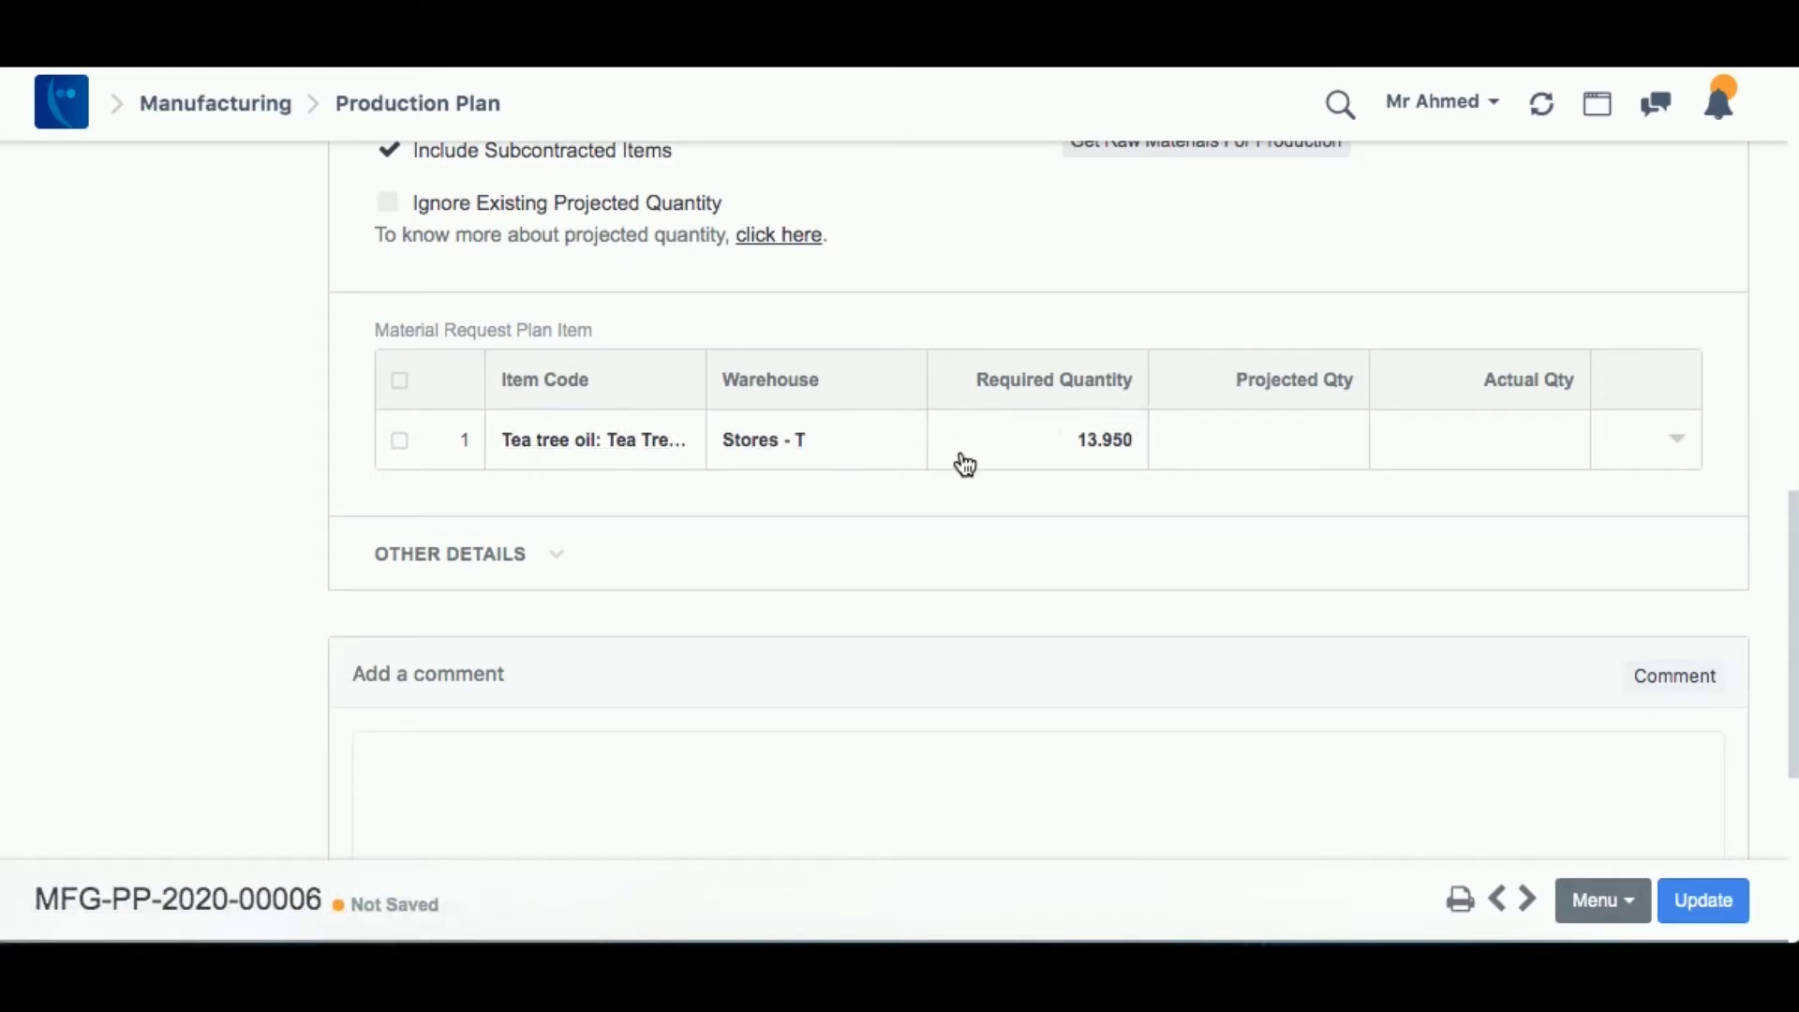
# Create and submit a material request from the production plan, and open the linked request
pyautogui.scroll(10, 965, 464)
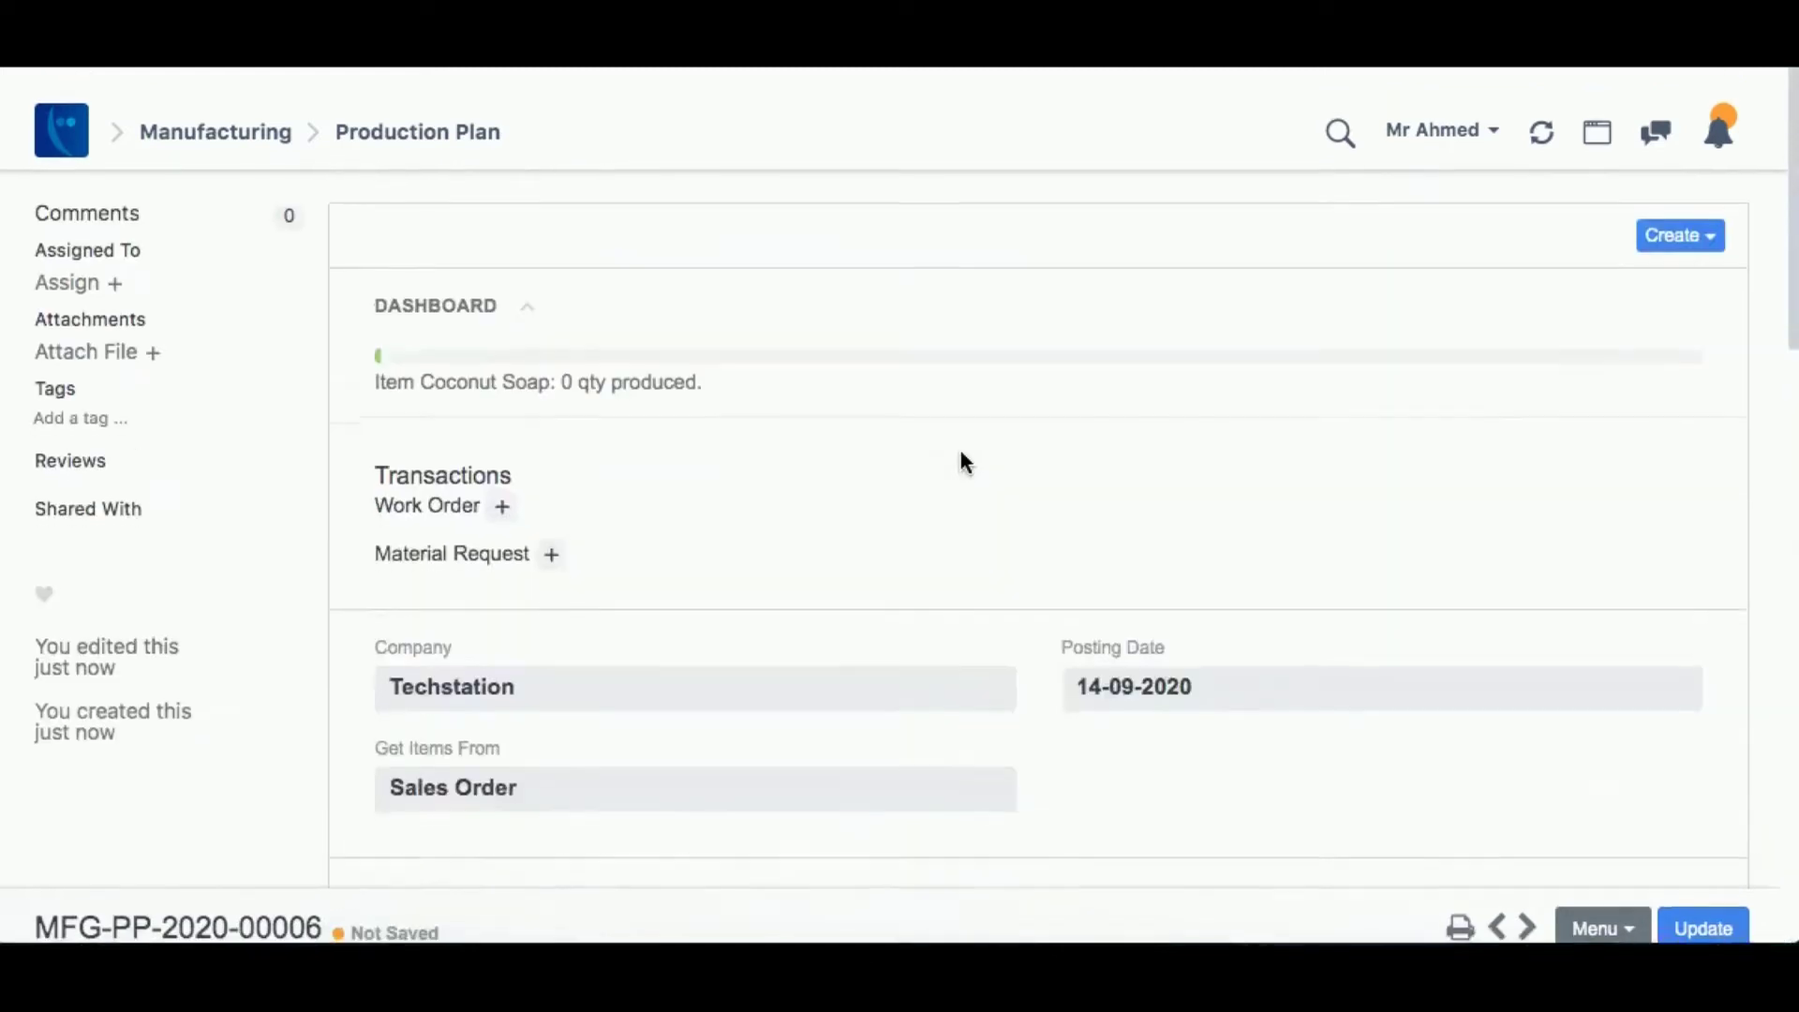
pyautogui.click(1715, 208)
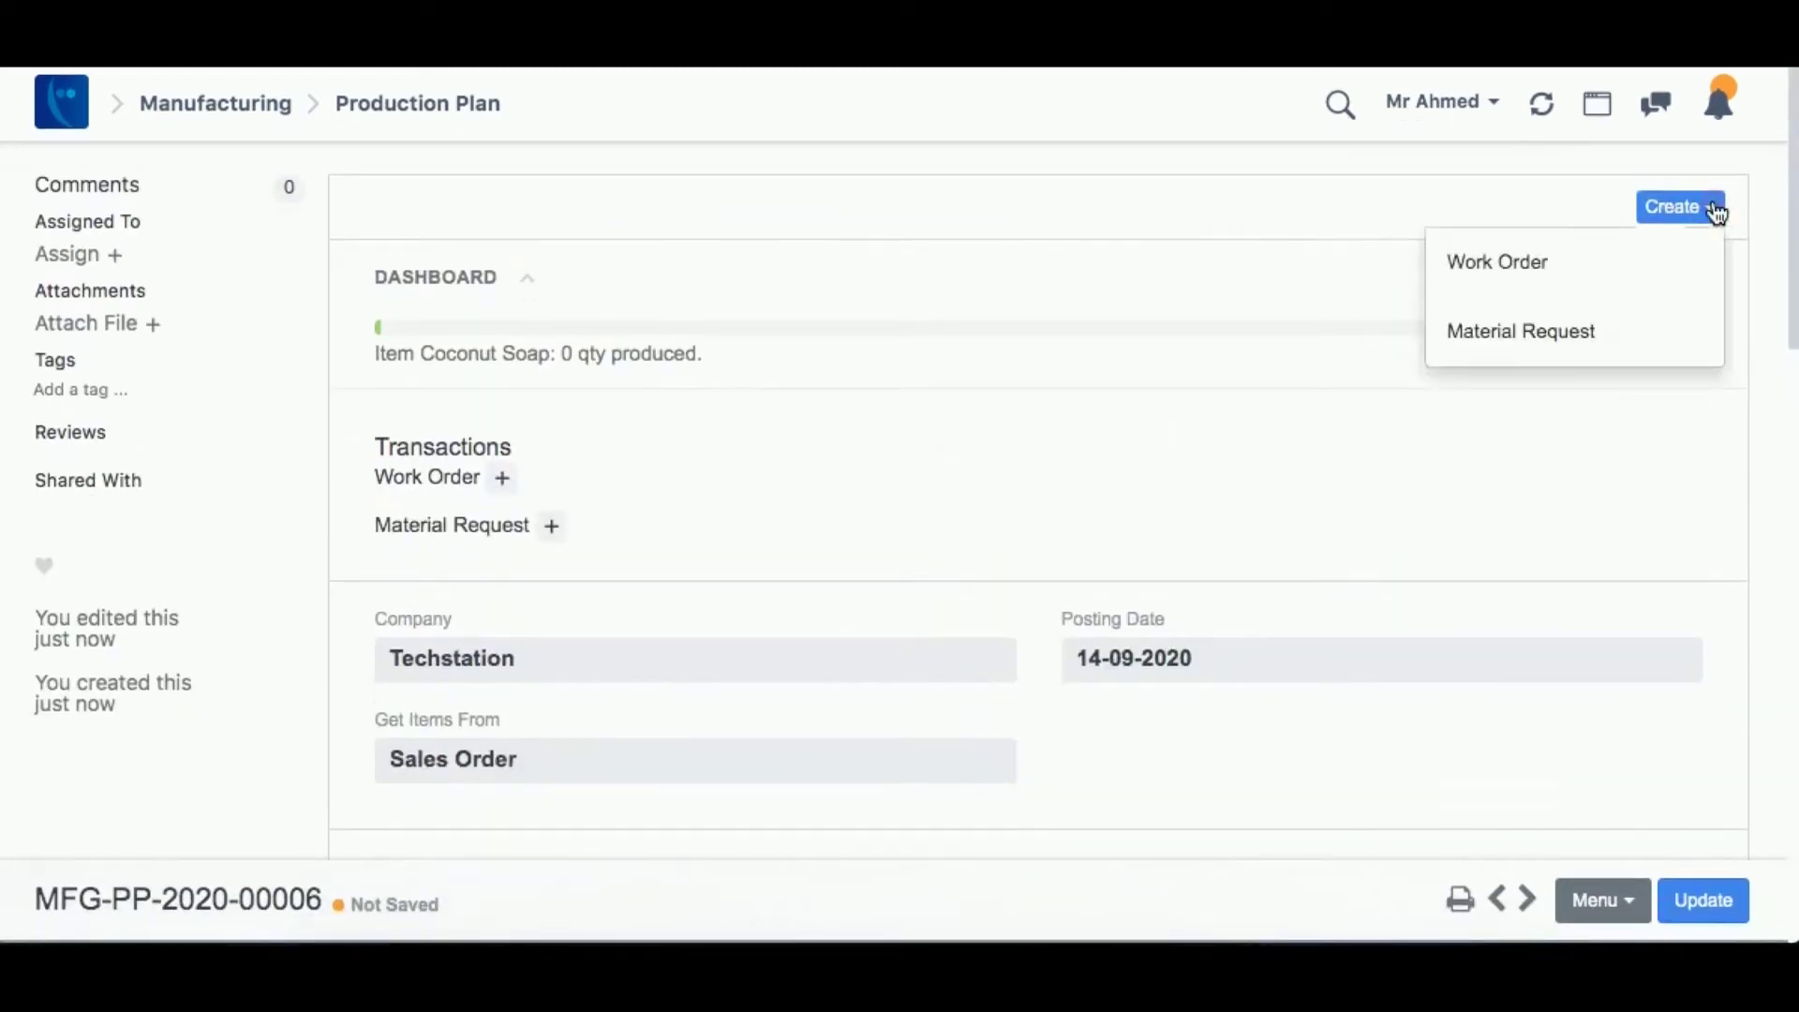
pyautogui.click(1531, 338)
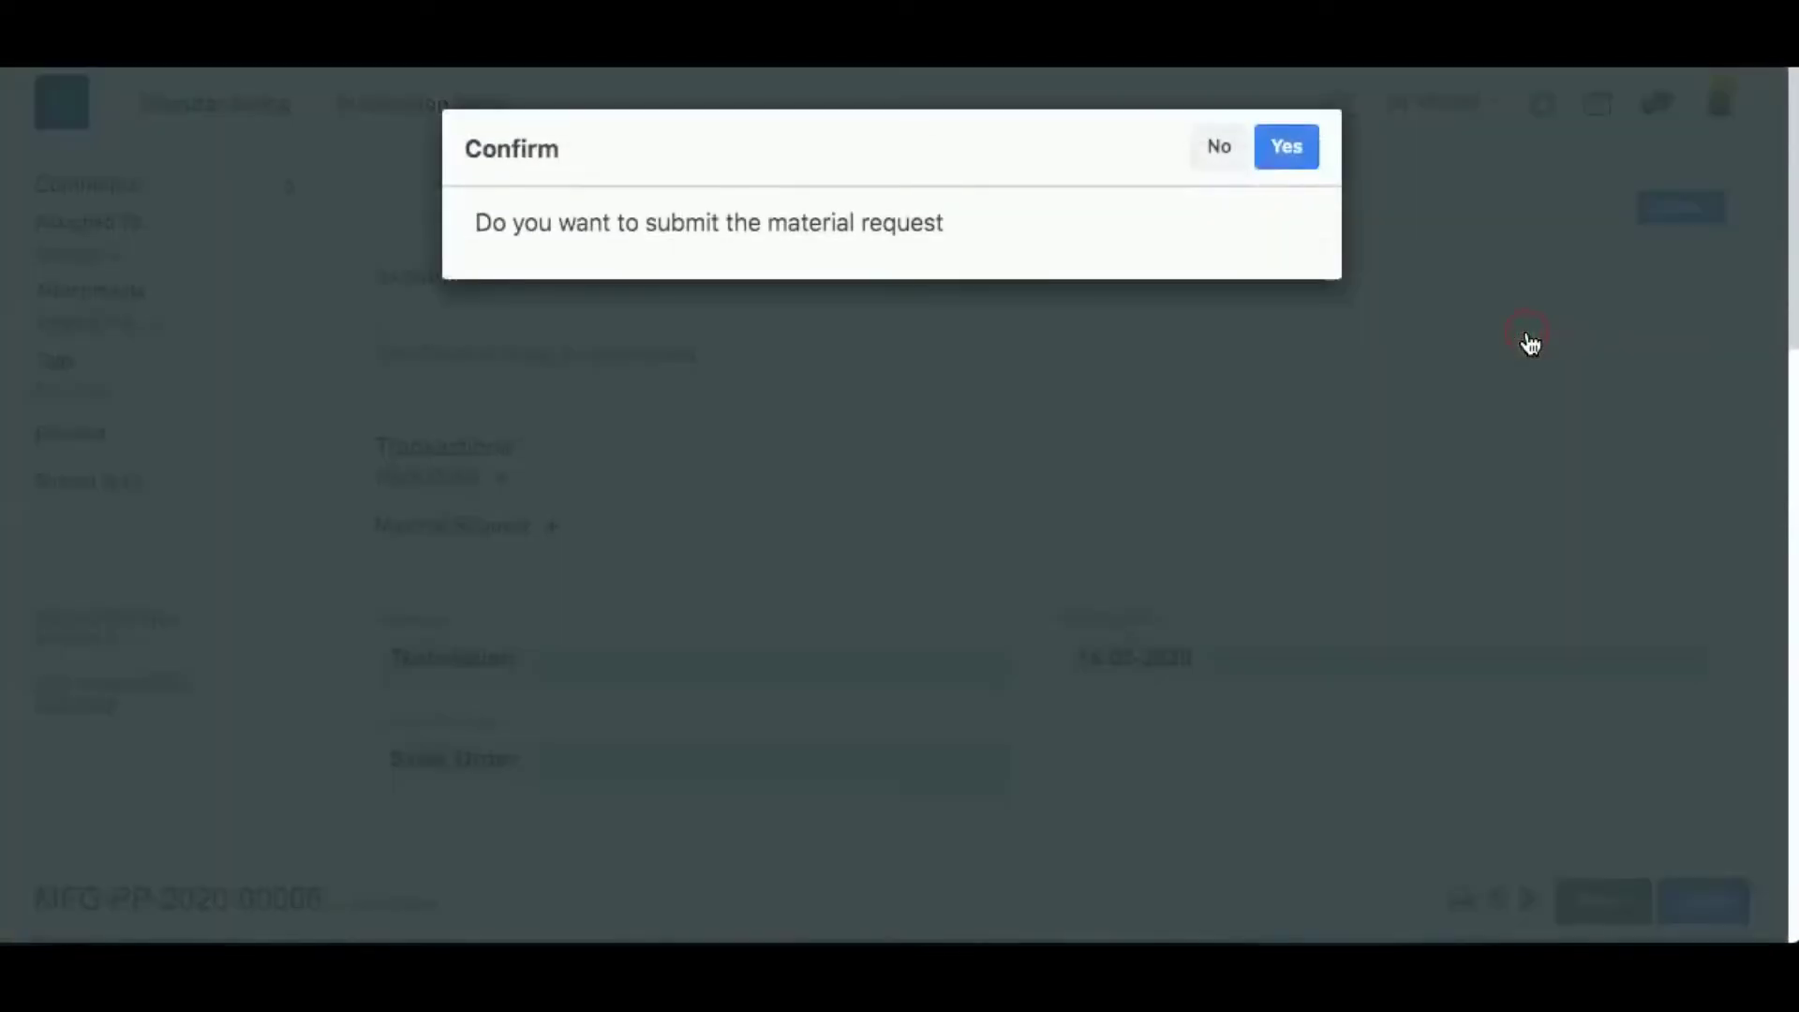
pyautogui.click(1287, 150)
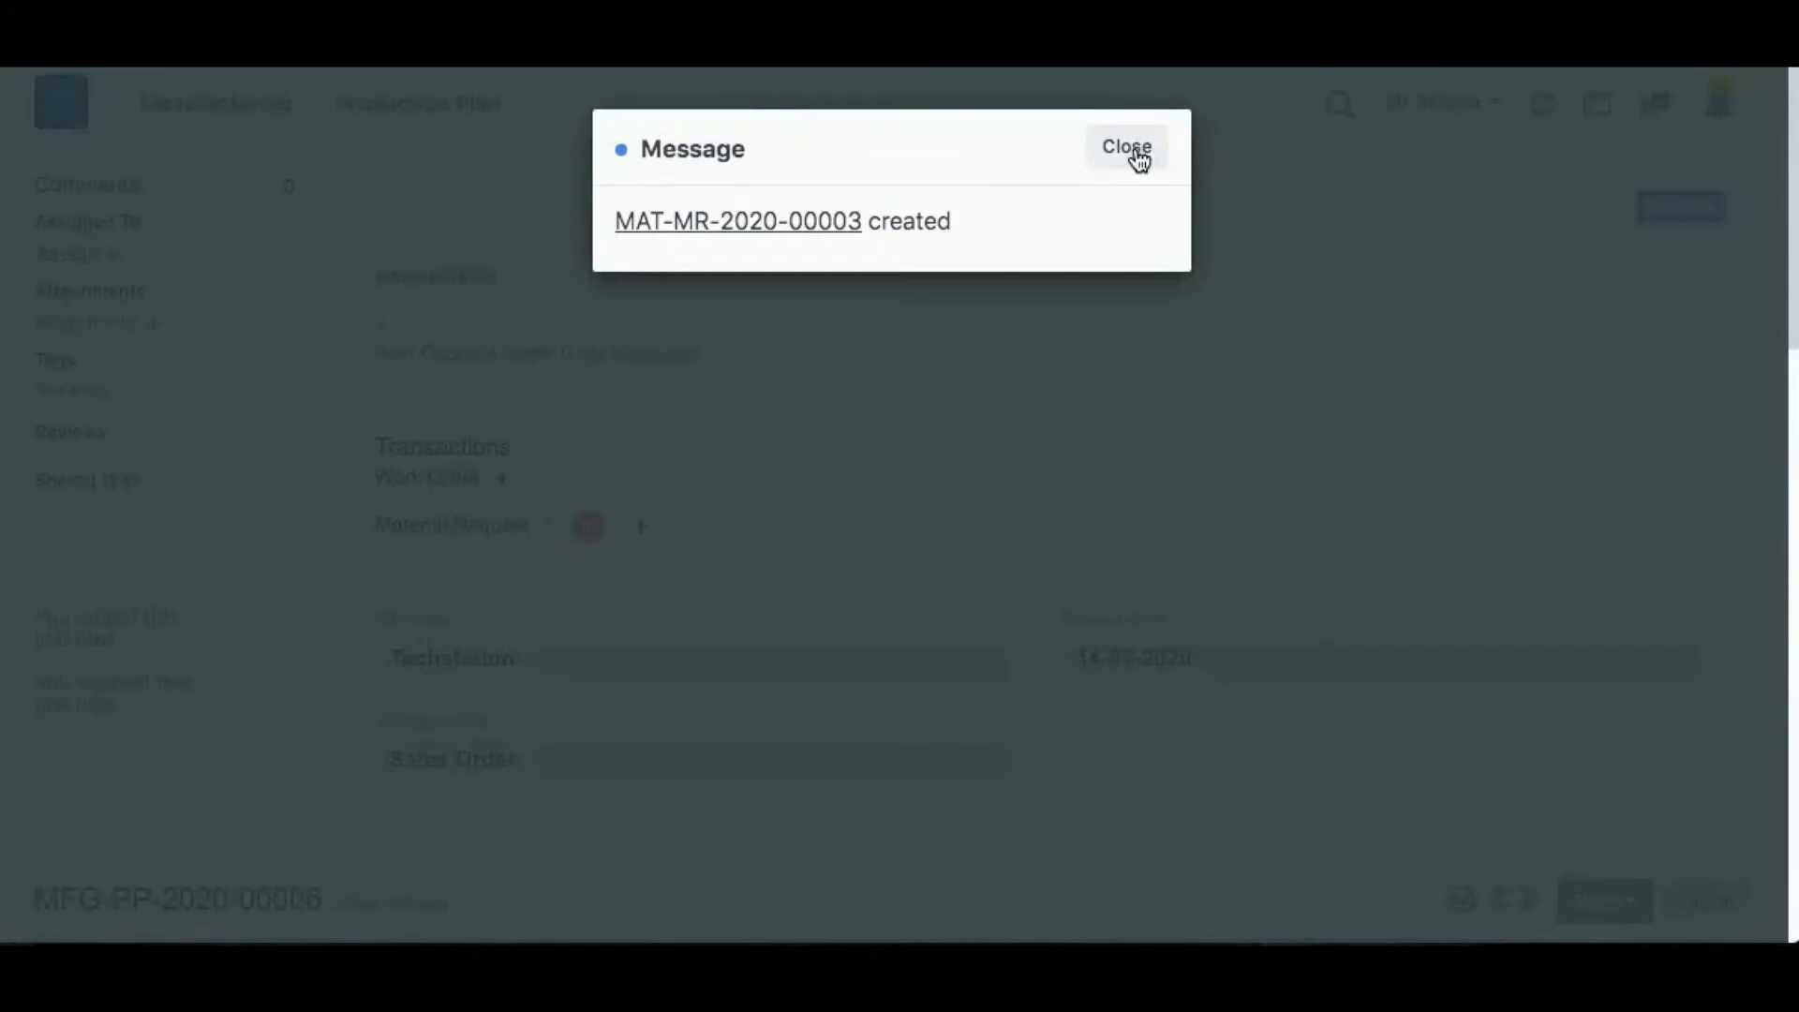
pyautogui.click(1127, 148)
pyautogui.click(590, 526)
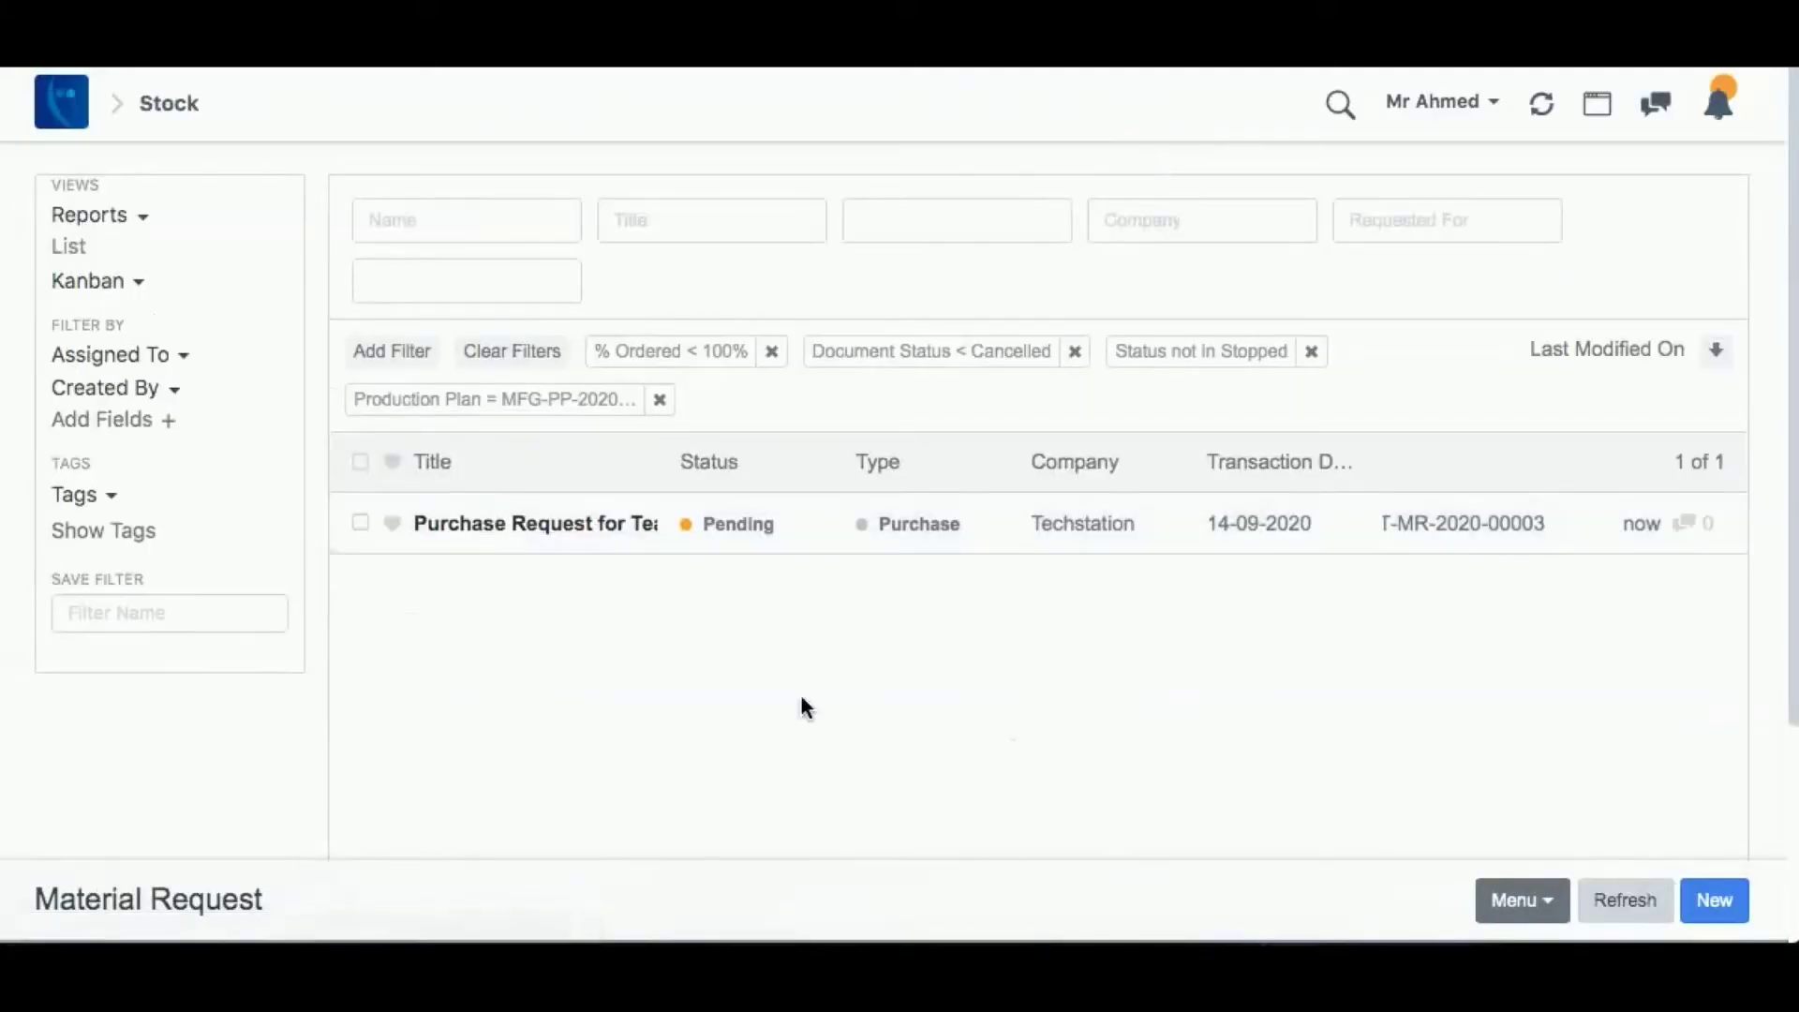
pyautogui.click(568, 527)
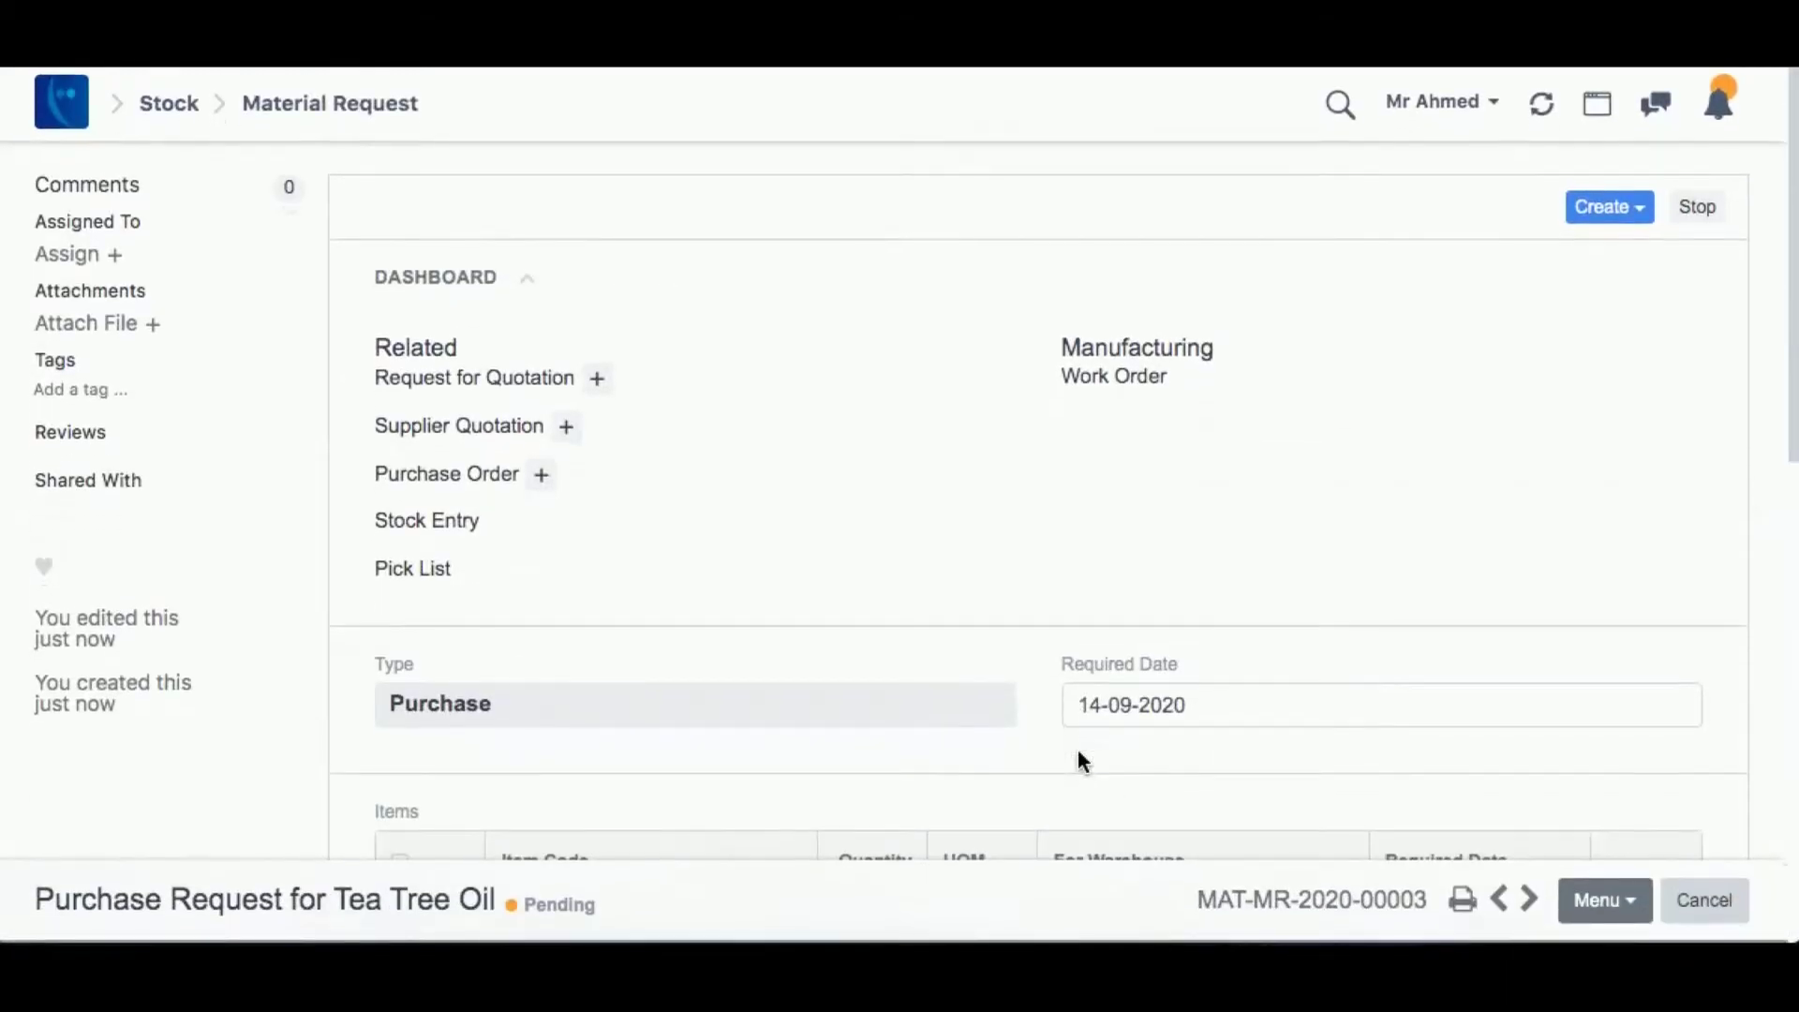
# Create a new request for quotation in the Buying module
pyautogui.click(83, 111)
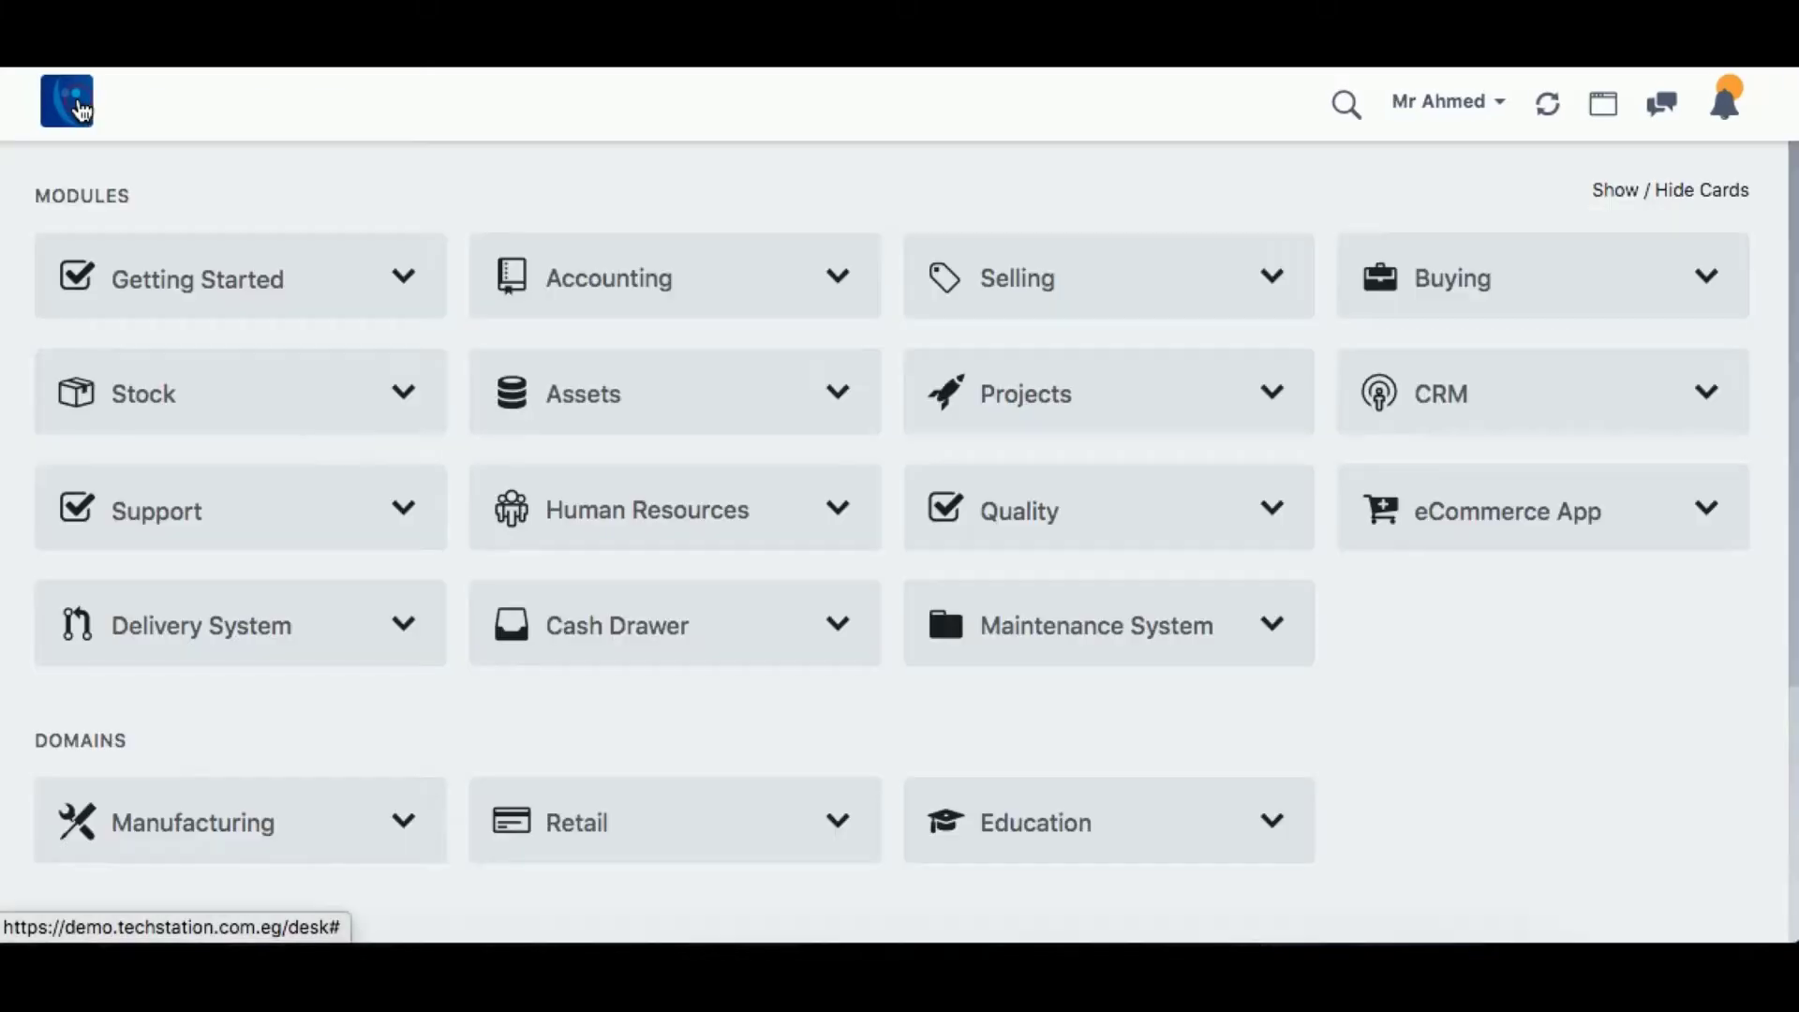
pyautogui.click(1523, 271)
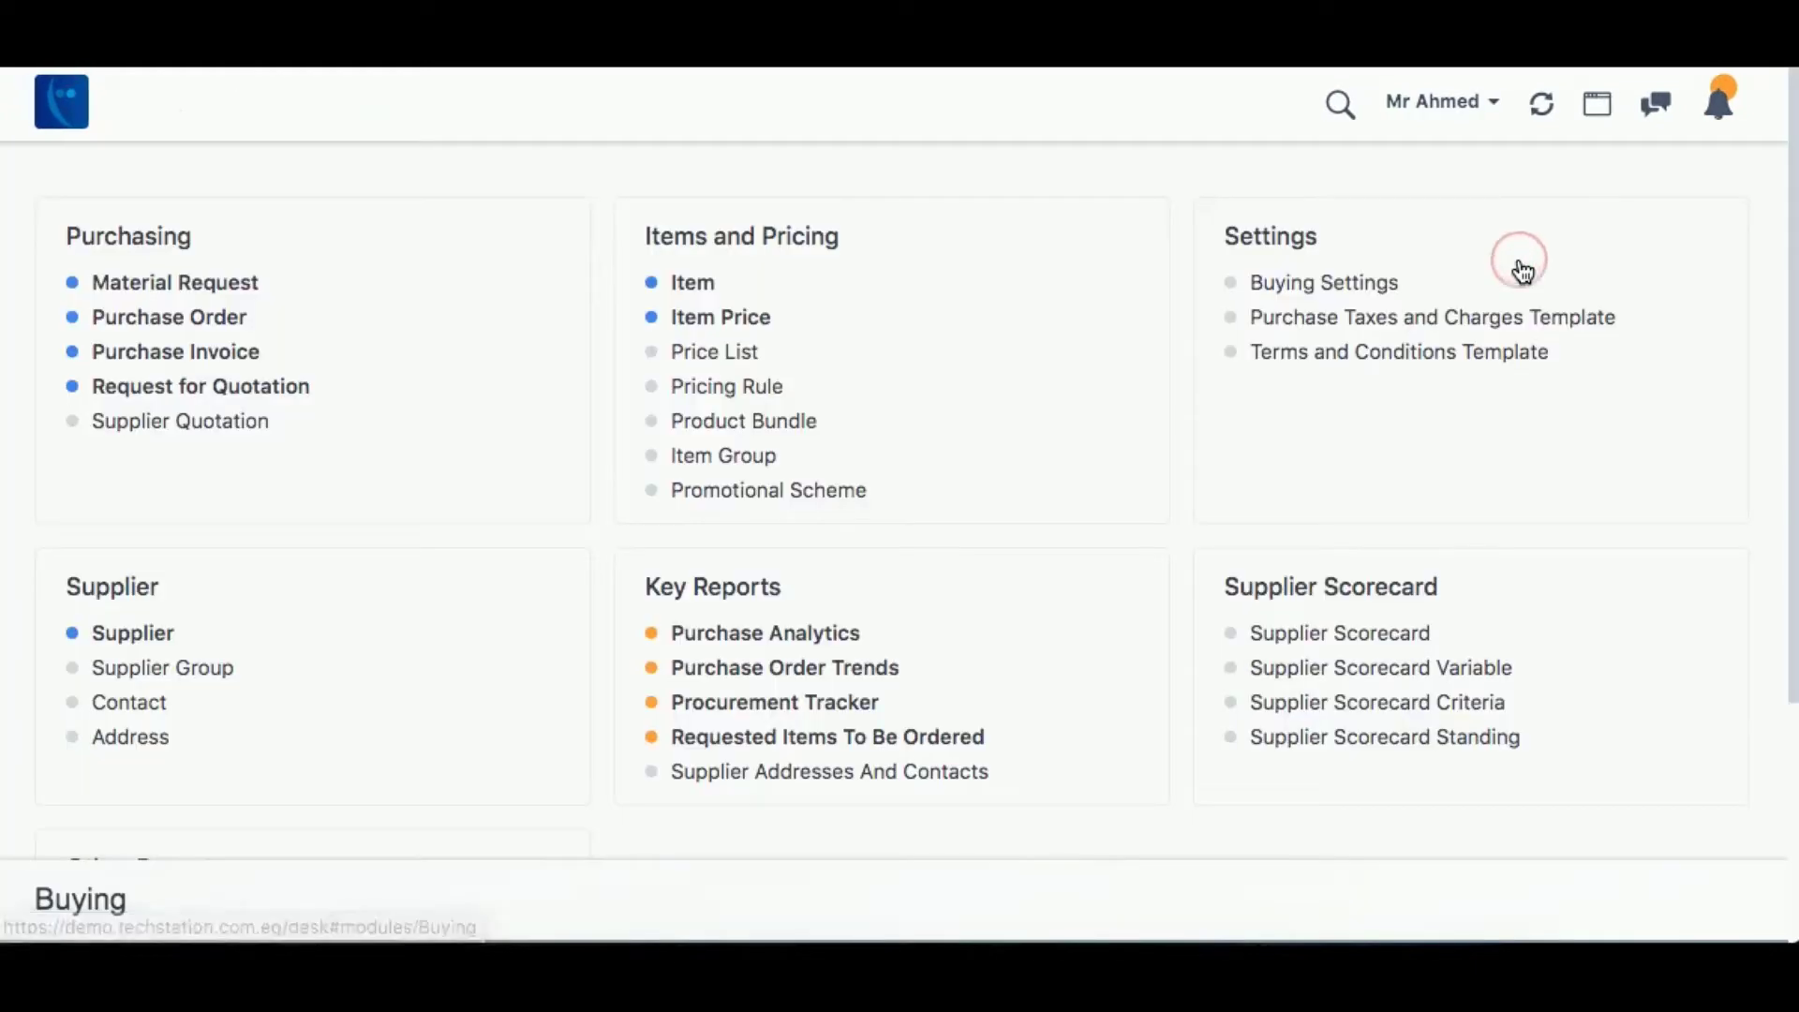
pyautogui.click(179, 406)
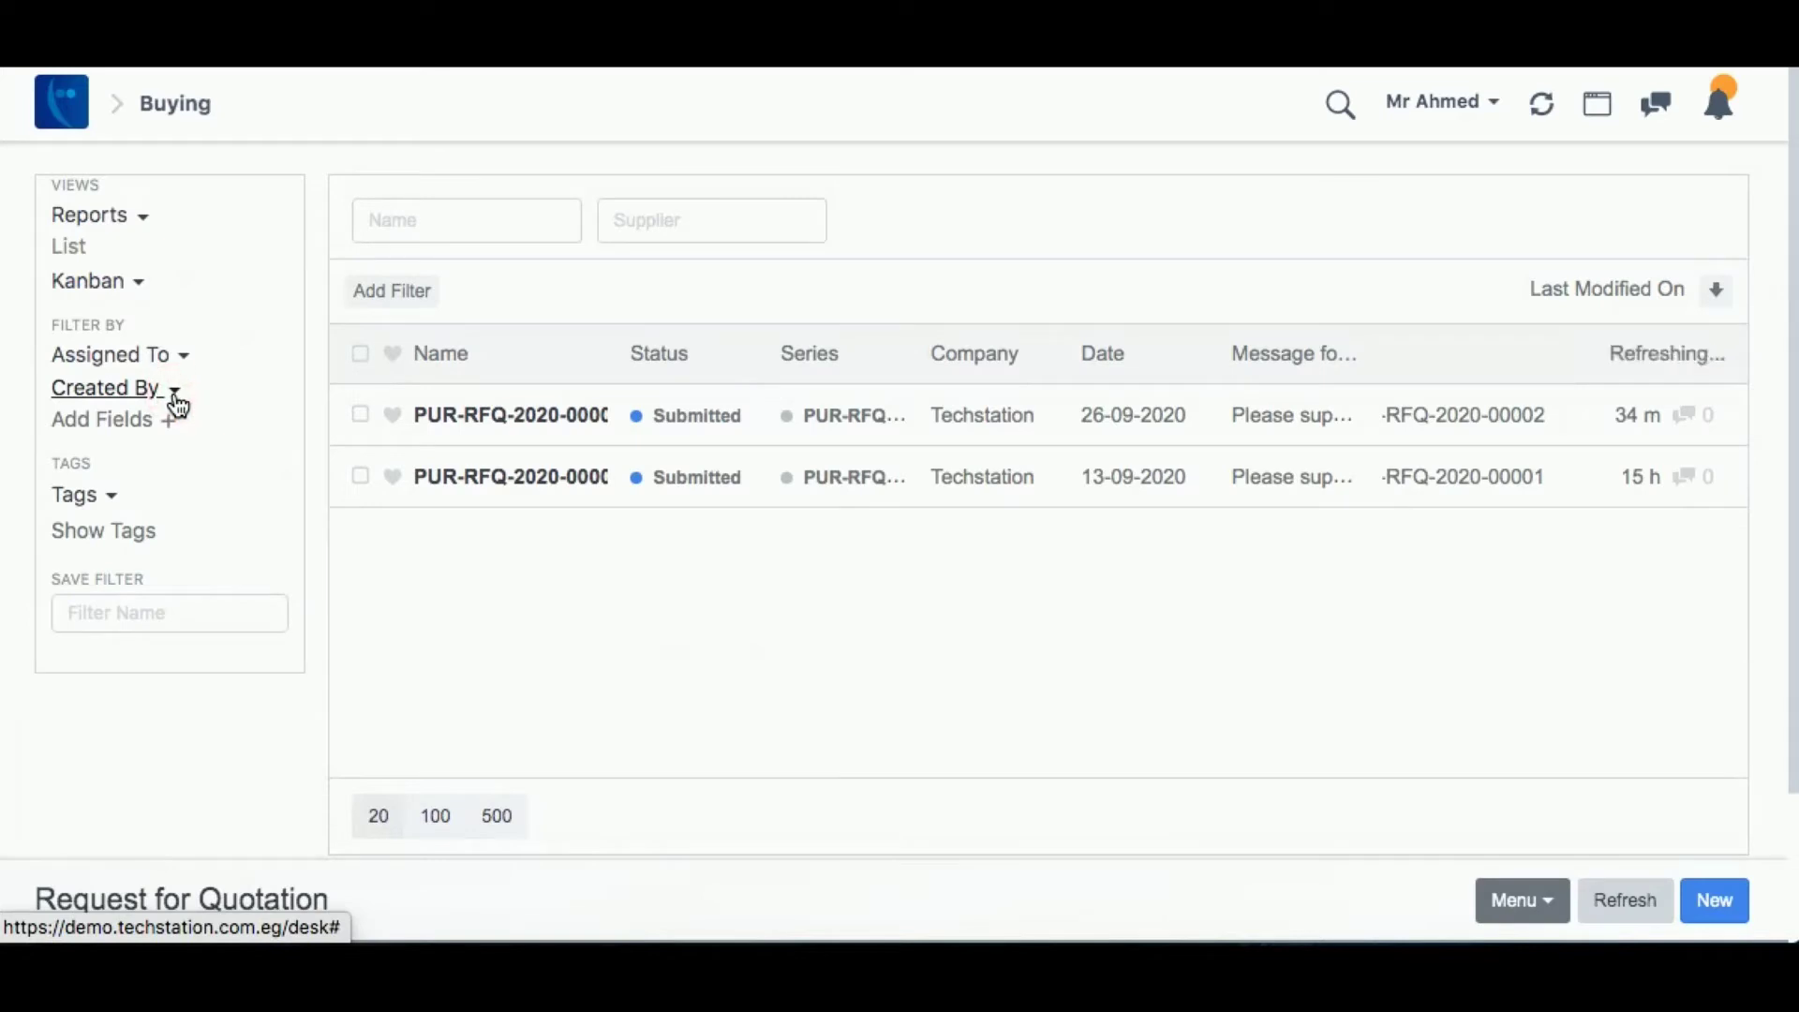
pyautogui.click(1711, 911)
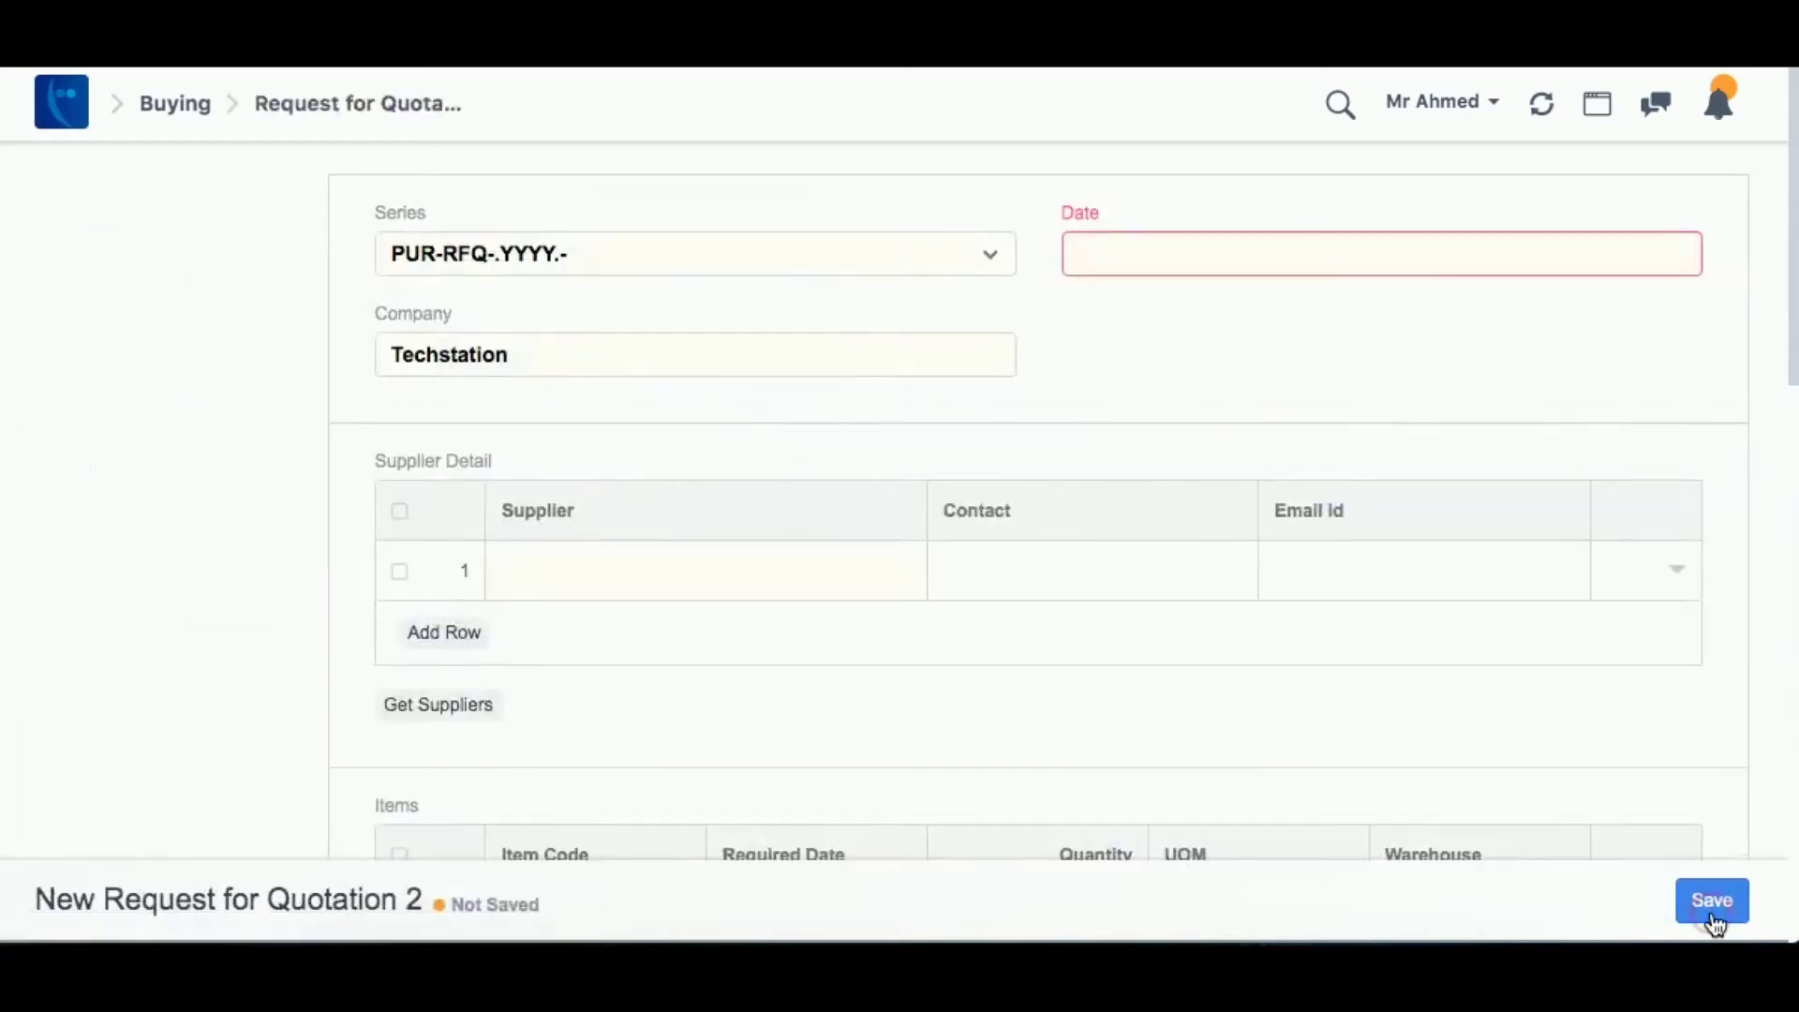
# Add OIL HOME, Fast Soap and Speed as suppliers in the request for quotation
pyautogui.click(551, 535)
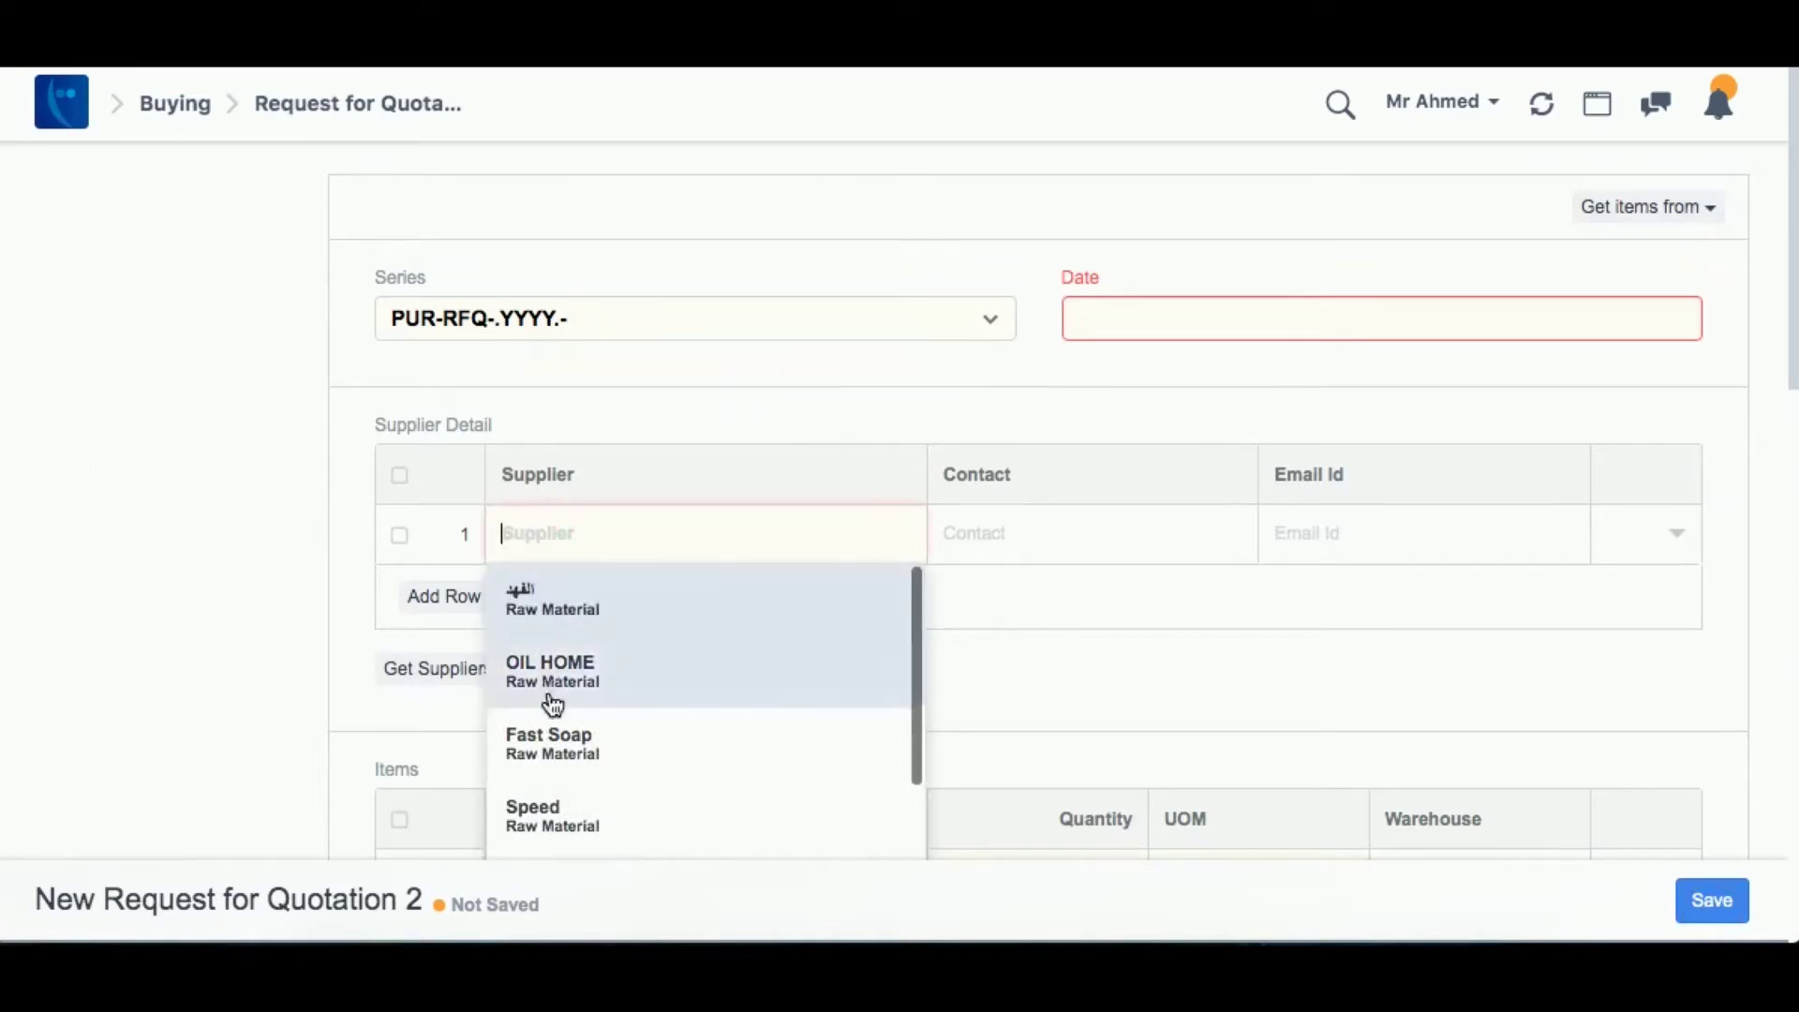
pyautogui.click(569, 669)
pyautogui.click(448, 597)
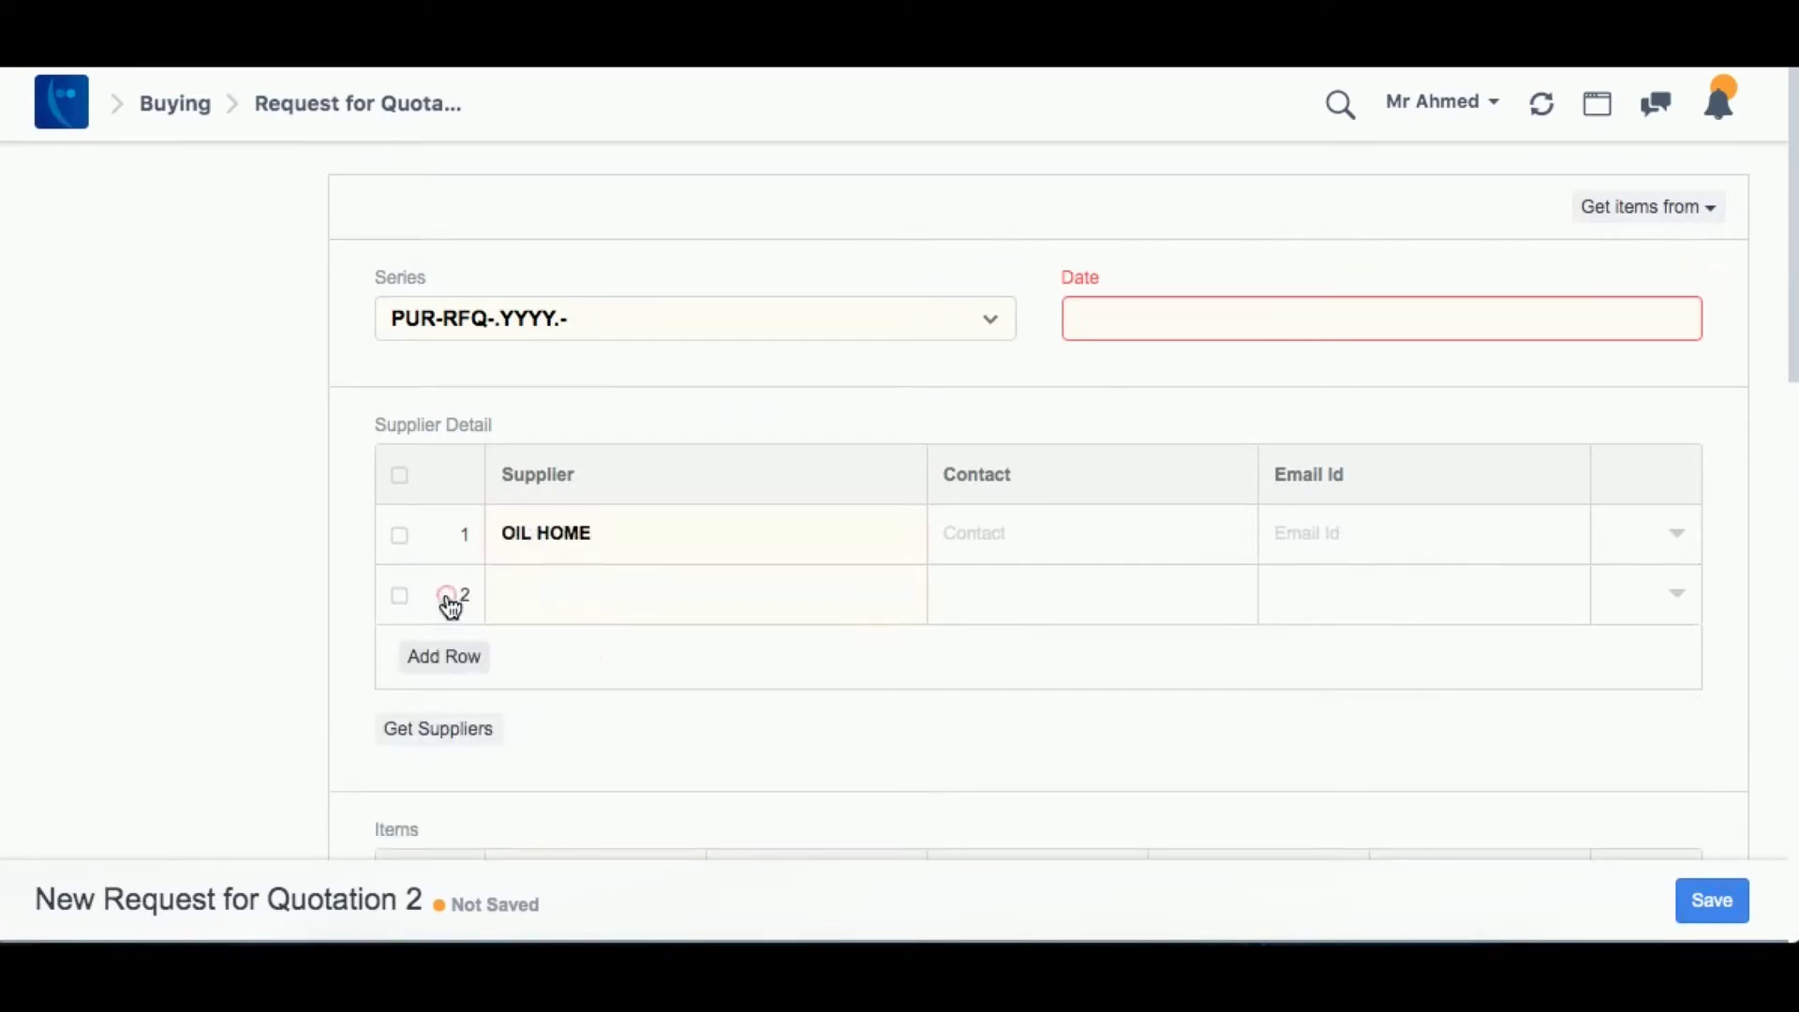
pyautogui.click(575, 592)
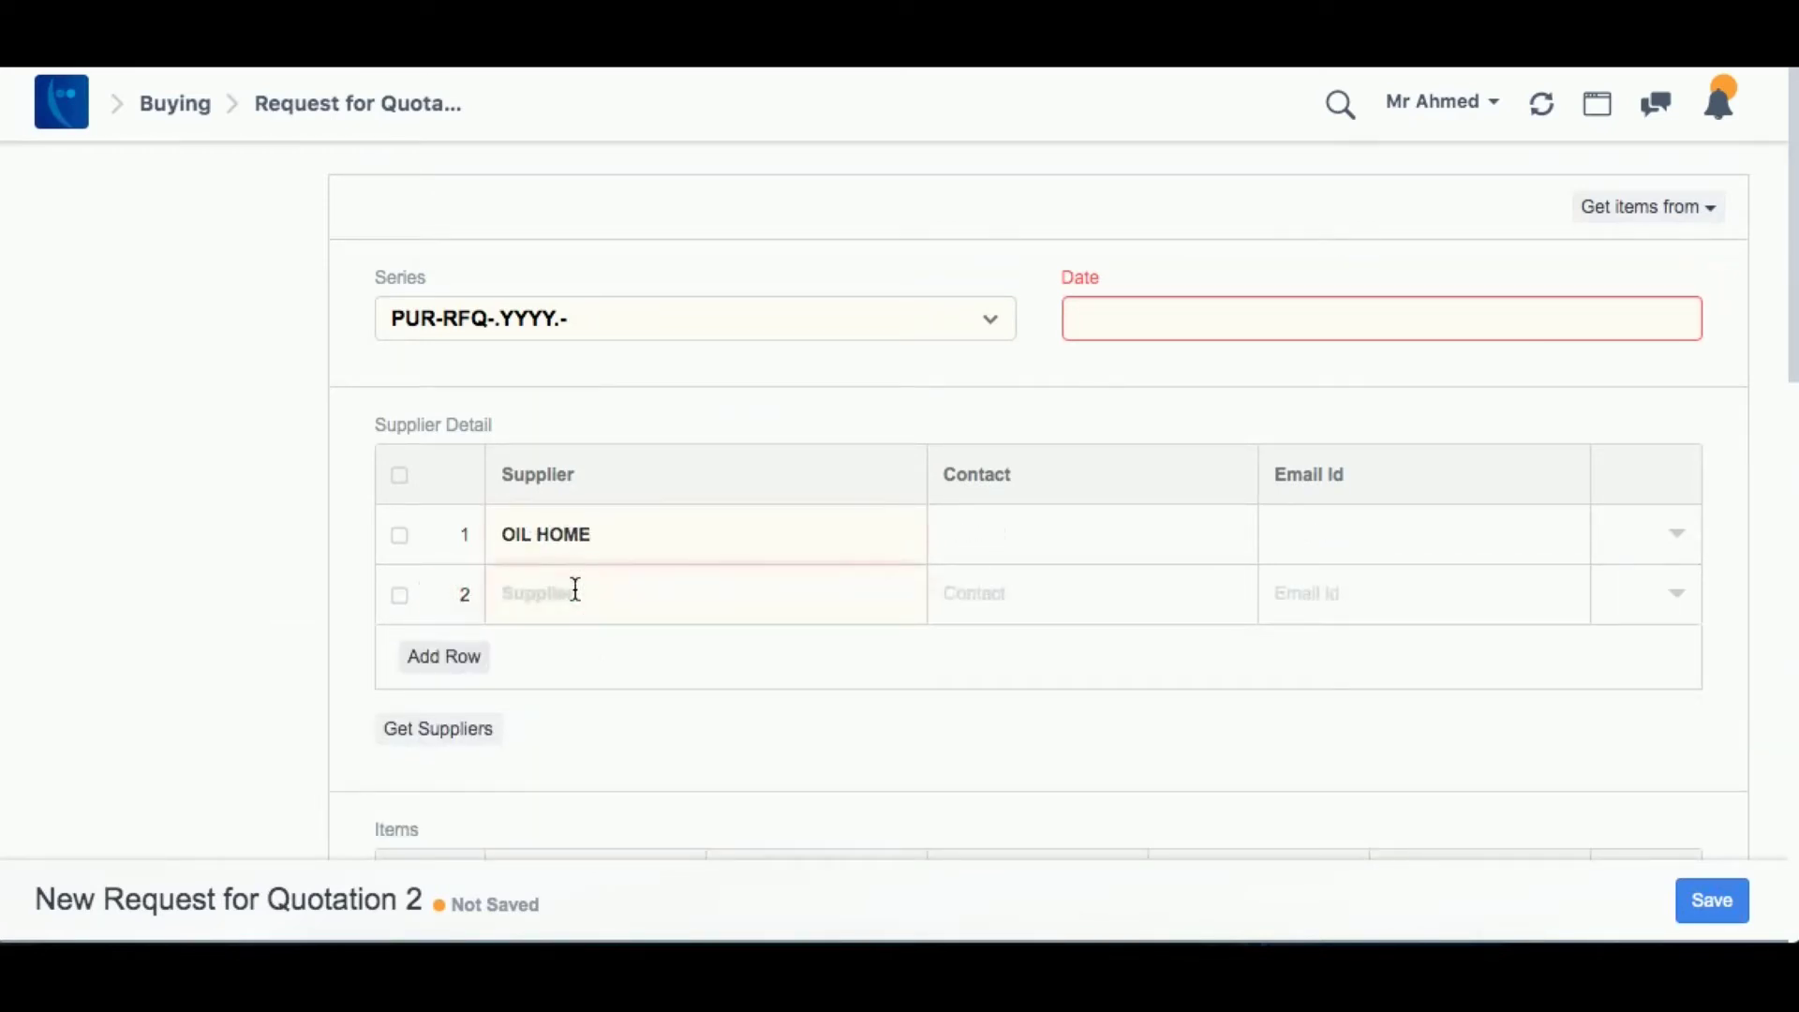
pyautogui.click(545, 818)
pyautogui.click(442, 658)
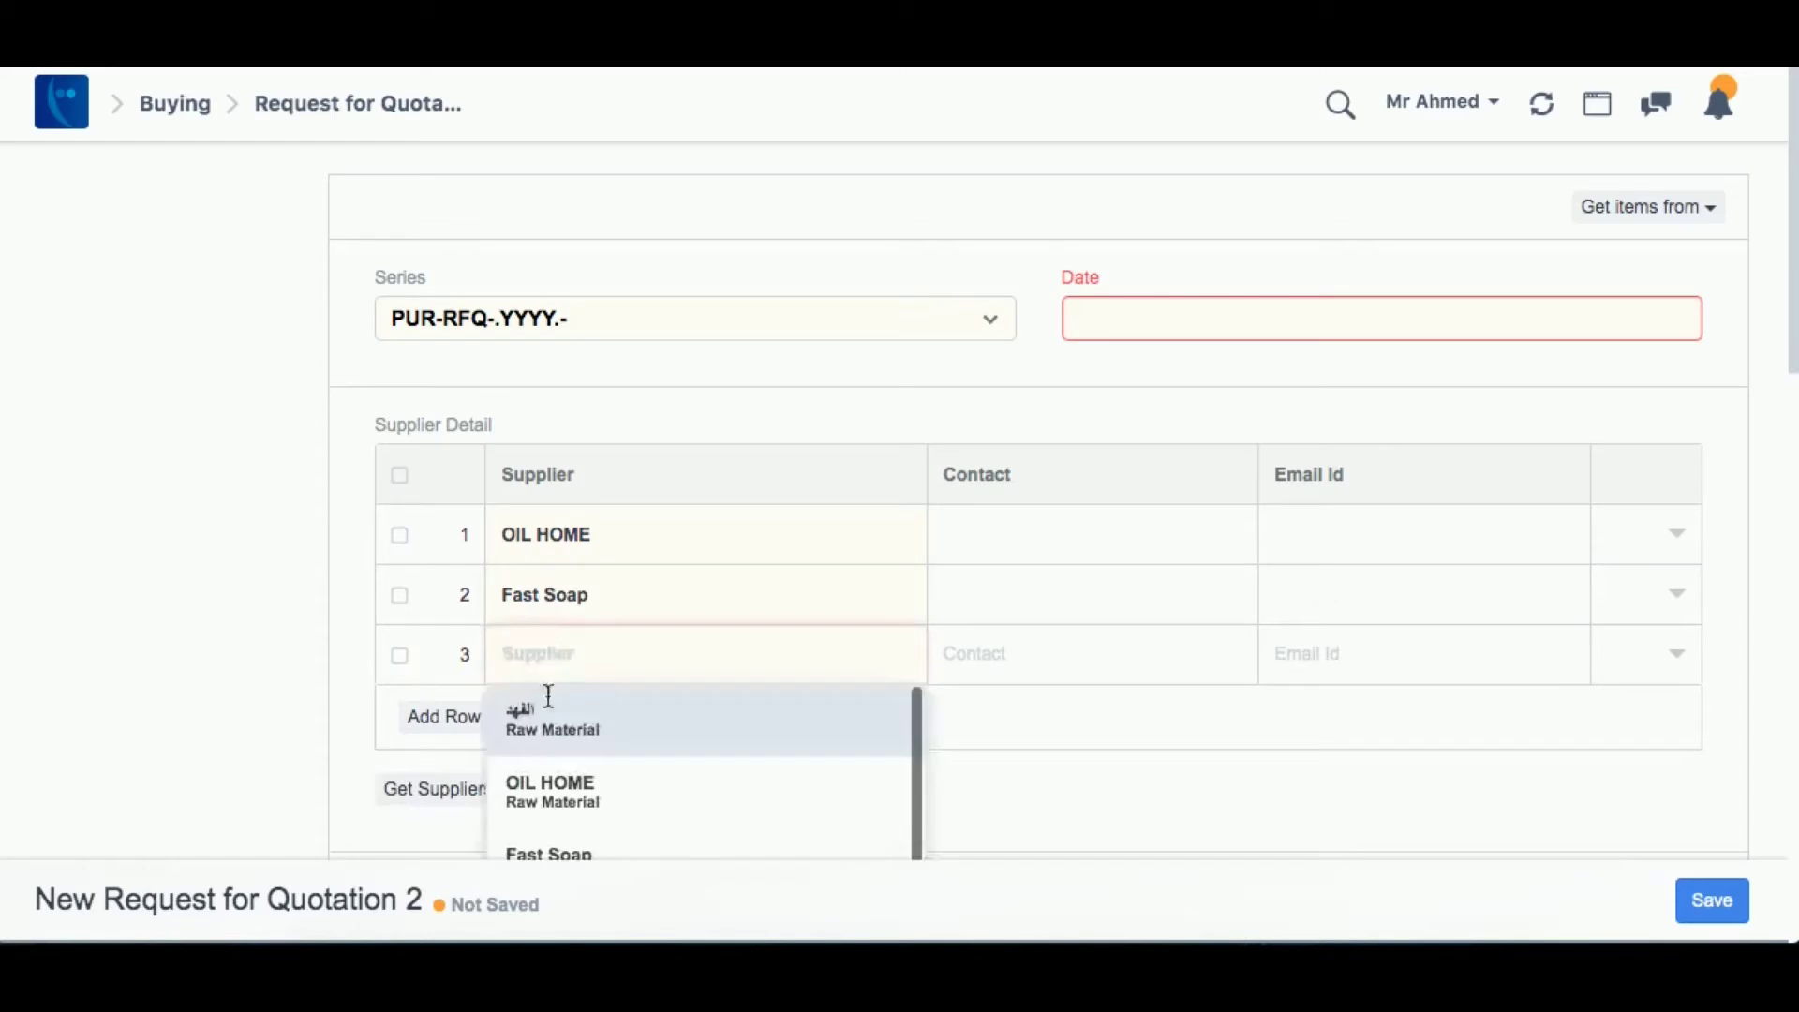
pyautogui.scroll(-2, 576, 768)
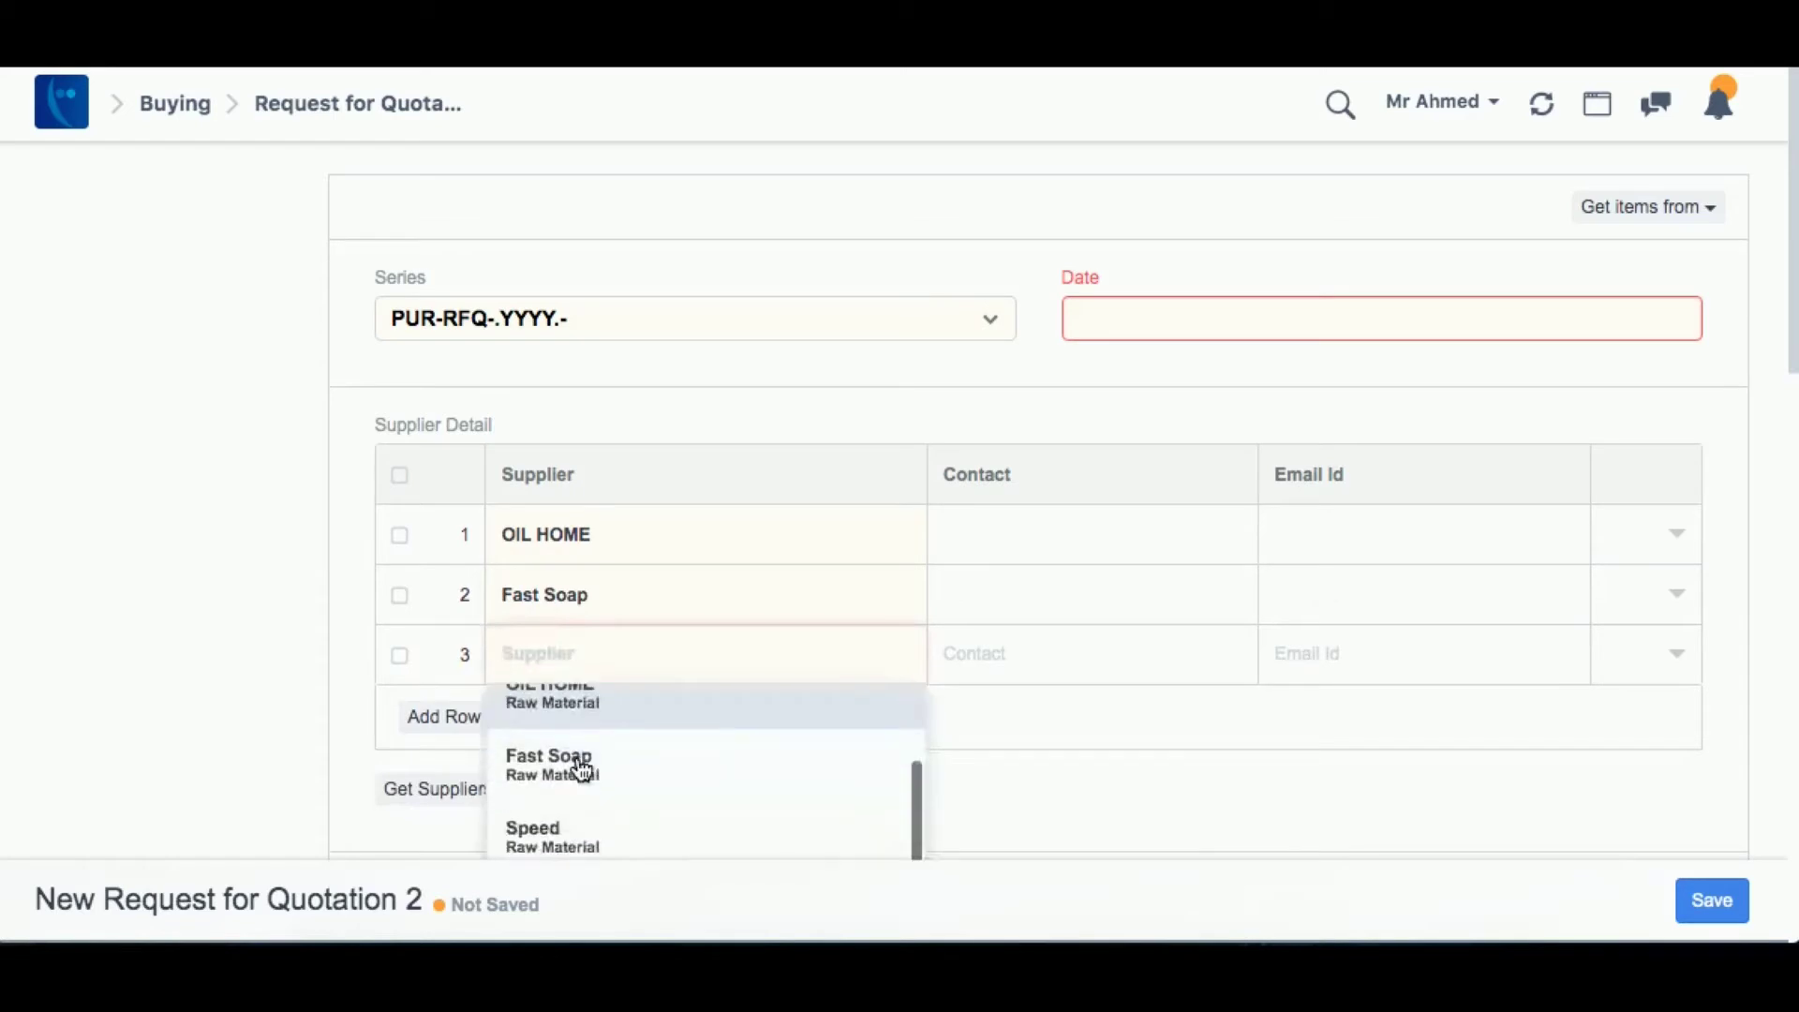
pyautogui.click(551, 840)
# Get the items for the request for quotation from material request MAT-MR-2020-00003
pyautogui.click(1713, 210)
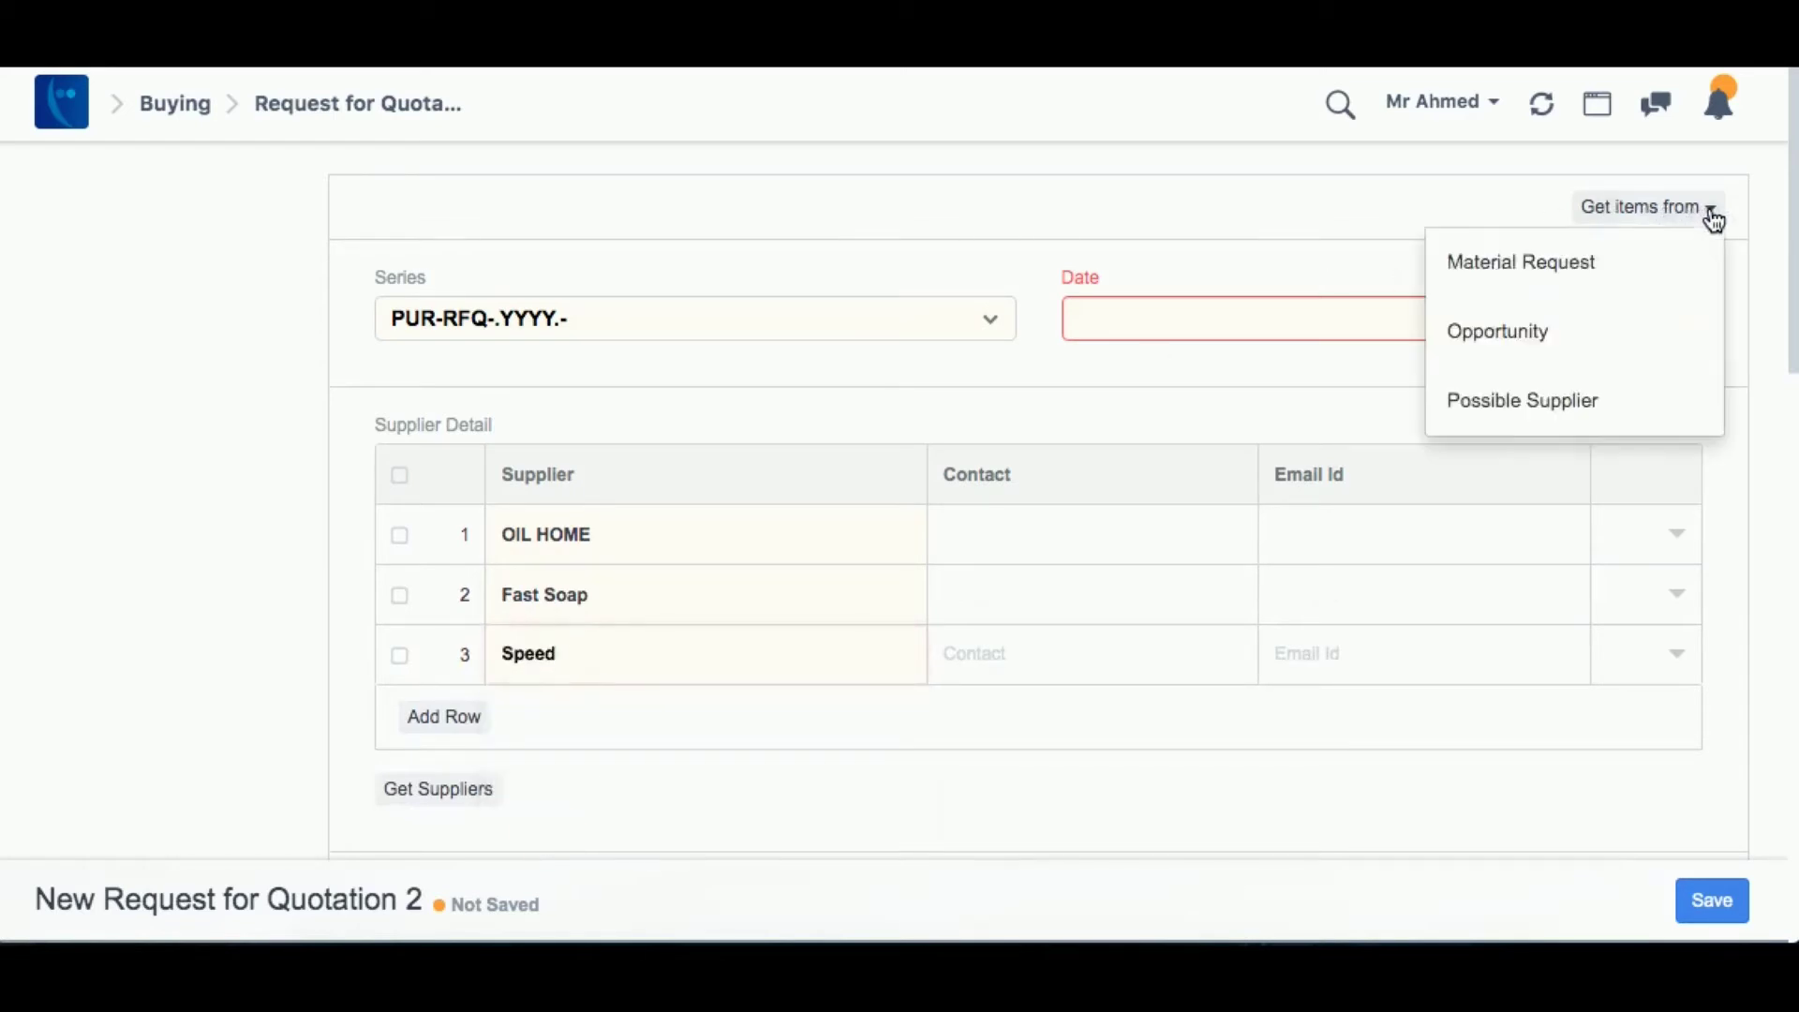
pyautogui.click(1537, 272)
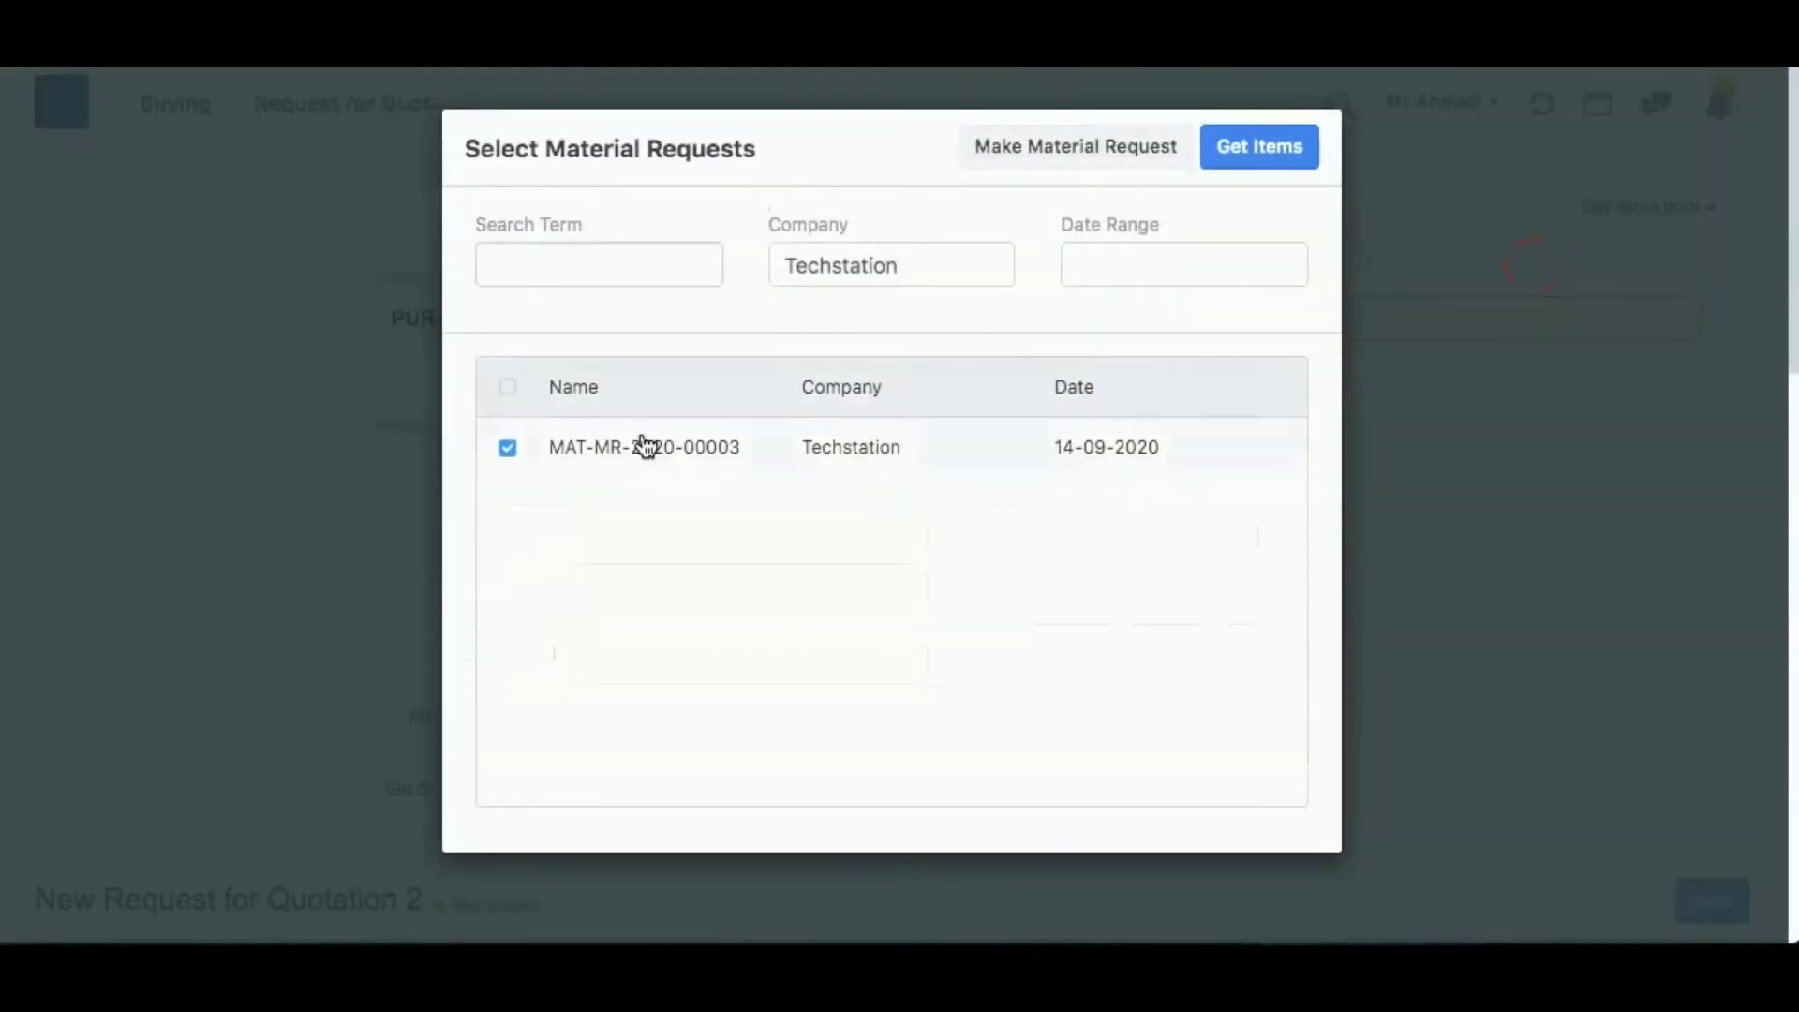
pyautogui.click(1264, 150)
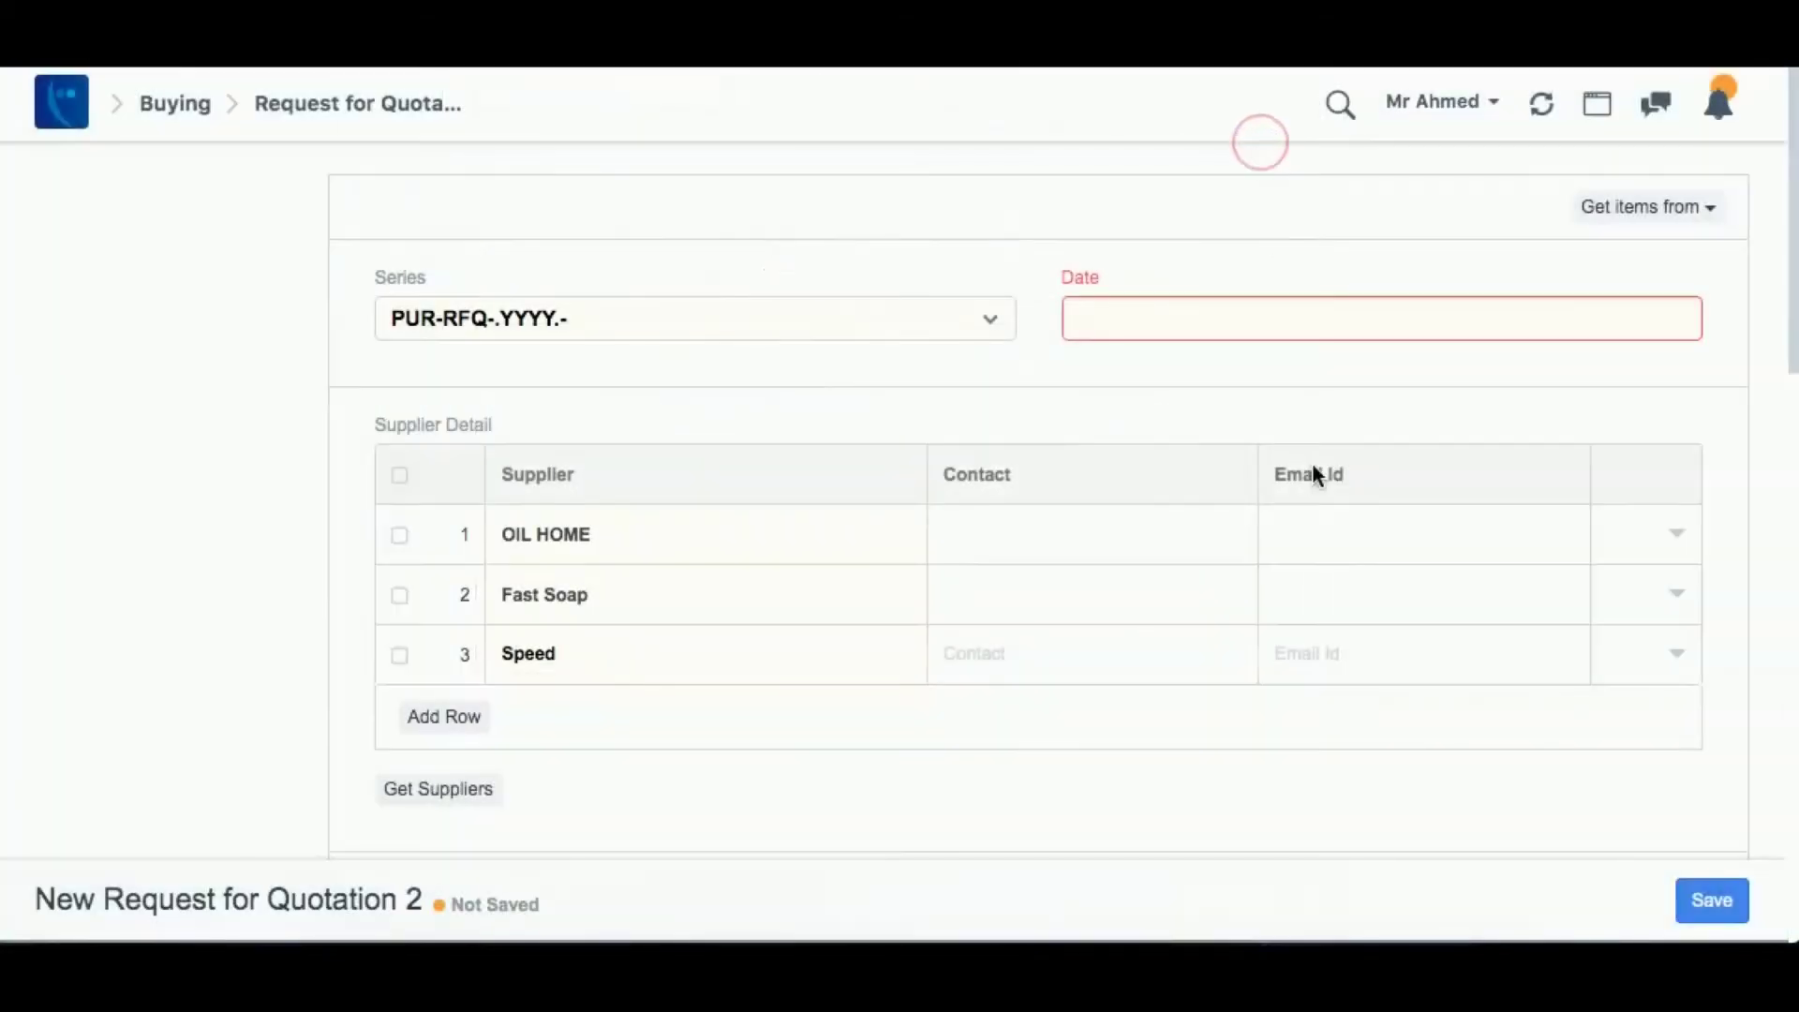
# Set the request for quotation's date to 28-09-2020, and save and submit the request
pyautogui.scroll(-4, 1319, 583)
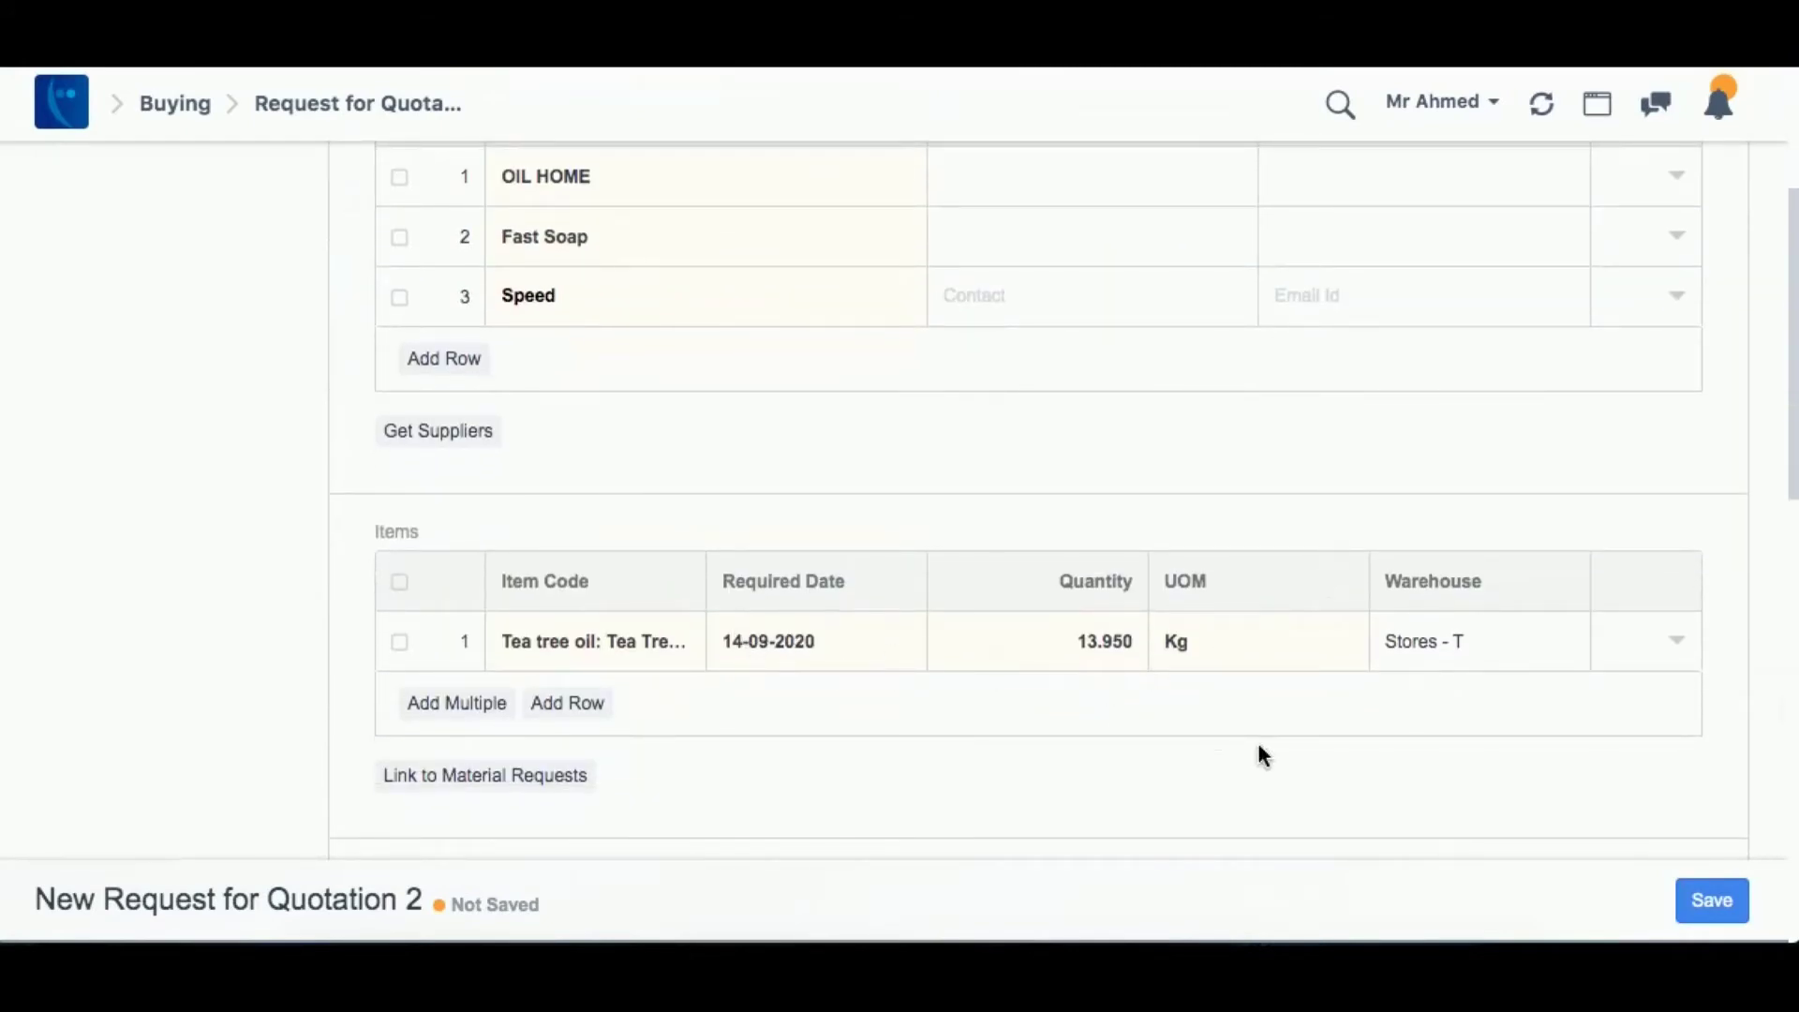
pyautogui.click(1713, 903)
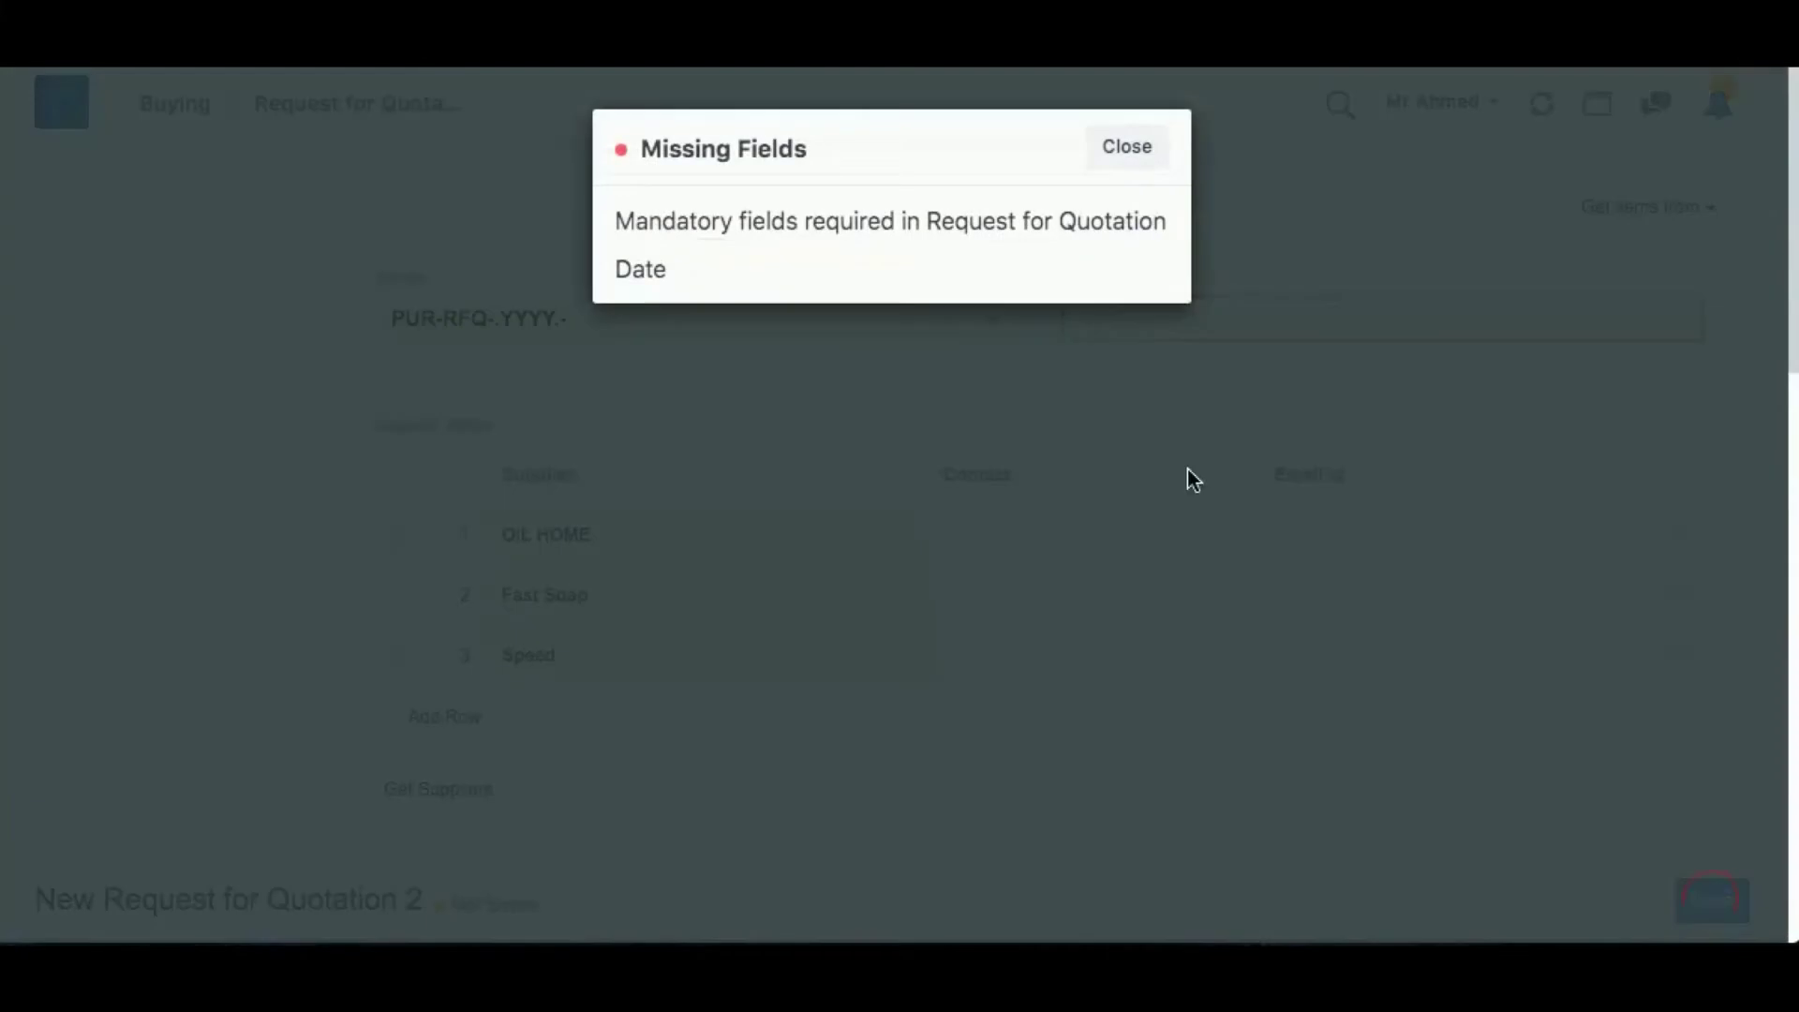
pyautogui.click(1137, 150)
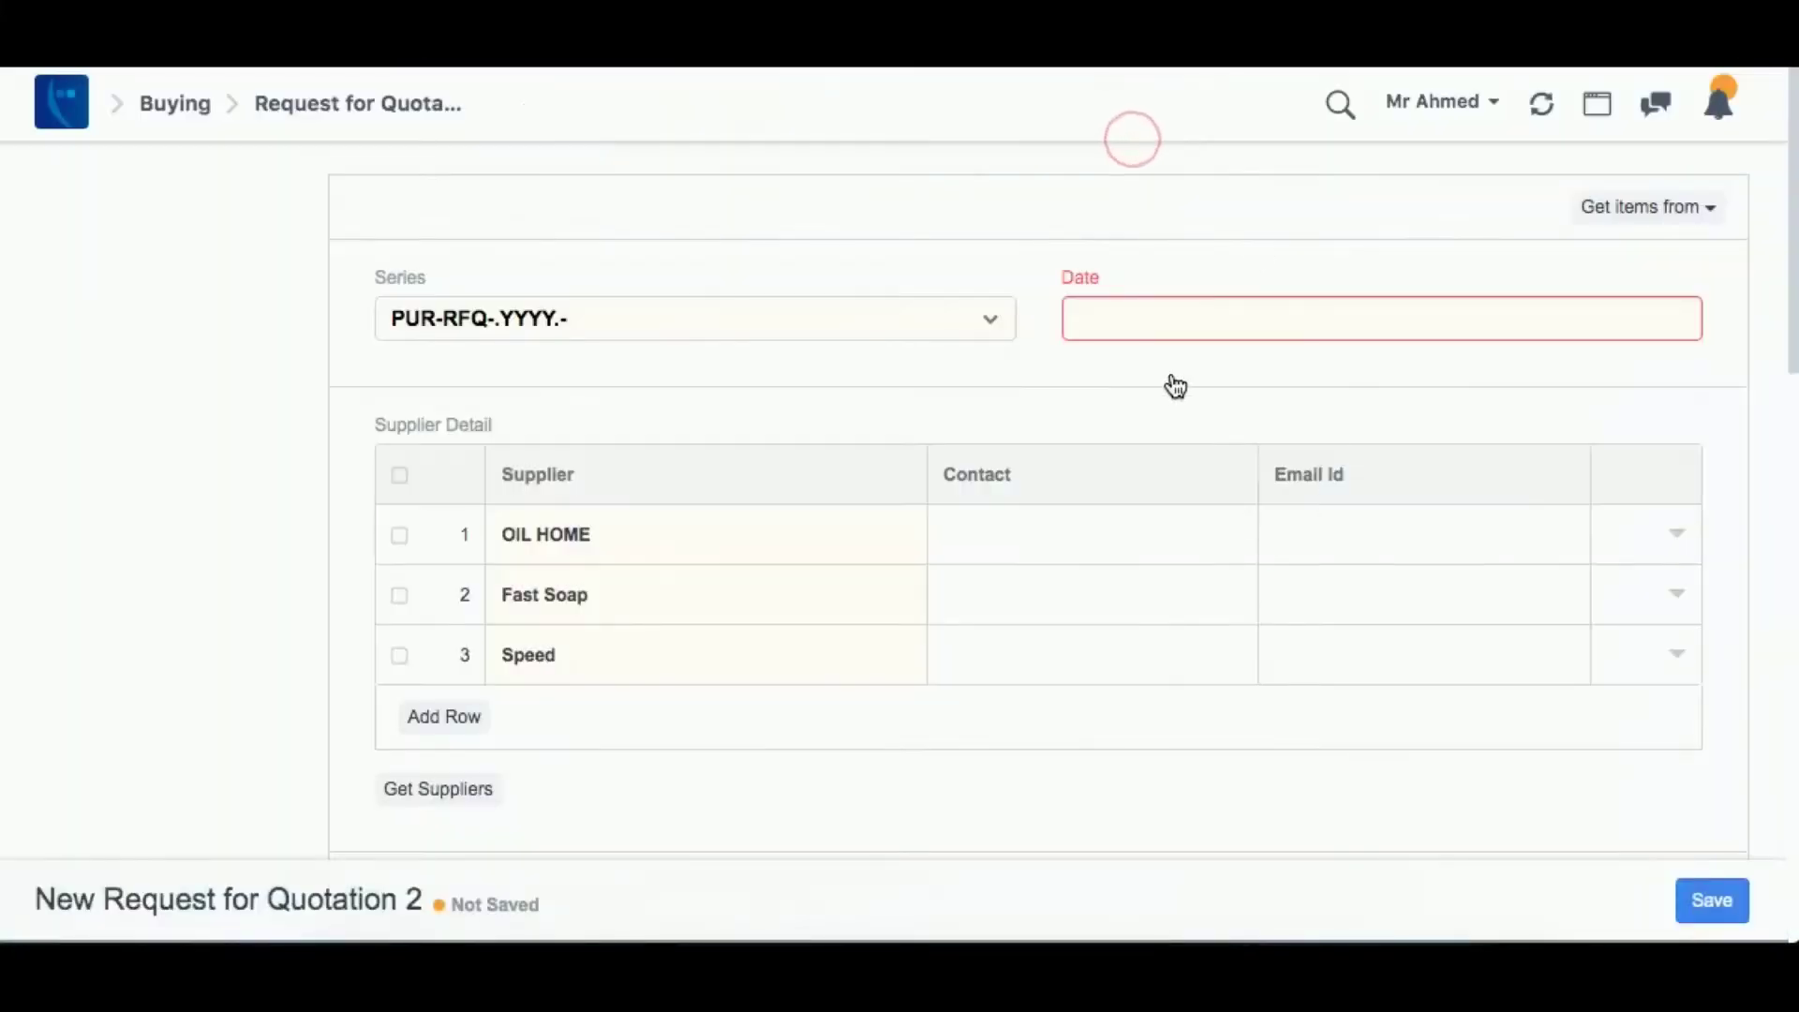
pyautogui.click(1126, 301)
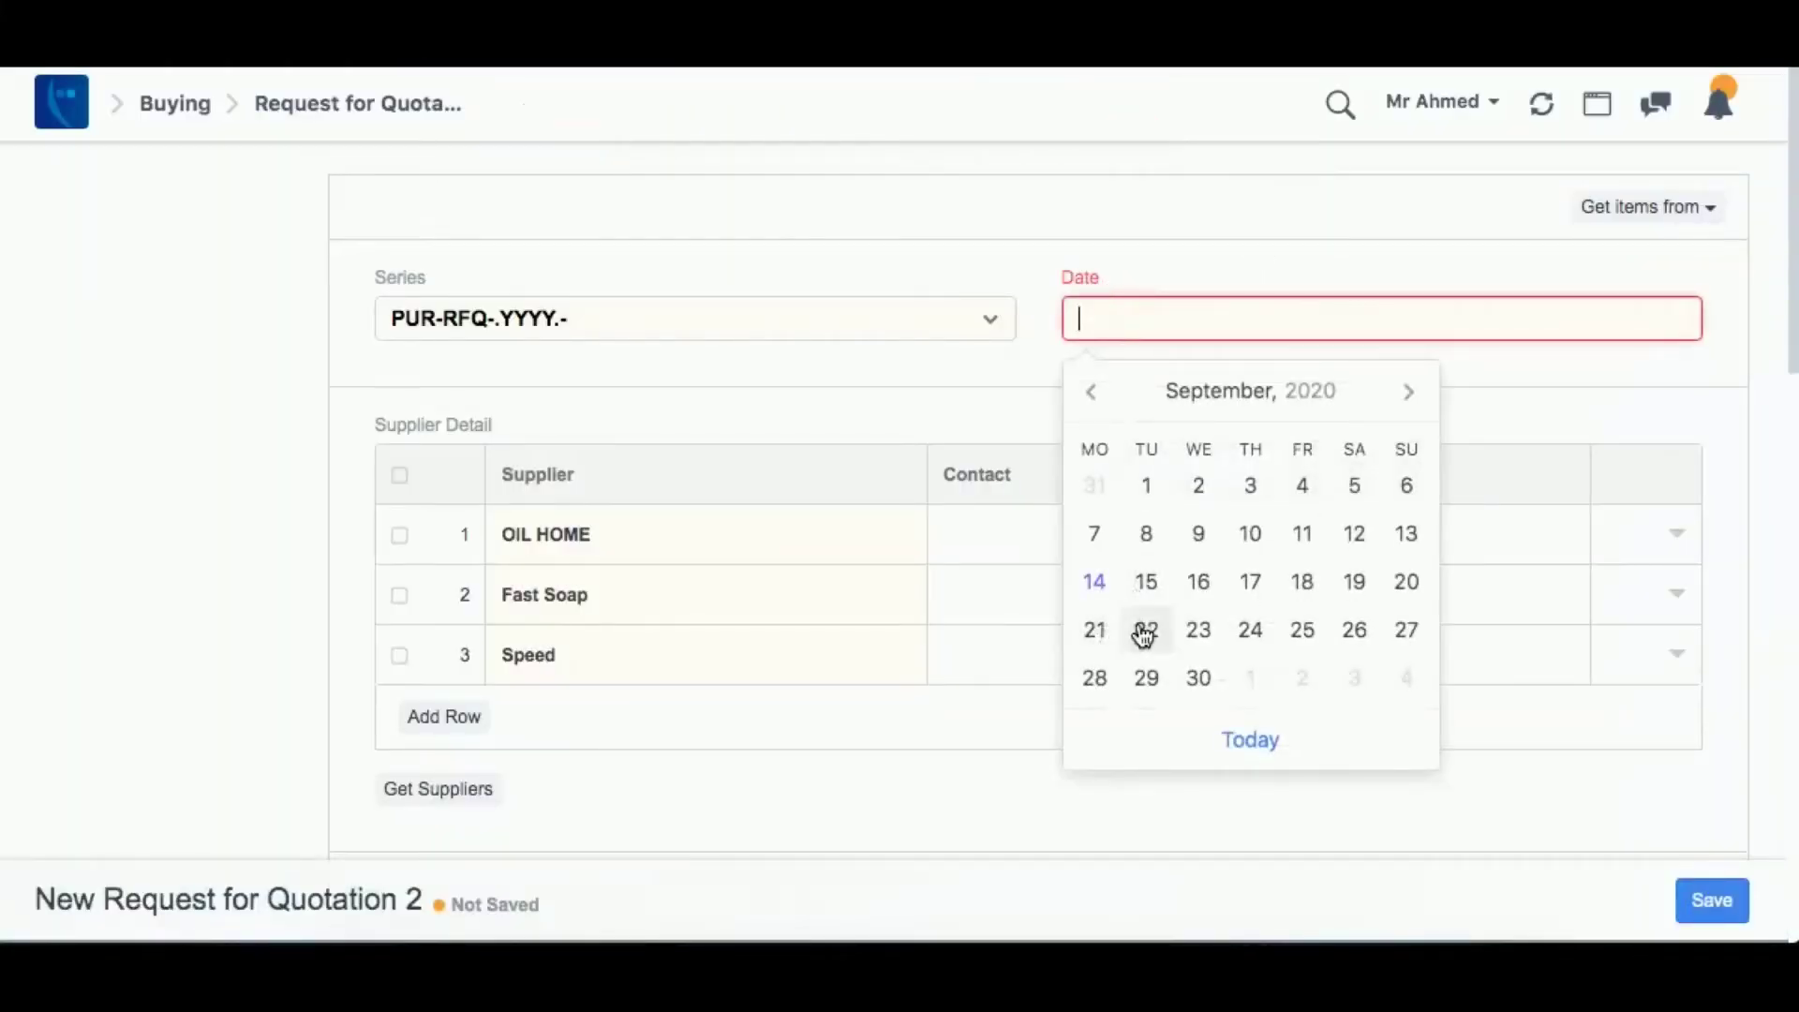
pyautogui.click(1092, 681)
pyautogui.click(1713, 913)
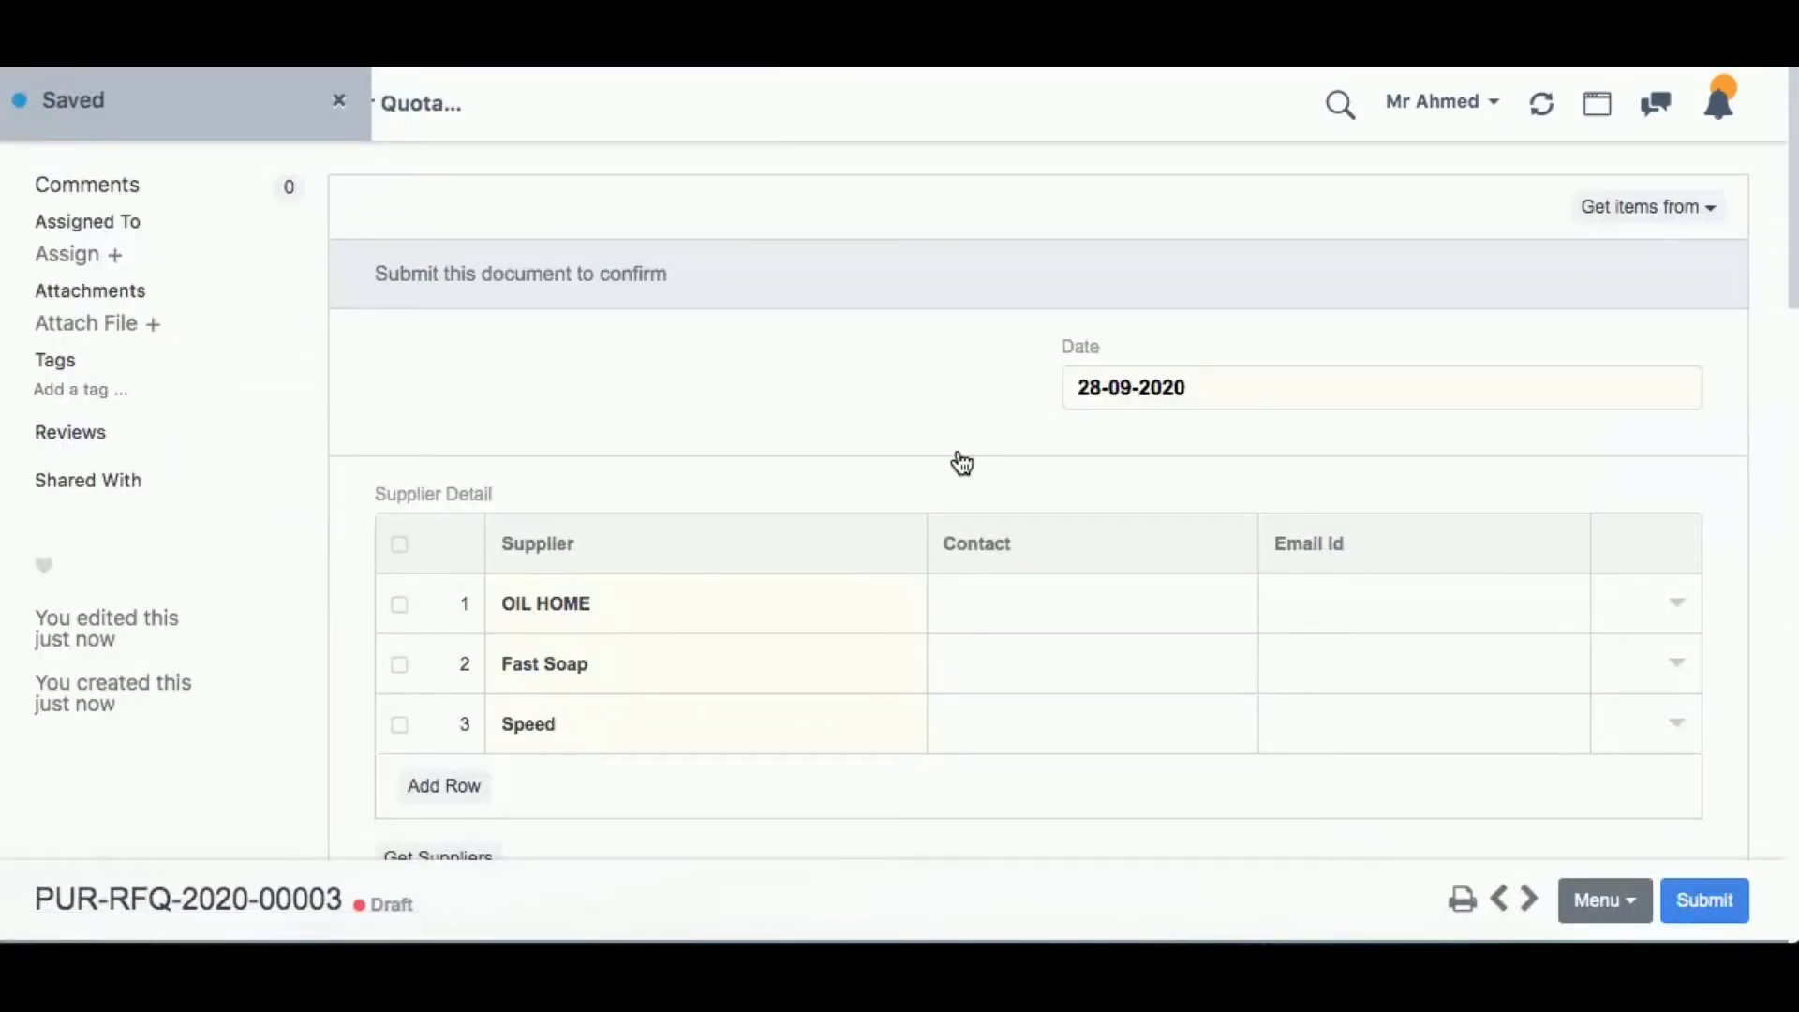
pyautogui.click(1701, 904)
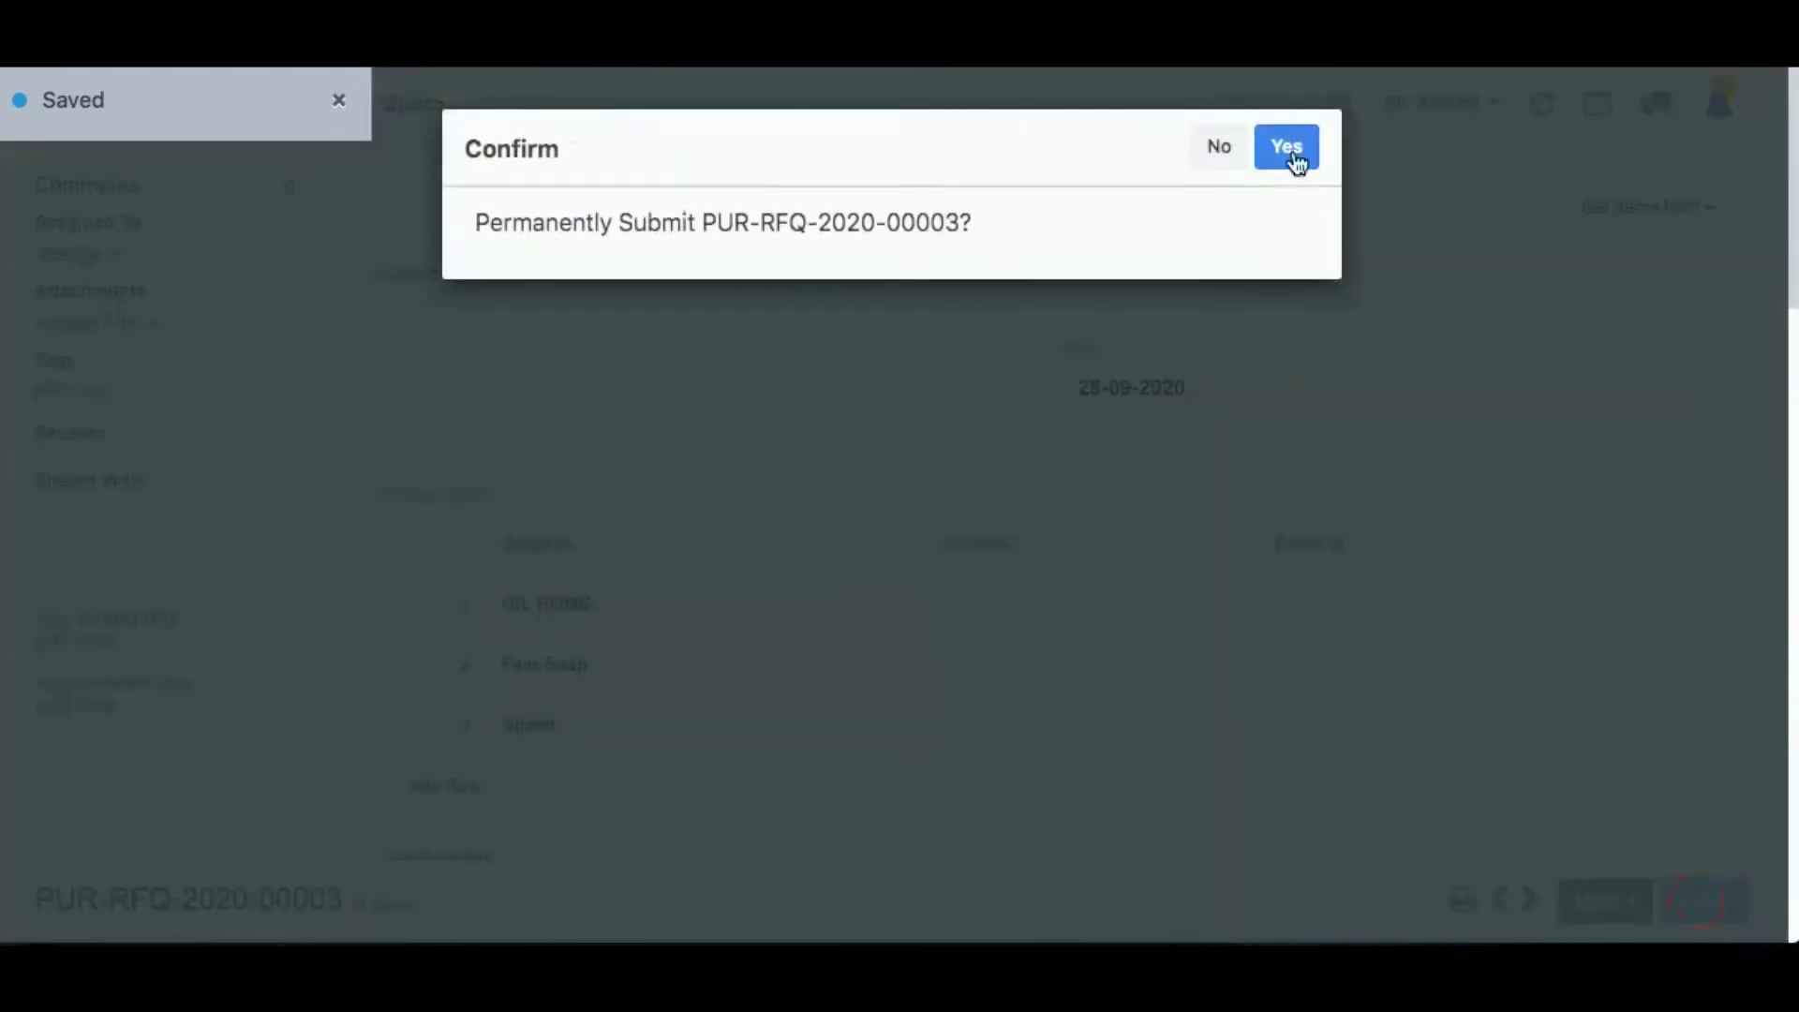
pyautogui.click(1294, 157)
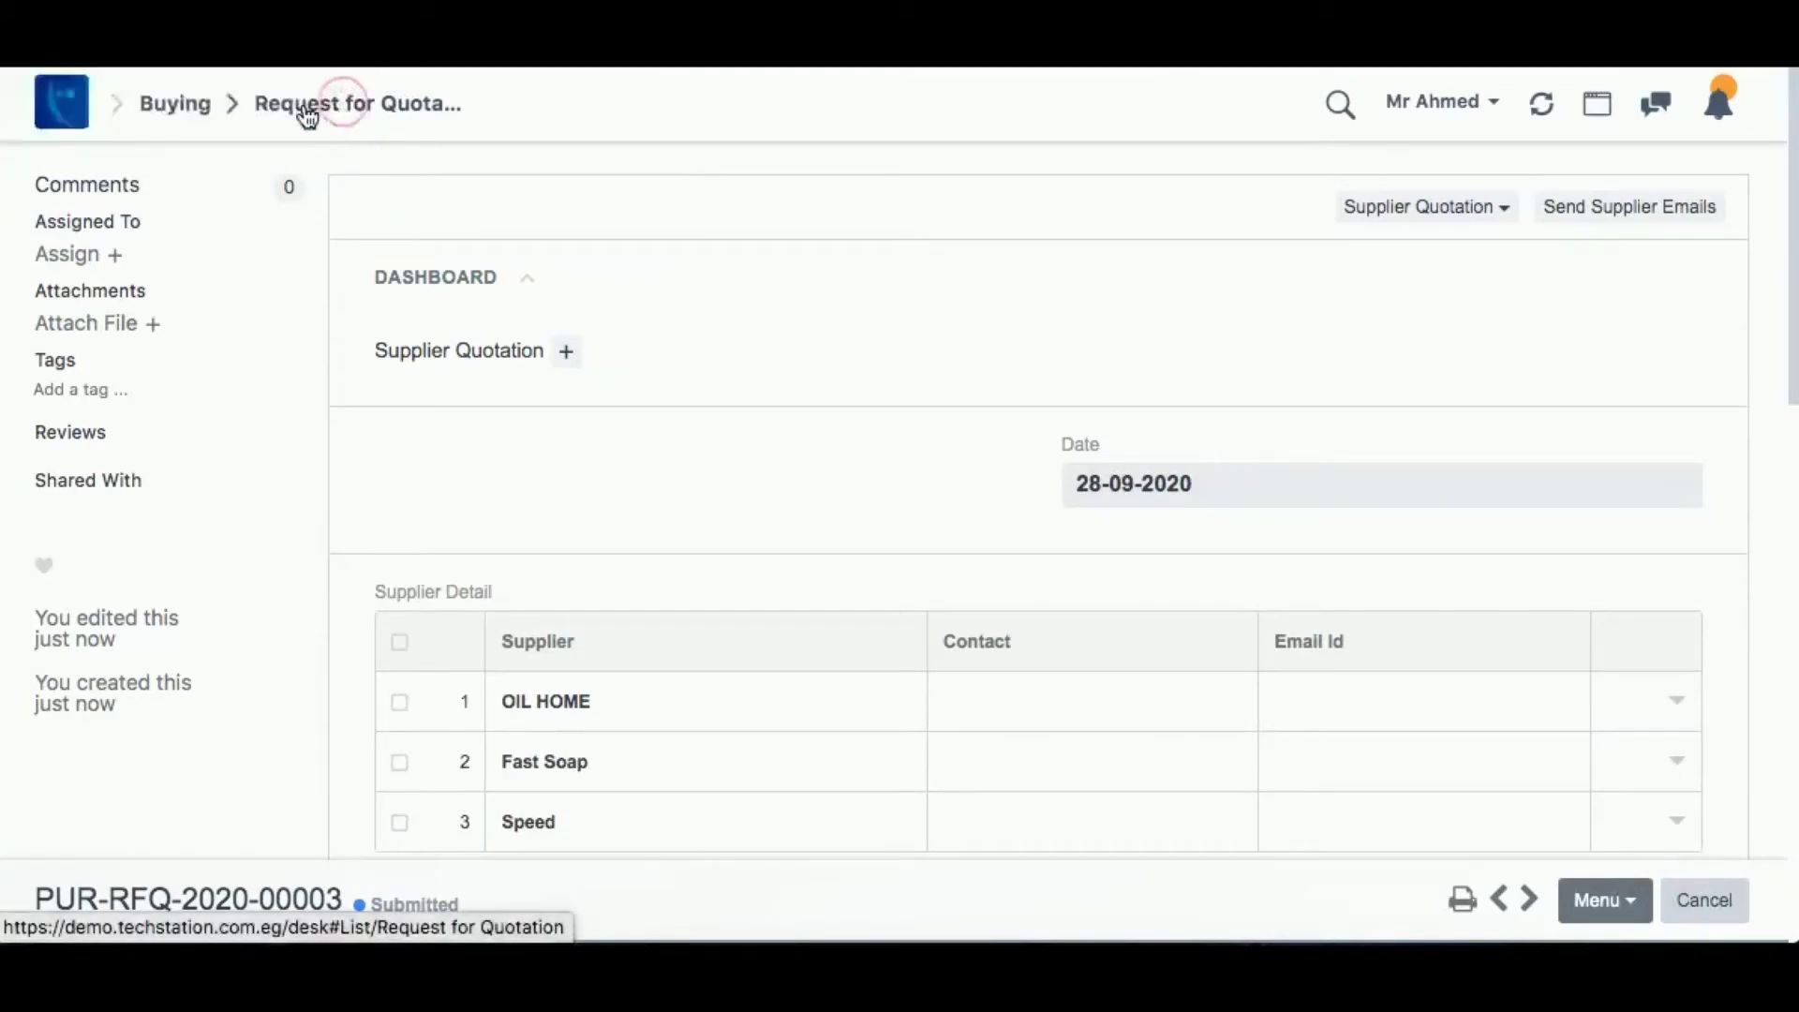
# Create a new supplier quotation in the Buying module
pyautogui.click(80, 130)
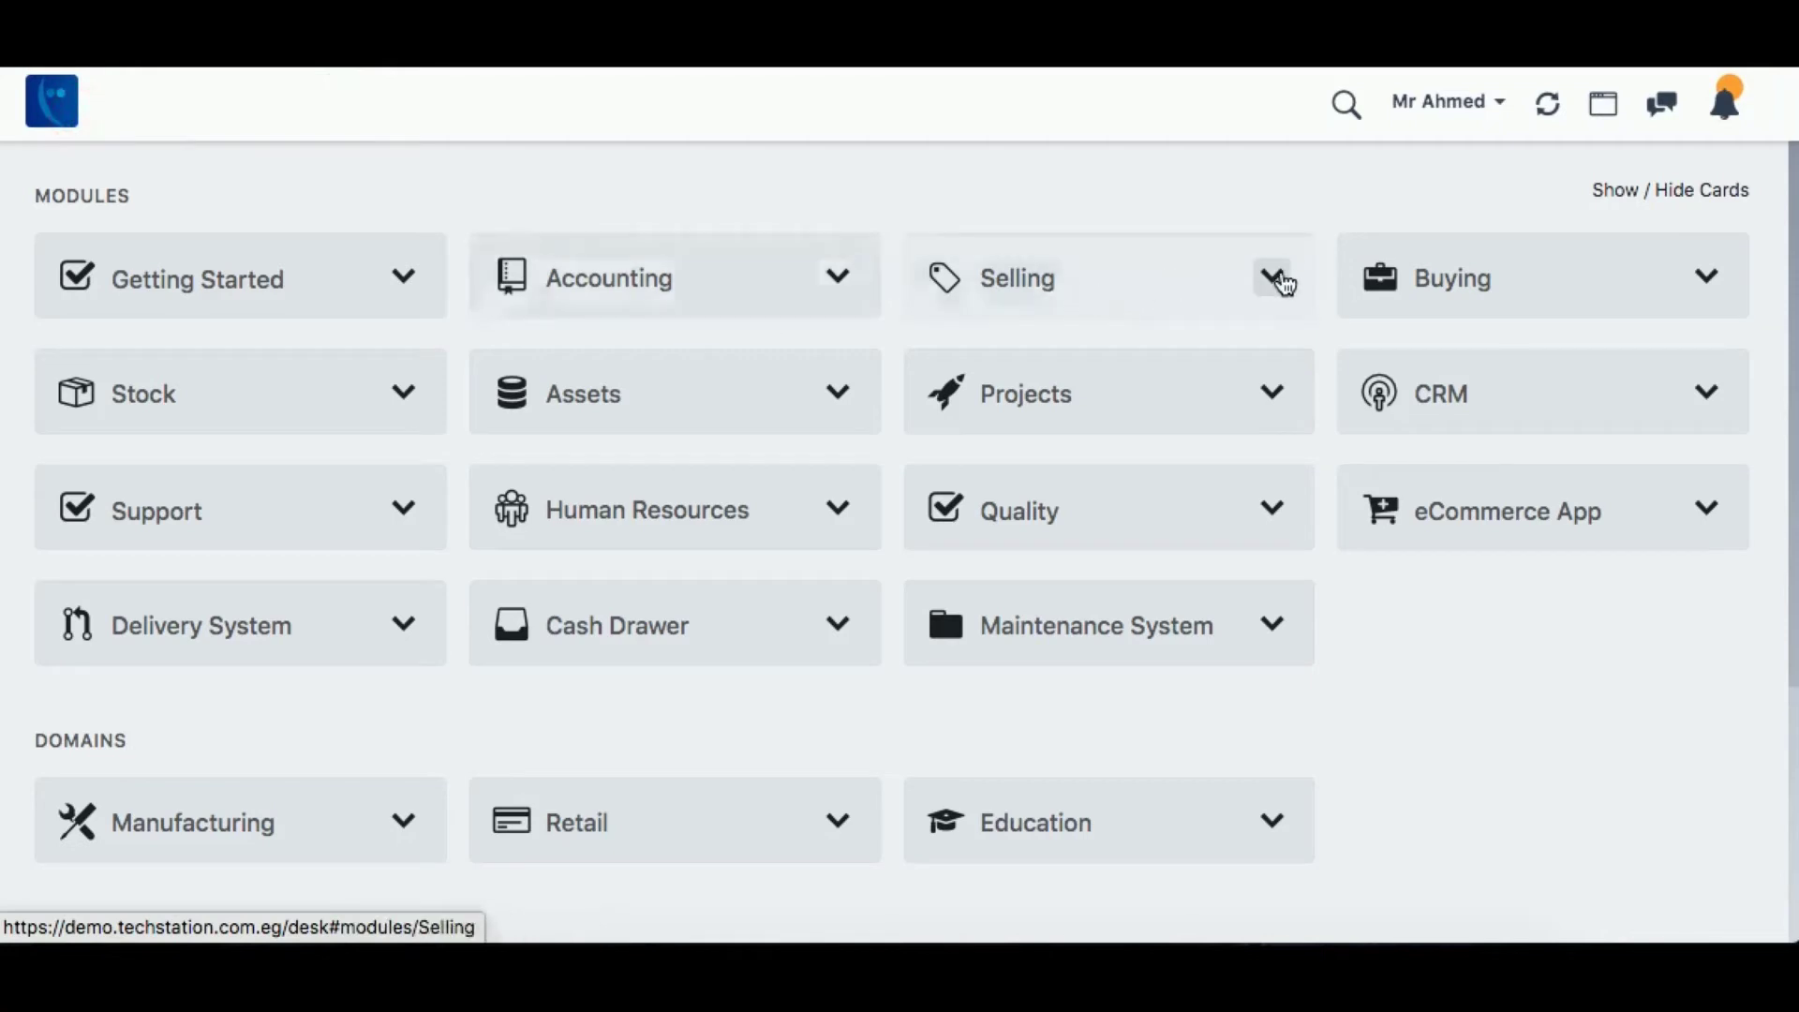
pyautogui.click(1523, 302)
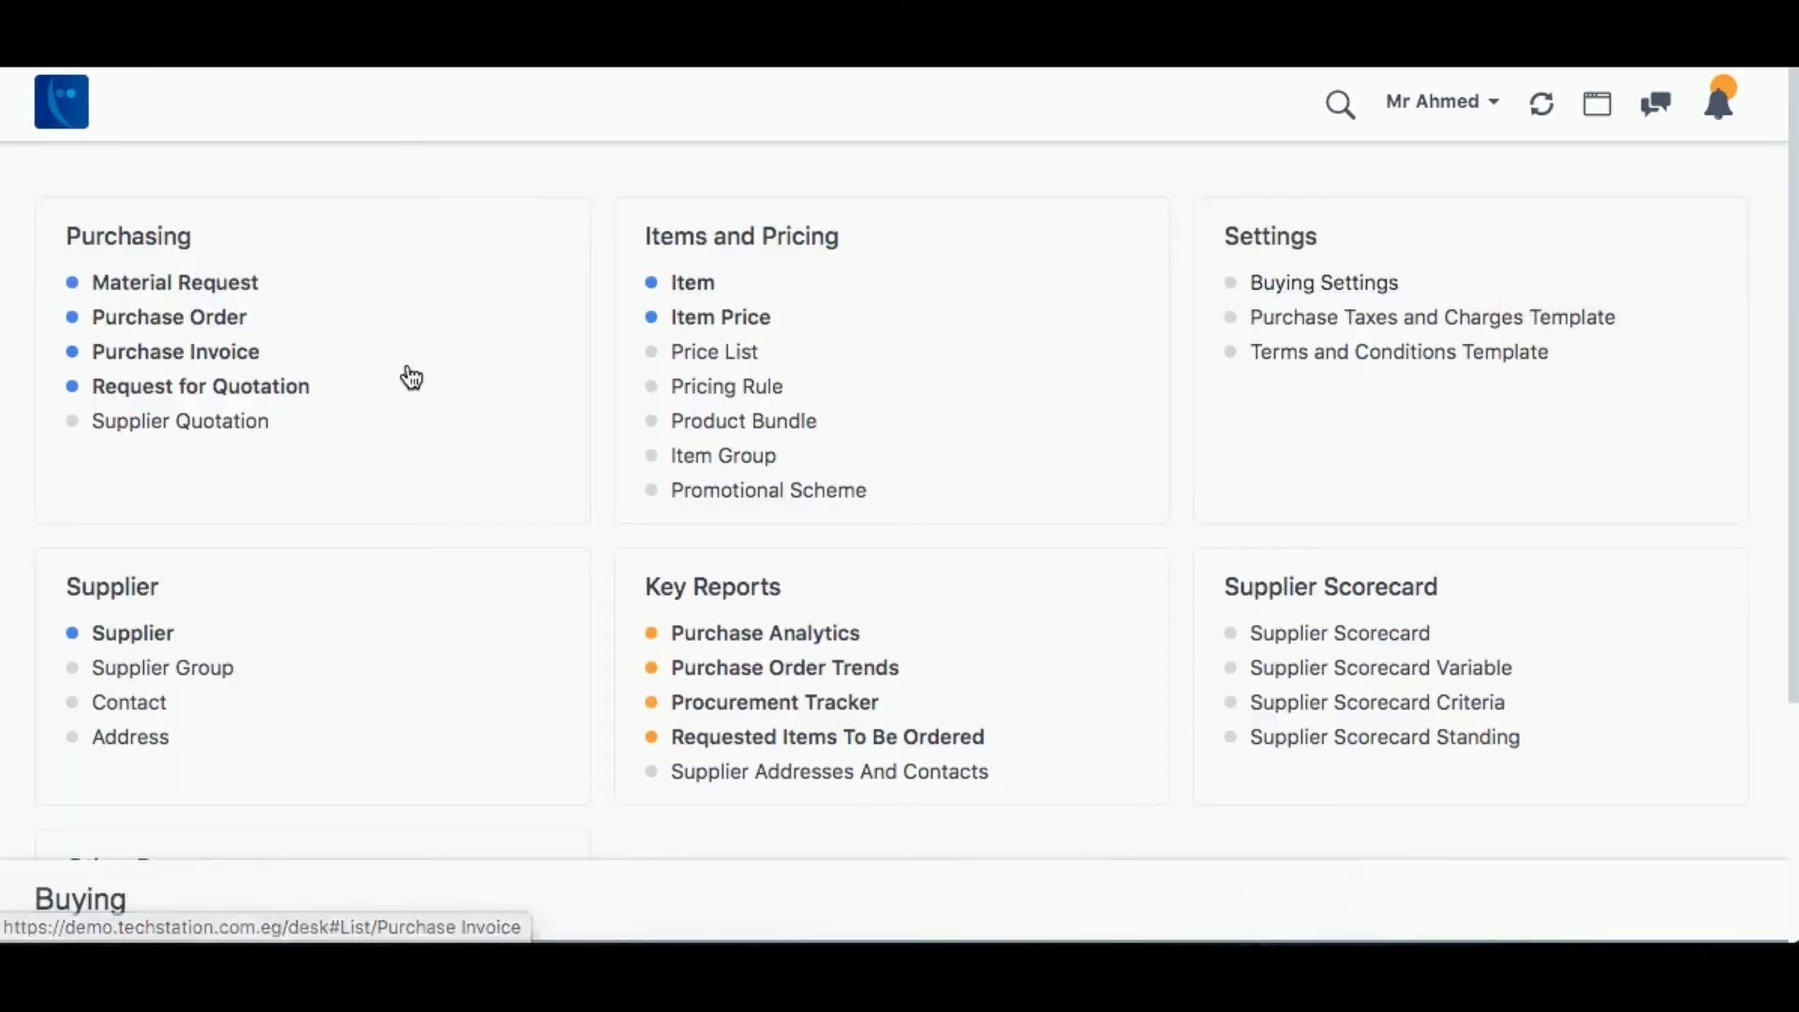
pyautogui.click(181, 423)
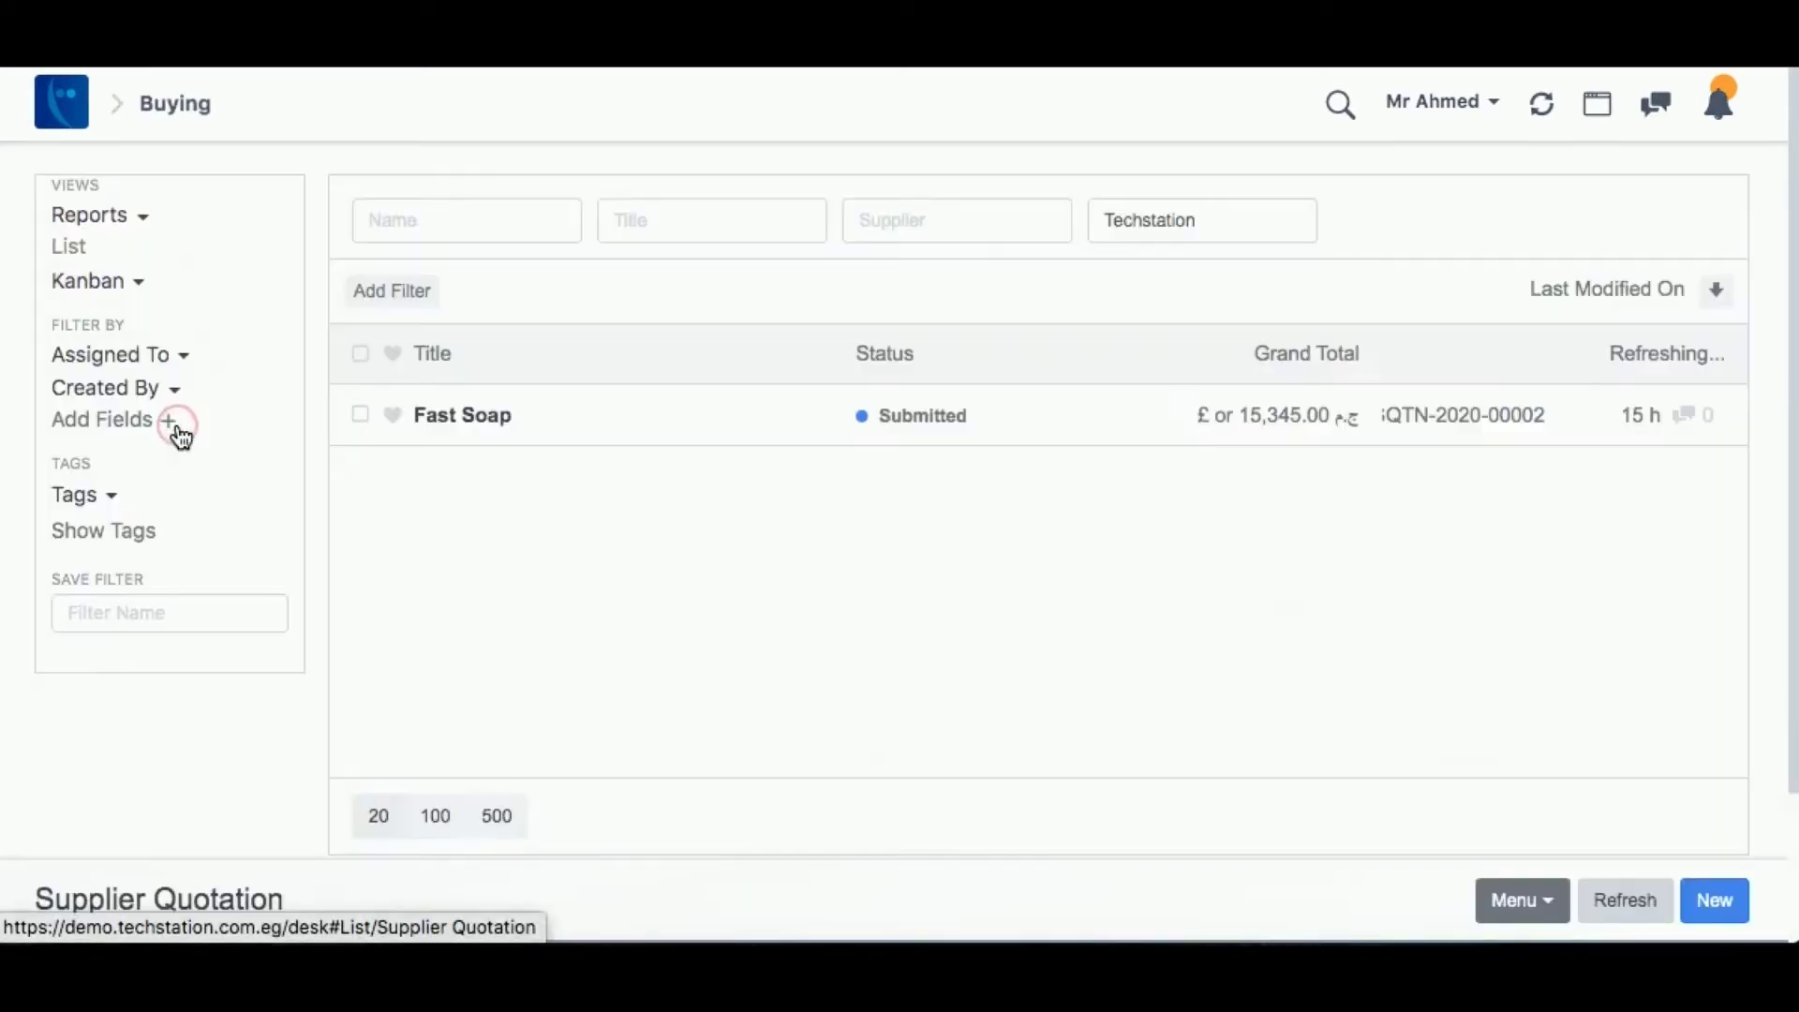
pyautogui.click(1717, 917)
# Get the supplier quotation's items from material request MAT-MR-2020-00003 and set OIL HOME as the supplier
pyautogui.click(695, 424)
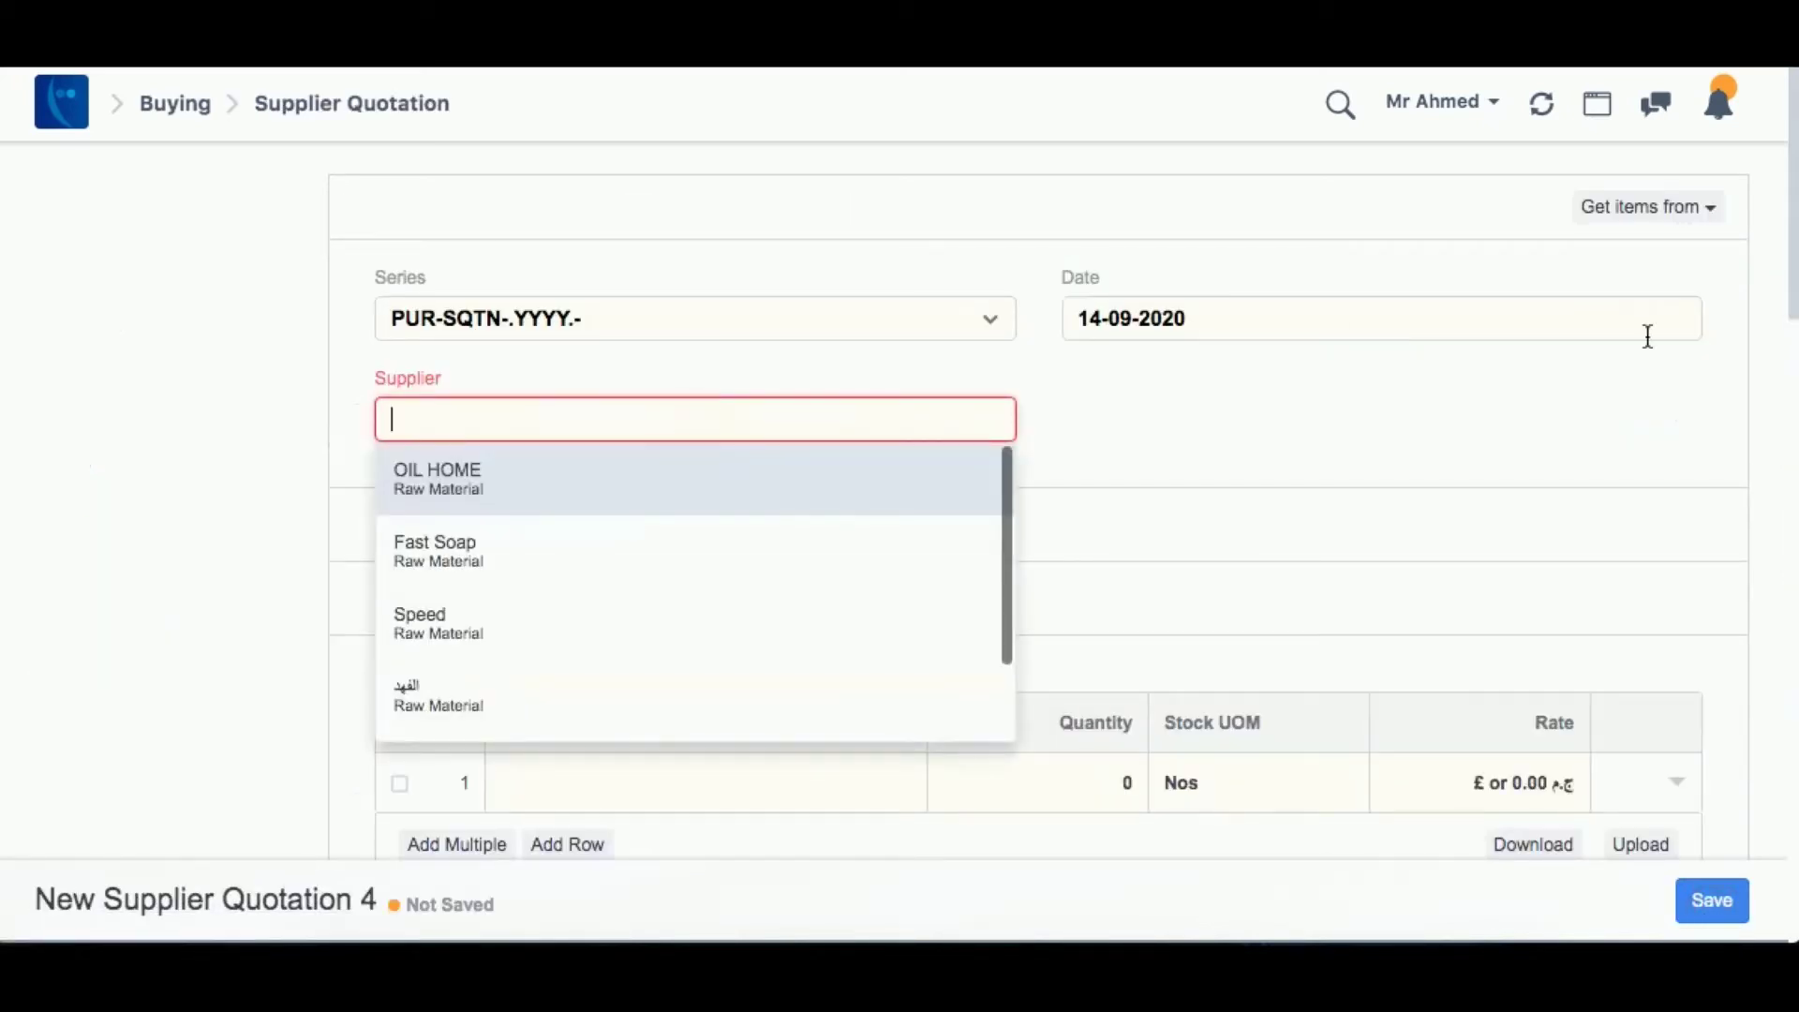
pyautogui.click(1715, 221)
pyautogui.click(1570, 257)
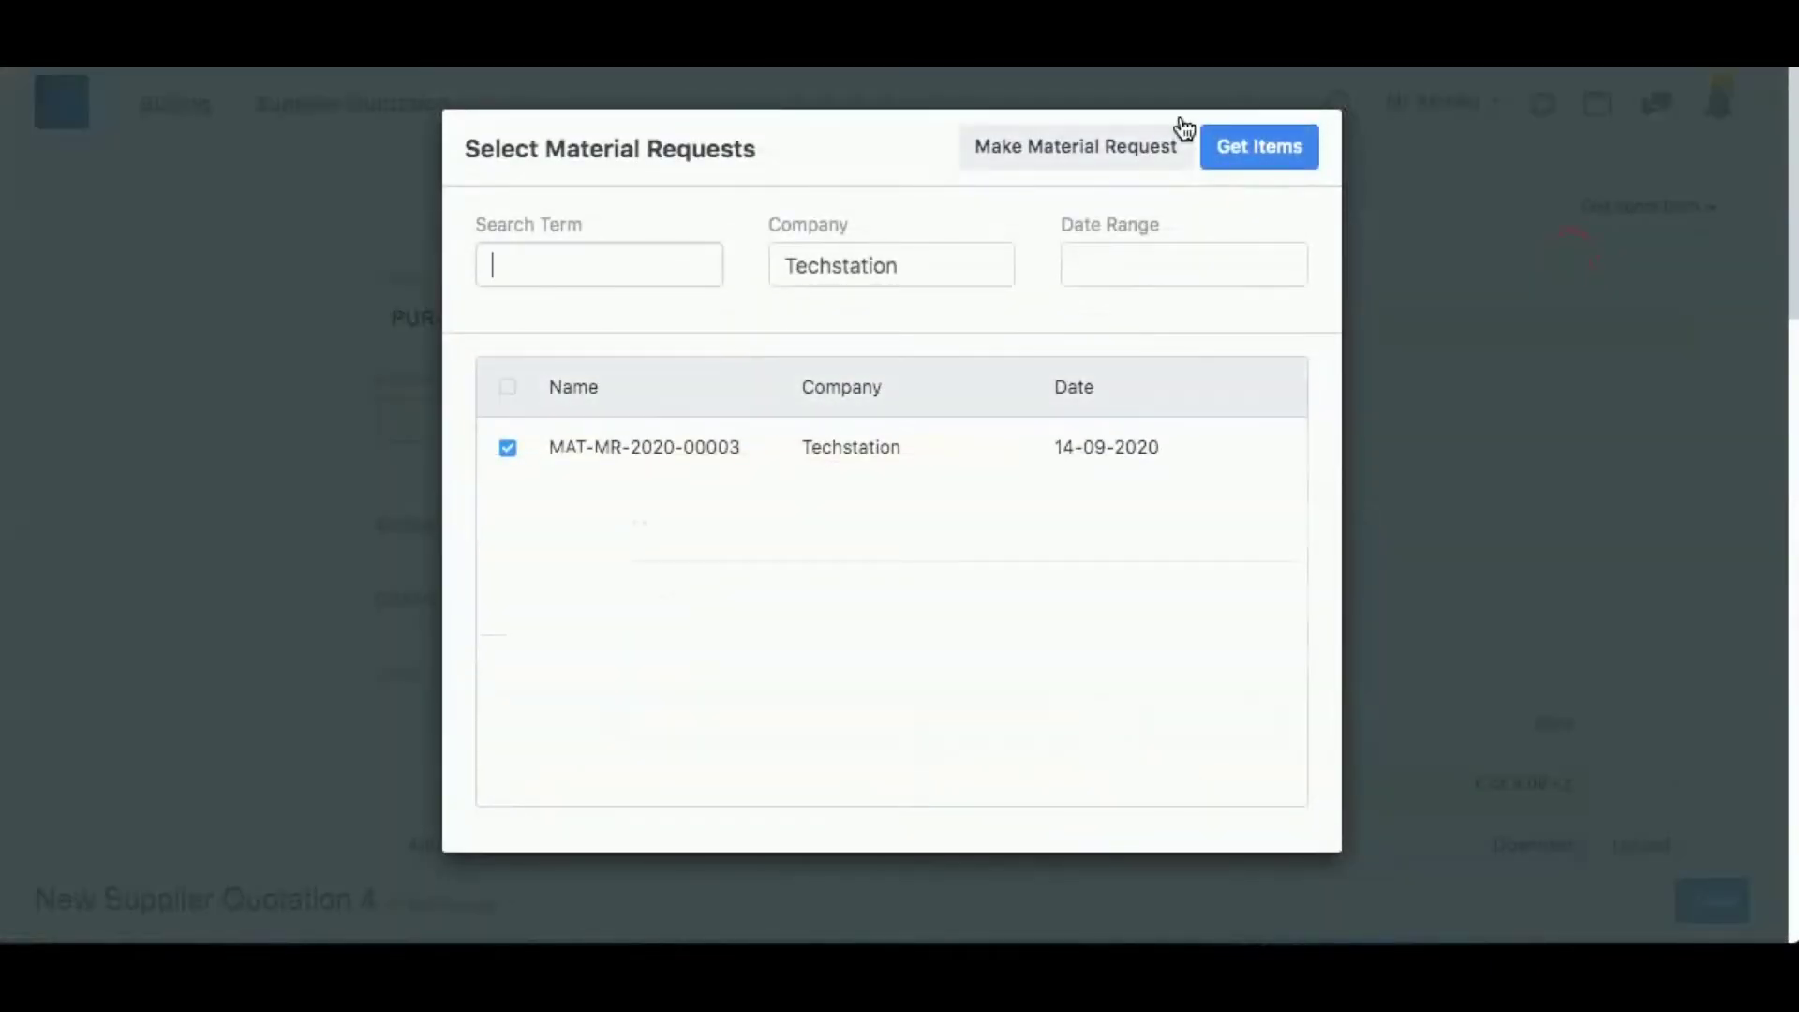
pyautogui.click(1258, 149)
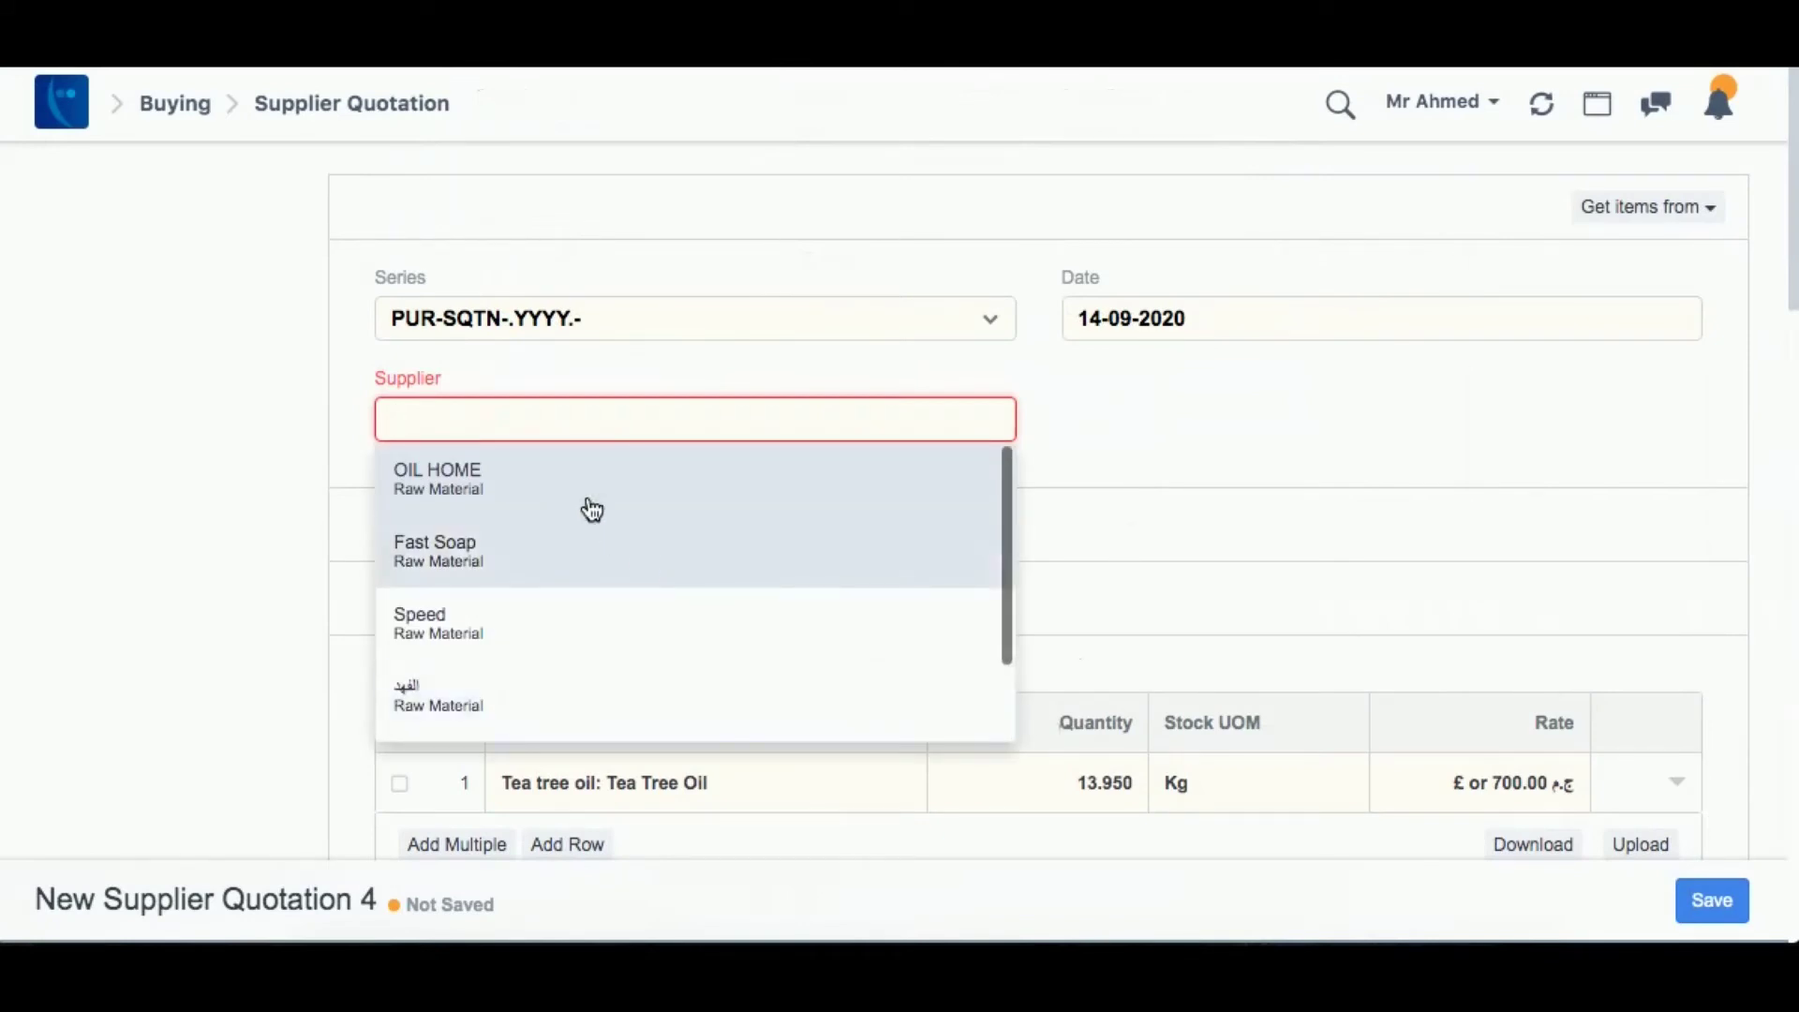
pyautogui.click(593, 509)
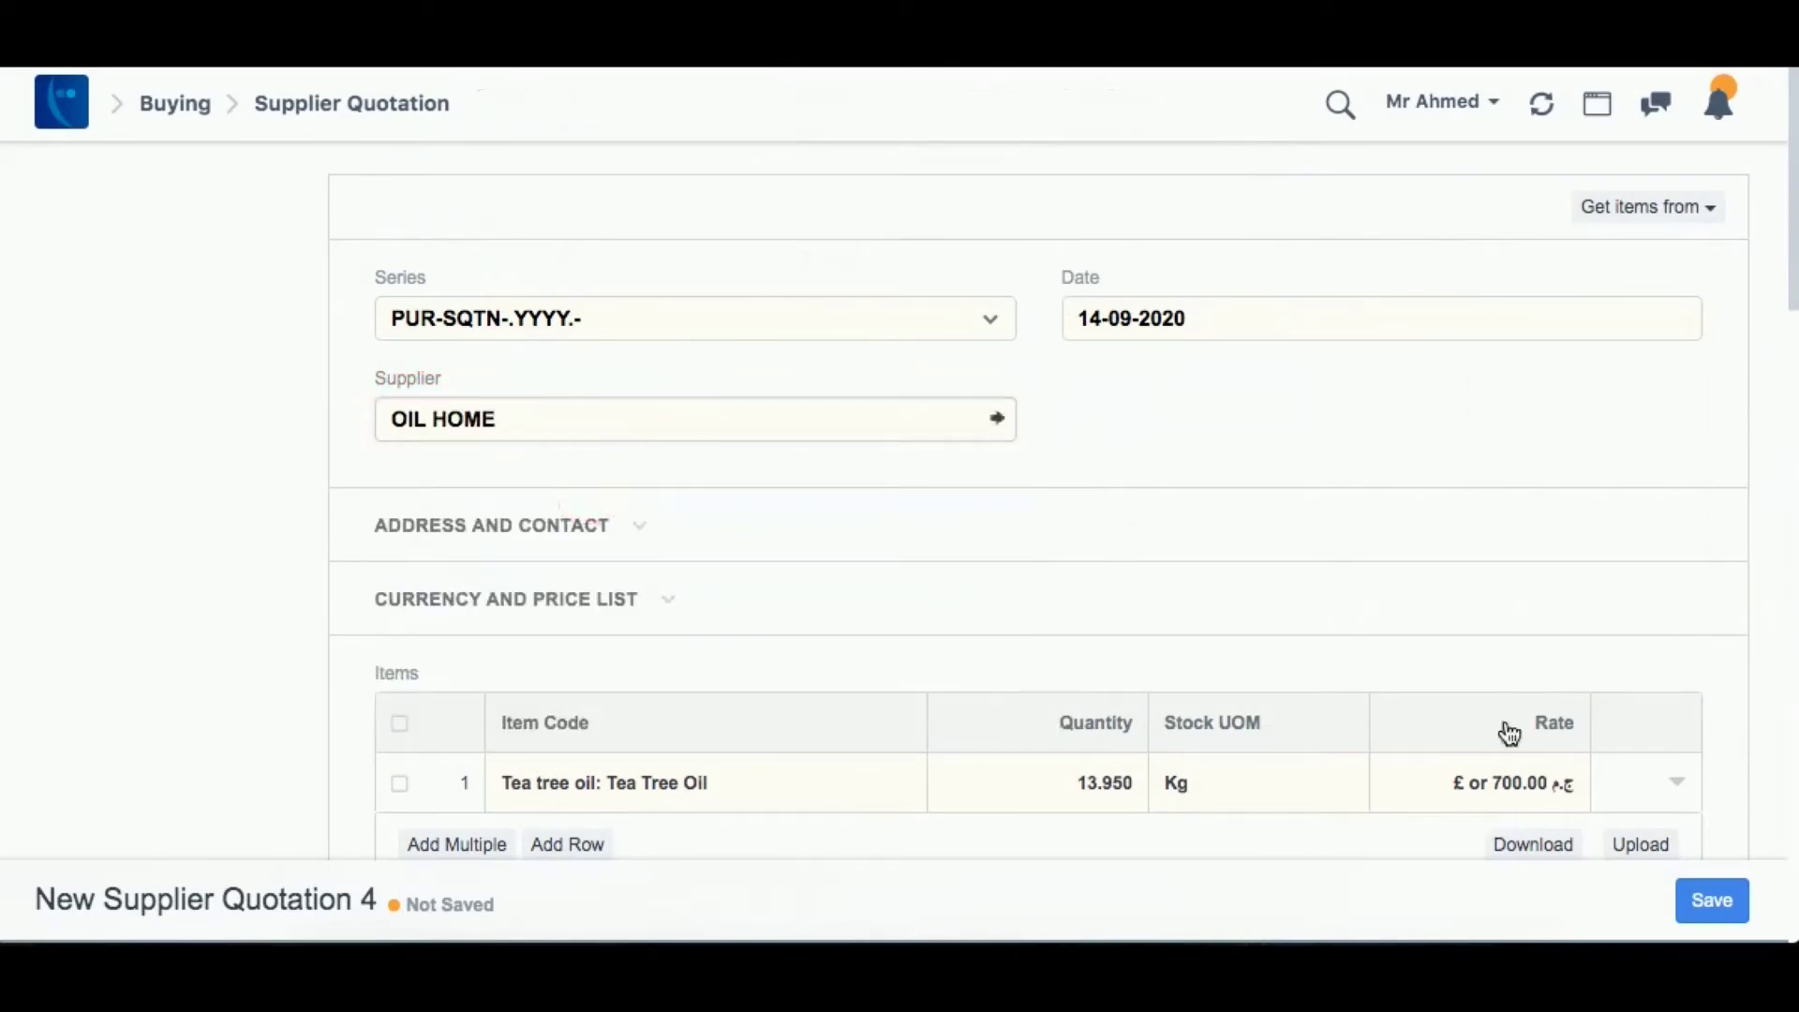
# Save and submit the OIL HOME supplier quotation, and review its item row
pyautogui.click(1722, 901)
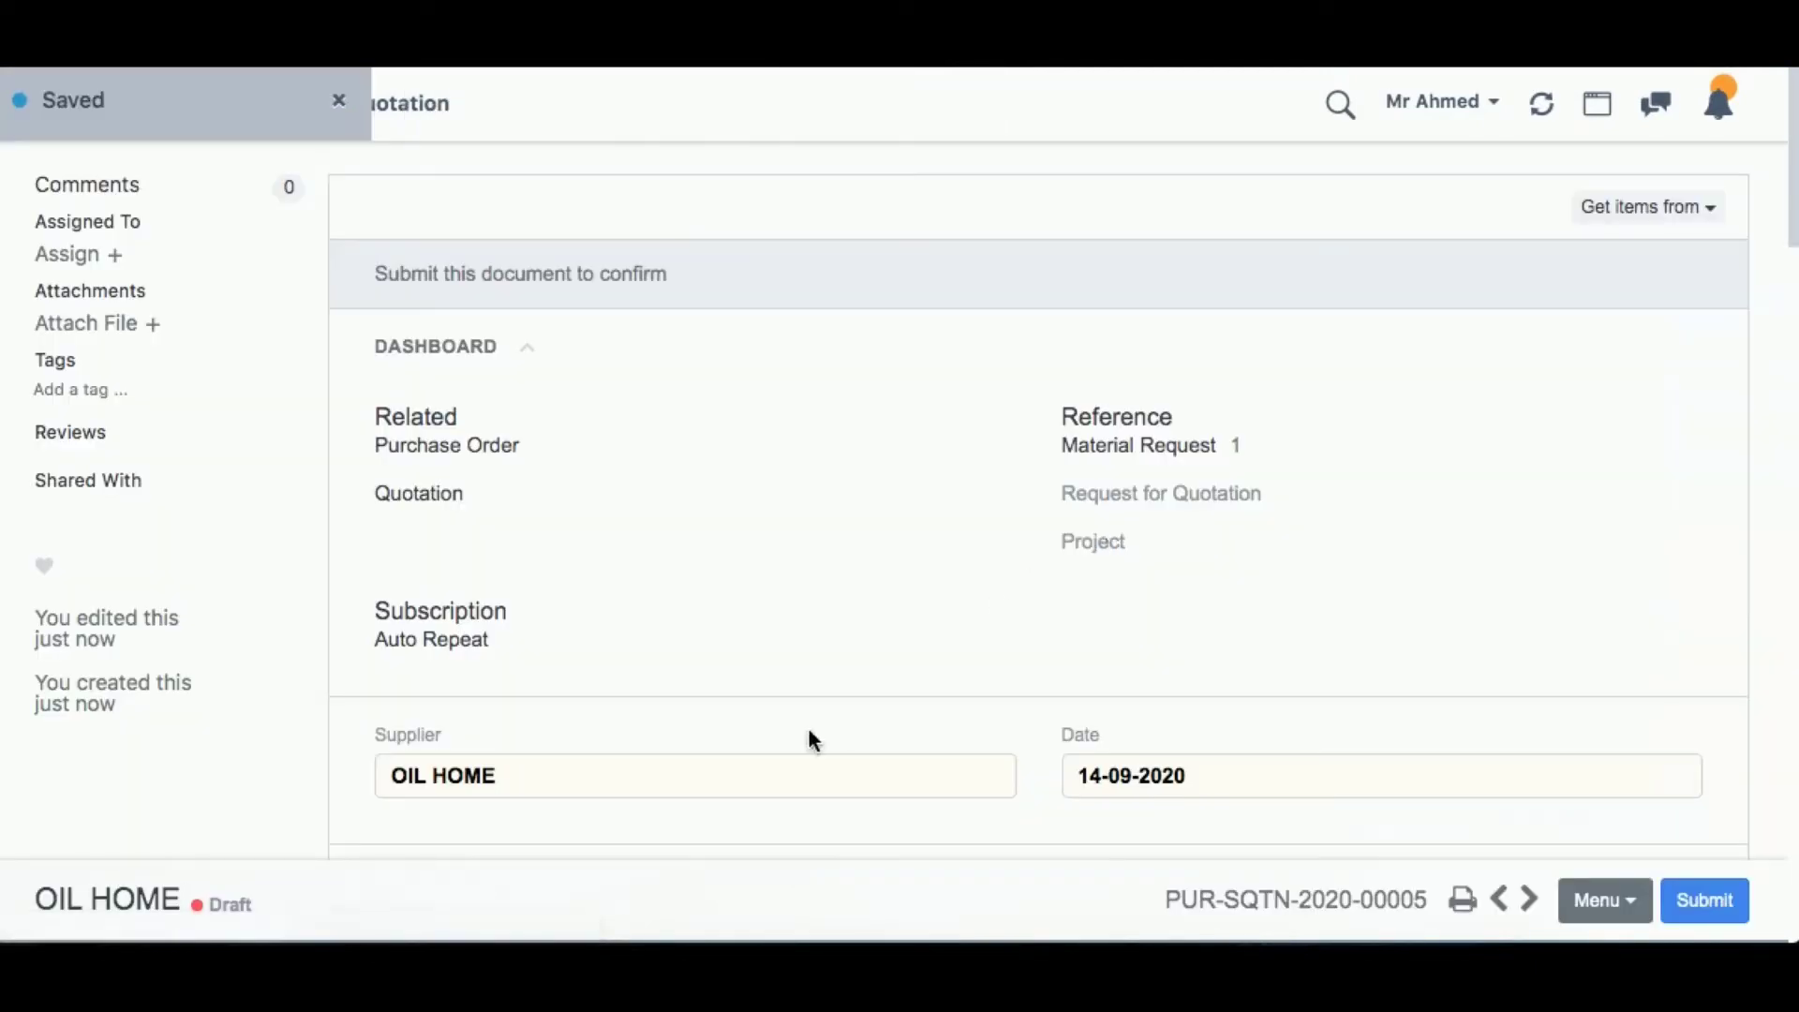
pyautogui.scroll(-1, 807, 737)
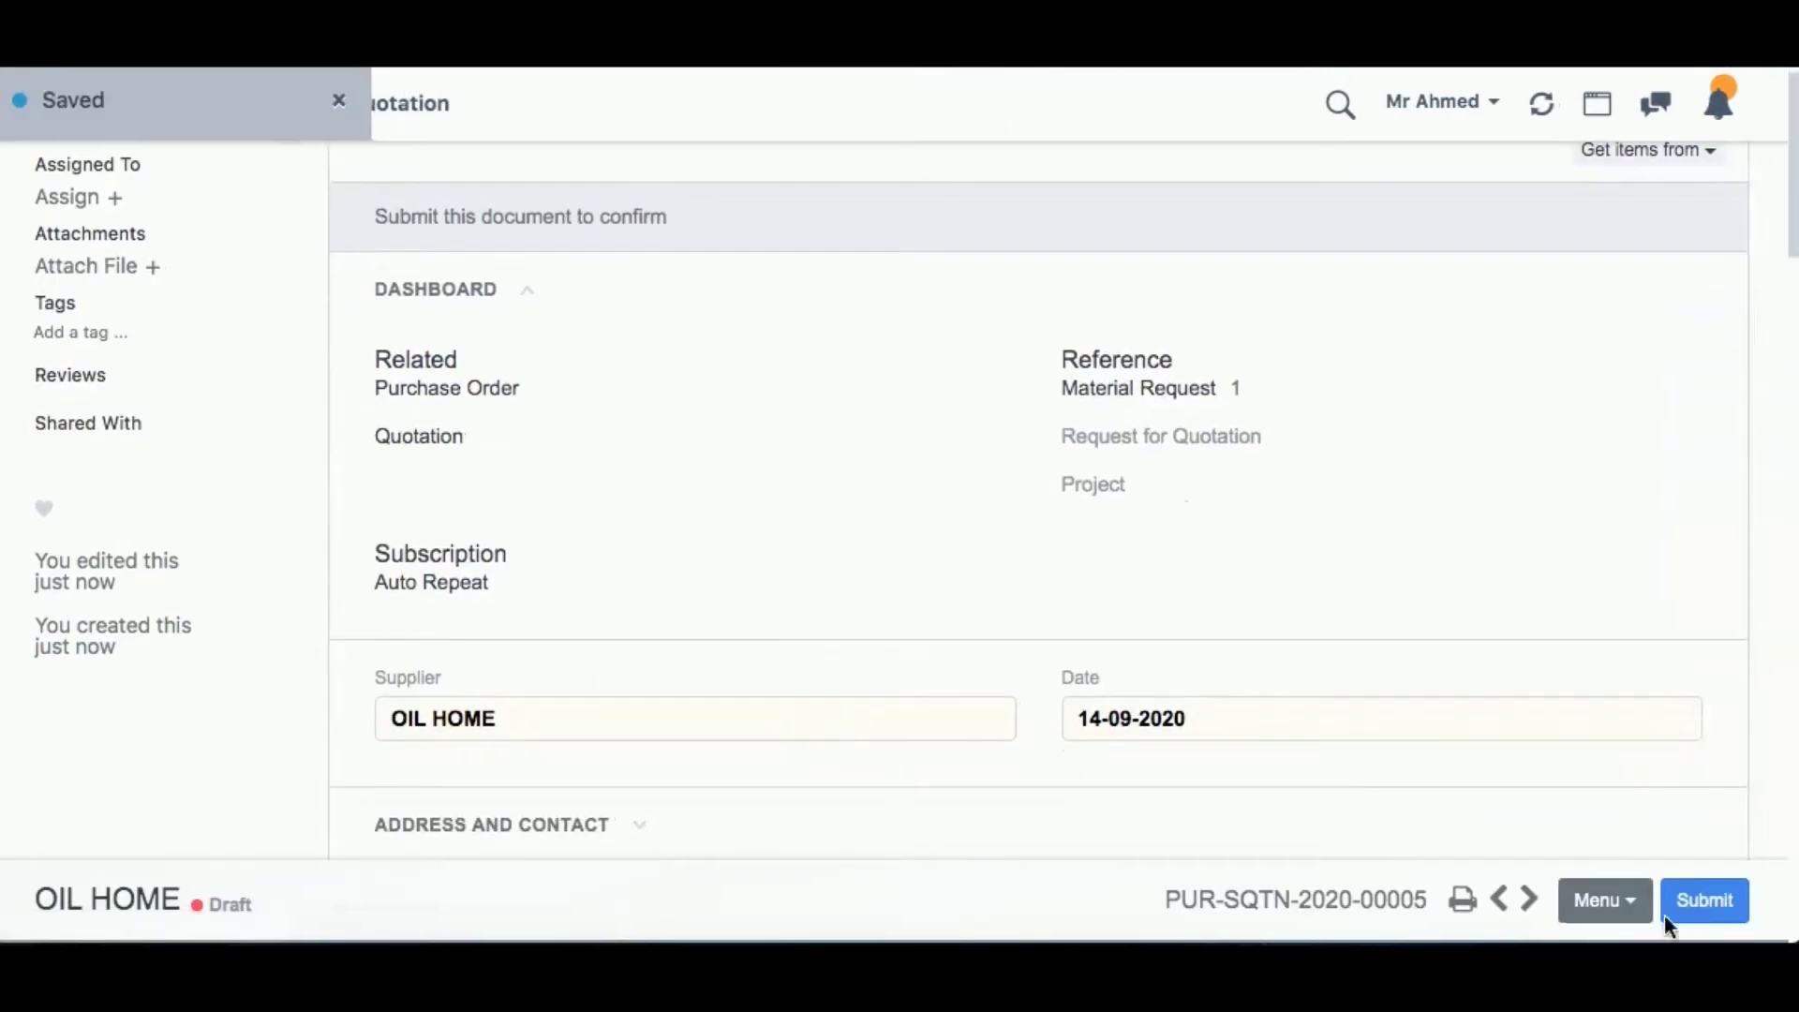
pyautogui.click(1700, 898)
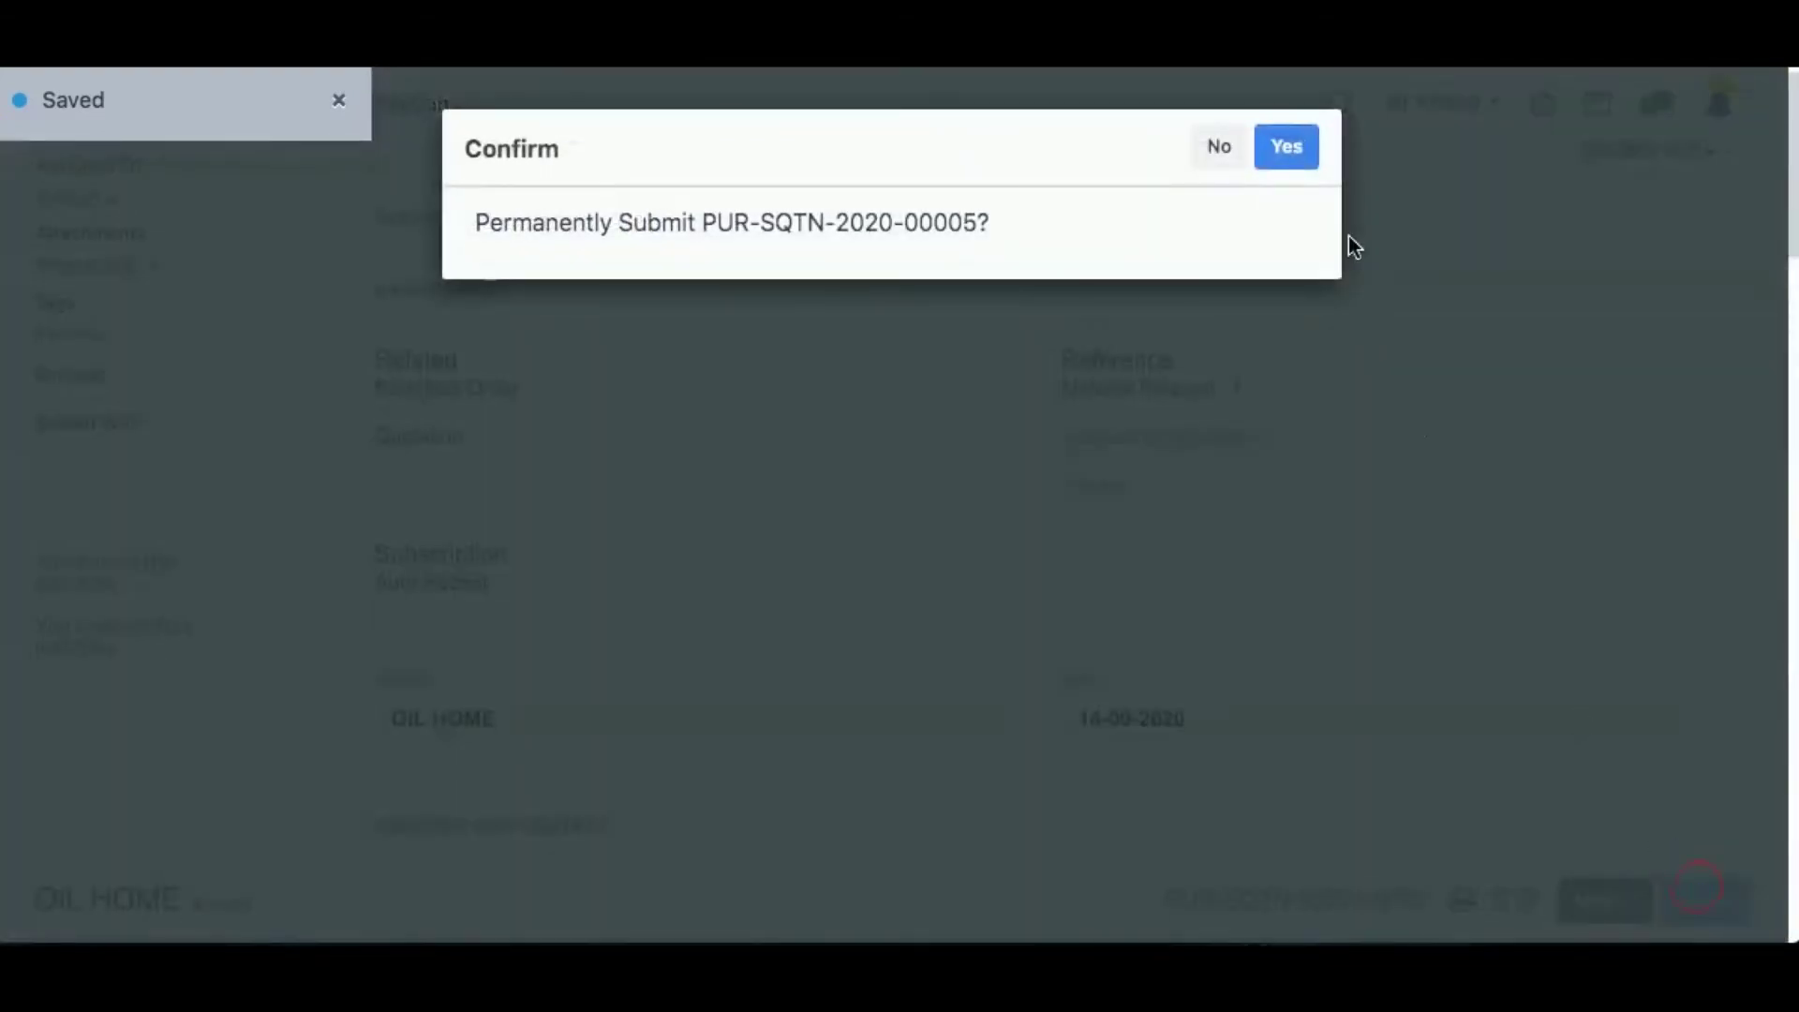
pyautogui.click(1288, 148)
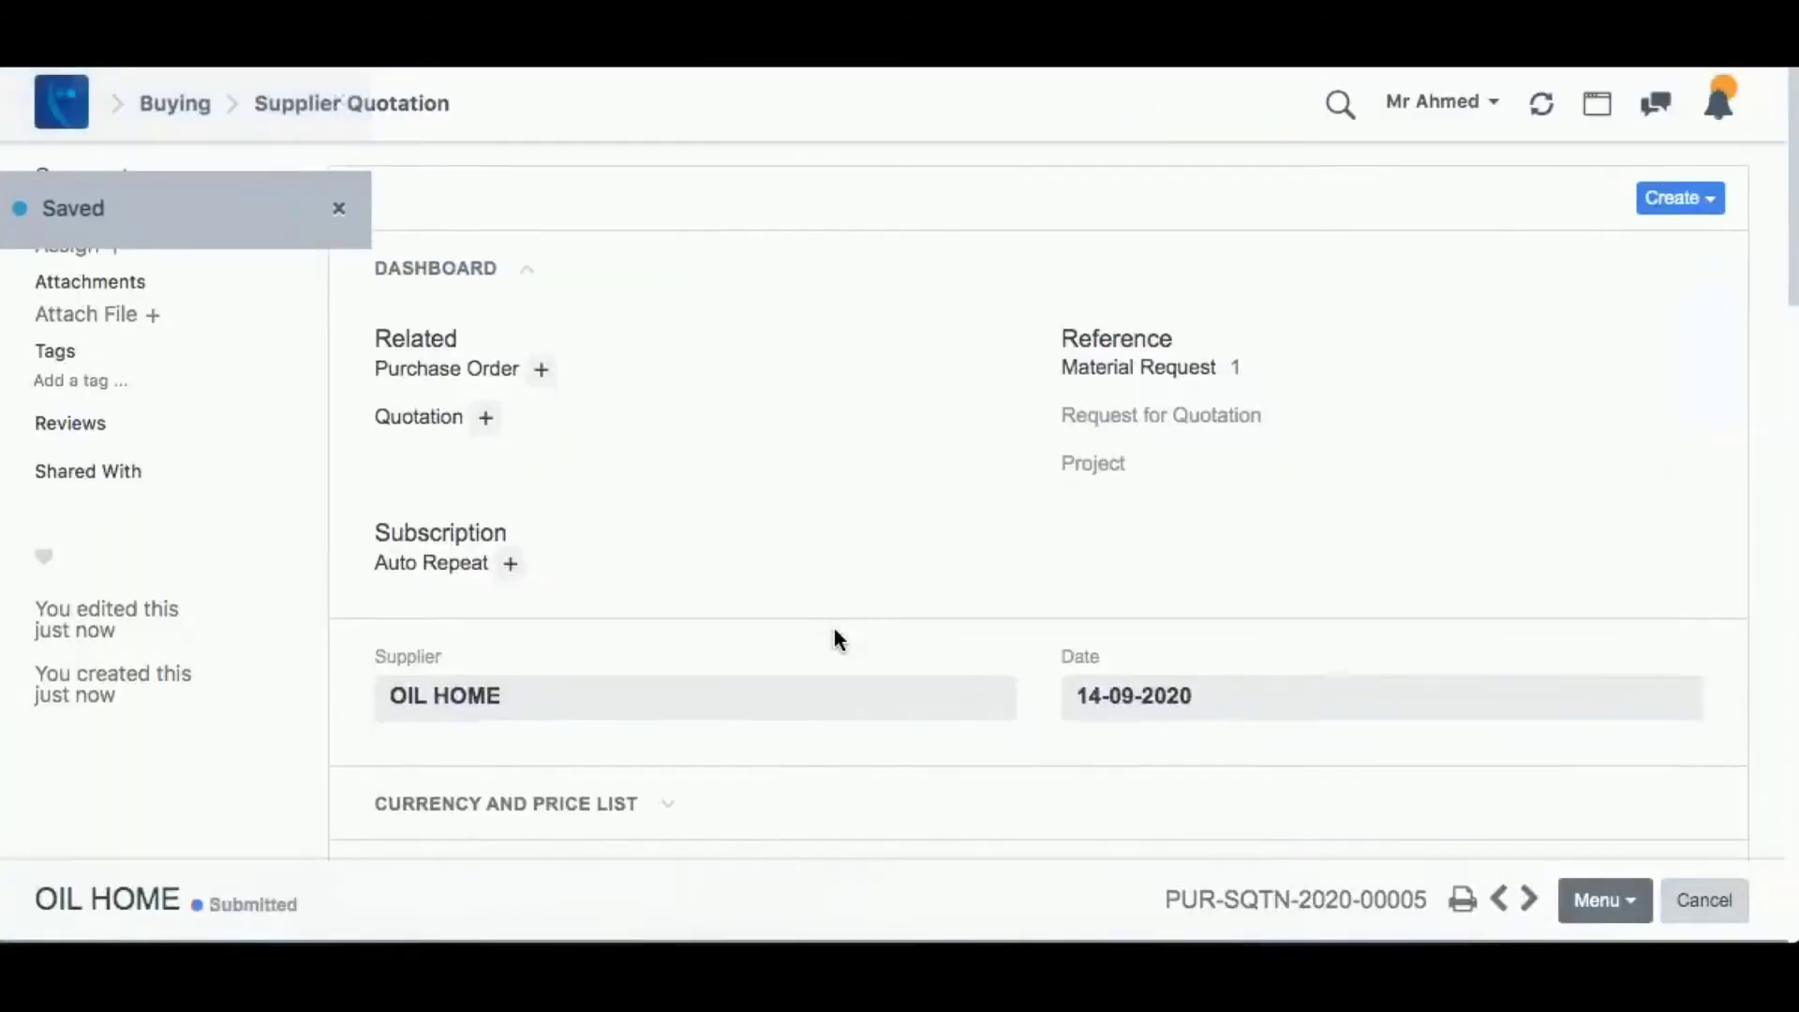
pyautogui.scroll(-3, 839, 640)
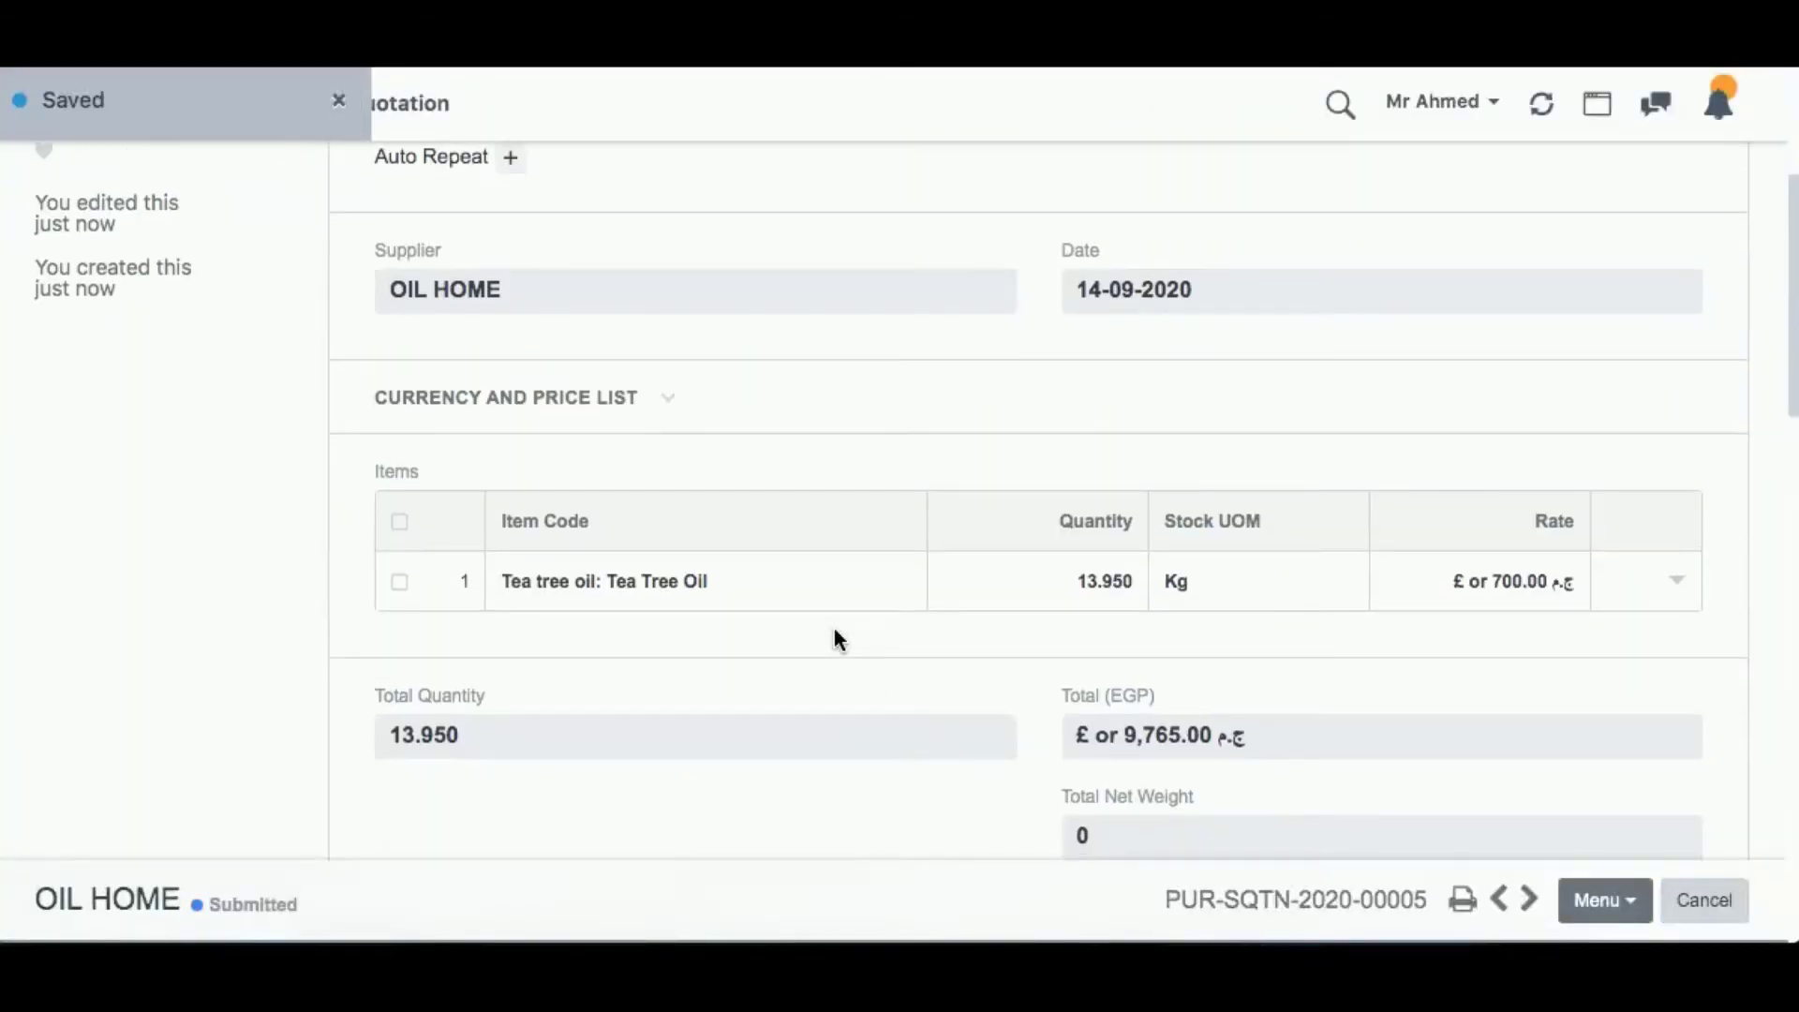
# Create another supplier quotation with the items from material request MAT-MR-2020-00003 and Fast Soap as the supplier
pyautogui.hotkey('ctrl', 'b')
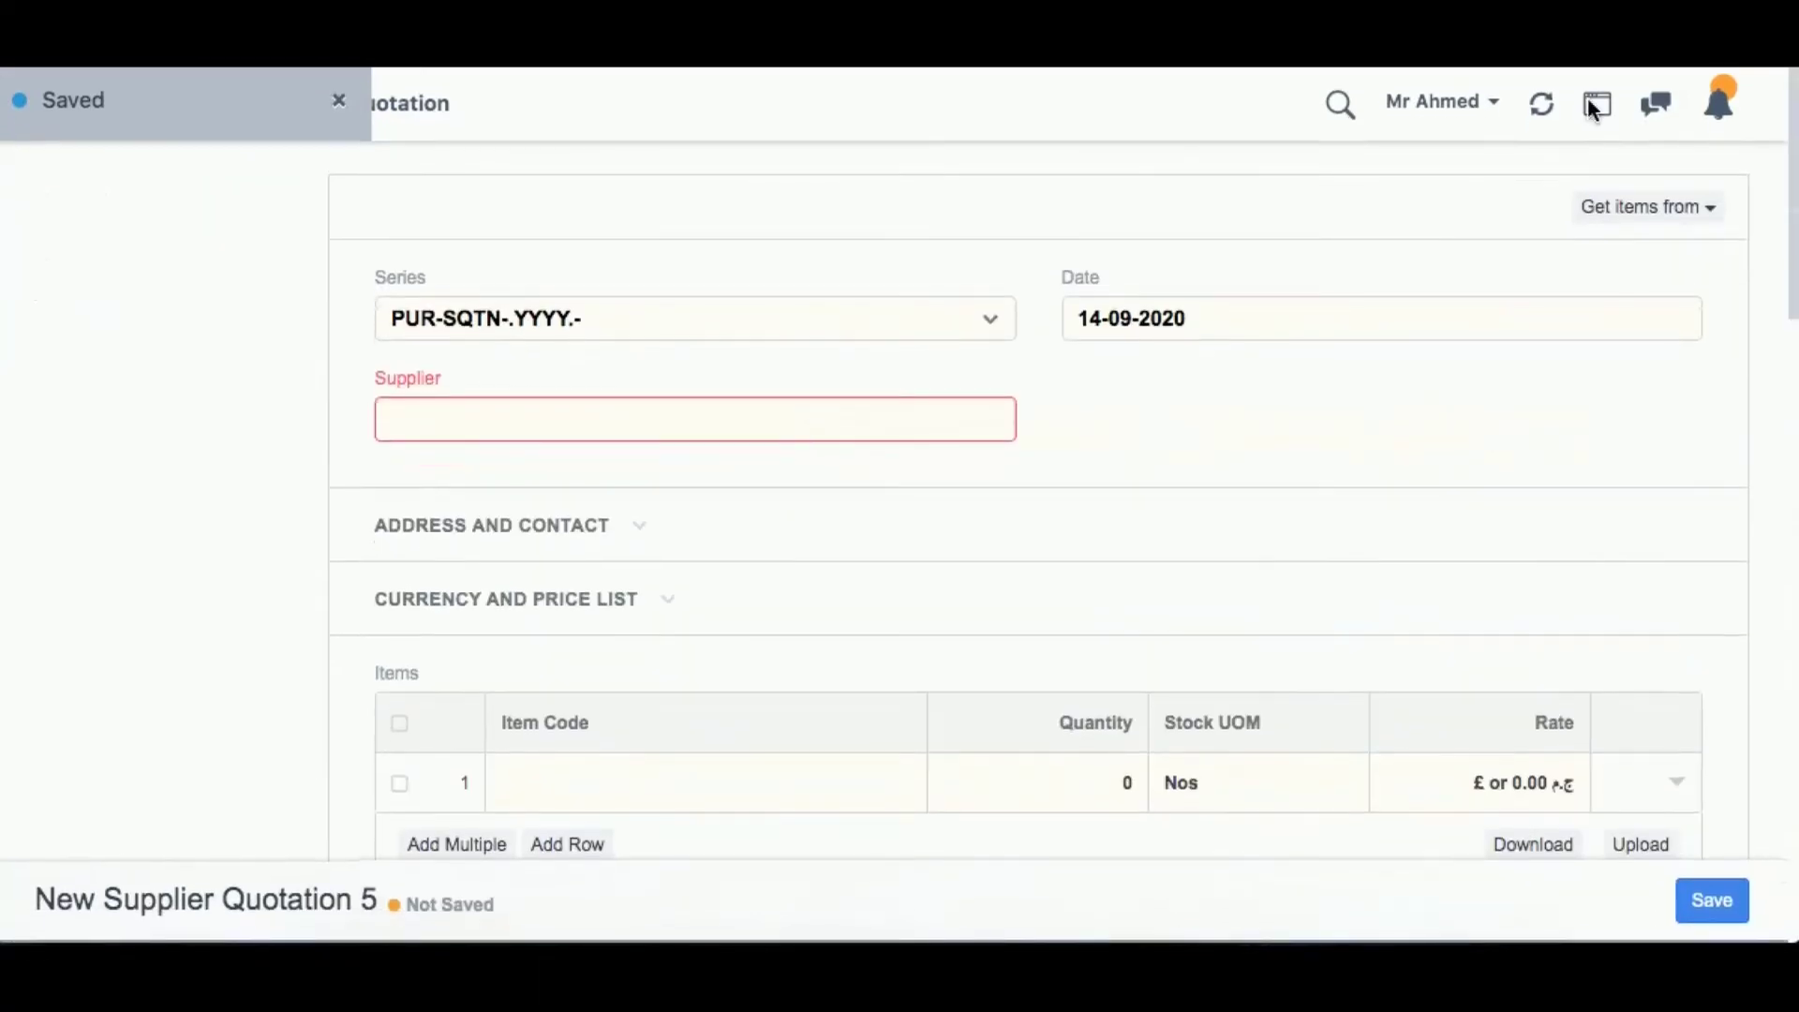
pyautogui.click(1709, 208)
pyautogui.click(1559, 260)
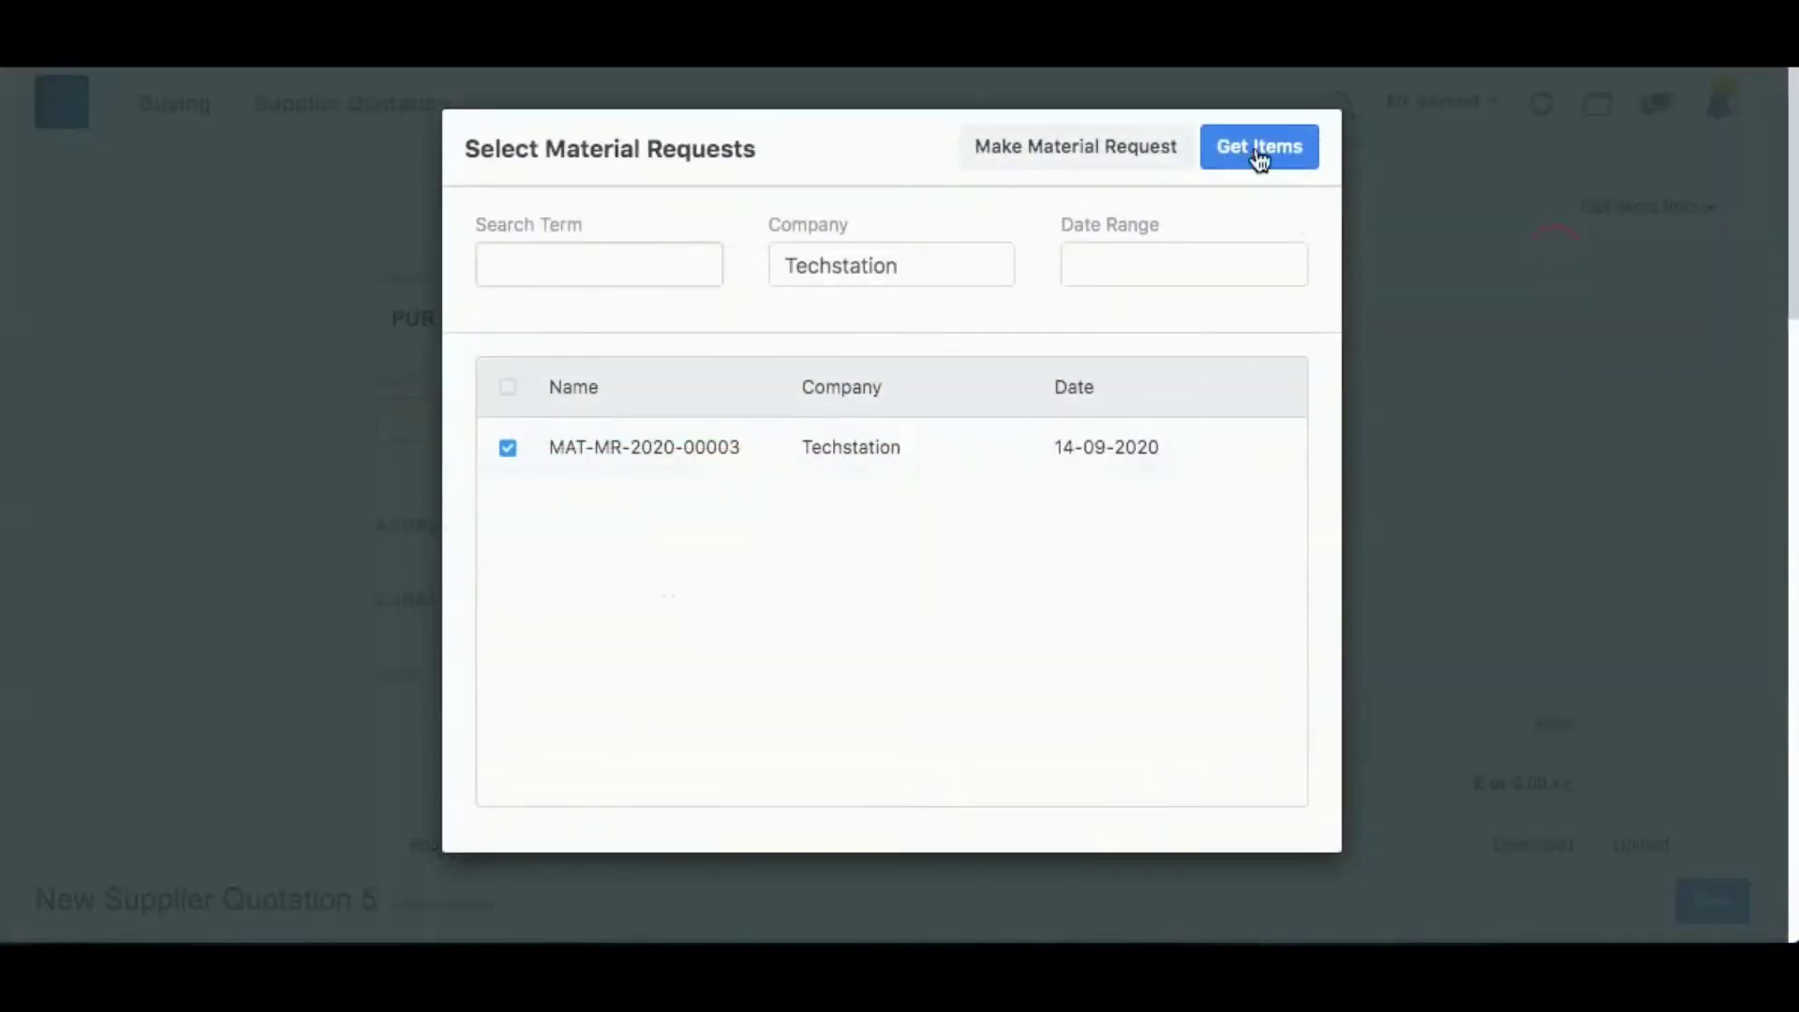
pyautogui.click(1261, 155)
pyautogui.click(632, 405)
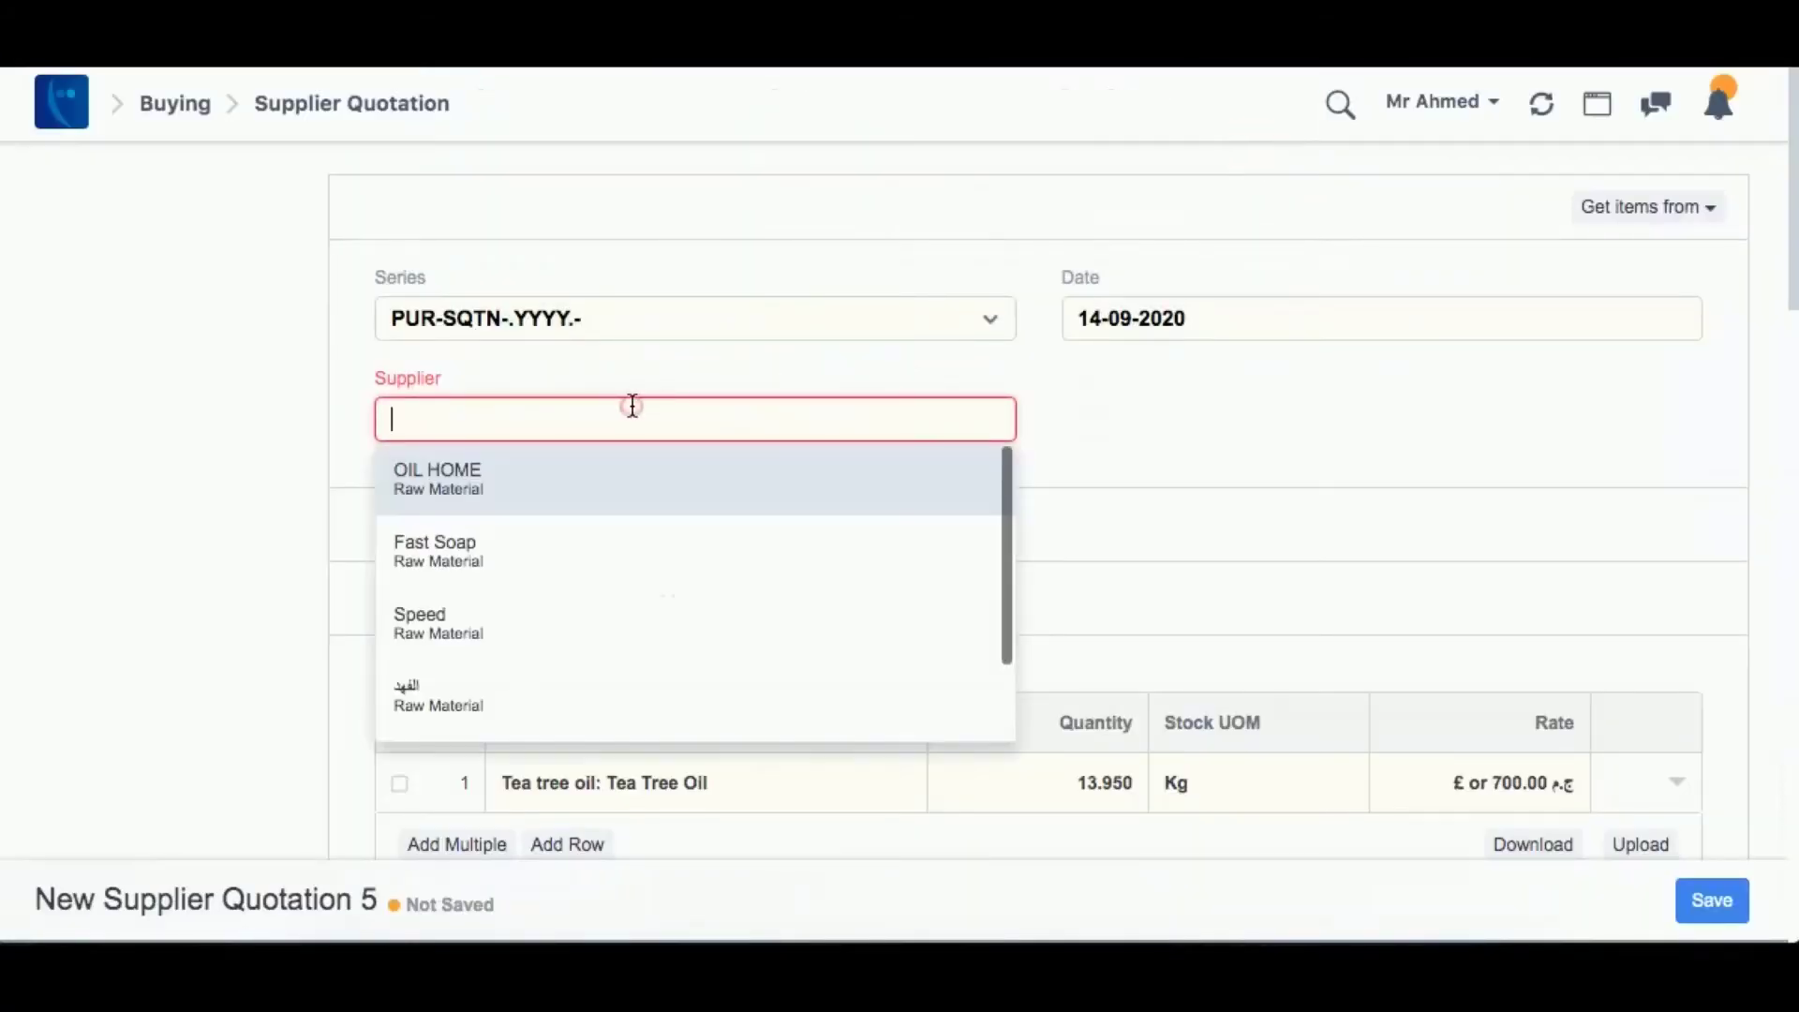
pyautogui.click(463, 557)
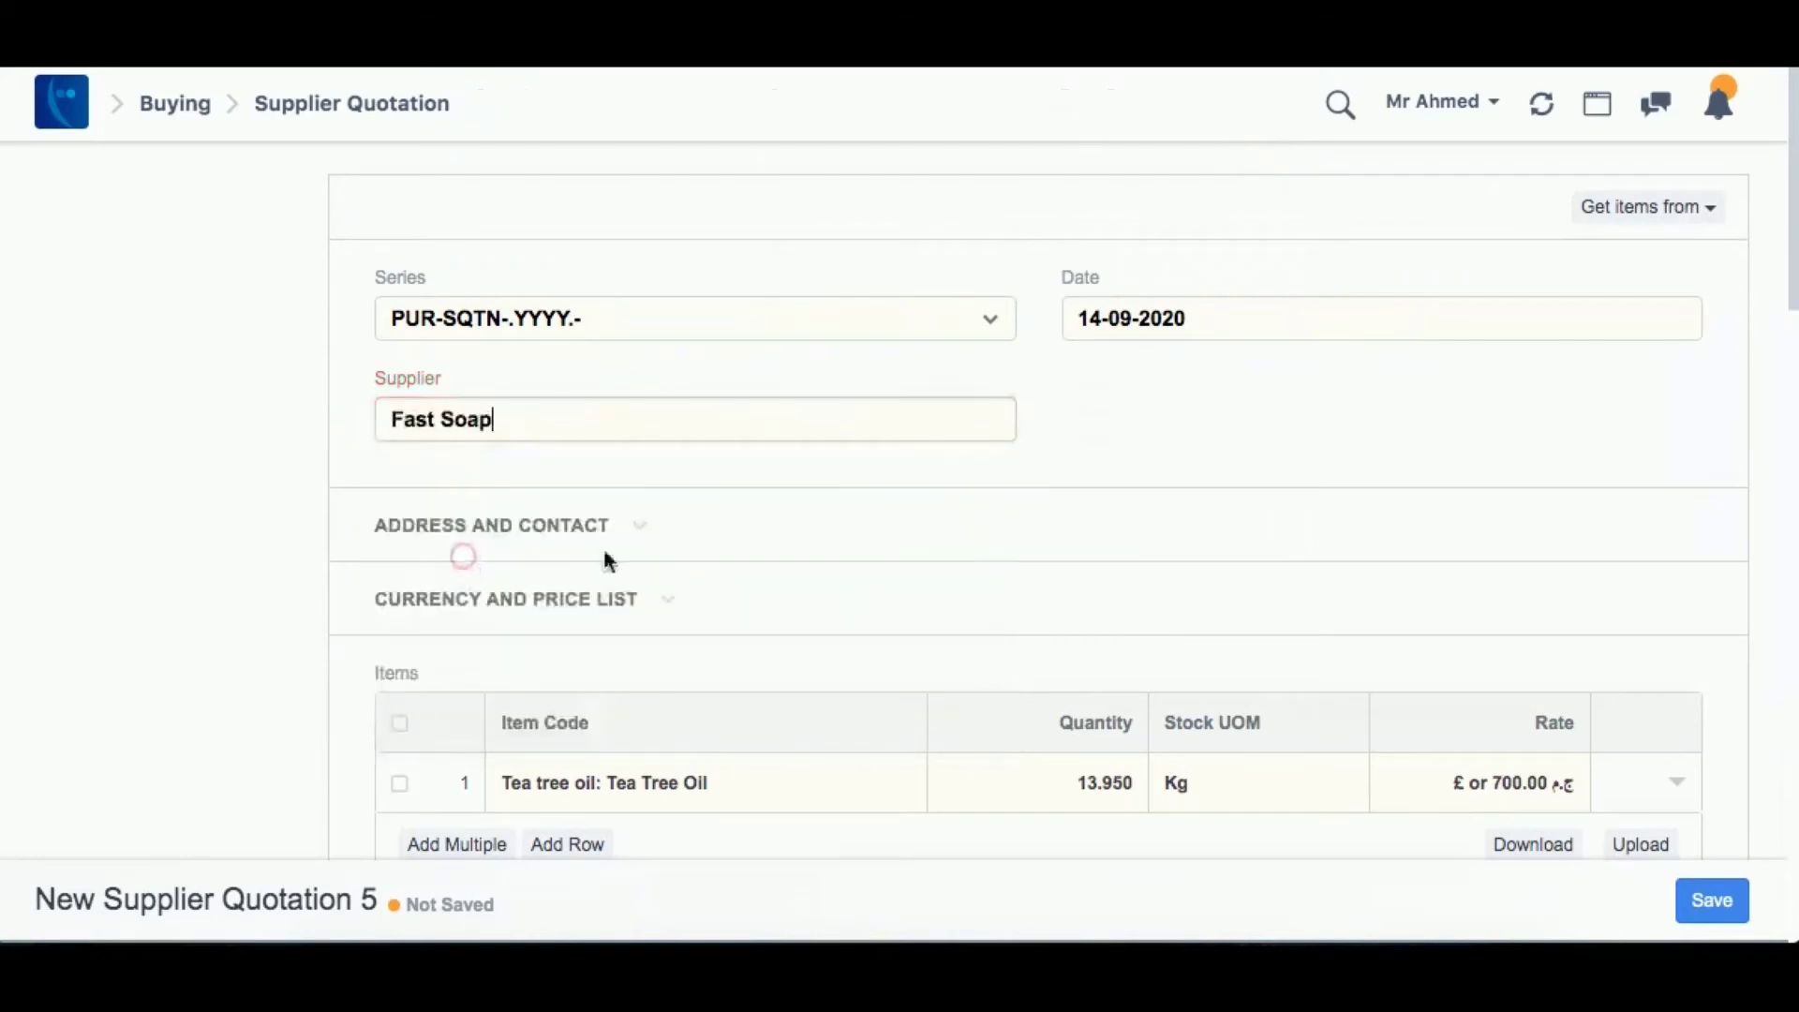
# Change the Tea tree oil rate in the Fast Soap quotation, and save and submit the quotation
pyautogui.click(1419, 779)
pyautogui.click(1415, 780)
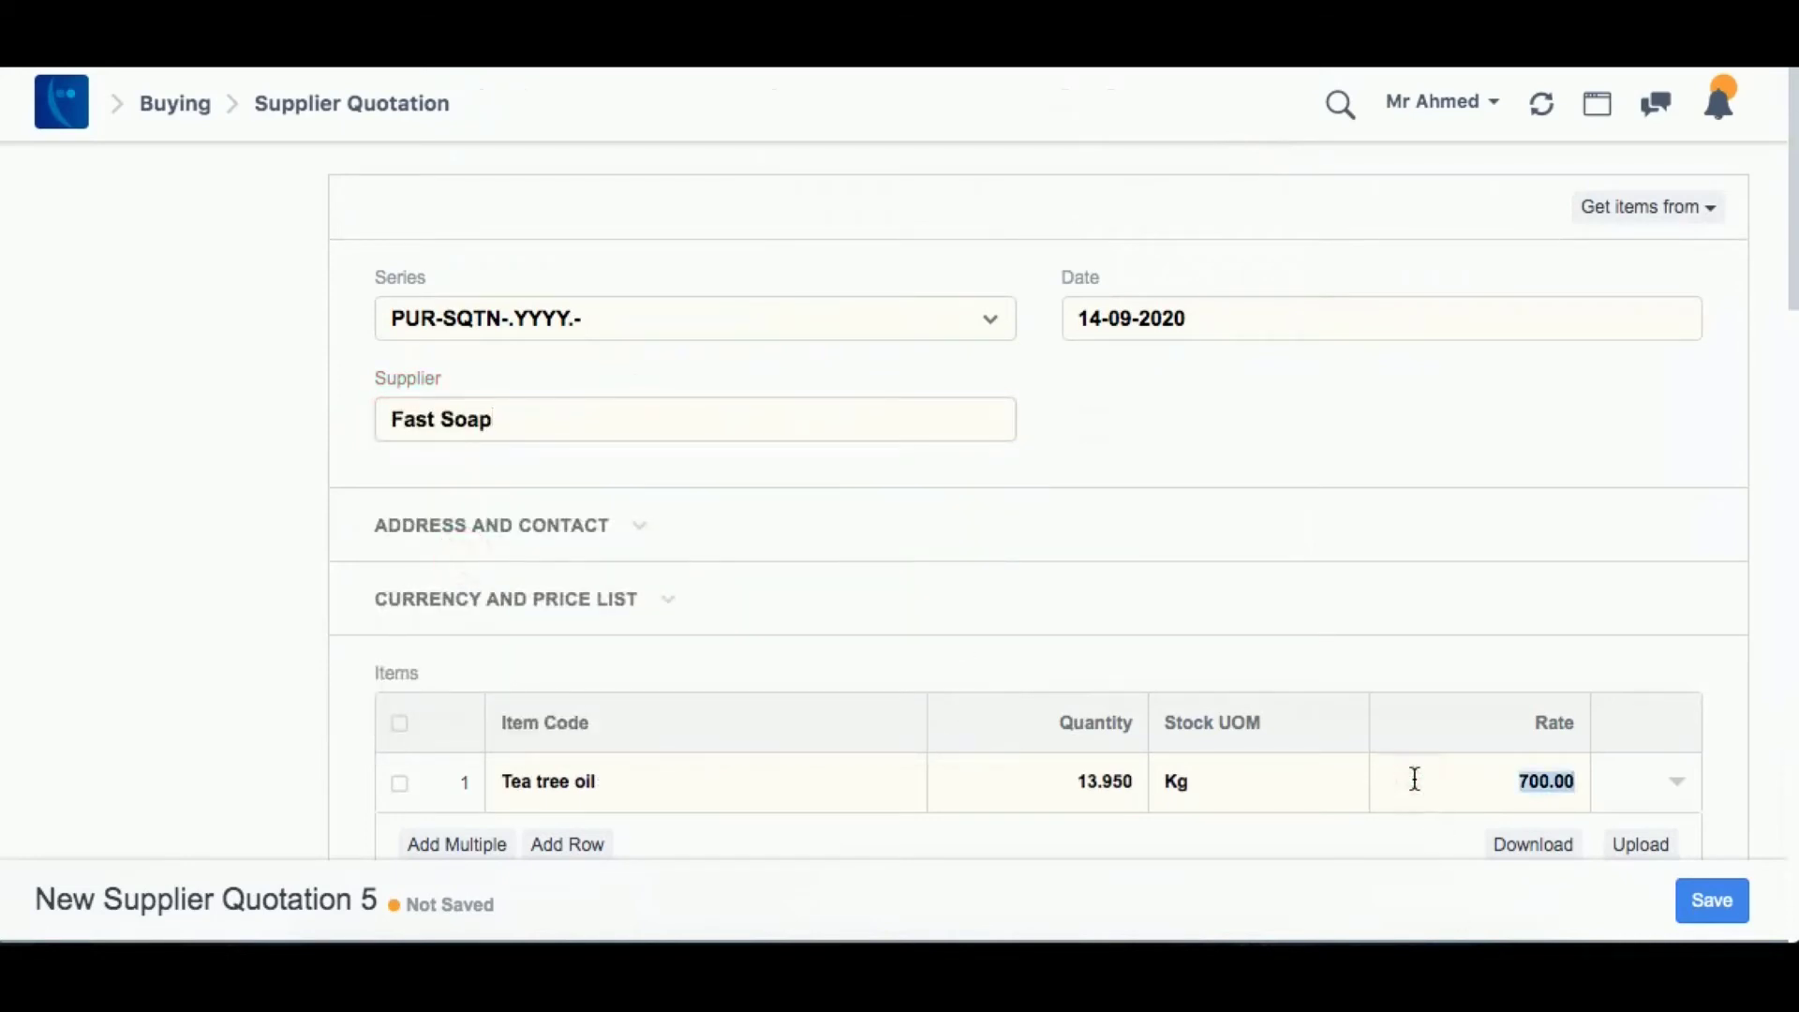
pyautogui.write('6')
pyautogui.click(1721, 903)
pyautogui.click(1720, 905)
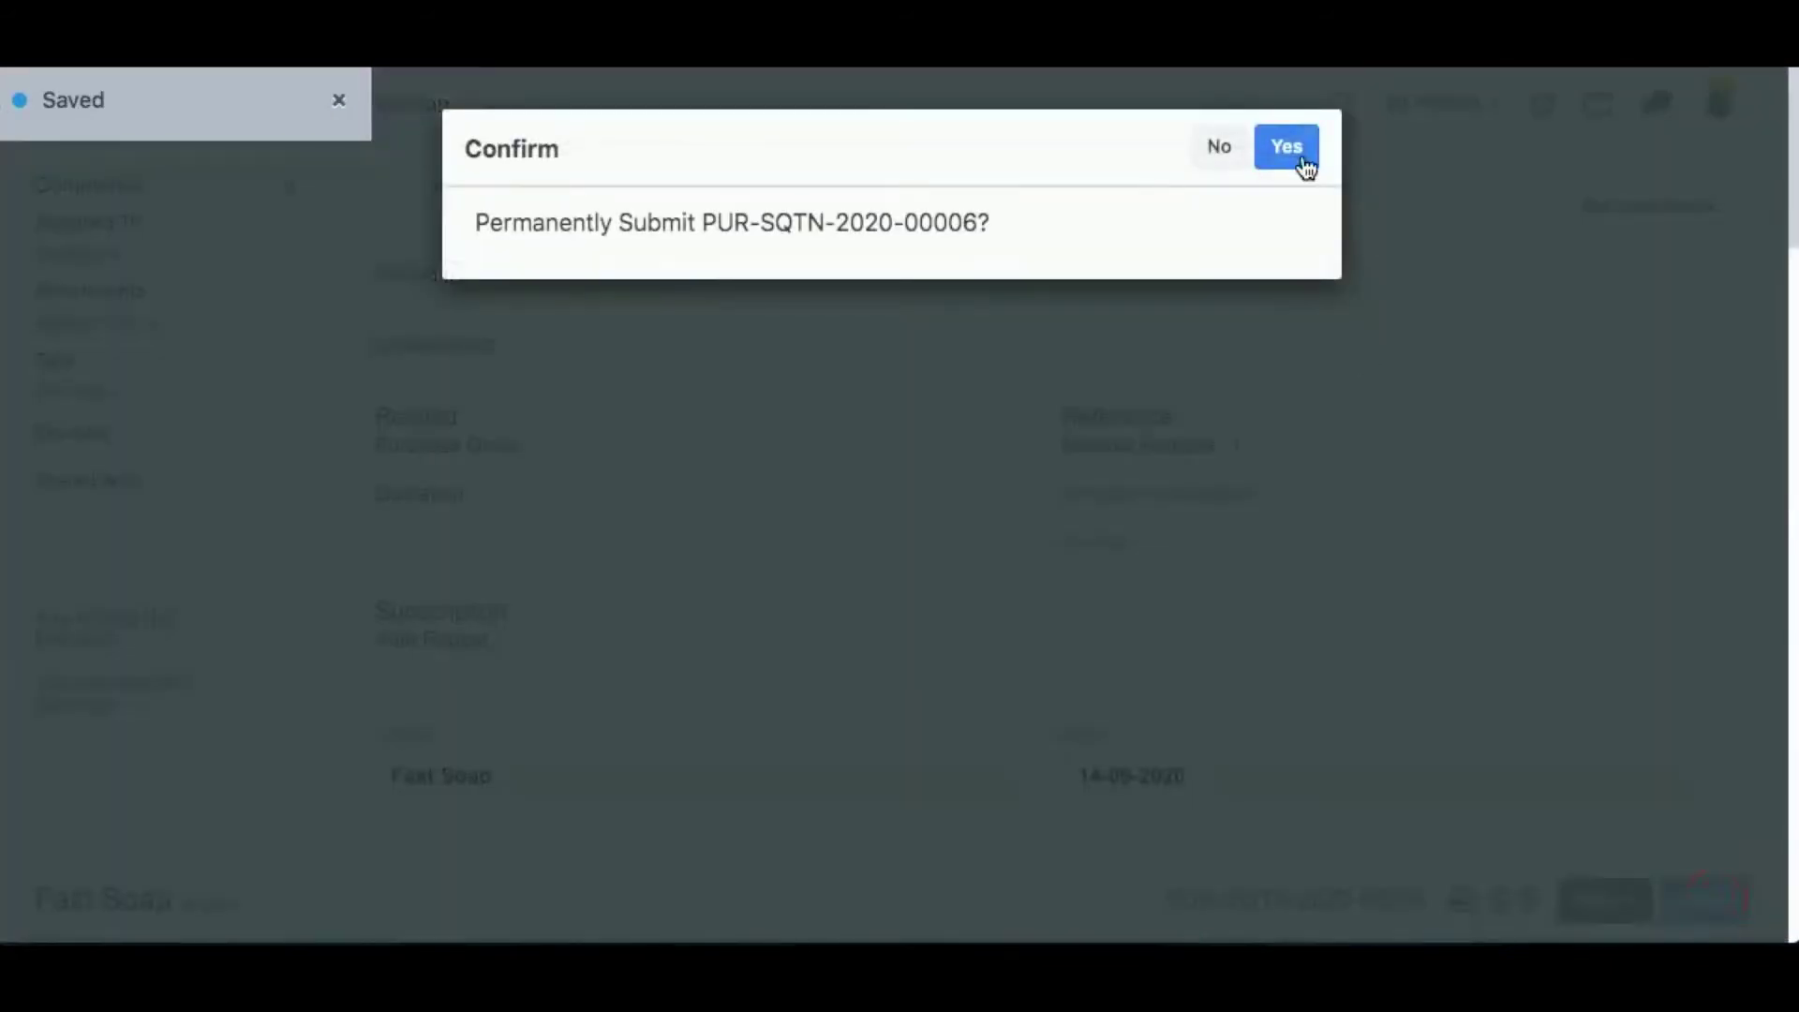
pyautogui.click(1303, 161)
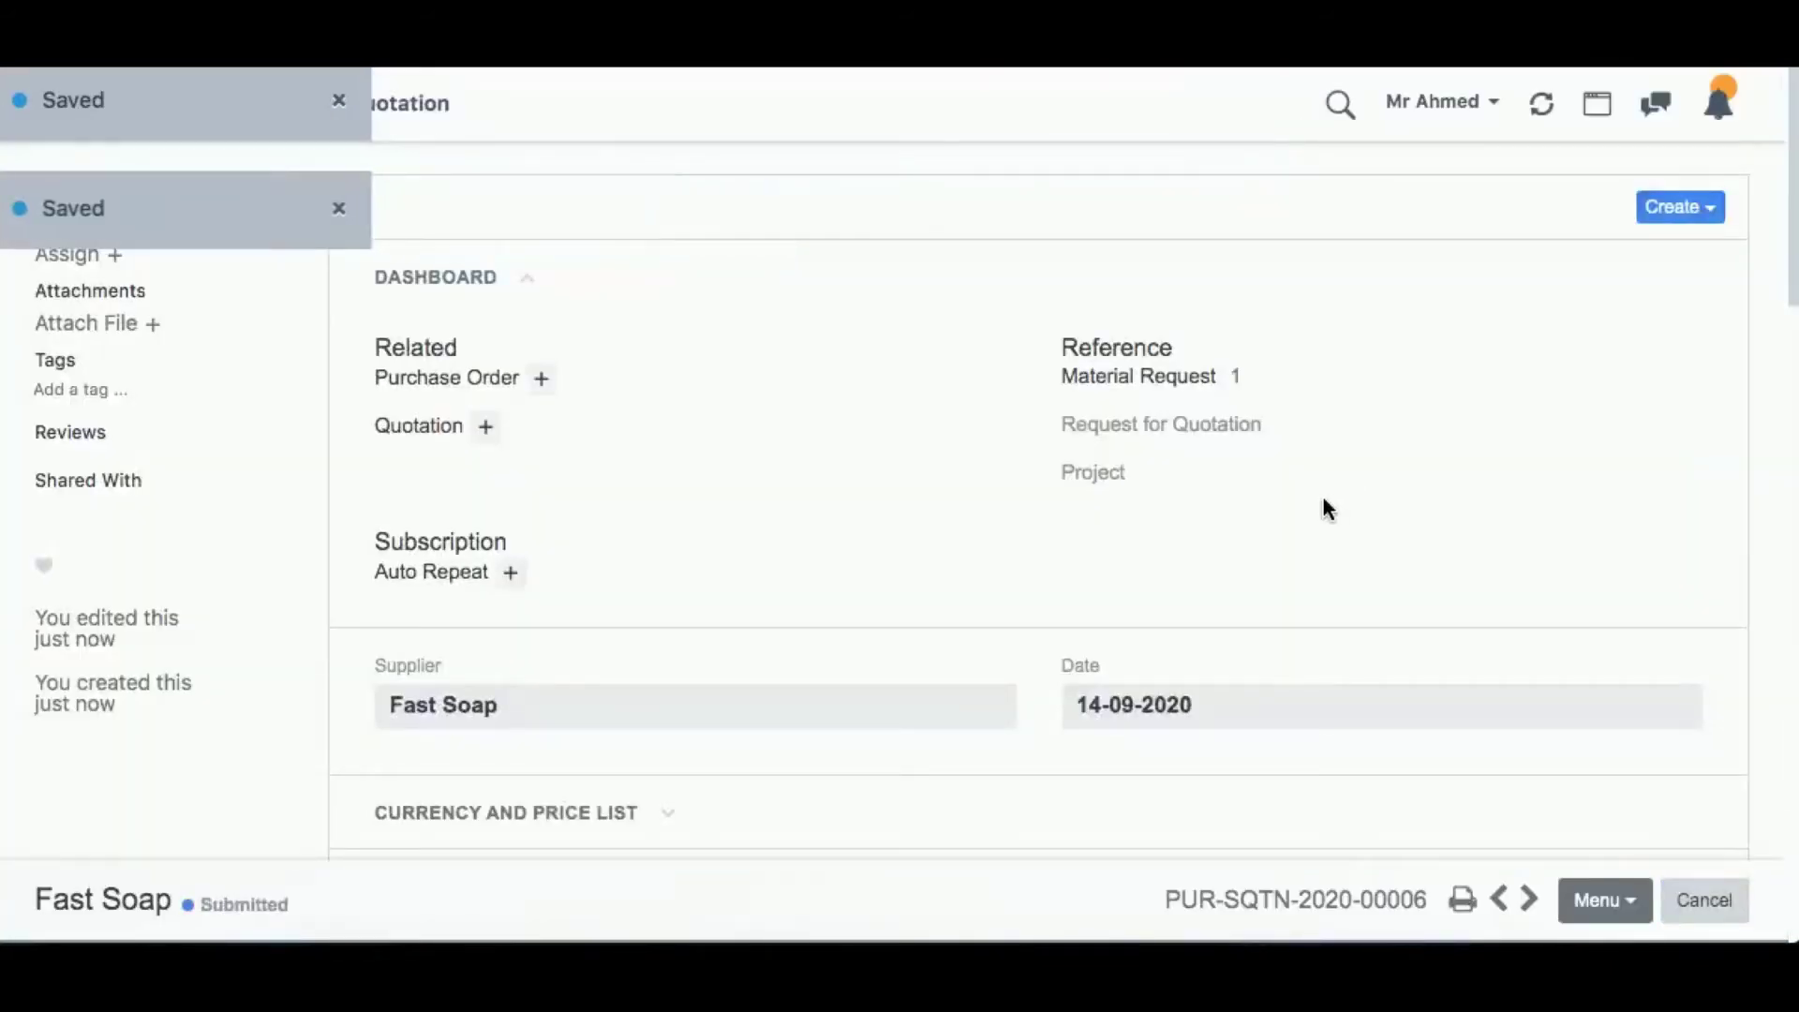
# Create a further supplier quotation for Speed with the items from material request MAT-MR-2020-00003
pyautogui.hotkey('ctrl', 'b')
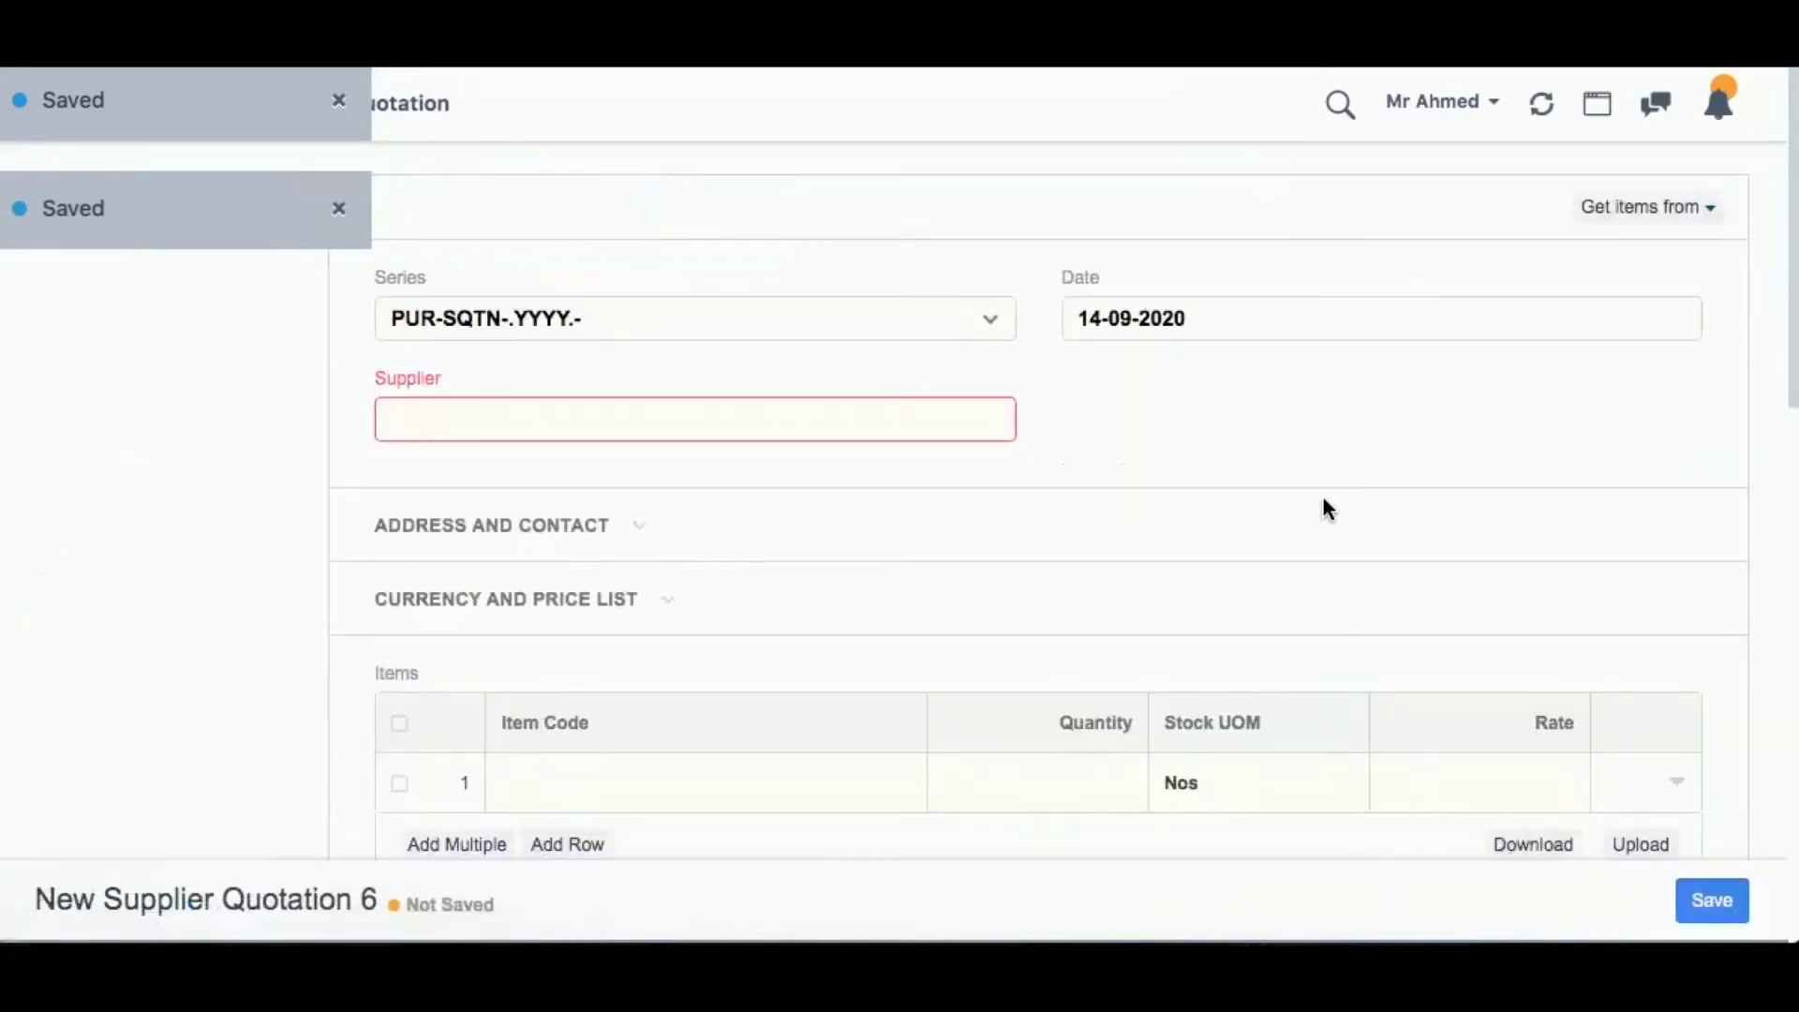
pyautogui.click(681, 415)
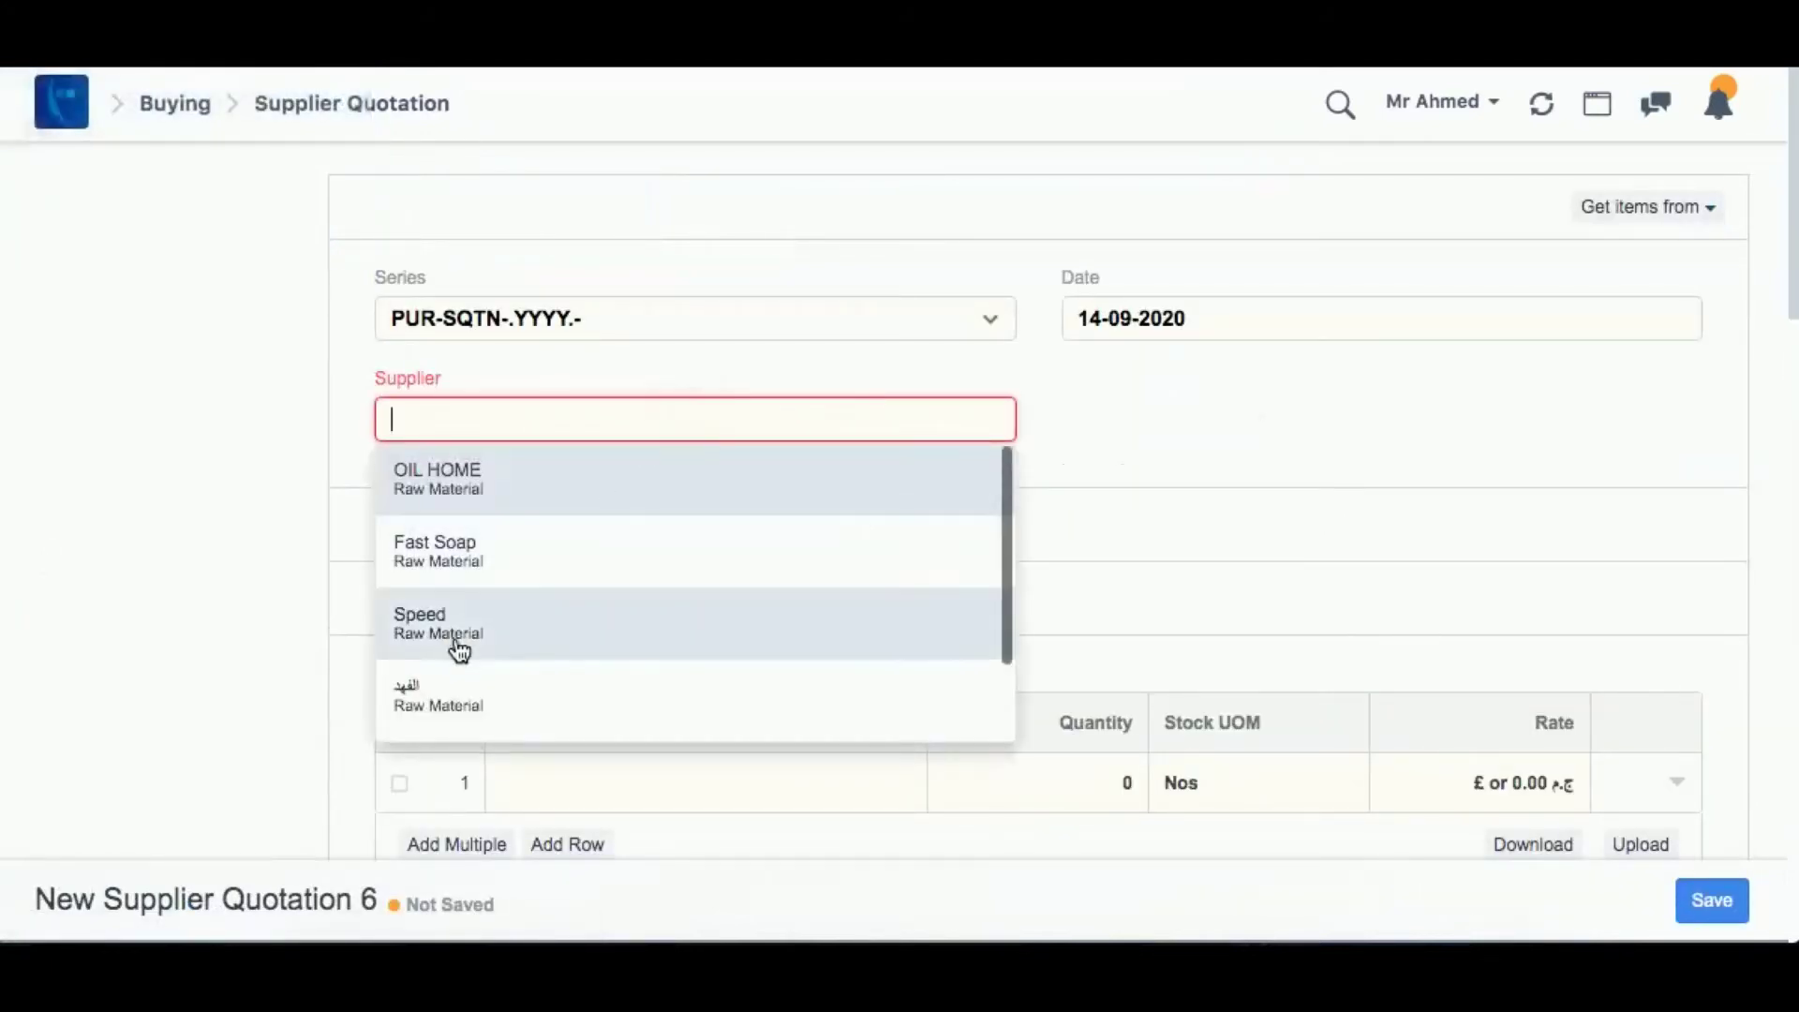
pyautogui.click(454, 638)
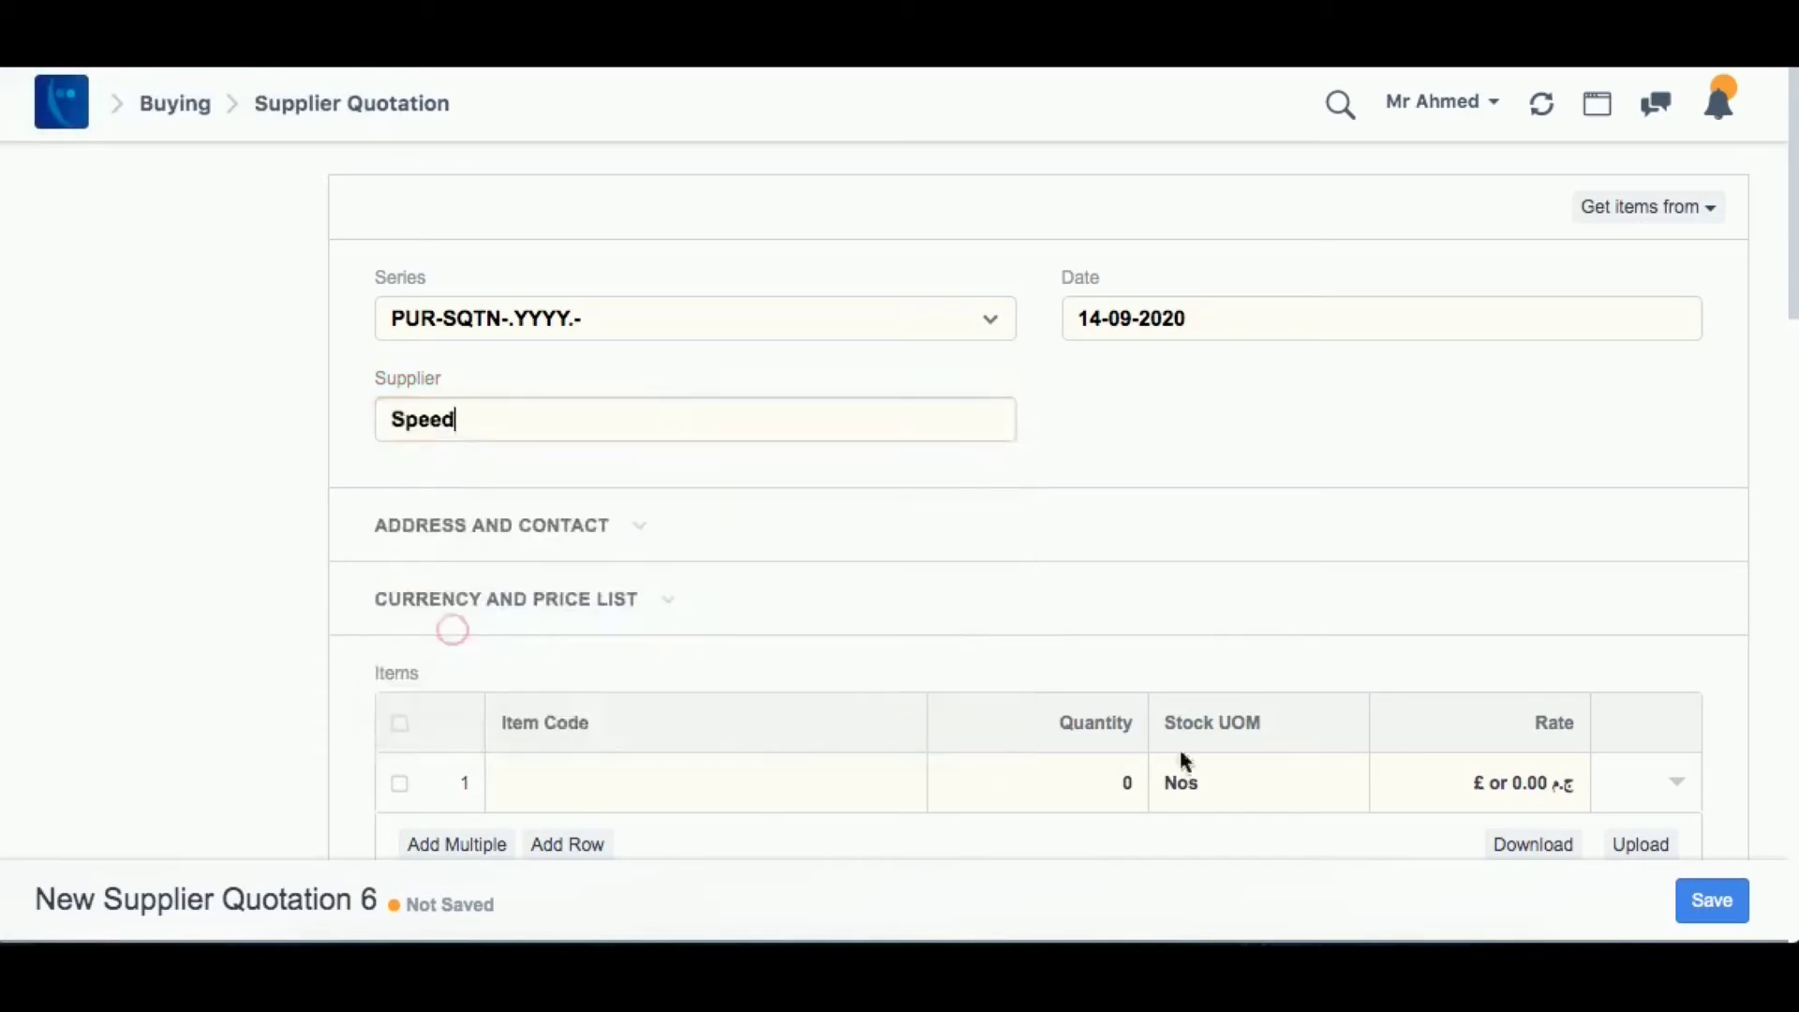
pyautogui.click(1722, 213)
pyautogui.click(1558, 285)
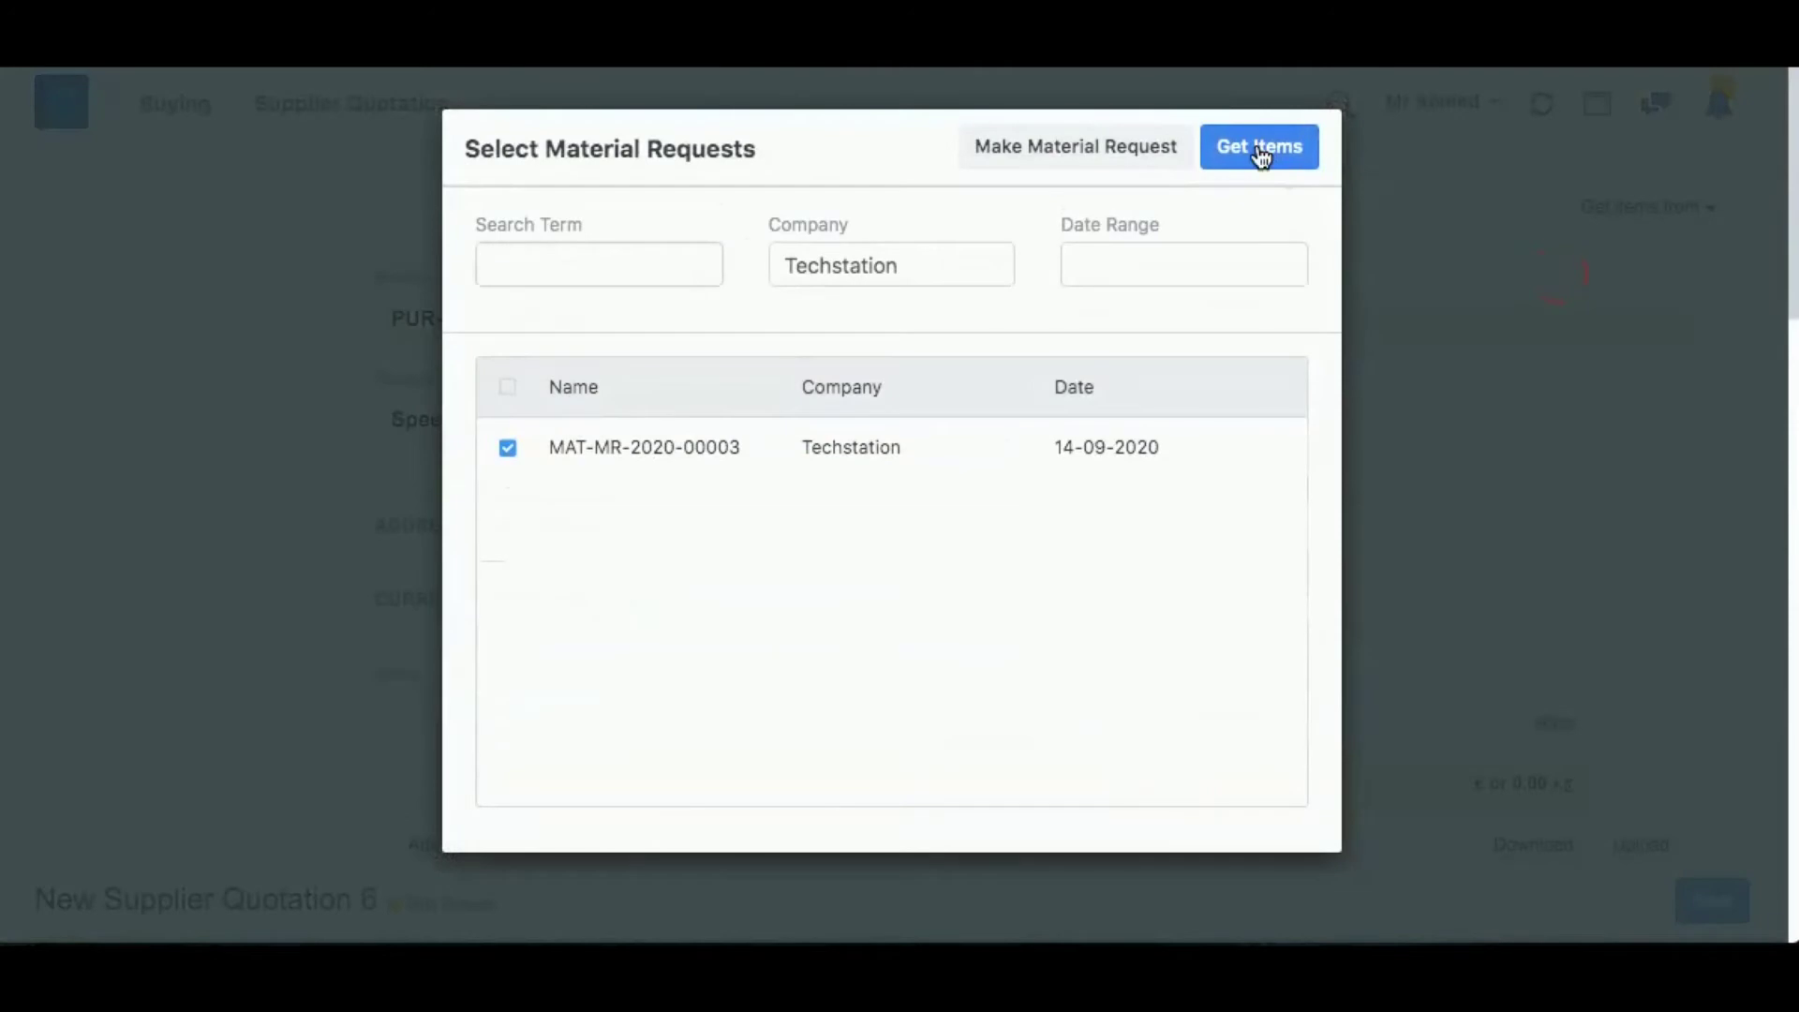
pyautogui.click(1260, 148)
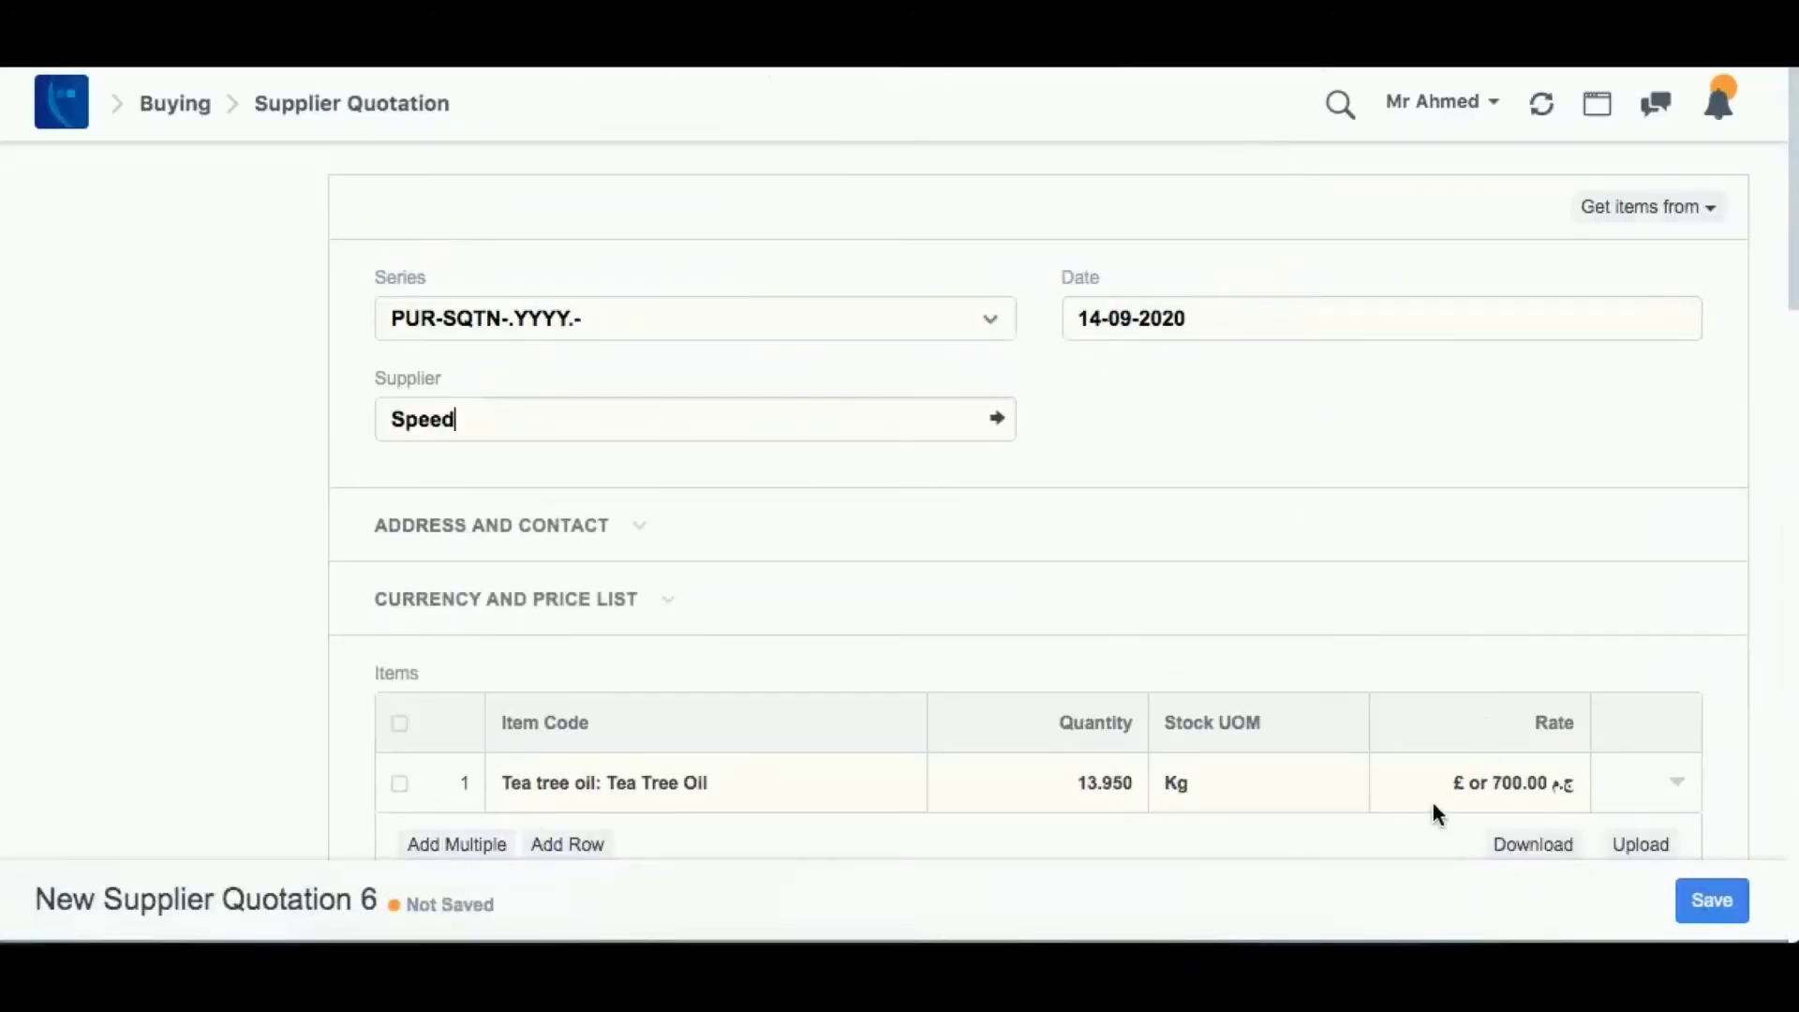
# Set the Tea tree oil rate to 800 in the Speed supplier quotation, and save and submit the quotation
pyautogui.click(1421, 780)
pyautogui.write('800')
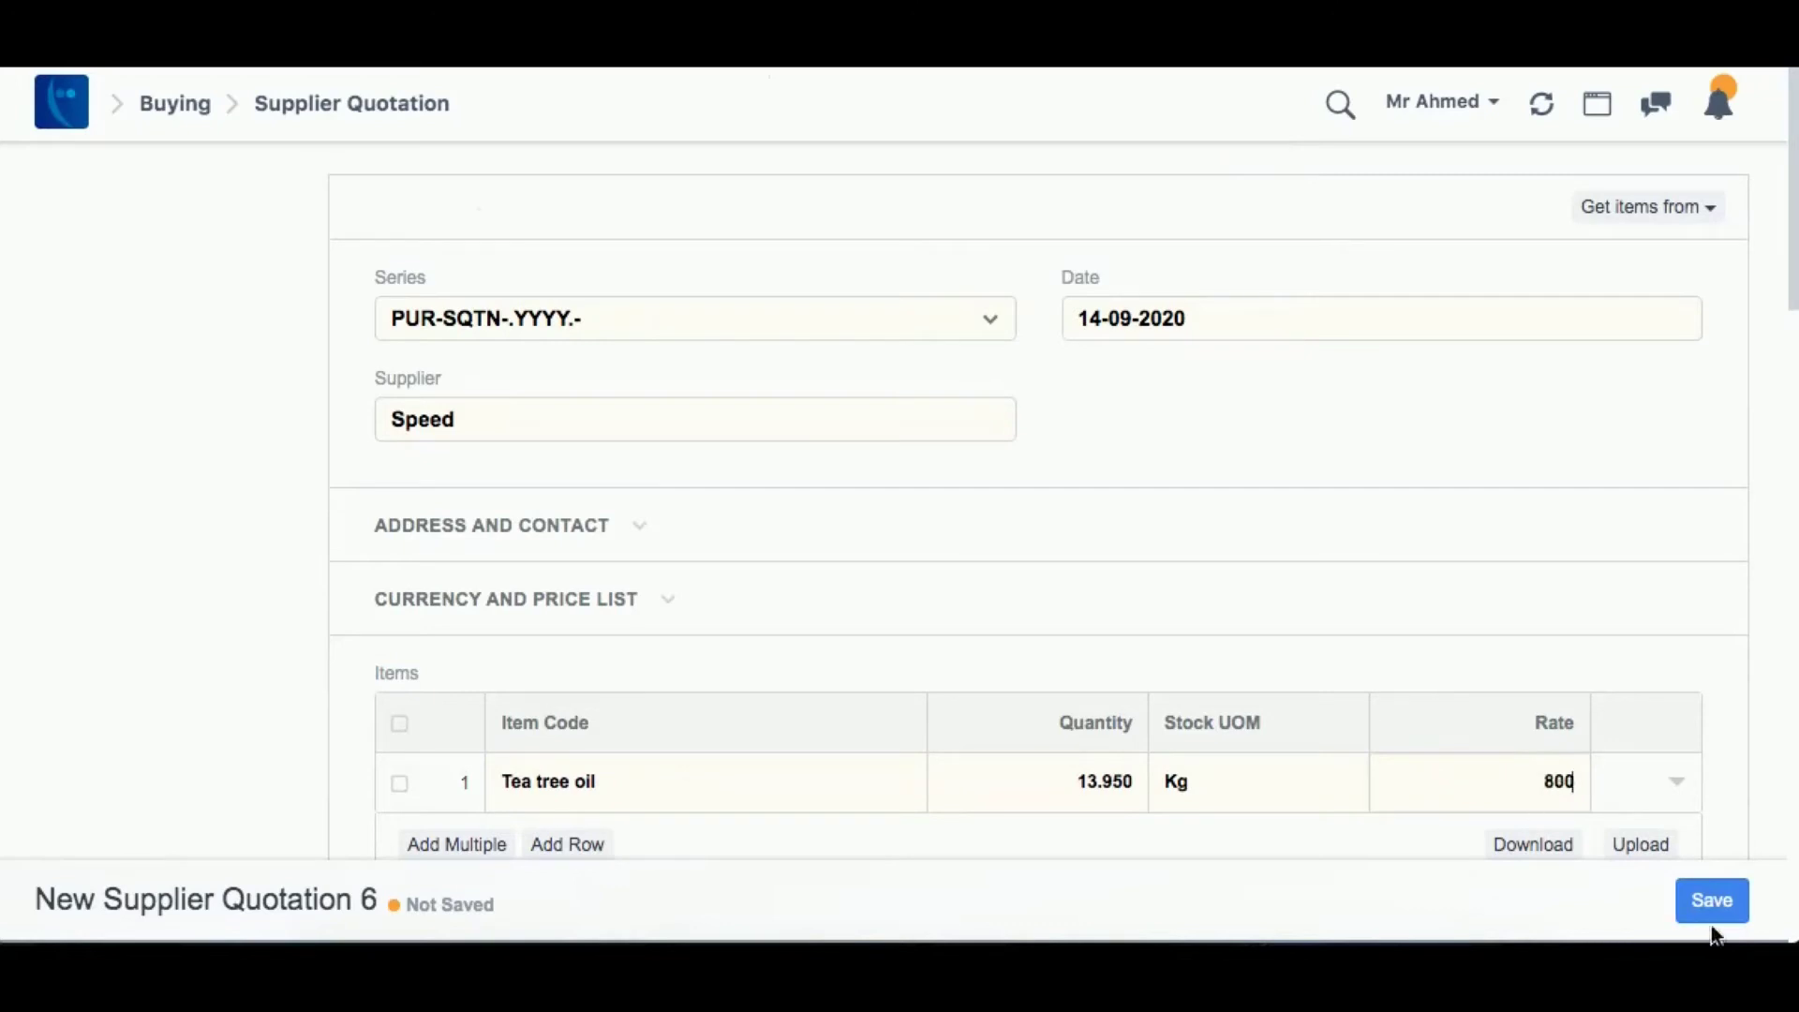
pyautogui.click(1715, 897)
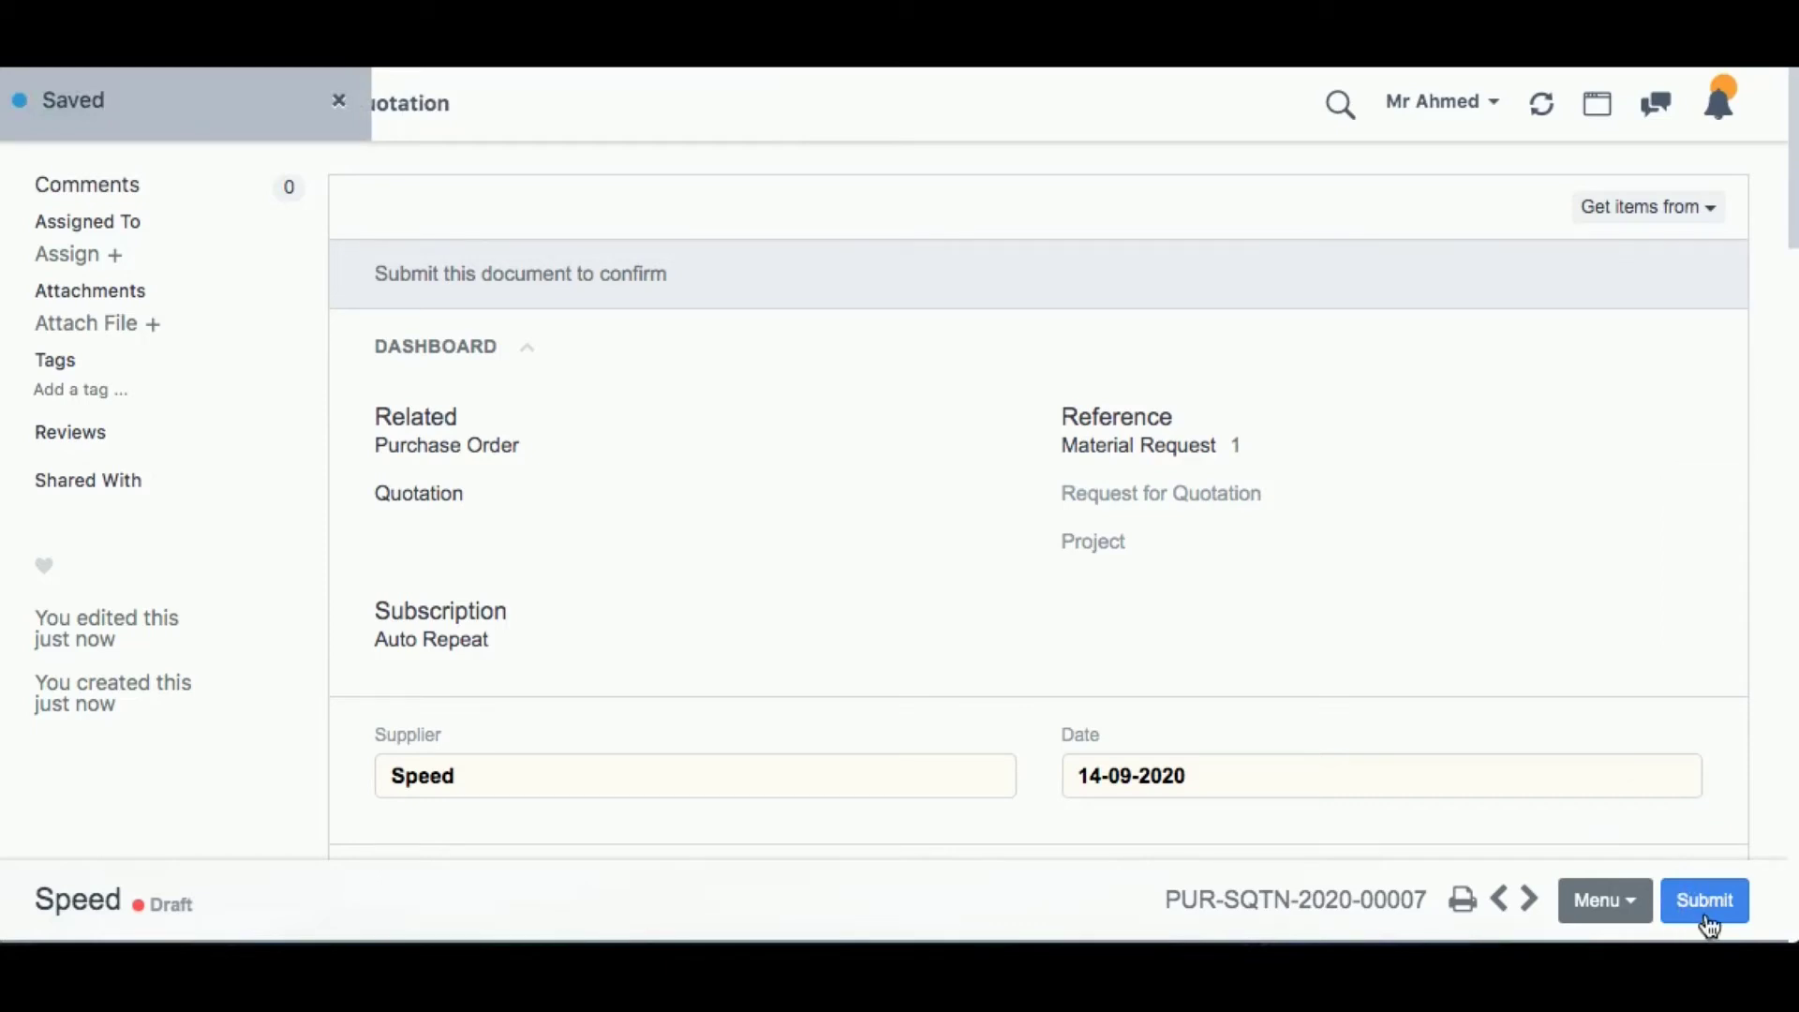
pyautogui.scroll(-5, 1640, 668)
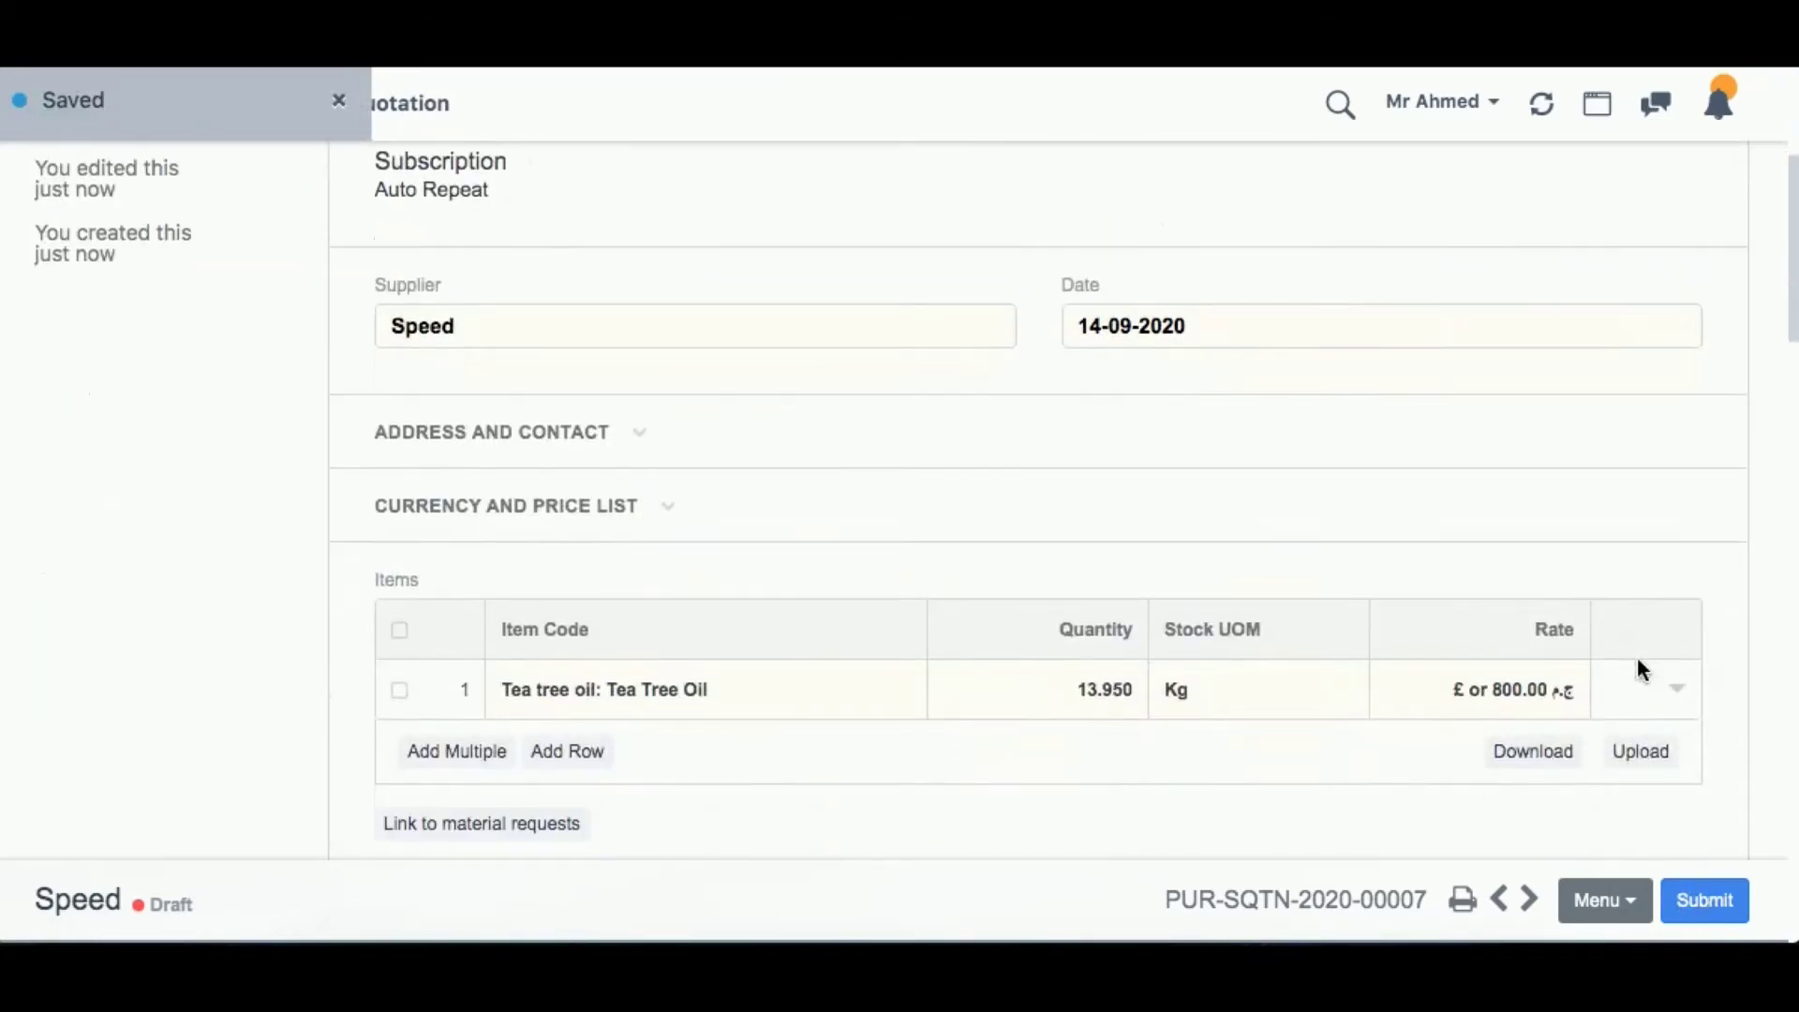
pyautogui.click(1723, 905)
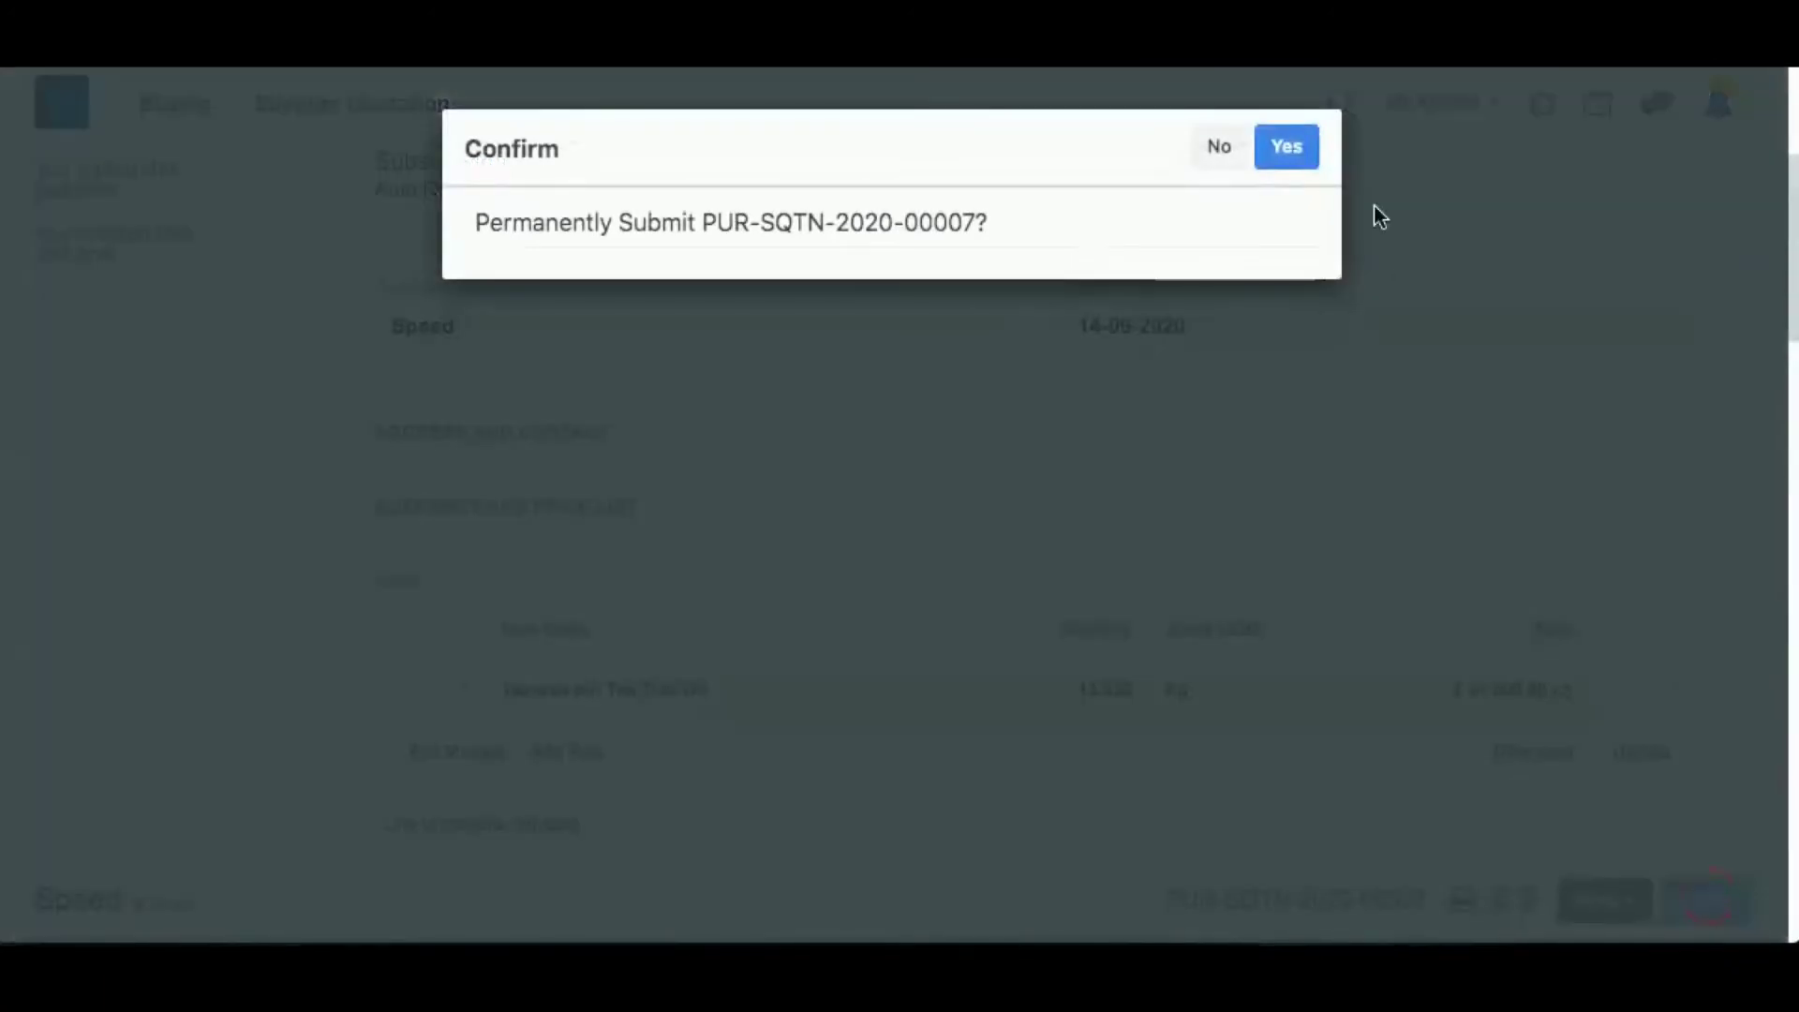
pyautogui.click(1286, 149)
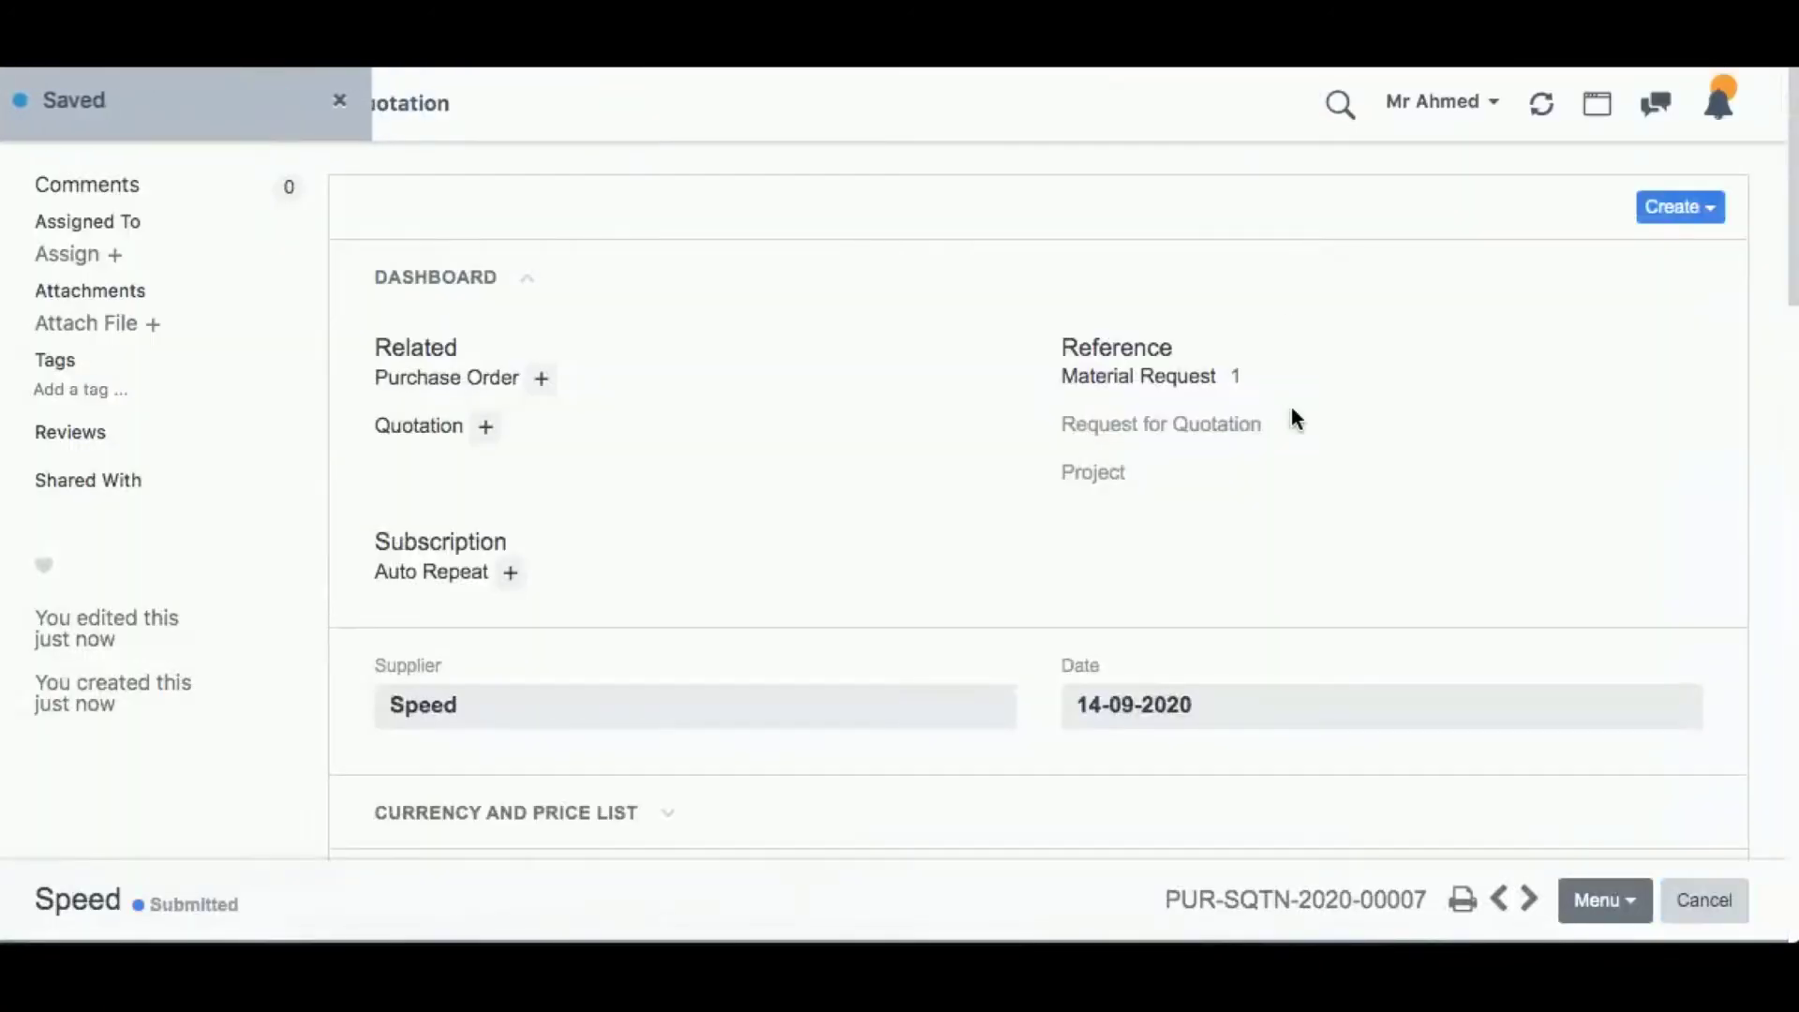
pyautogui.click(340, 101)
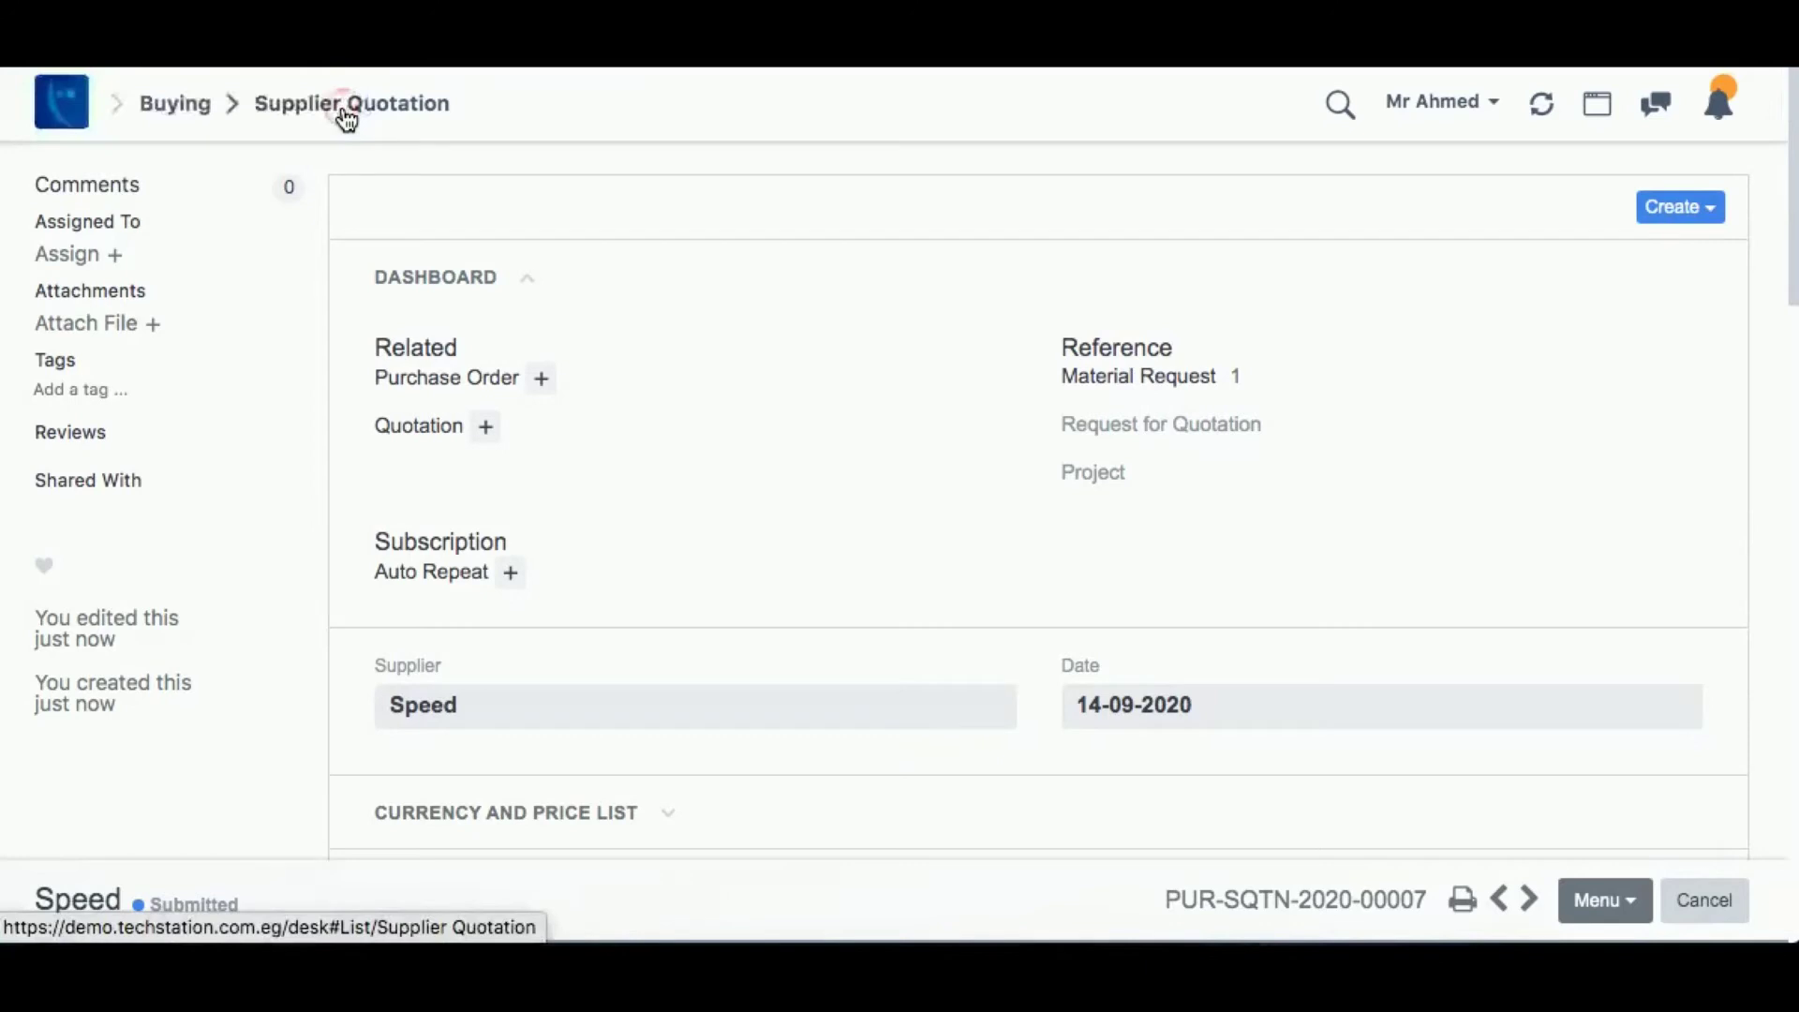
# Create a new purchase order in Buying with the items from Fast Soap's supplier quotation PUR-SQTN-2020-00006
pyautogui.click(64, 105)
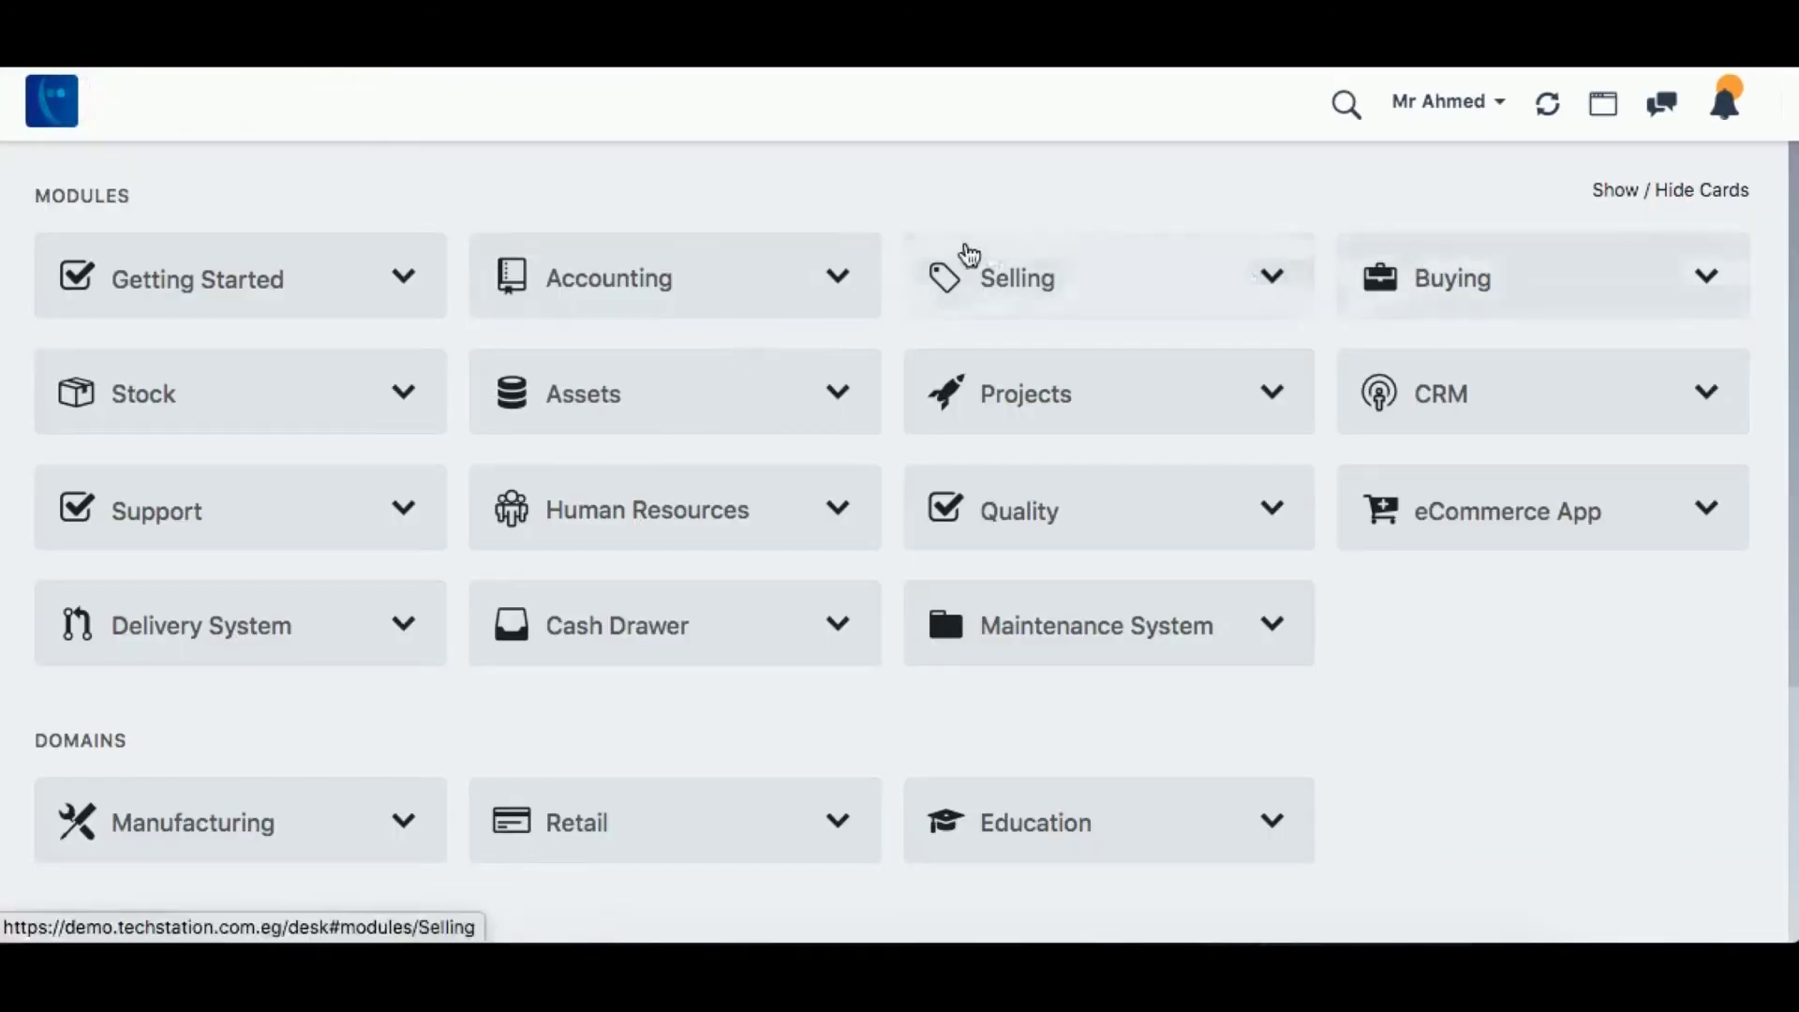
pyautogui.click(1474, 277)
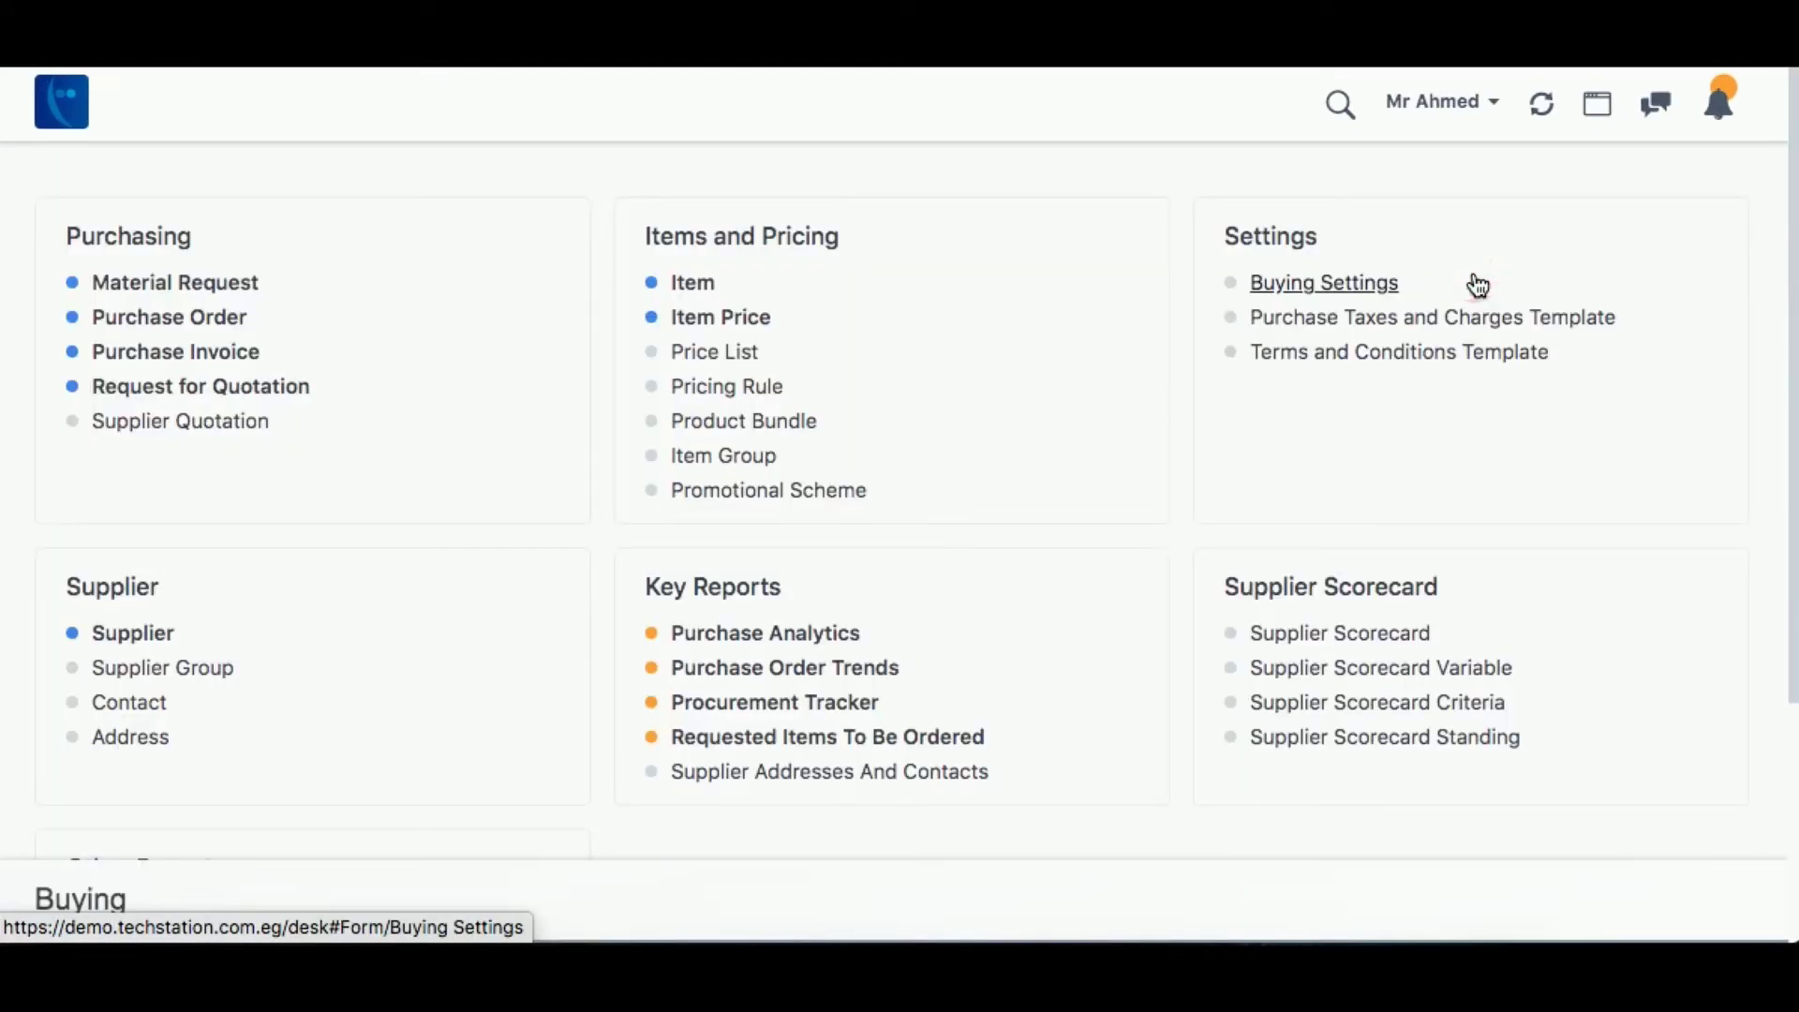
pyautogui.click(172, 320)
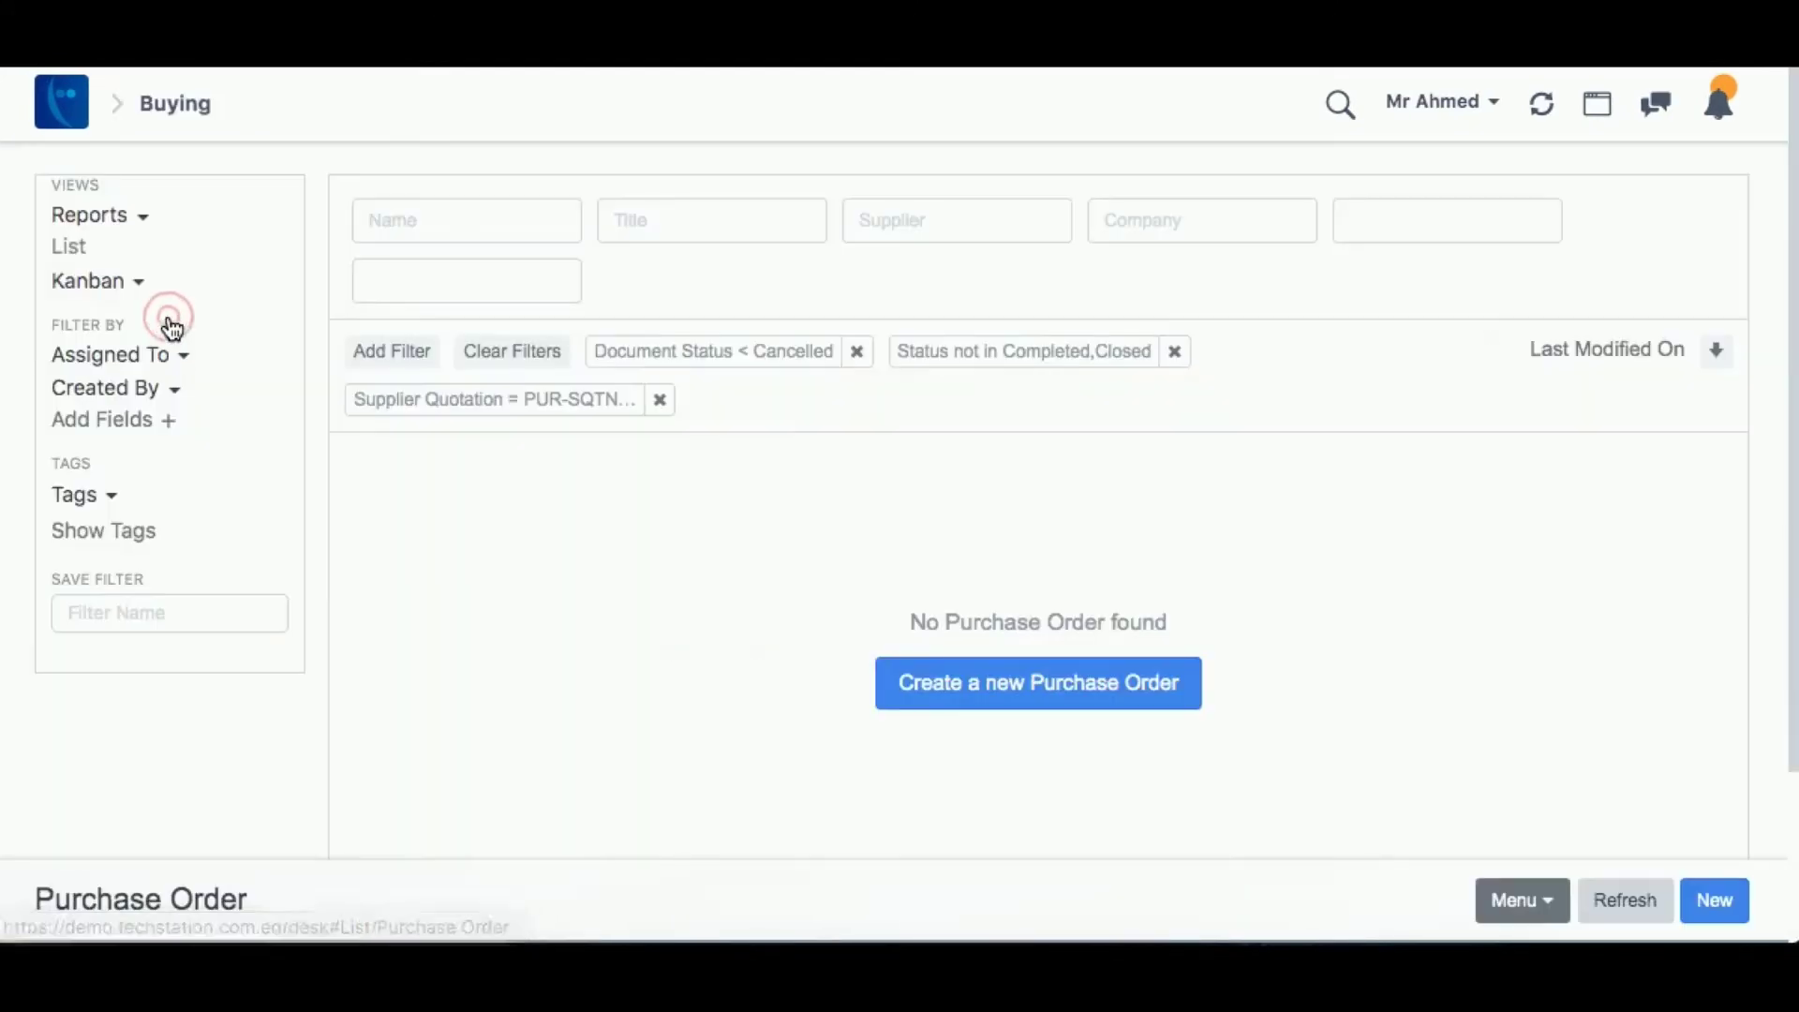
pyautogui.click(1010, 698)
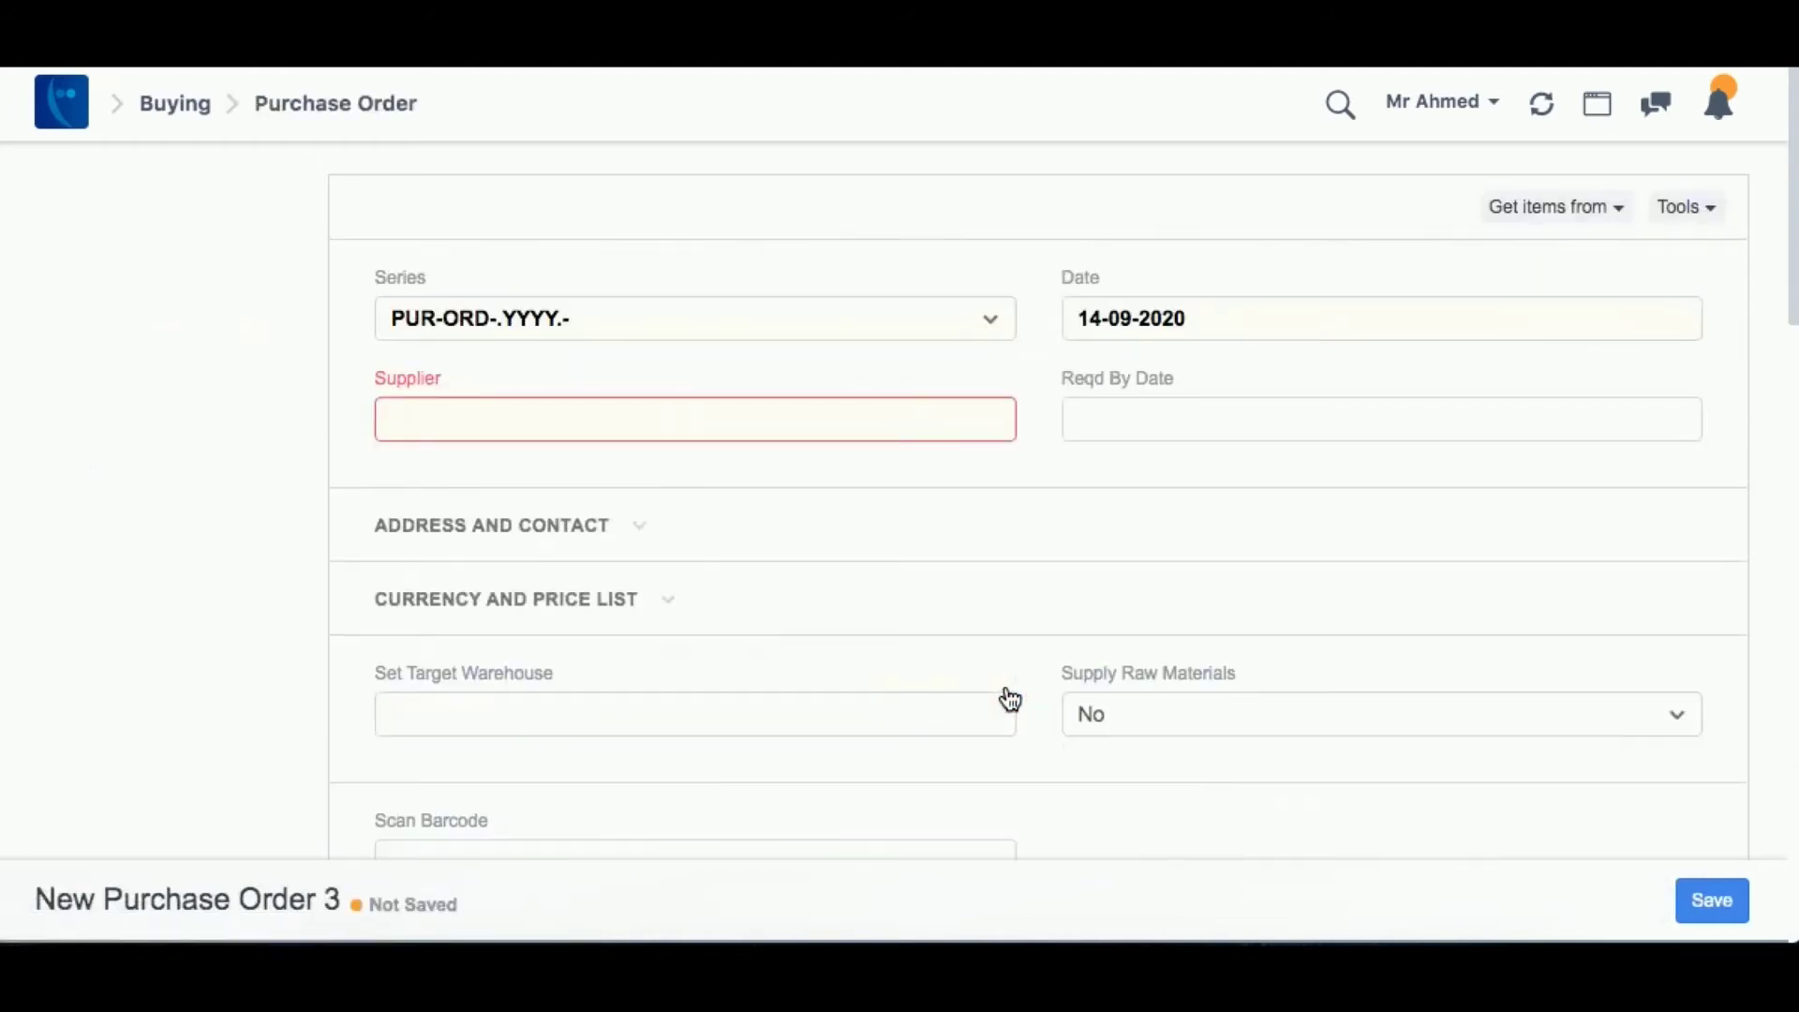
pyautogui.click(1622, 218)
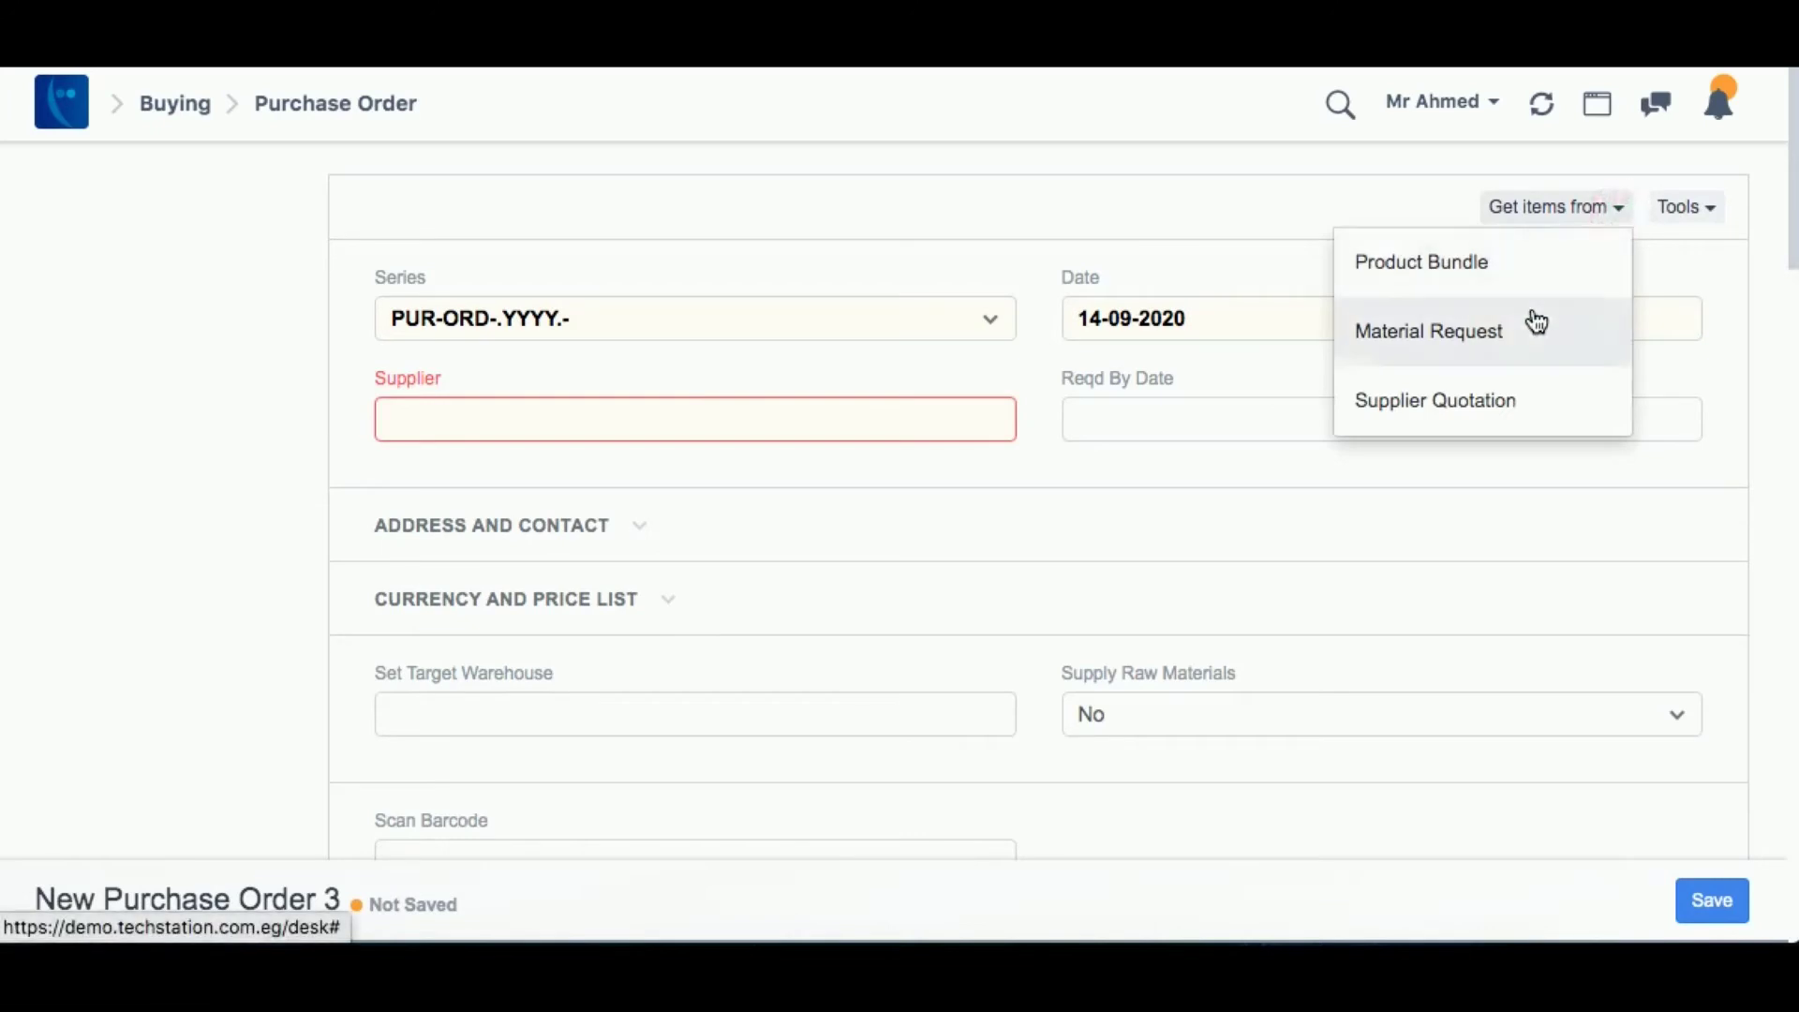
pyautogui.click(1478, 415)
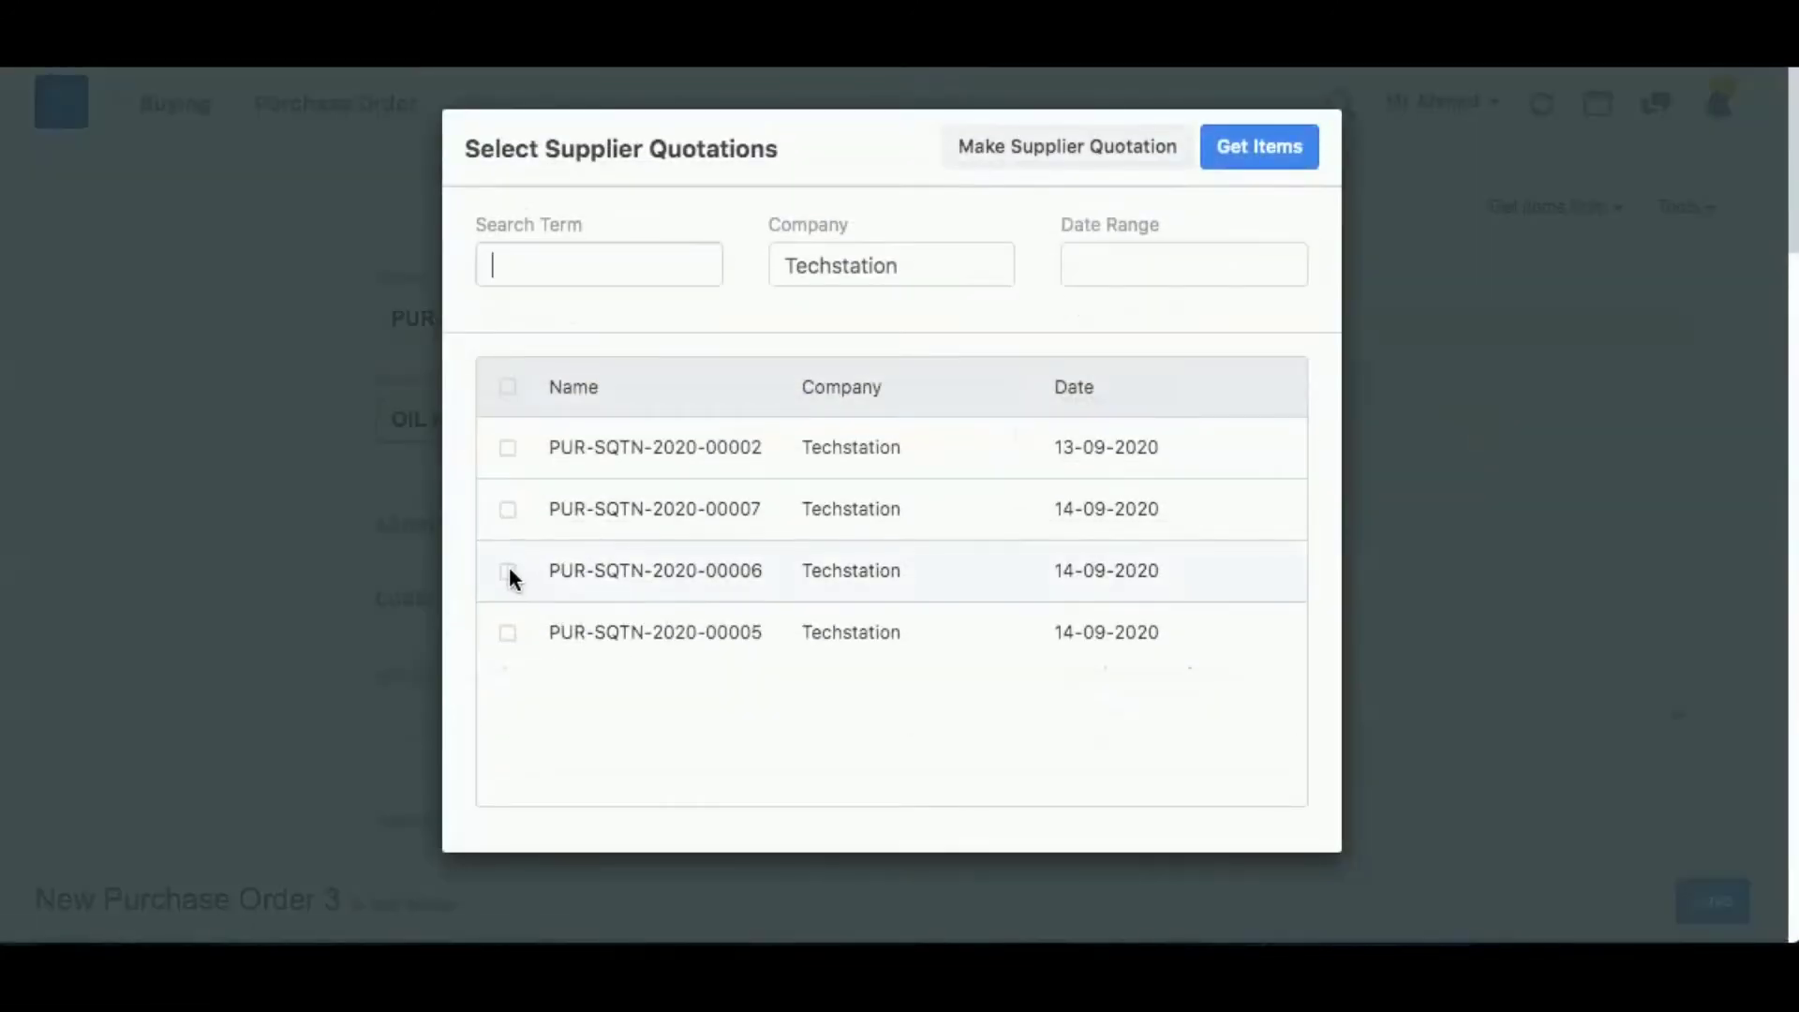
pyautogui.click(509, 570)
pyautogui.click(1259, 150)
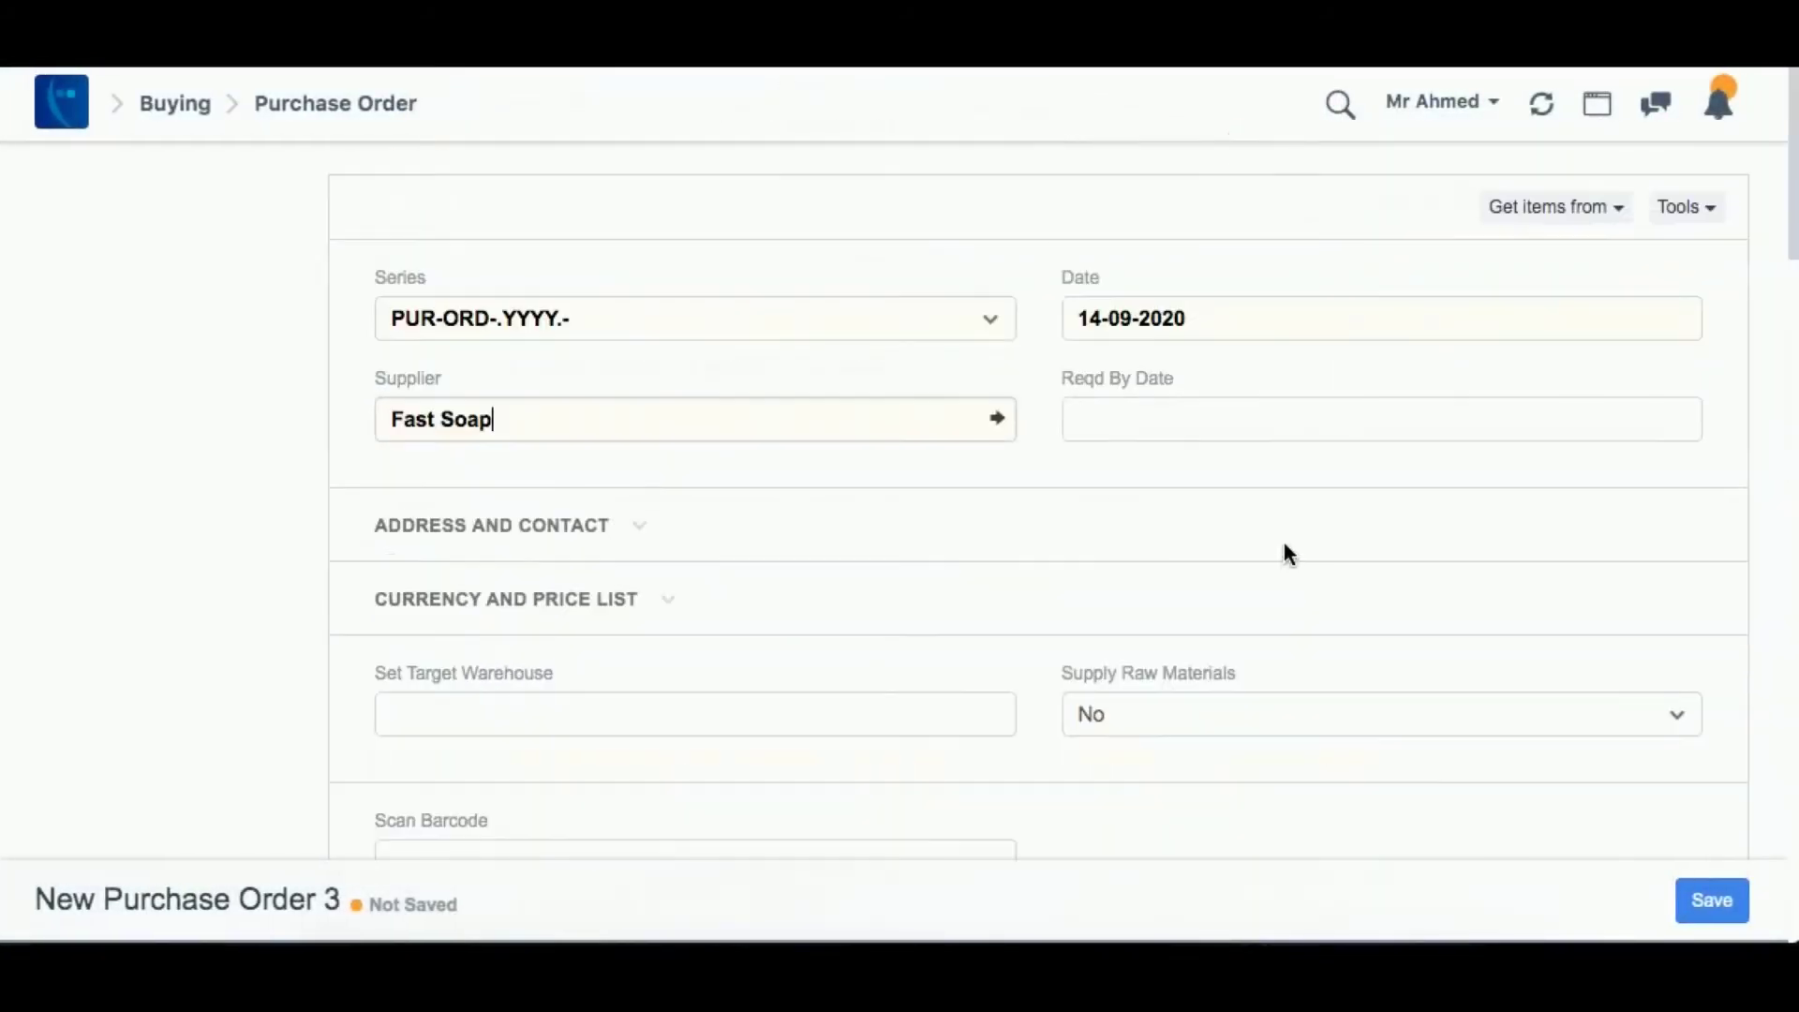
# Set the required-by date of the Fast Soap purchase order to 28-09-2020, and check its item row
pyautogui.scroll(-3, 1402, 328)
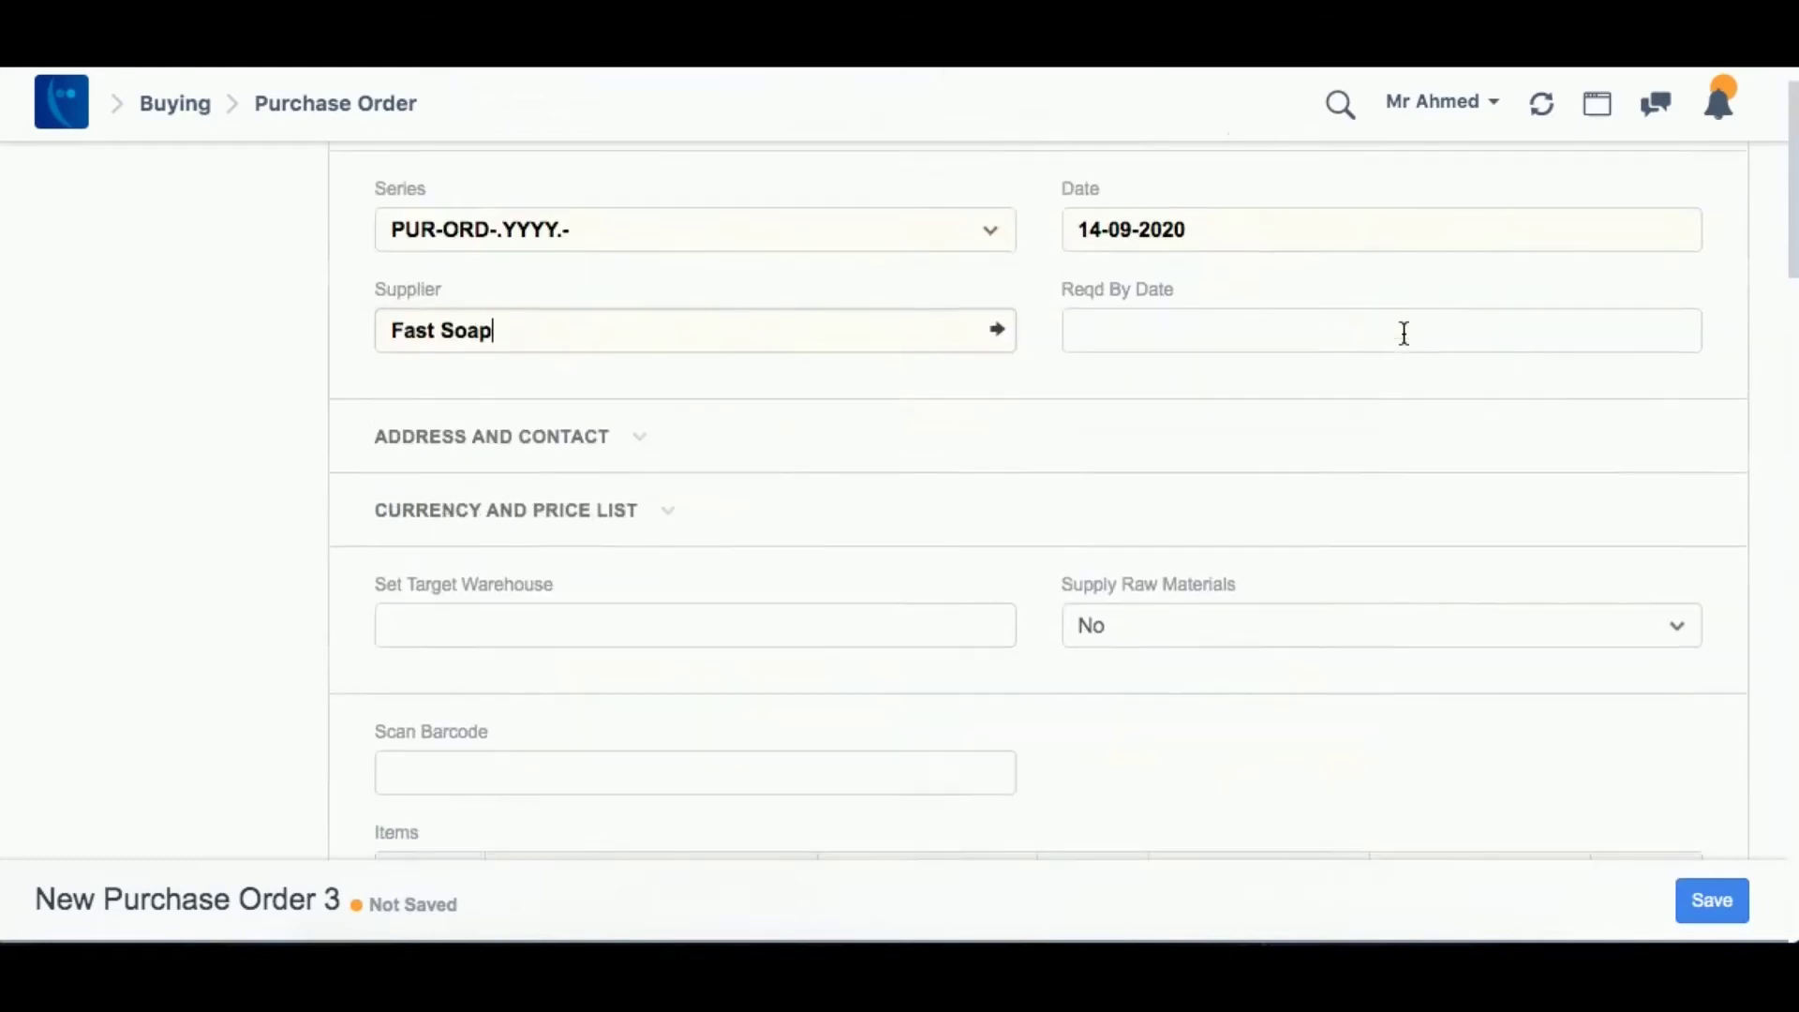
pyautogui.click(1227, 264)
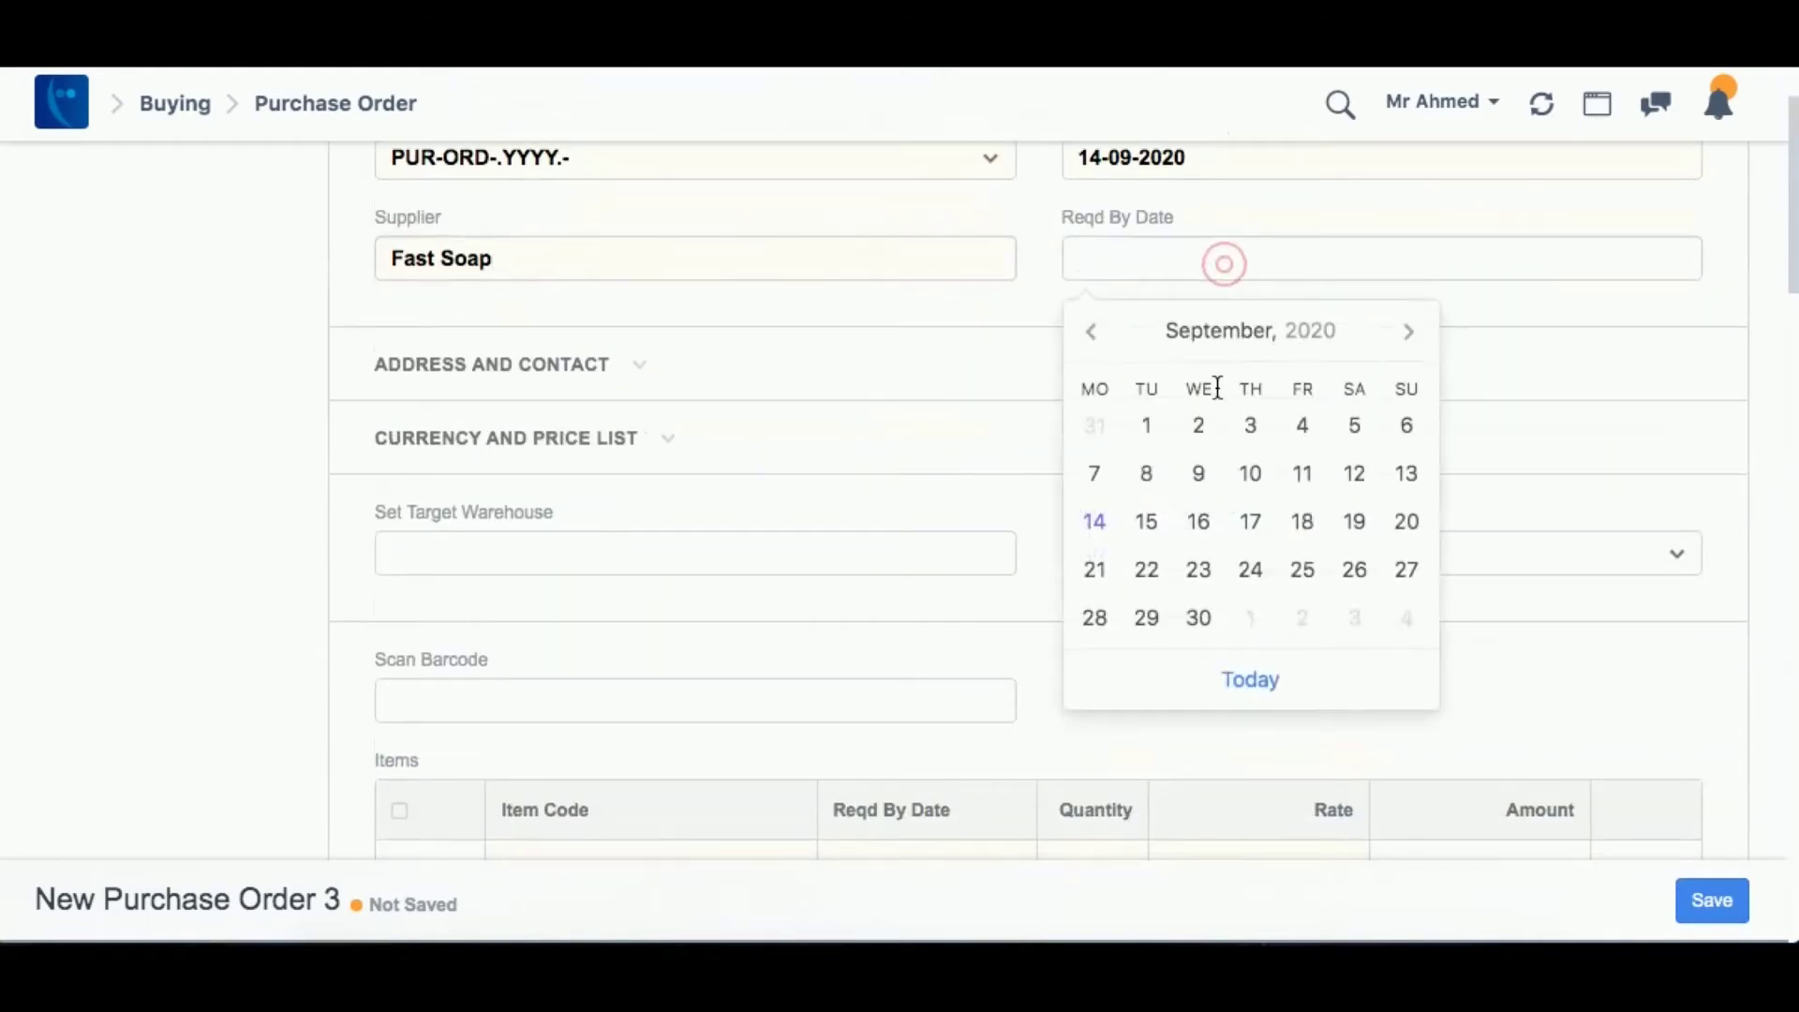
pyautogui.click(1097, 620)
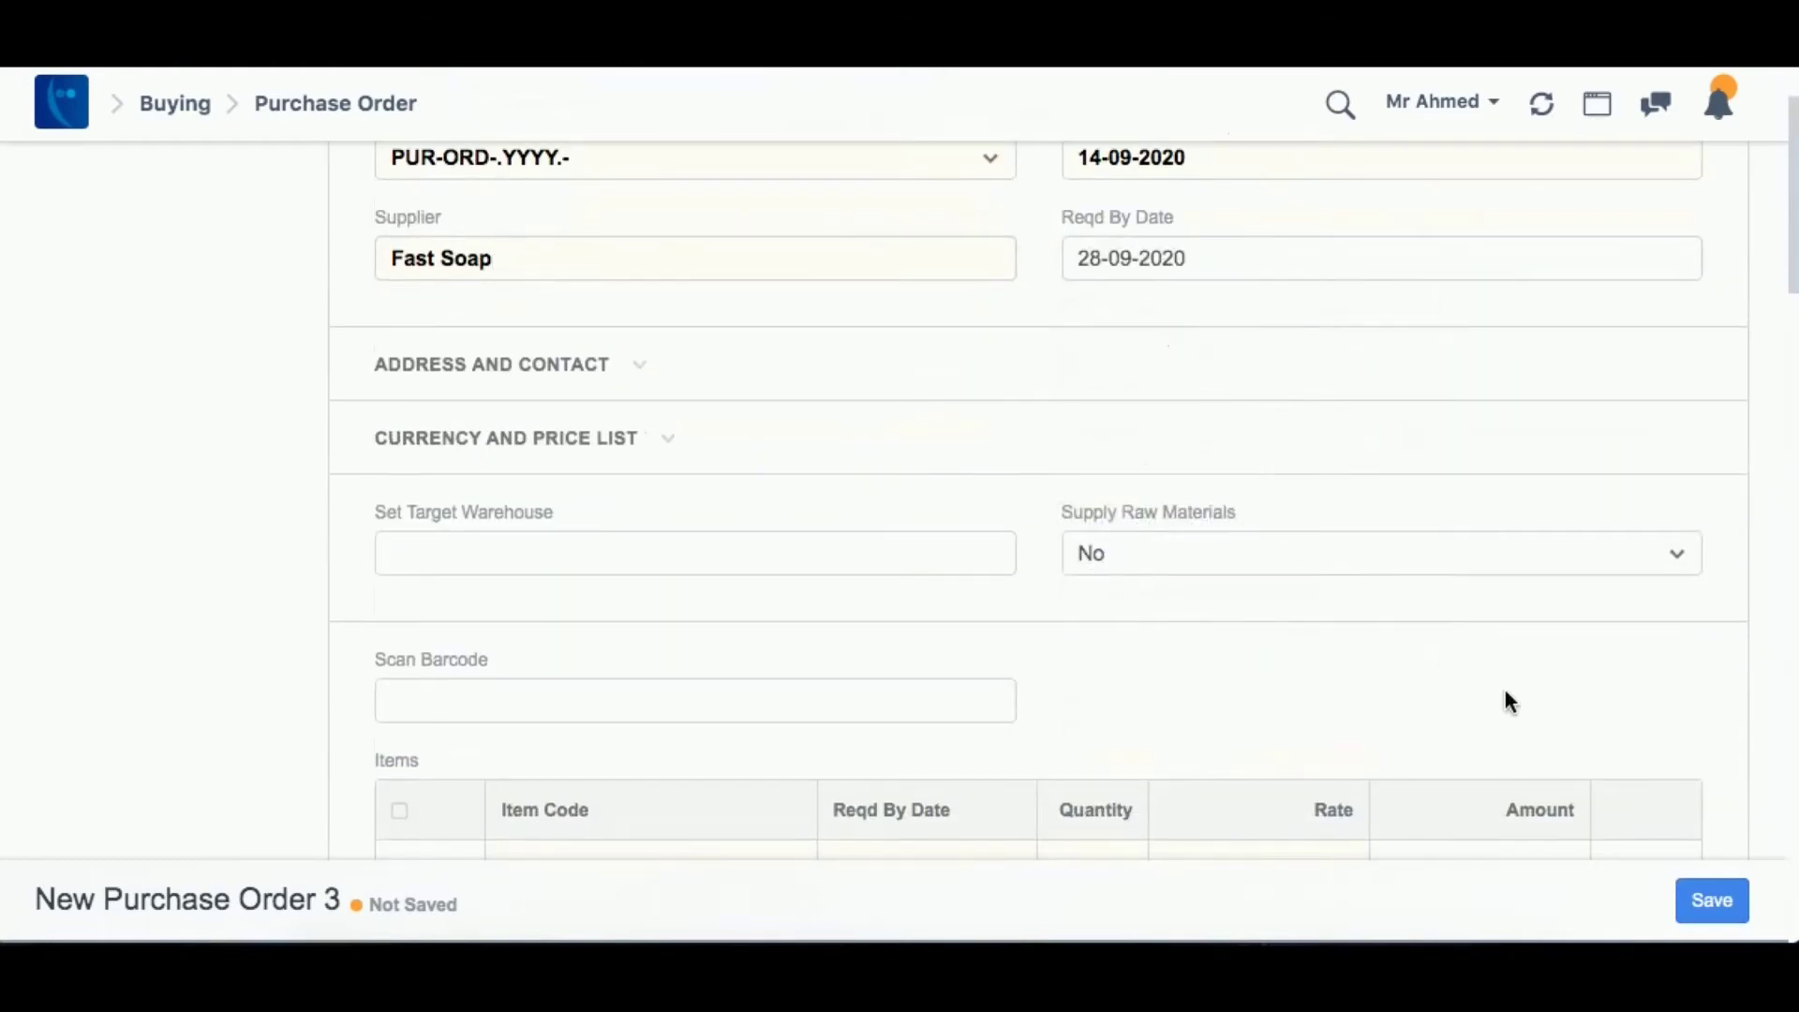
pyautogui.scroll(-4, 1508, 703)
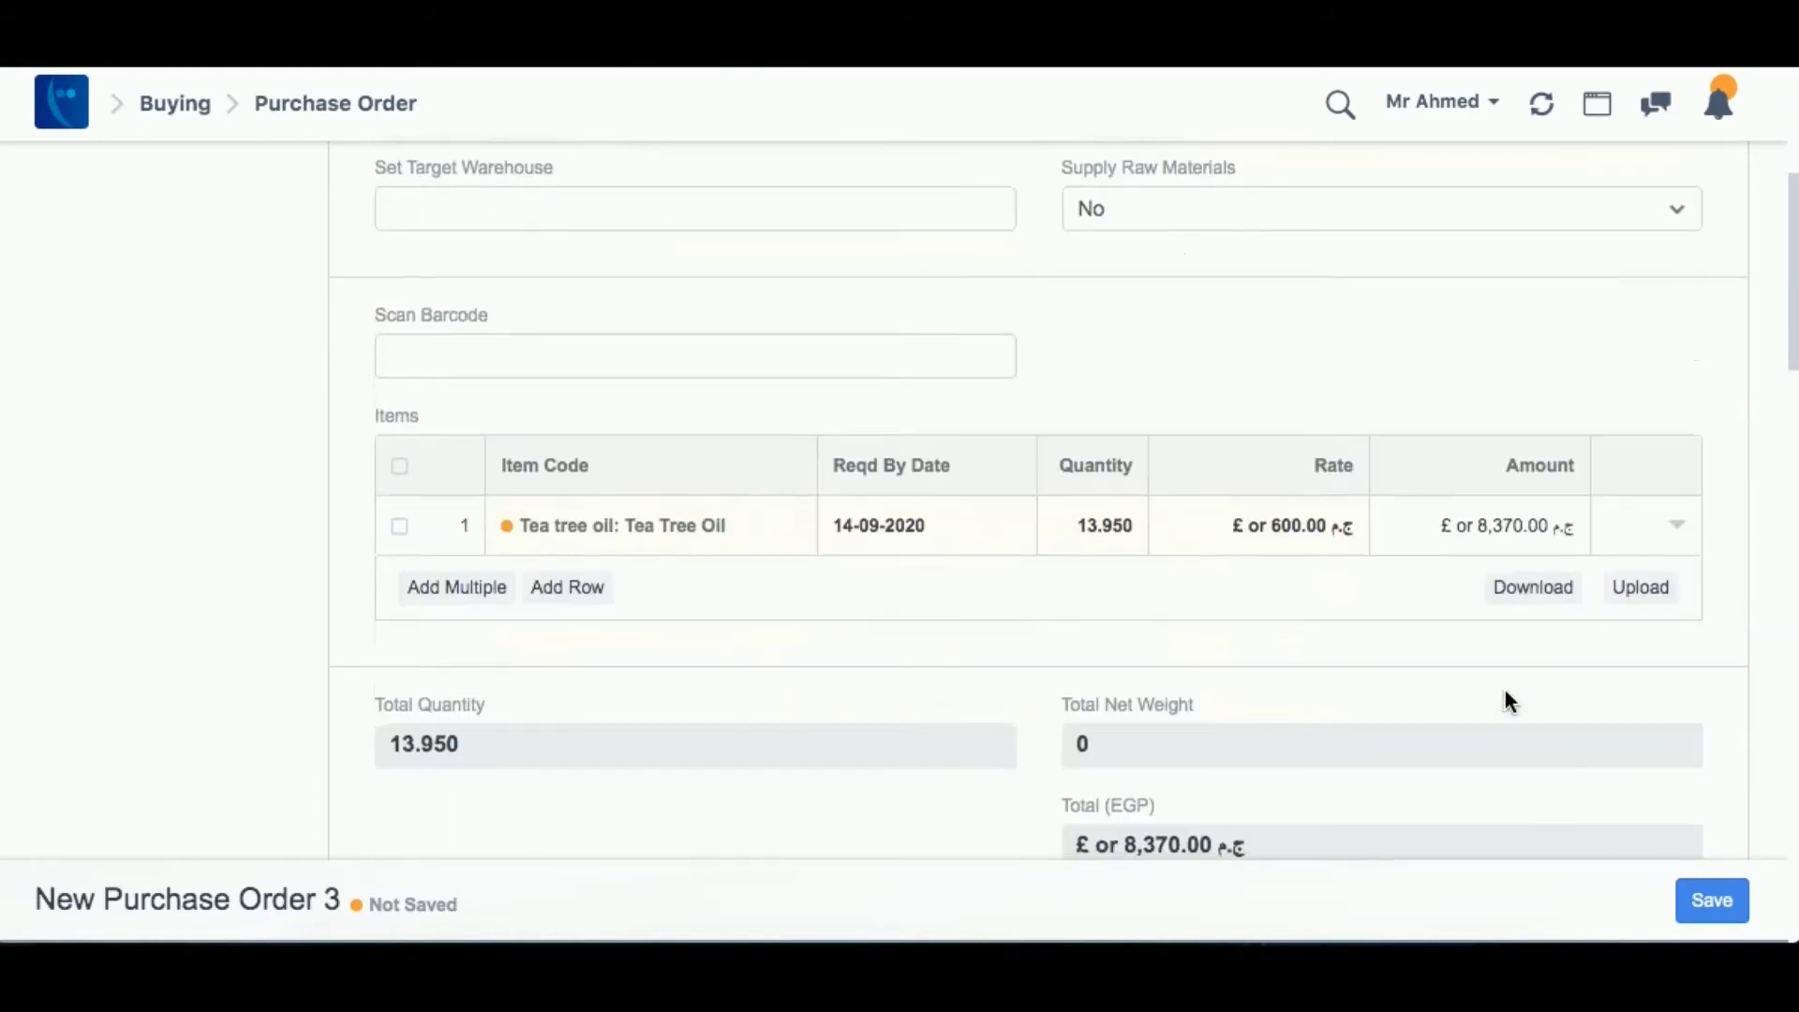
# Save and submit the Fast Soap purchase order, and review the submitted order's items
pyautogui.click(1712, 904)
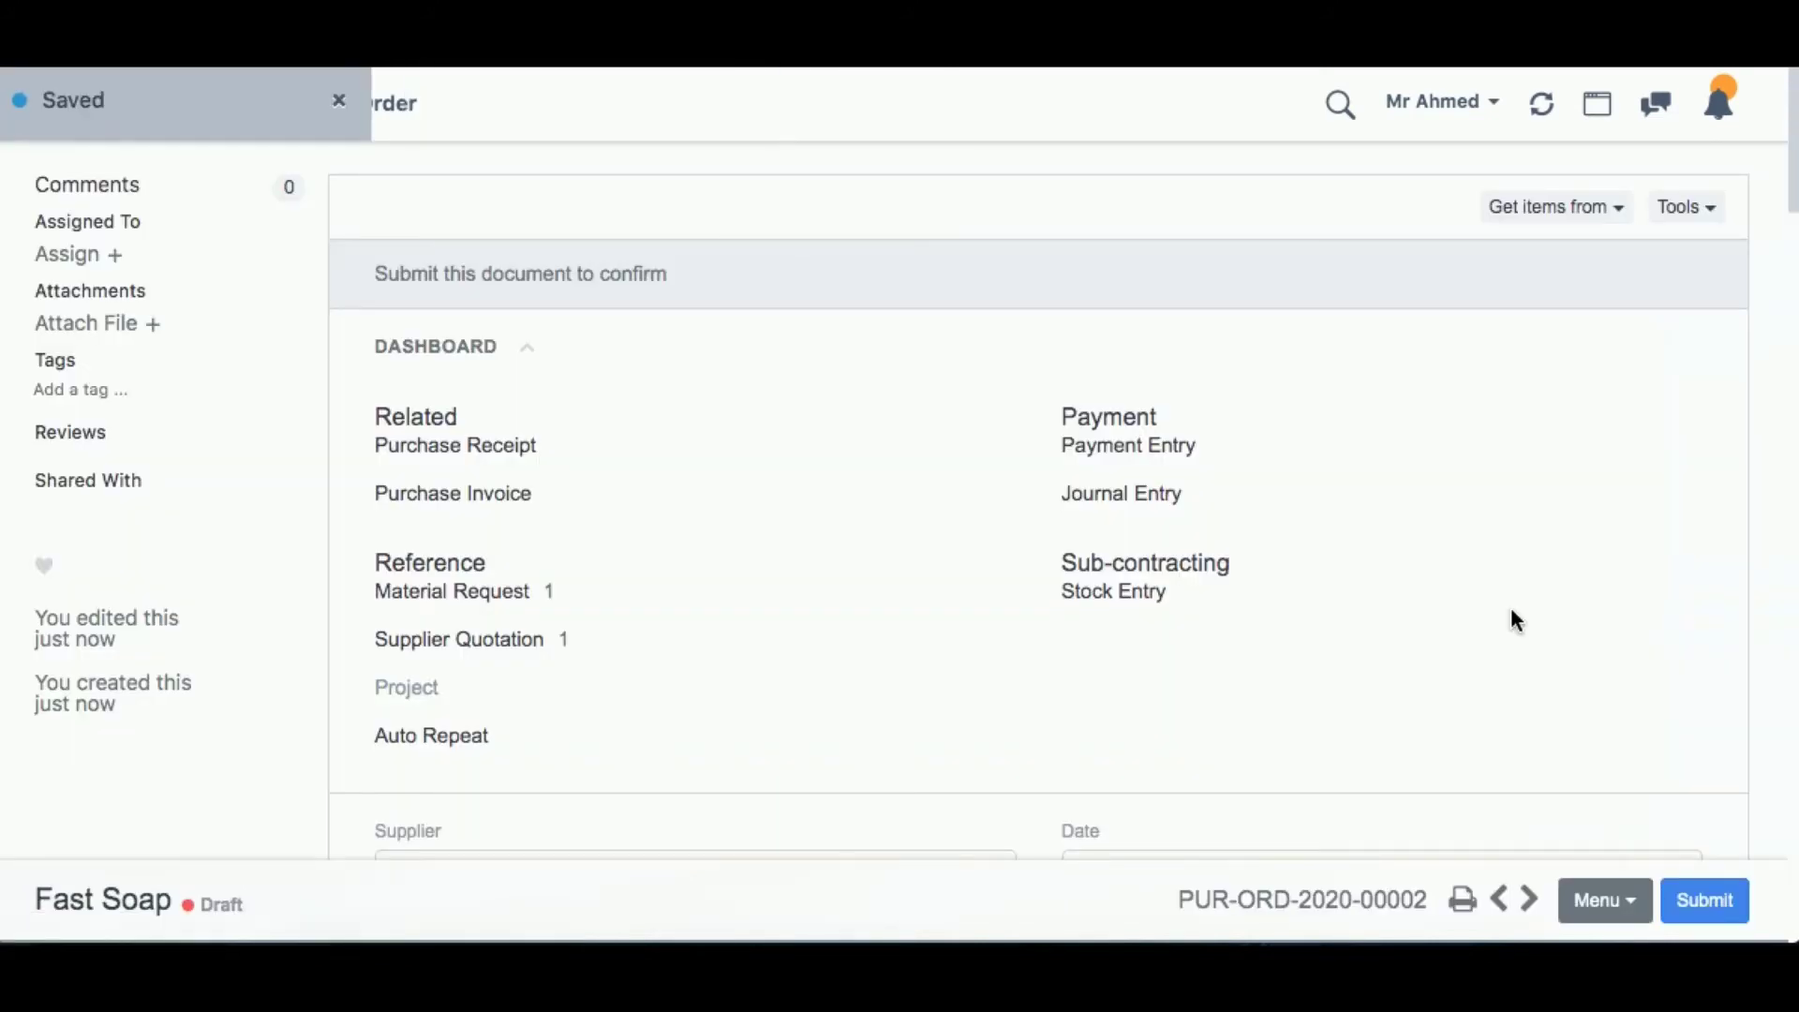
pyautogui.click(1706, 901)
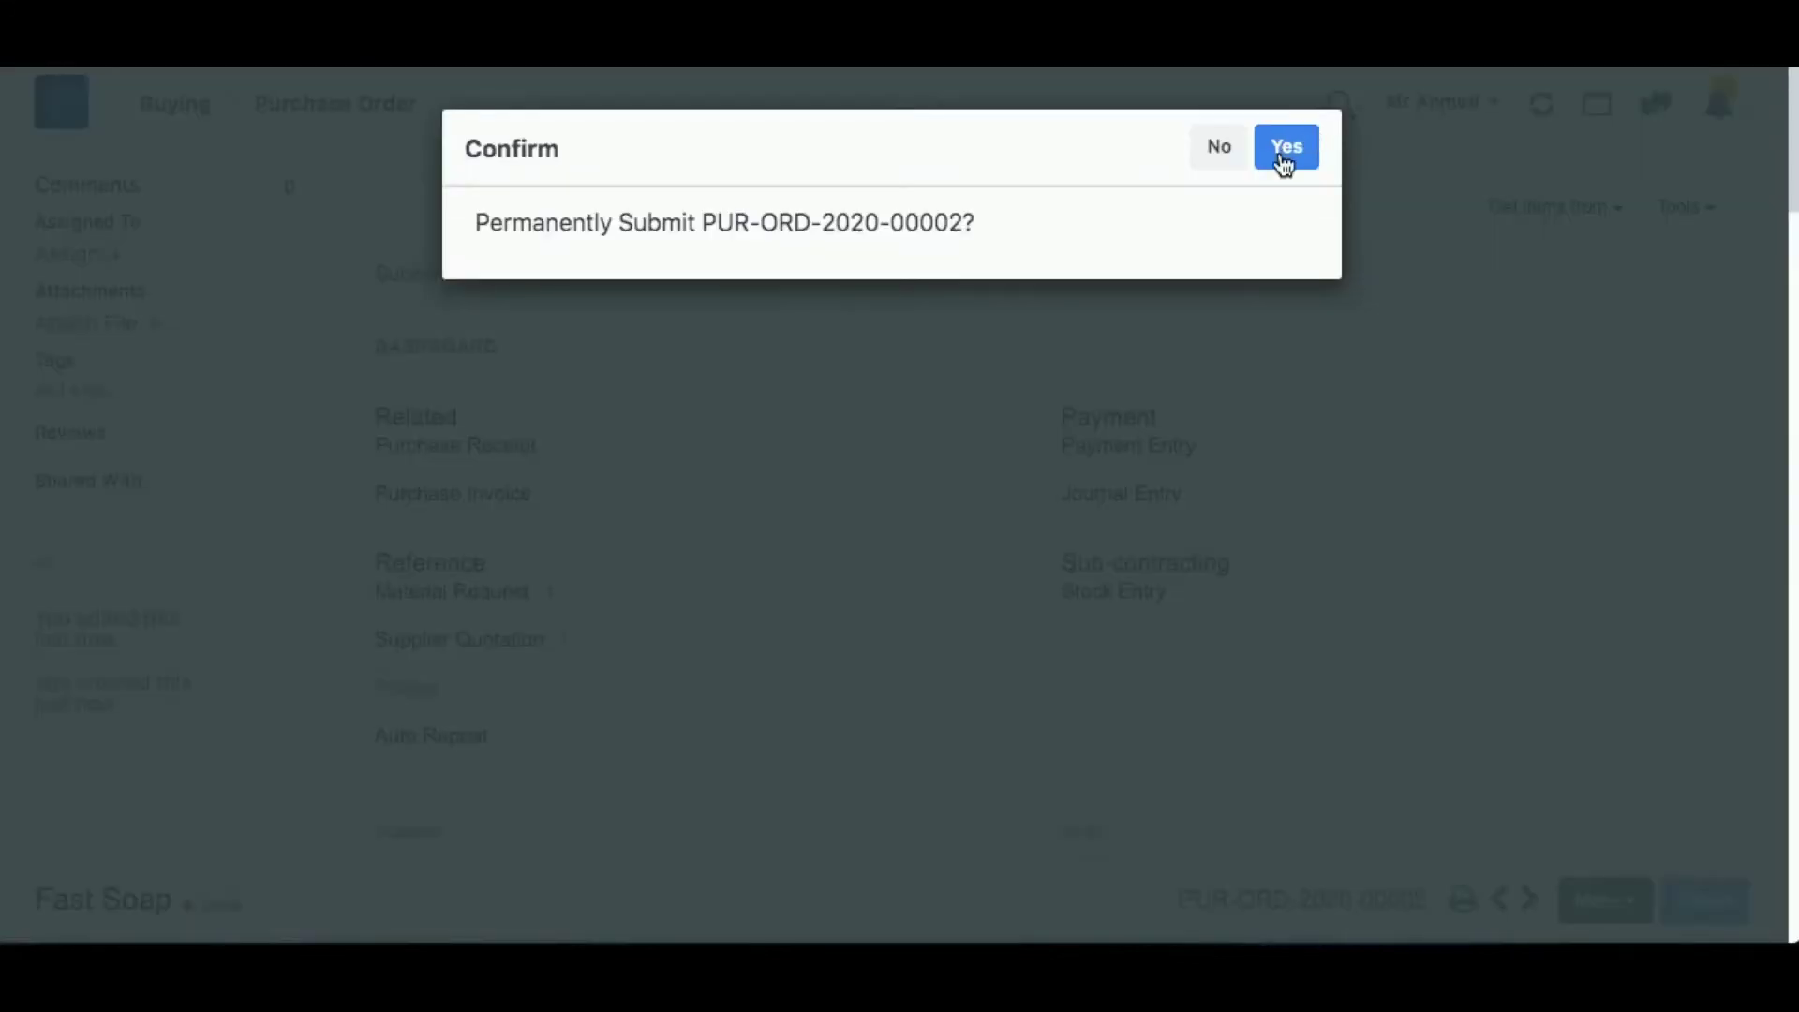
pyautogui.click(1285, 161)
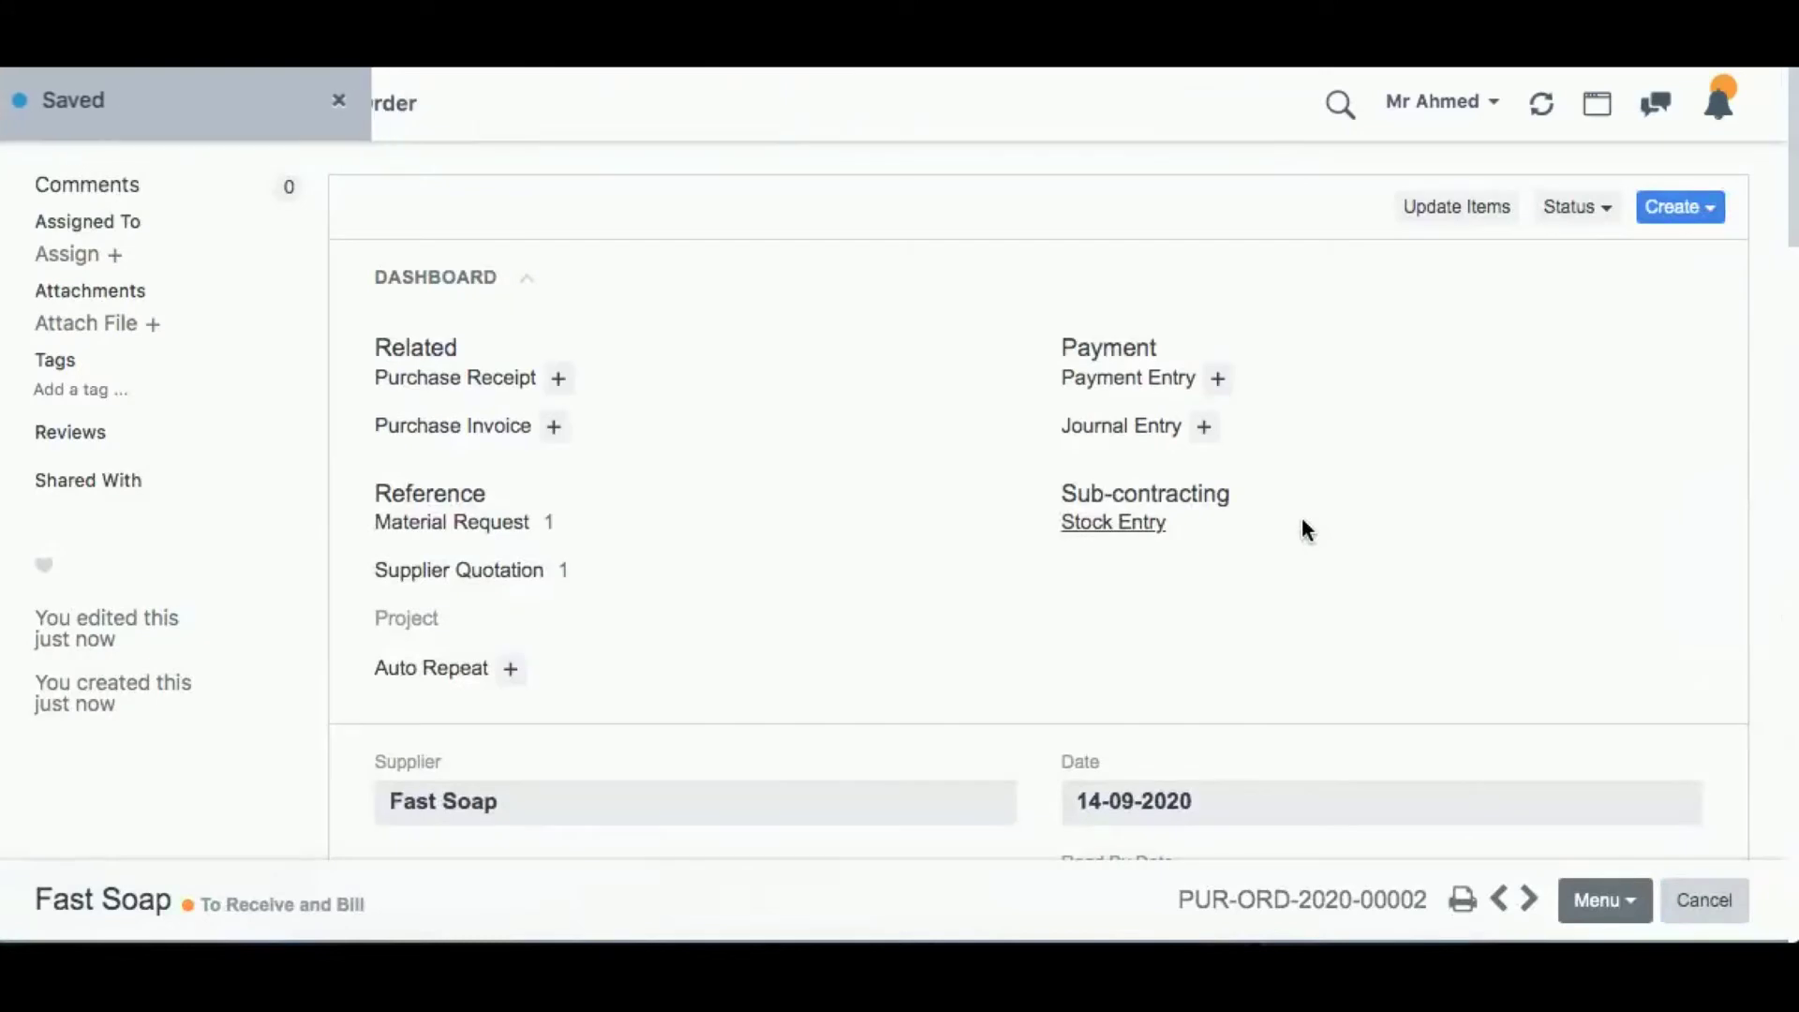
pyautogui.click(340, 106)
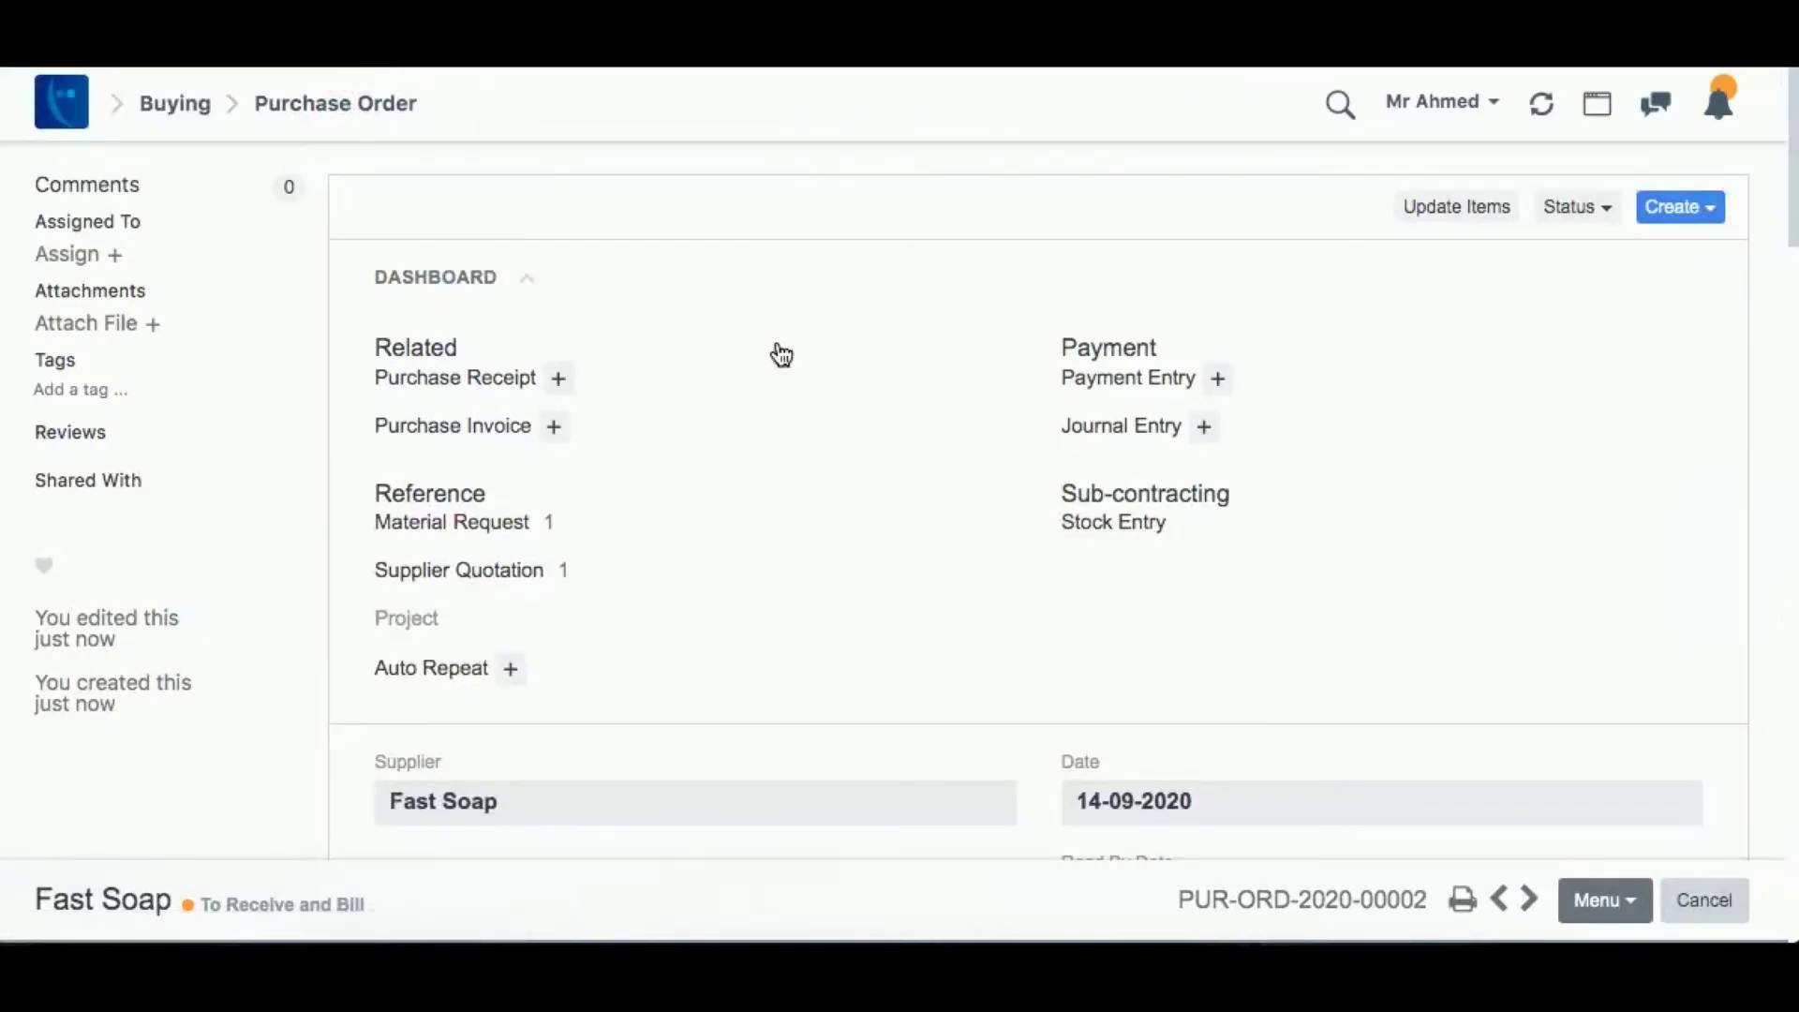
pyautogui.scroll(-10, 782, 354)
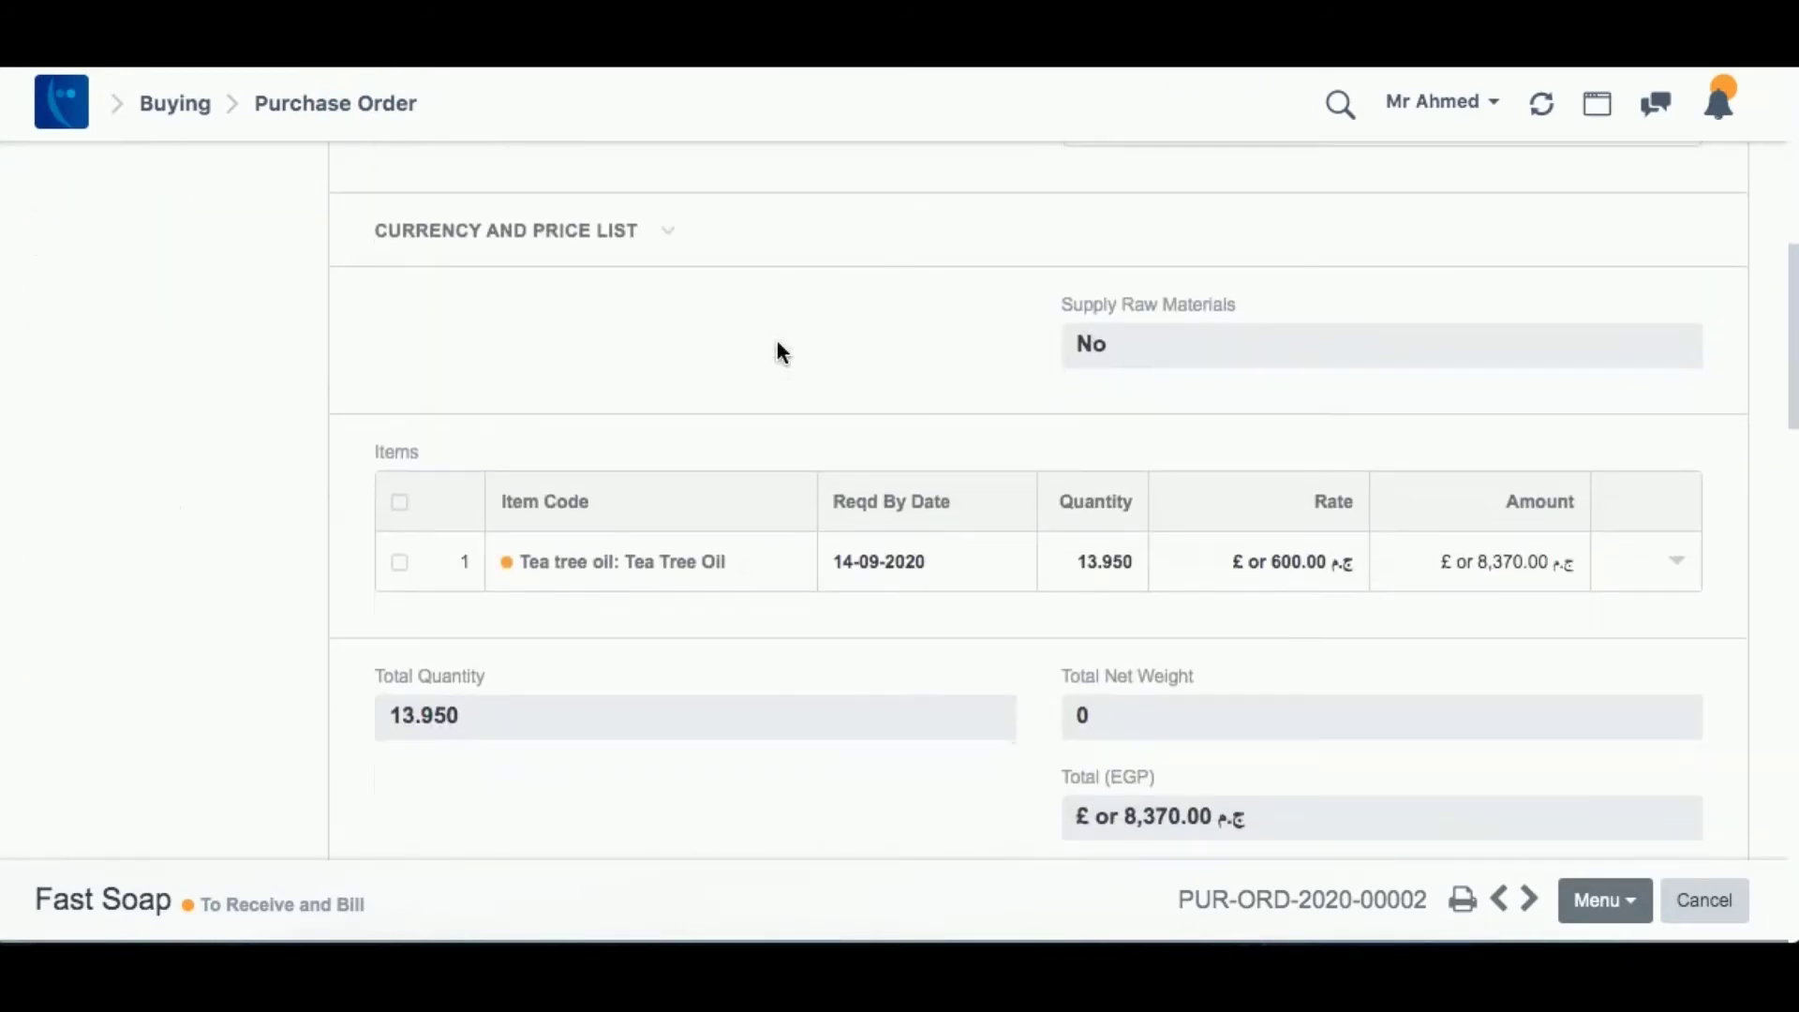
pyautogui.scroll(10, 782, 354)
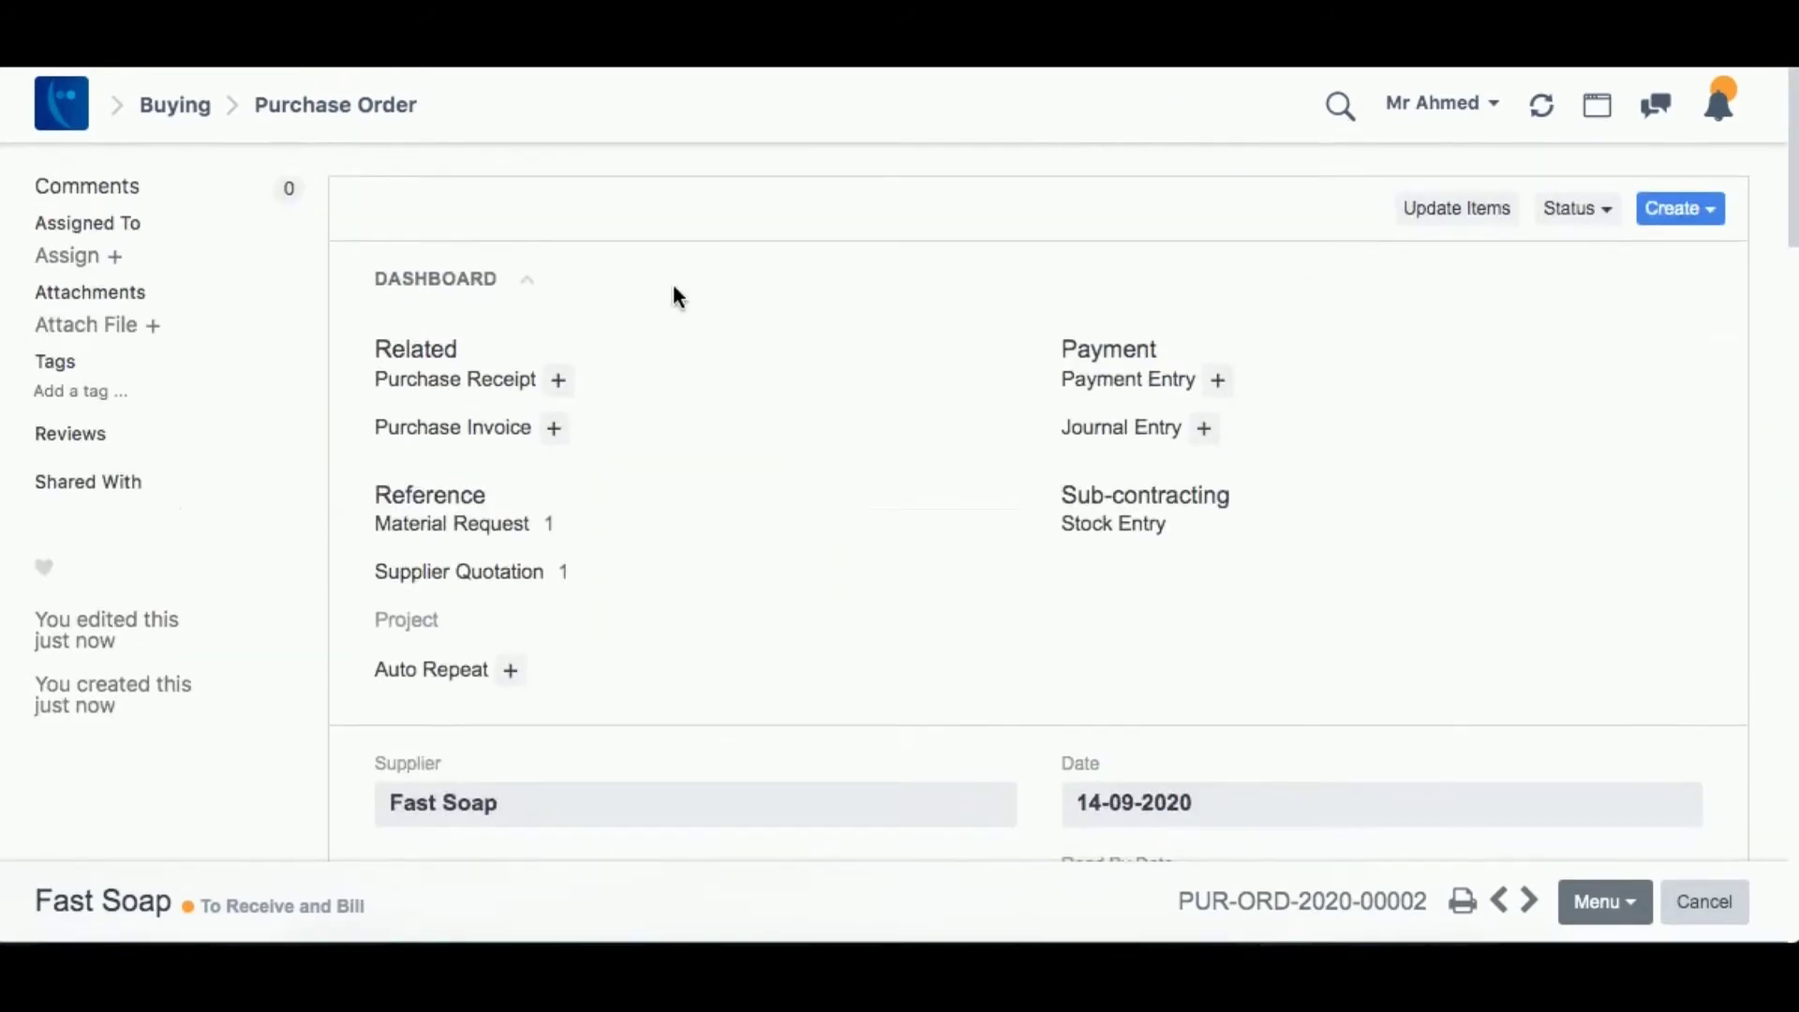
# Create a new purchase receipt in Stock with the items from the Fast Soap purchase order dated 14-09-2020
pyautogui.click(60, 107)
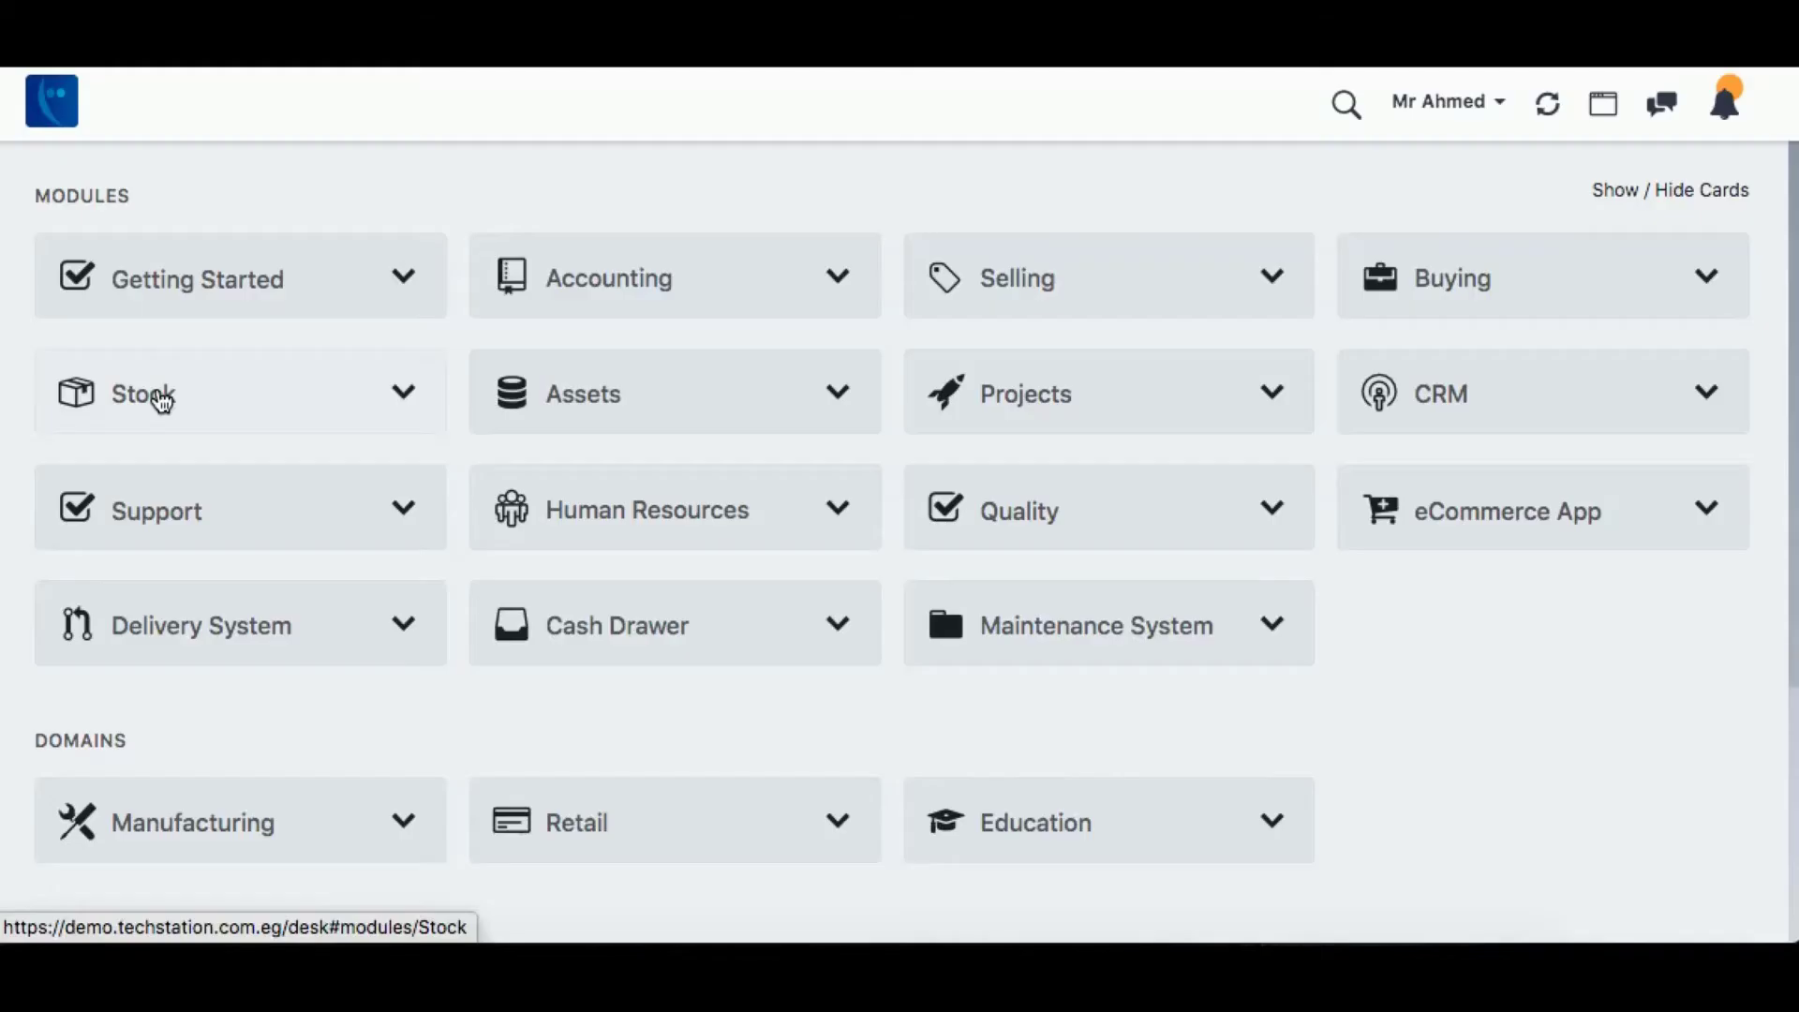
pyautogui.click(241, 378)
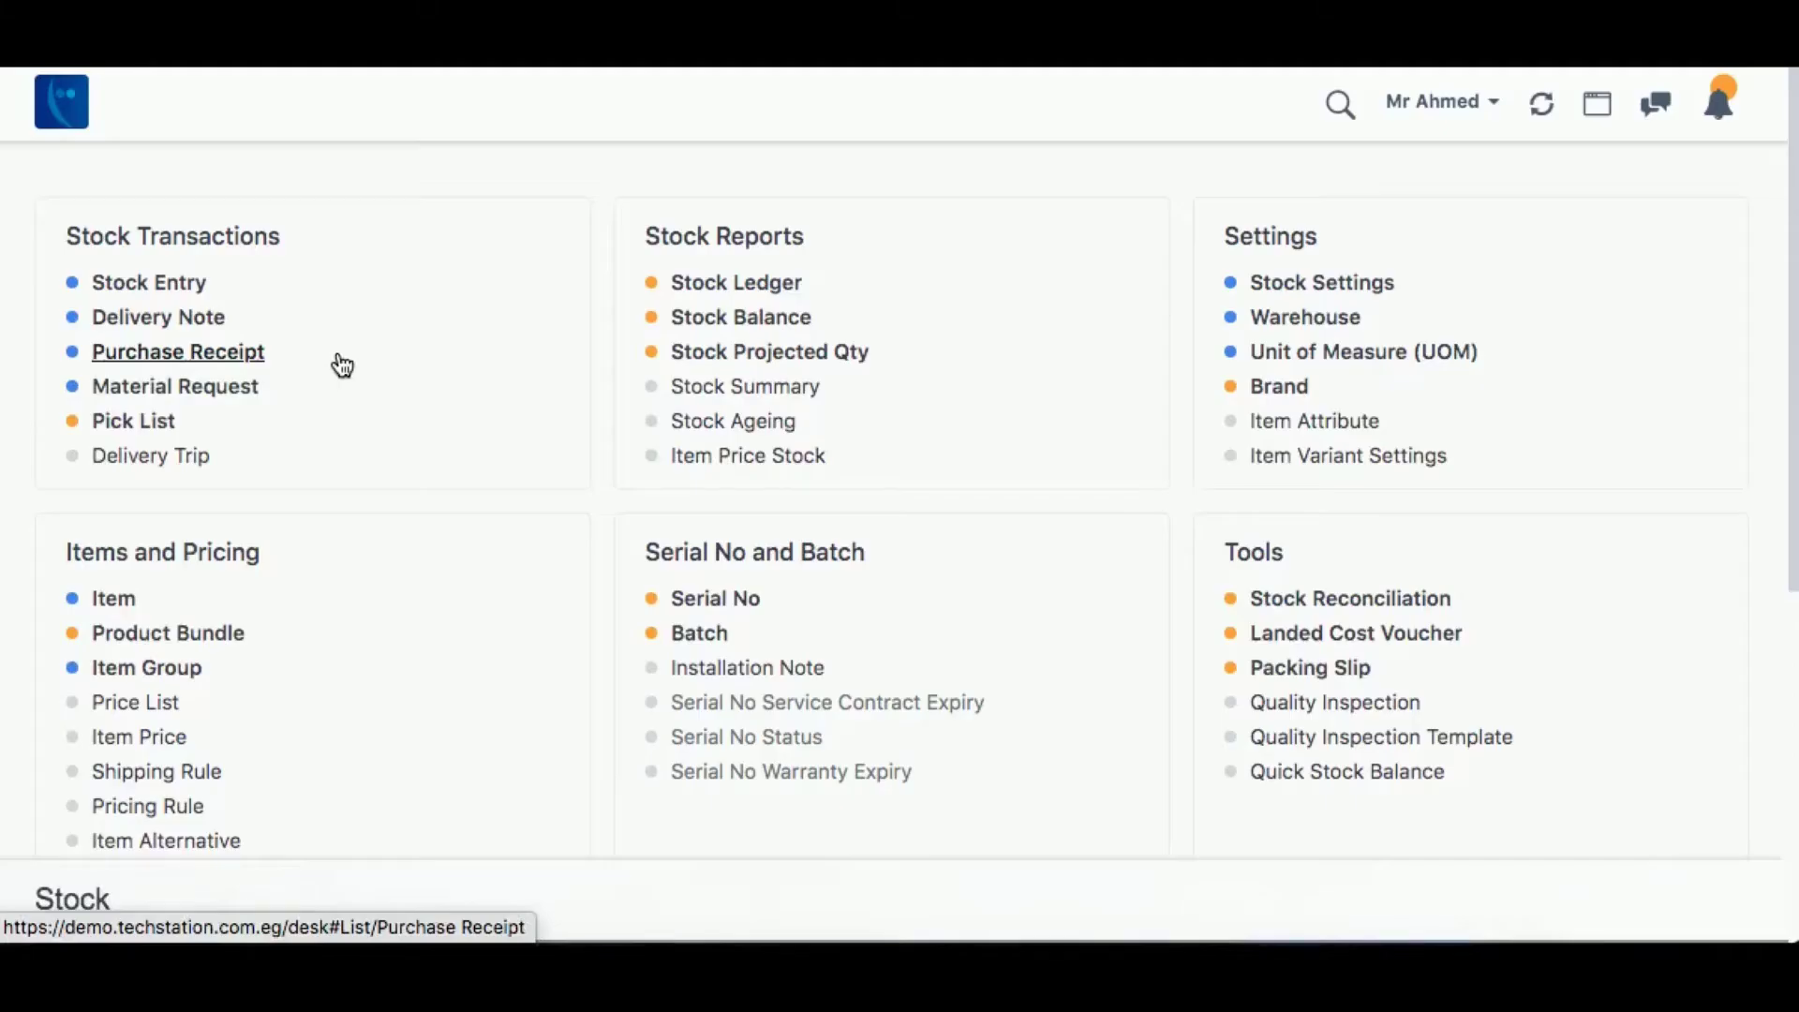
pyautogui.click(208, 363)
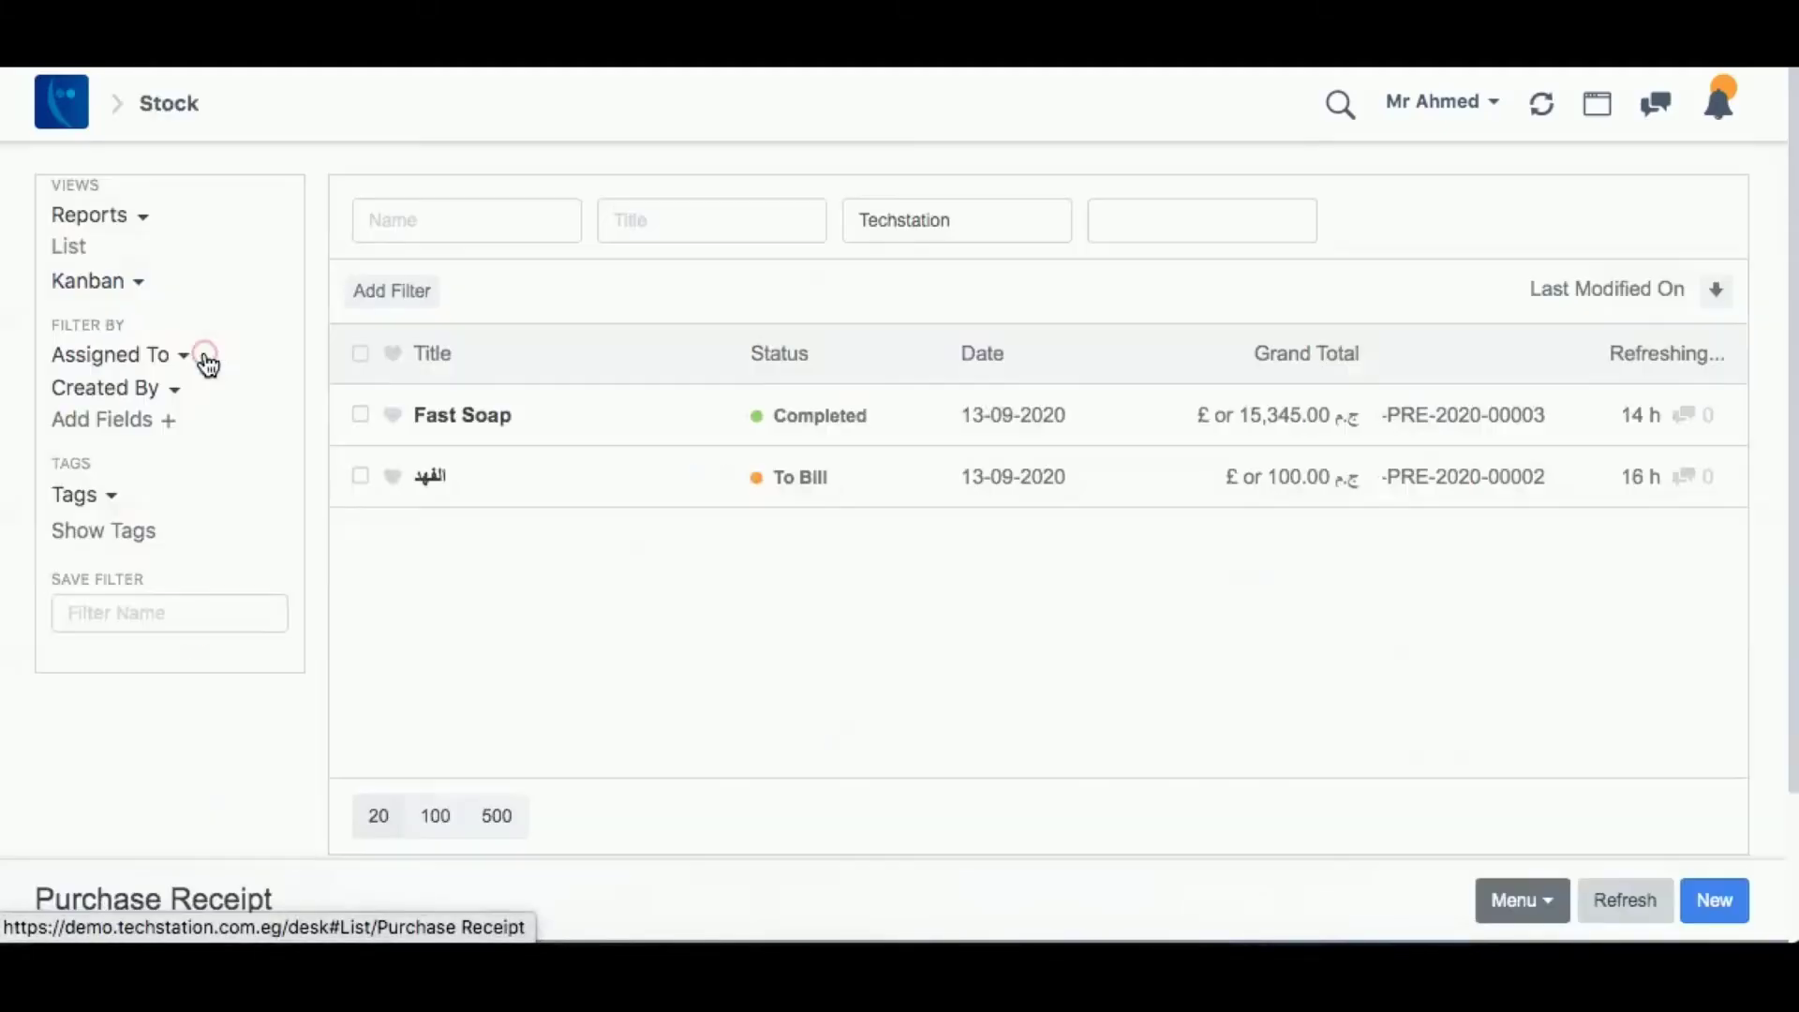
pyautogui.click(1724, 905)
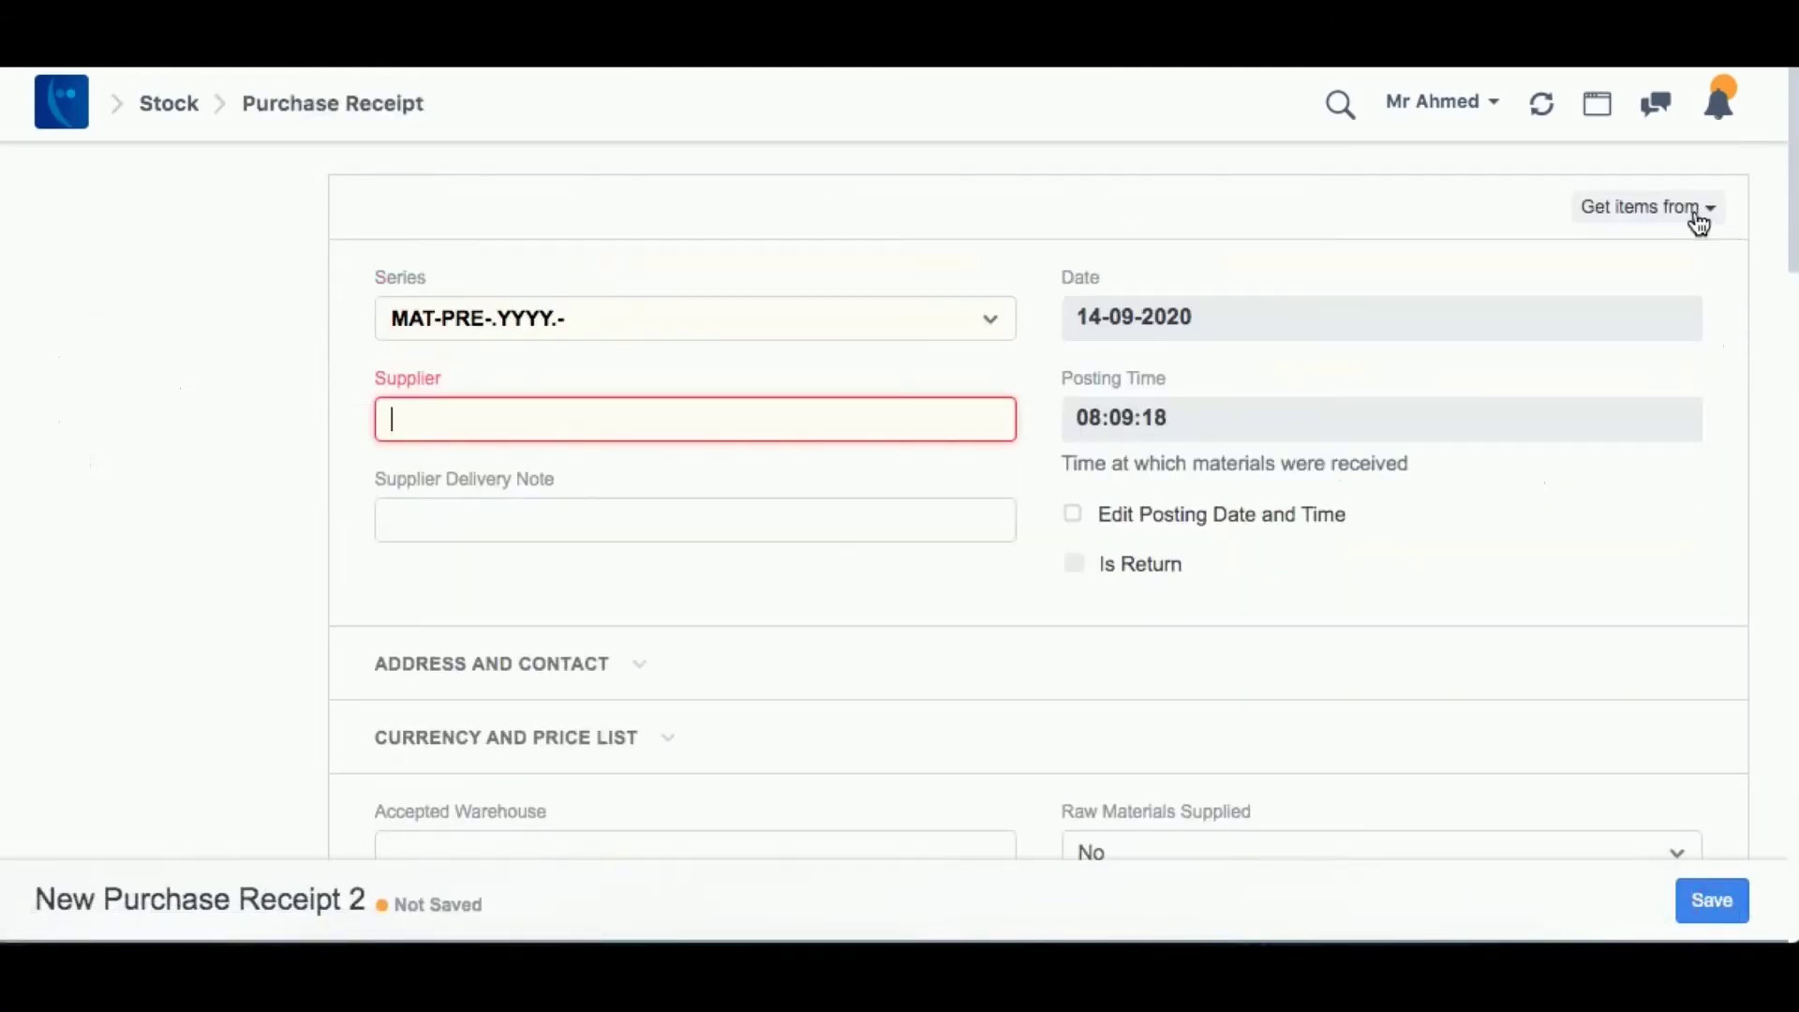
pyautogui.click(1699, 219)
pyautogui.click(1527, 280)
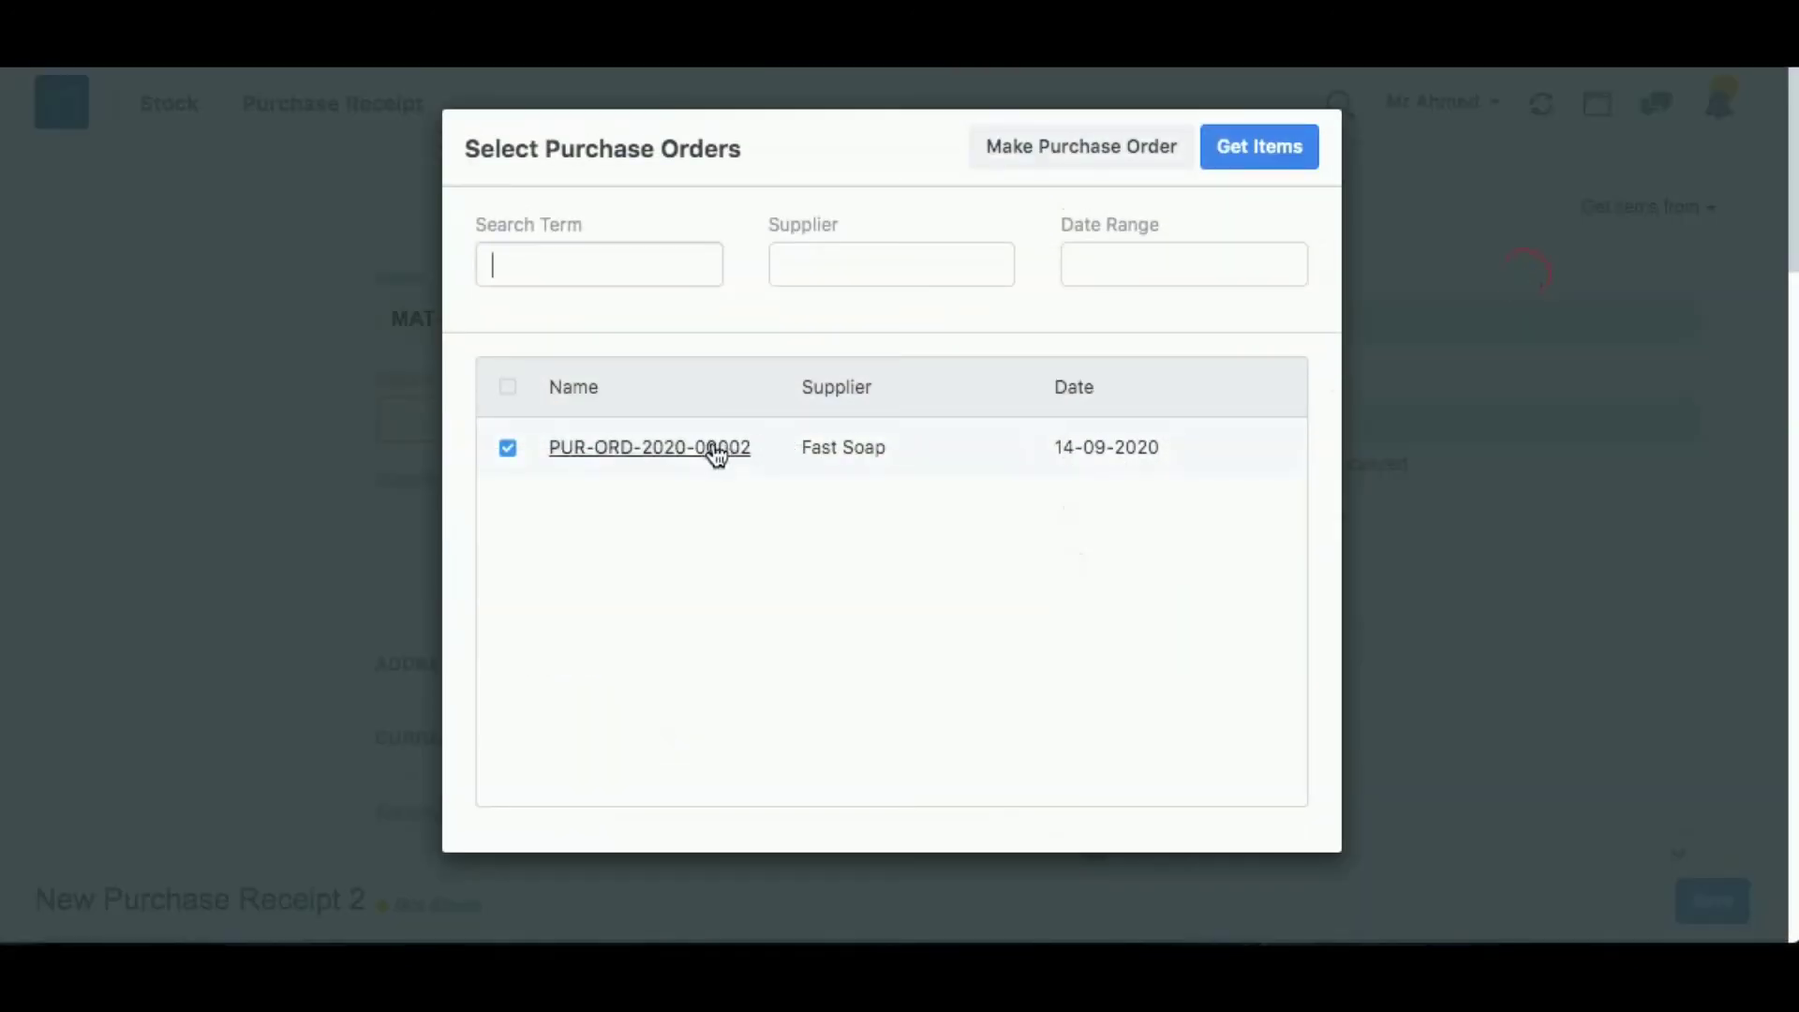
pyautogui.click(1256, 155)
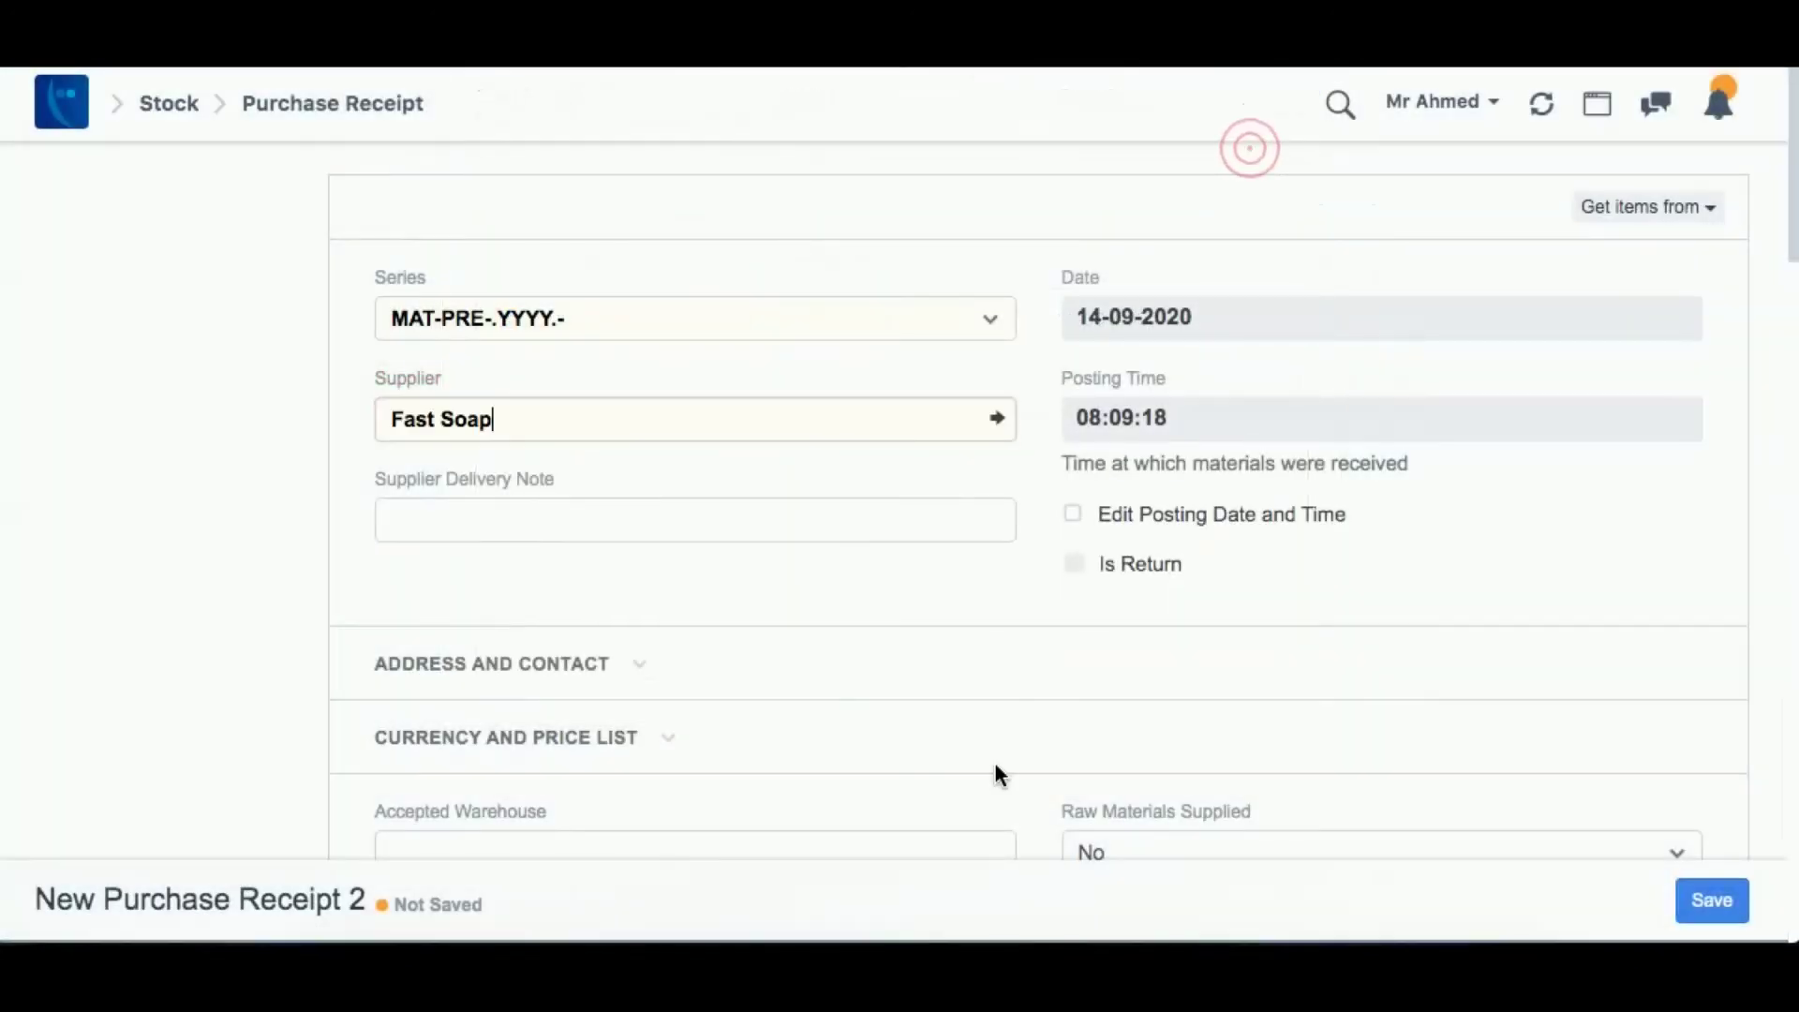
# Check the Tea tree oil row in the Fast Soap purchase receipt, and save and submit the receipt
pyautogui.scroll(-7, 995, 766)
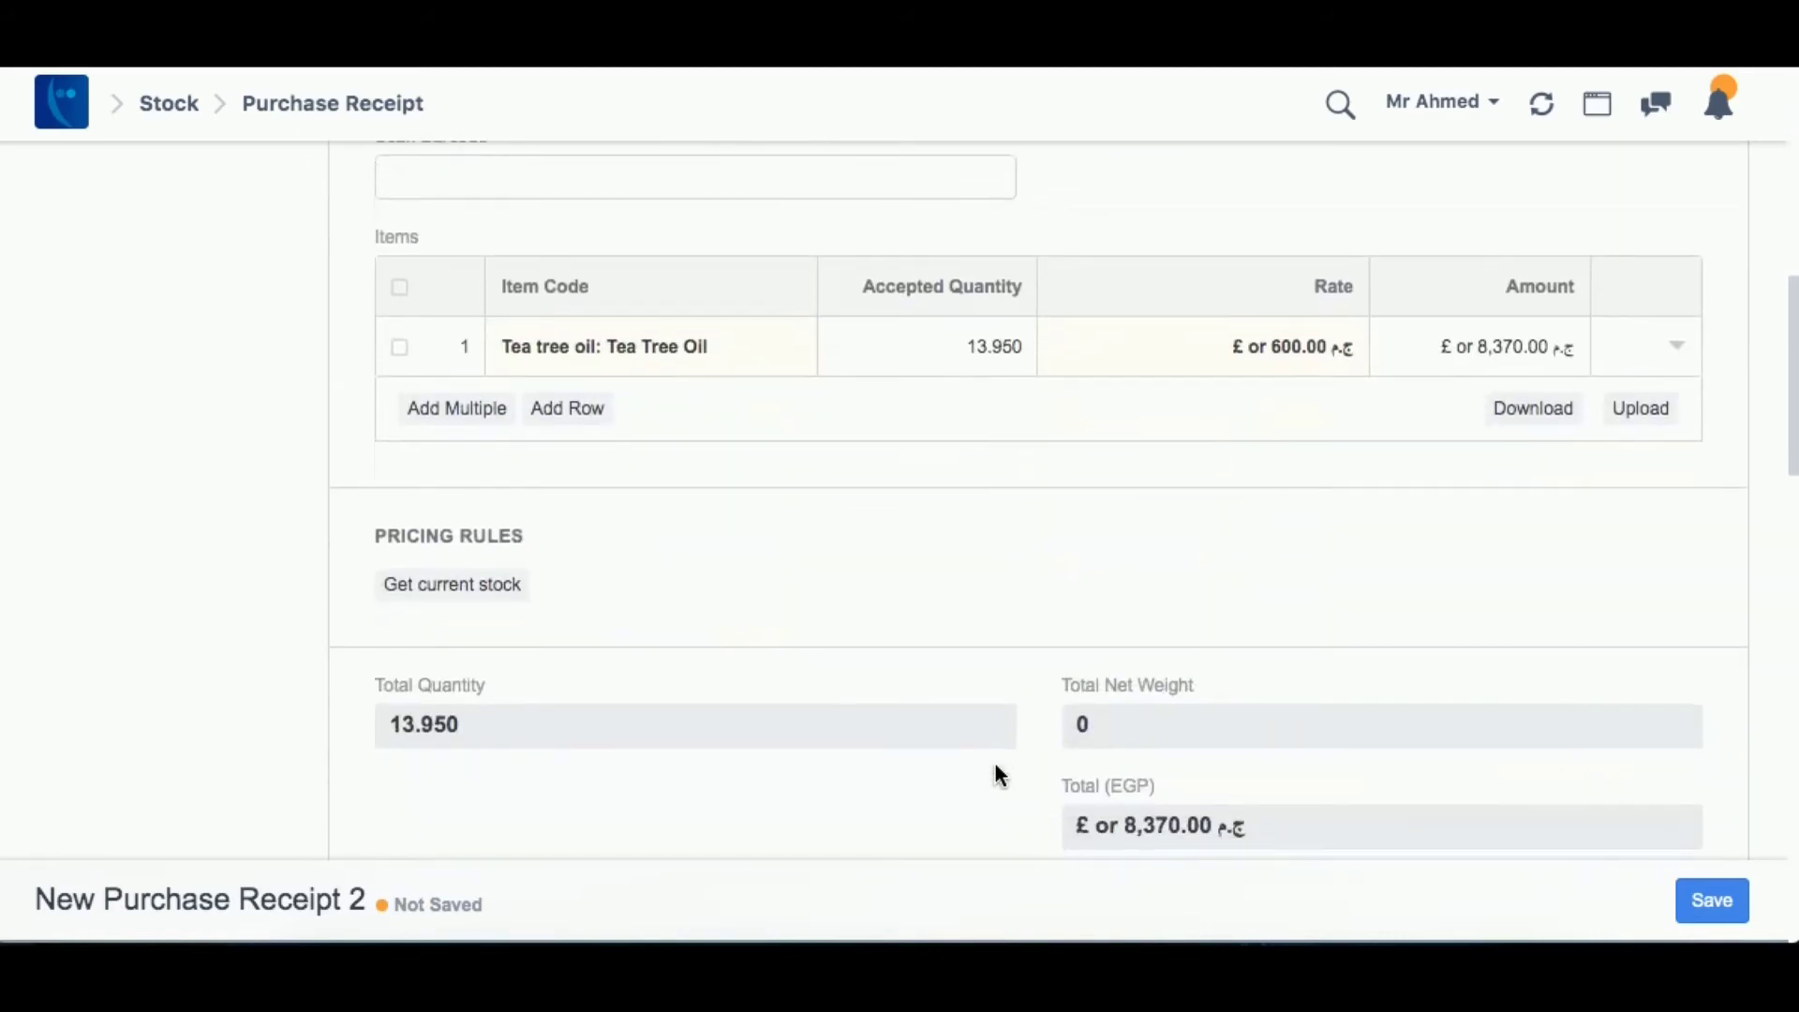
pyautogui.scroll(1, 995, 769)
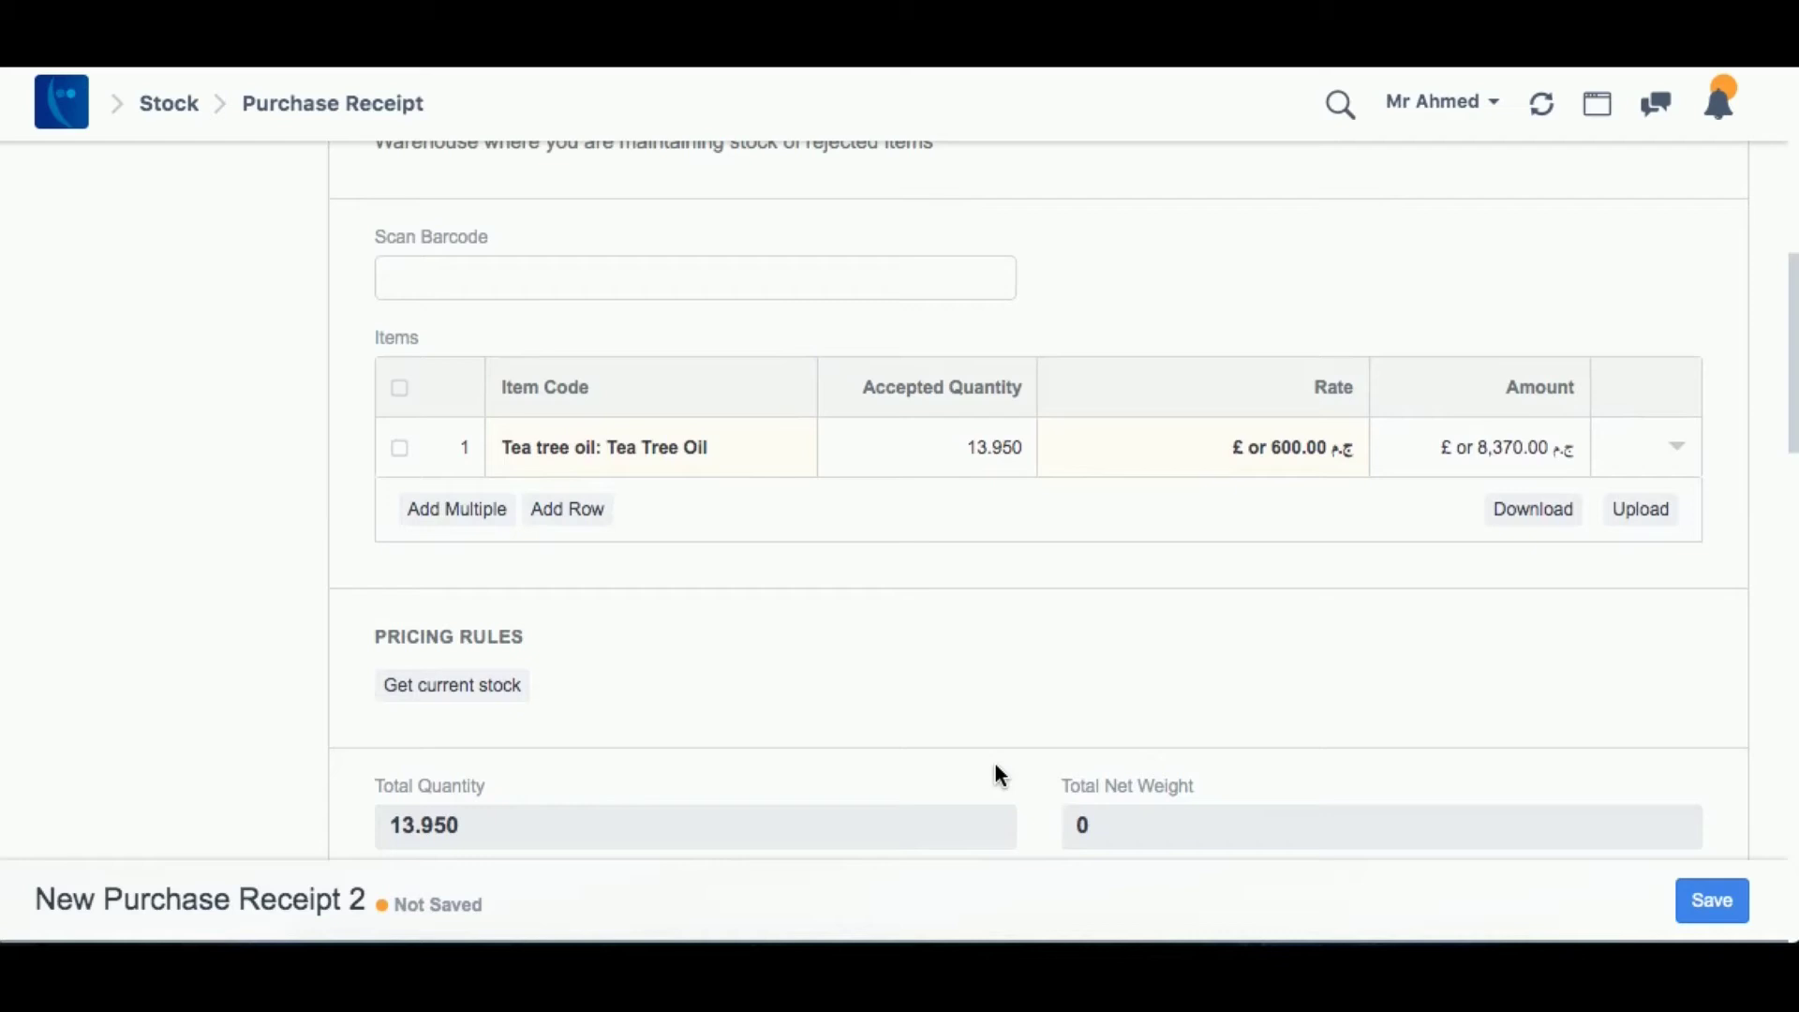
pyautogui.click(1729, 926)
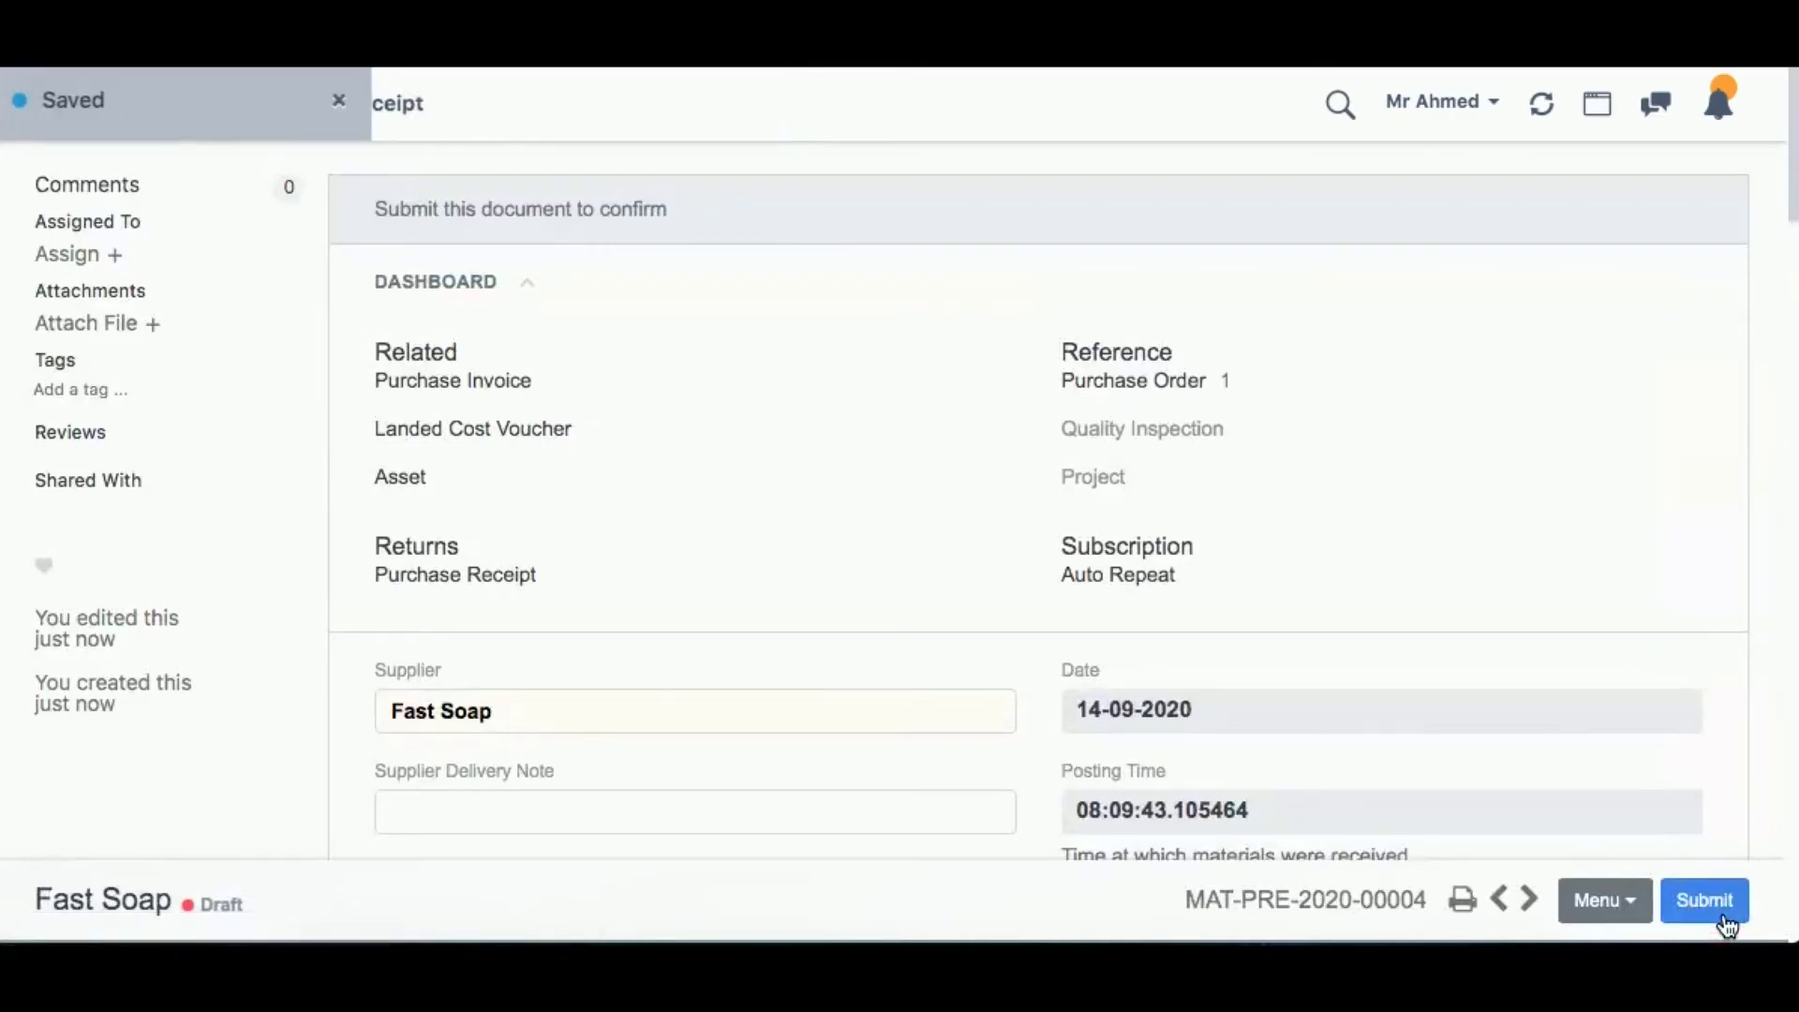
pyautogui.click(1711, 905)
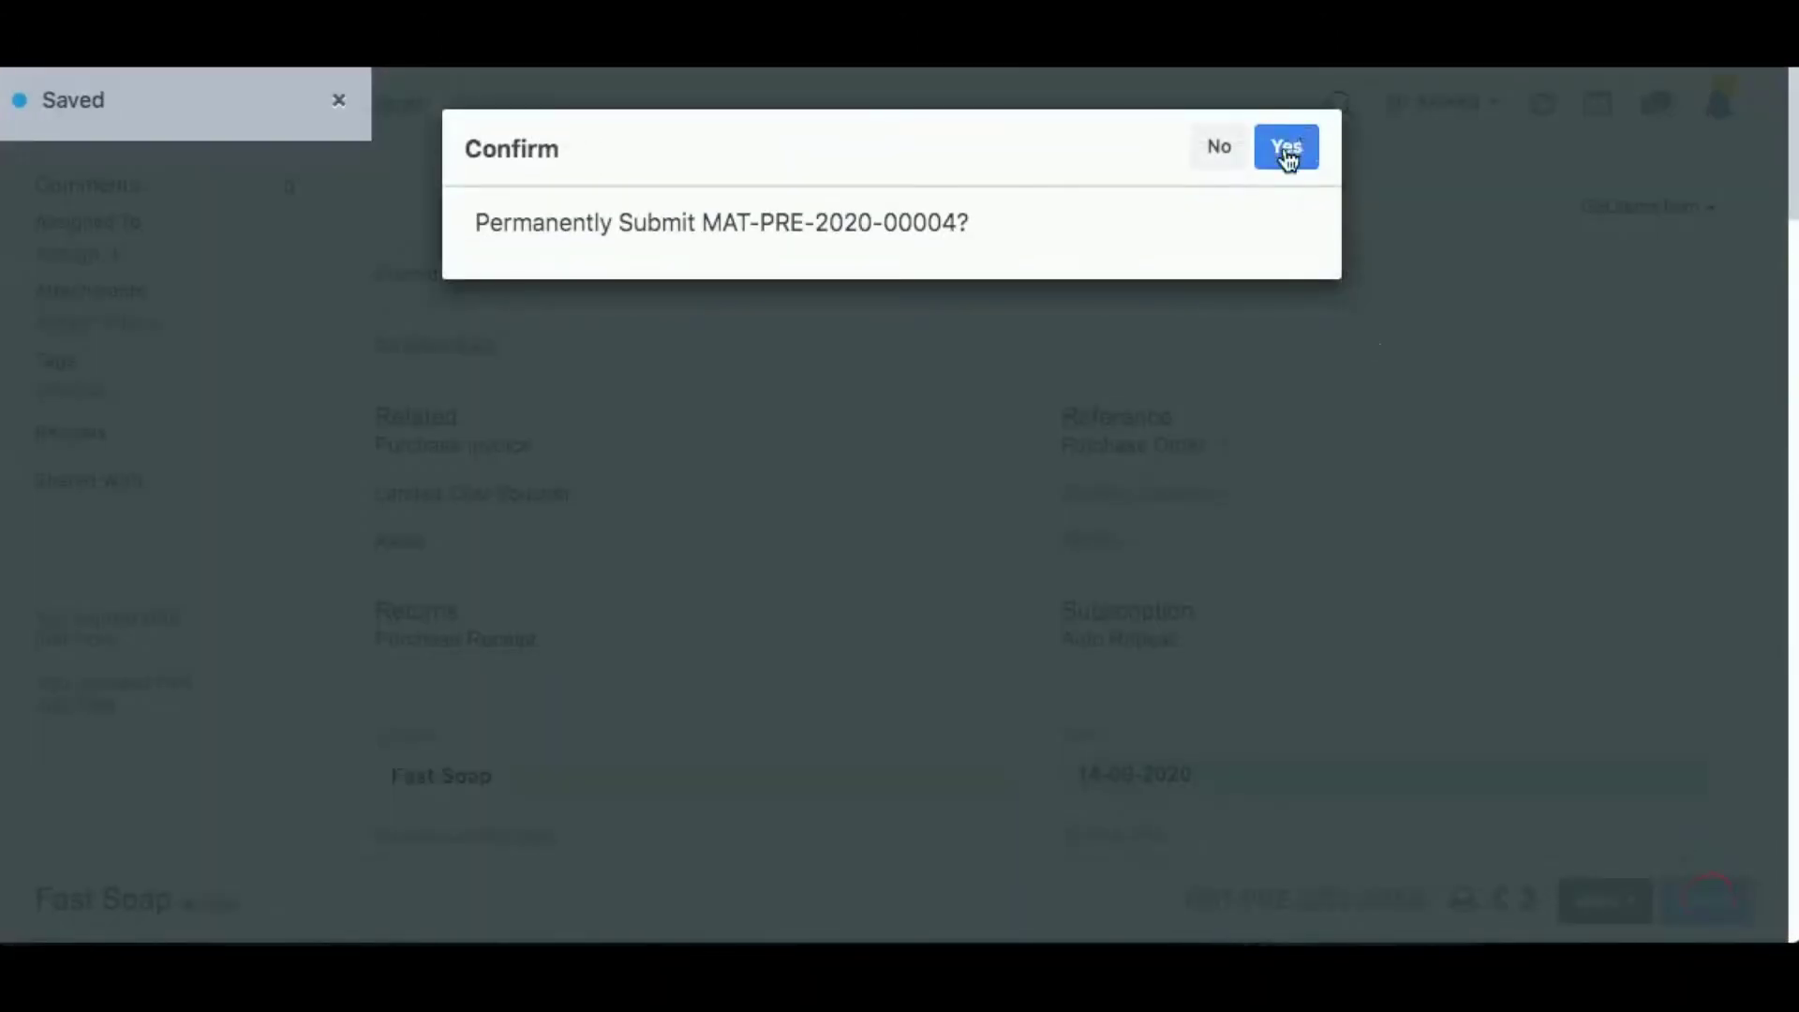
pyautogui.click(1288, 152)
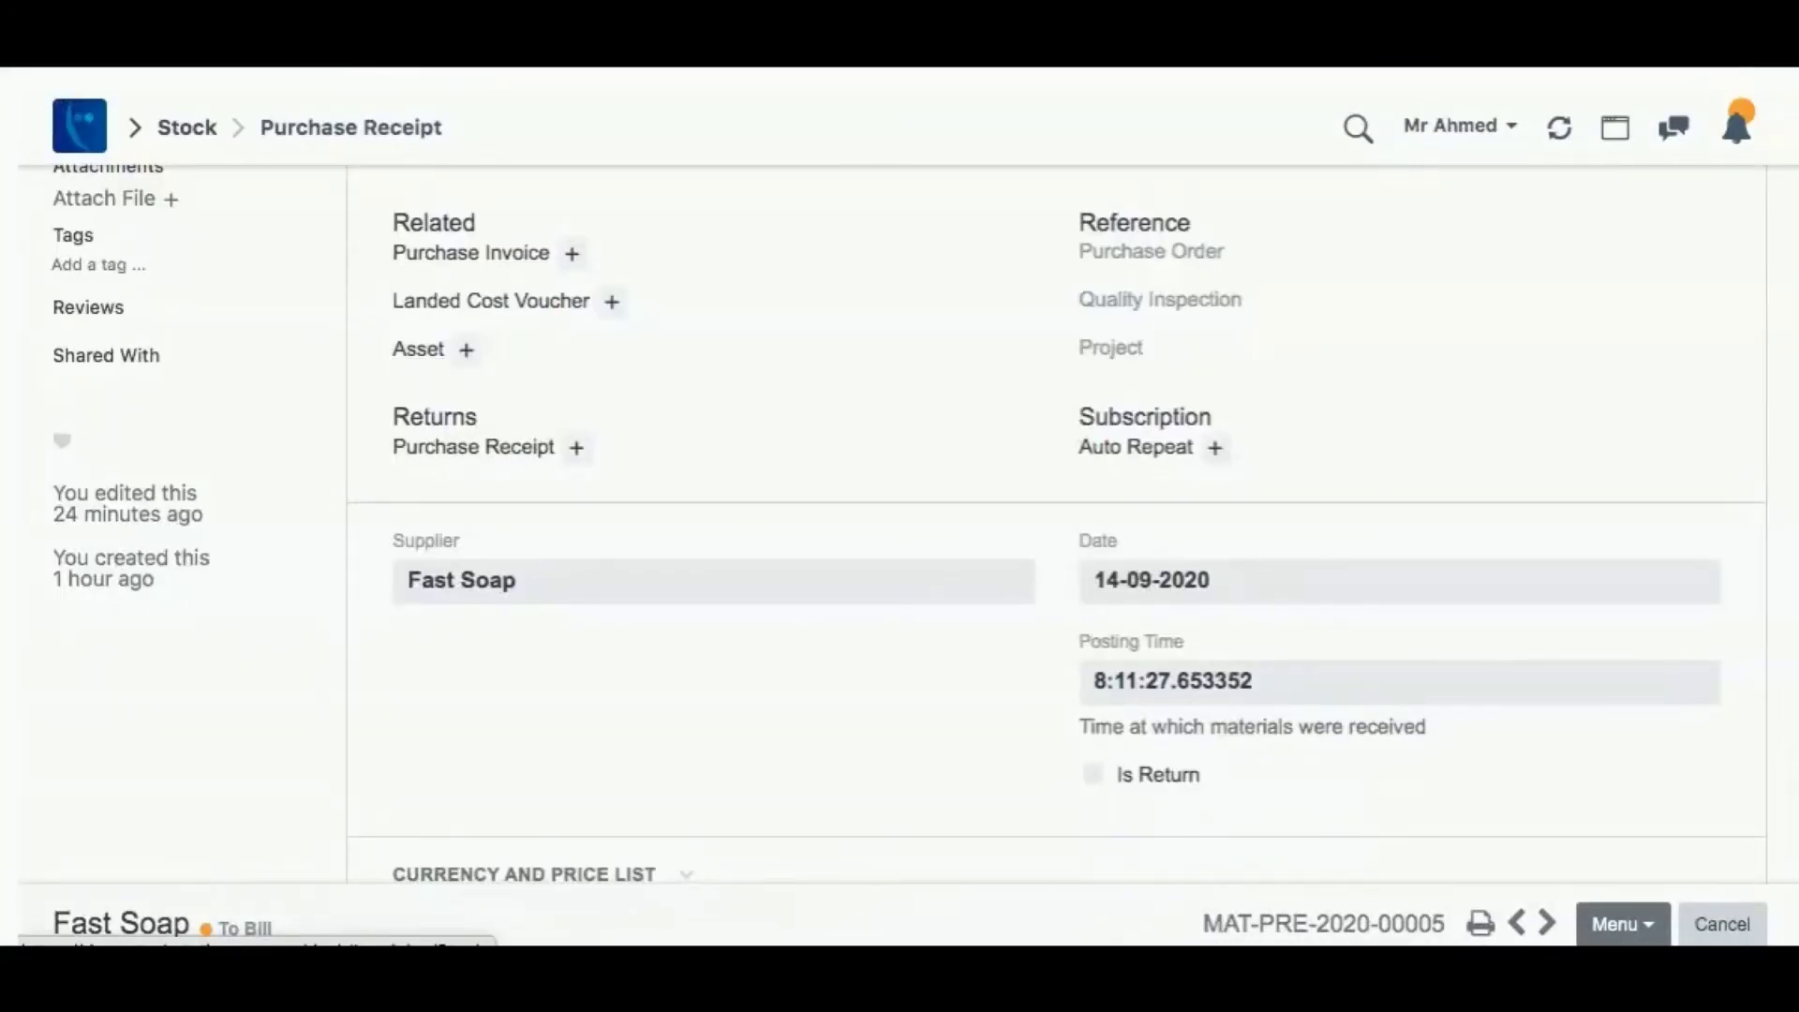
# Create a new purchase invoice in Accounting with the items from the Fast Soap purchase receipt dated 14-09-2020
pyautogui.click(136, 128)
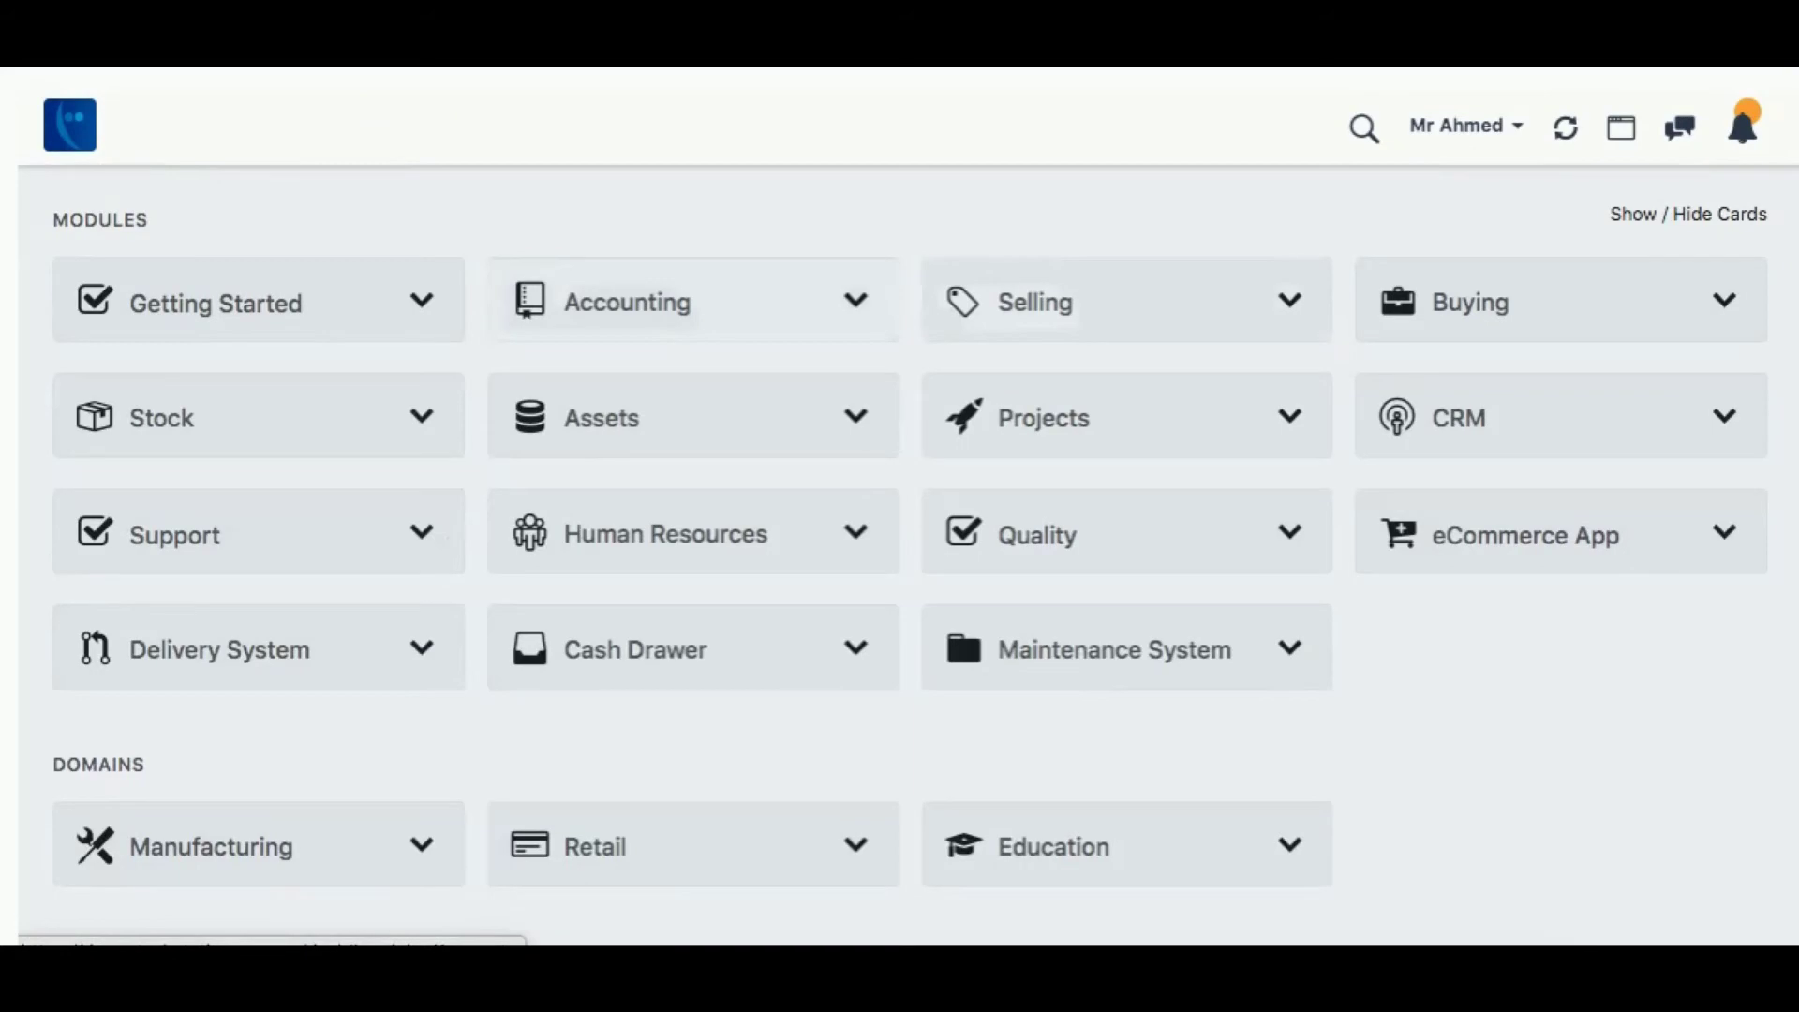
pyautogui.click(768, 305)
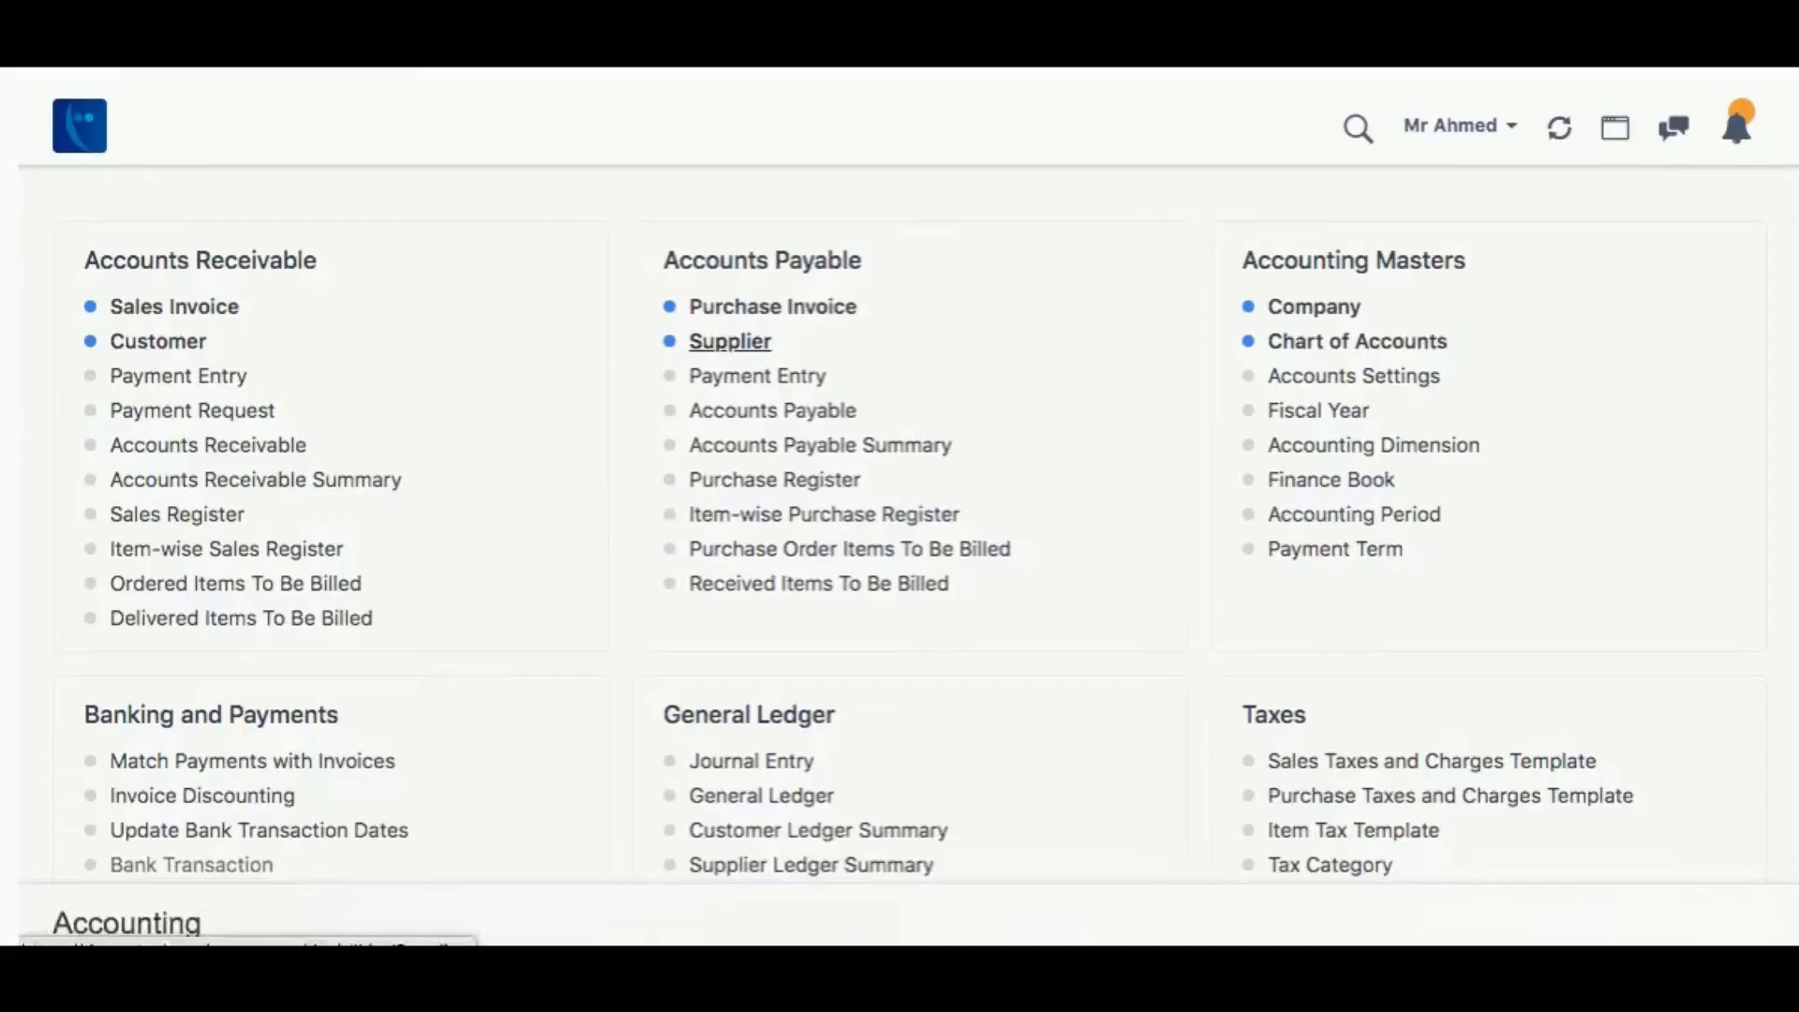
pyautogui.click(772, 306)
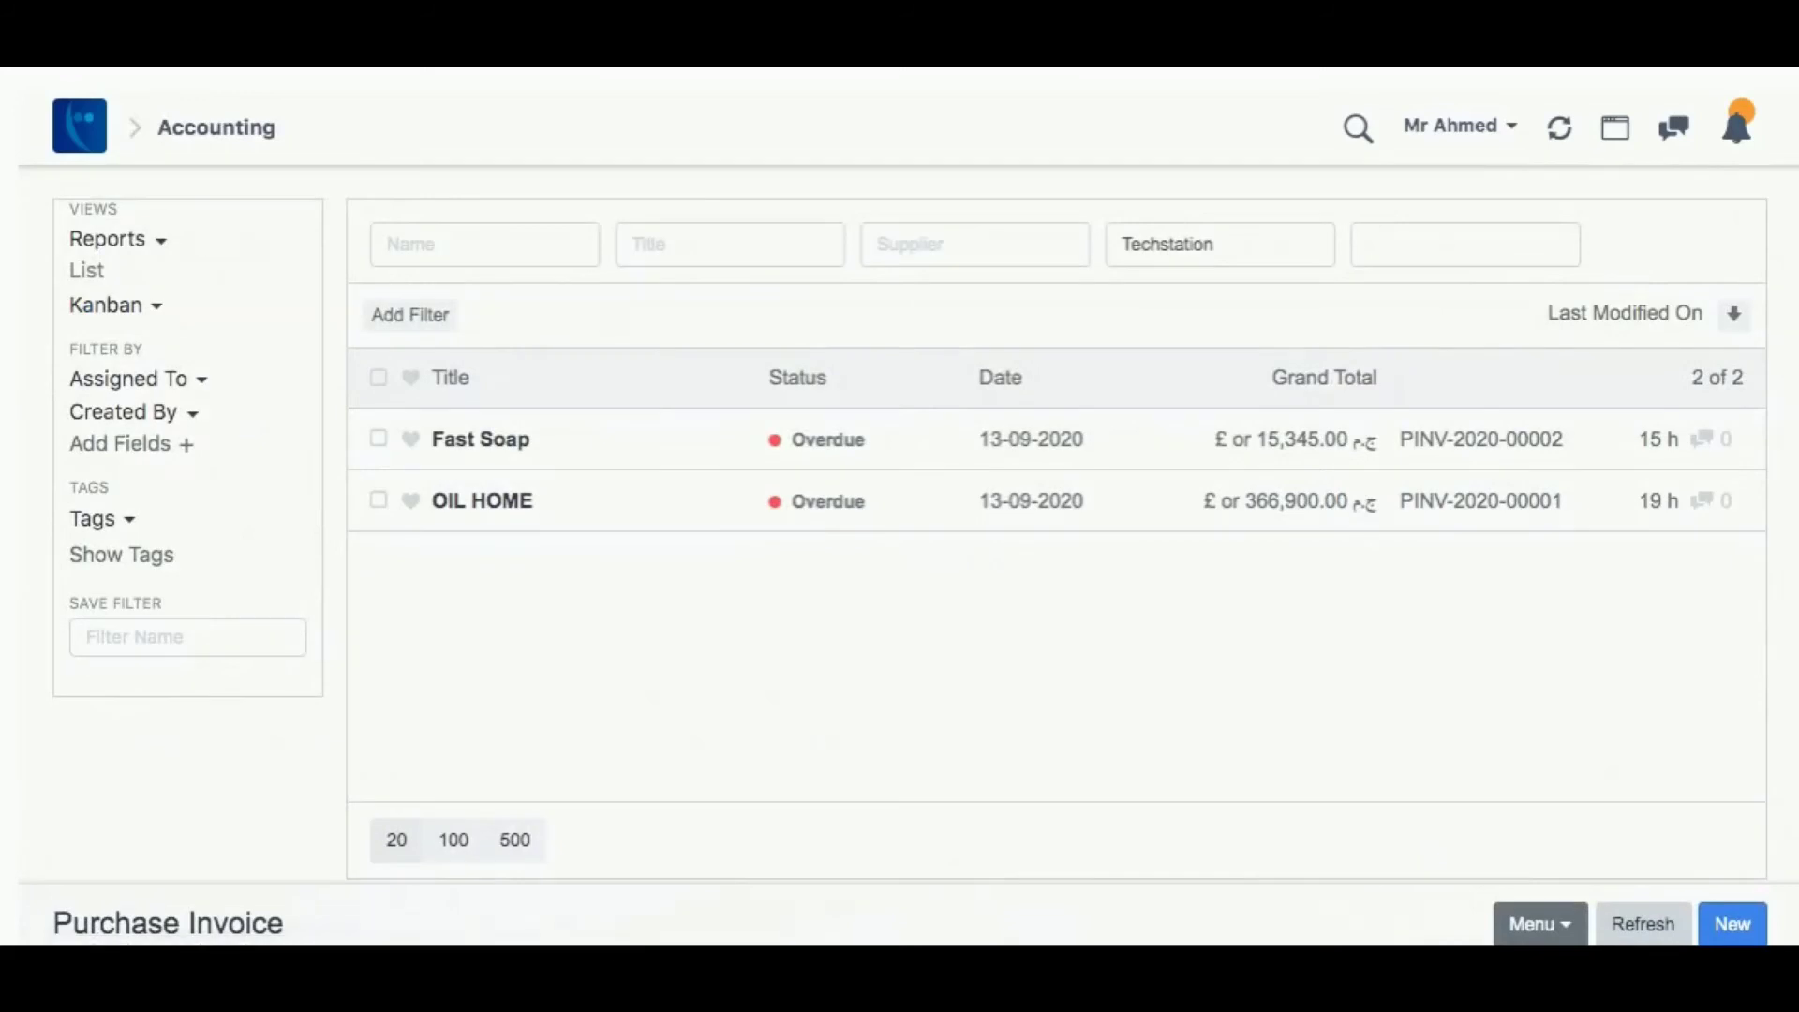
pyautogui.hotkey('ctrl', 'b')
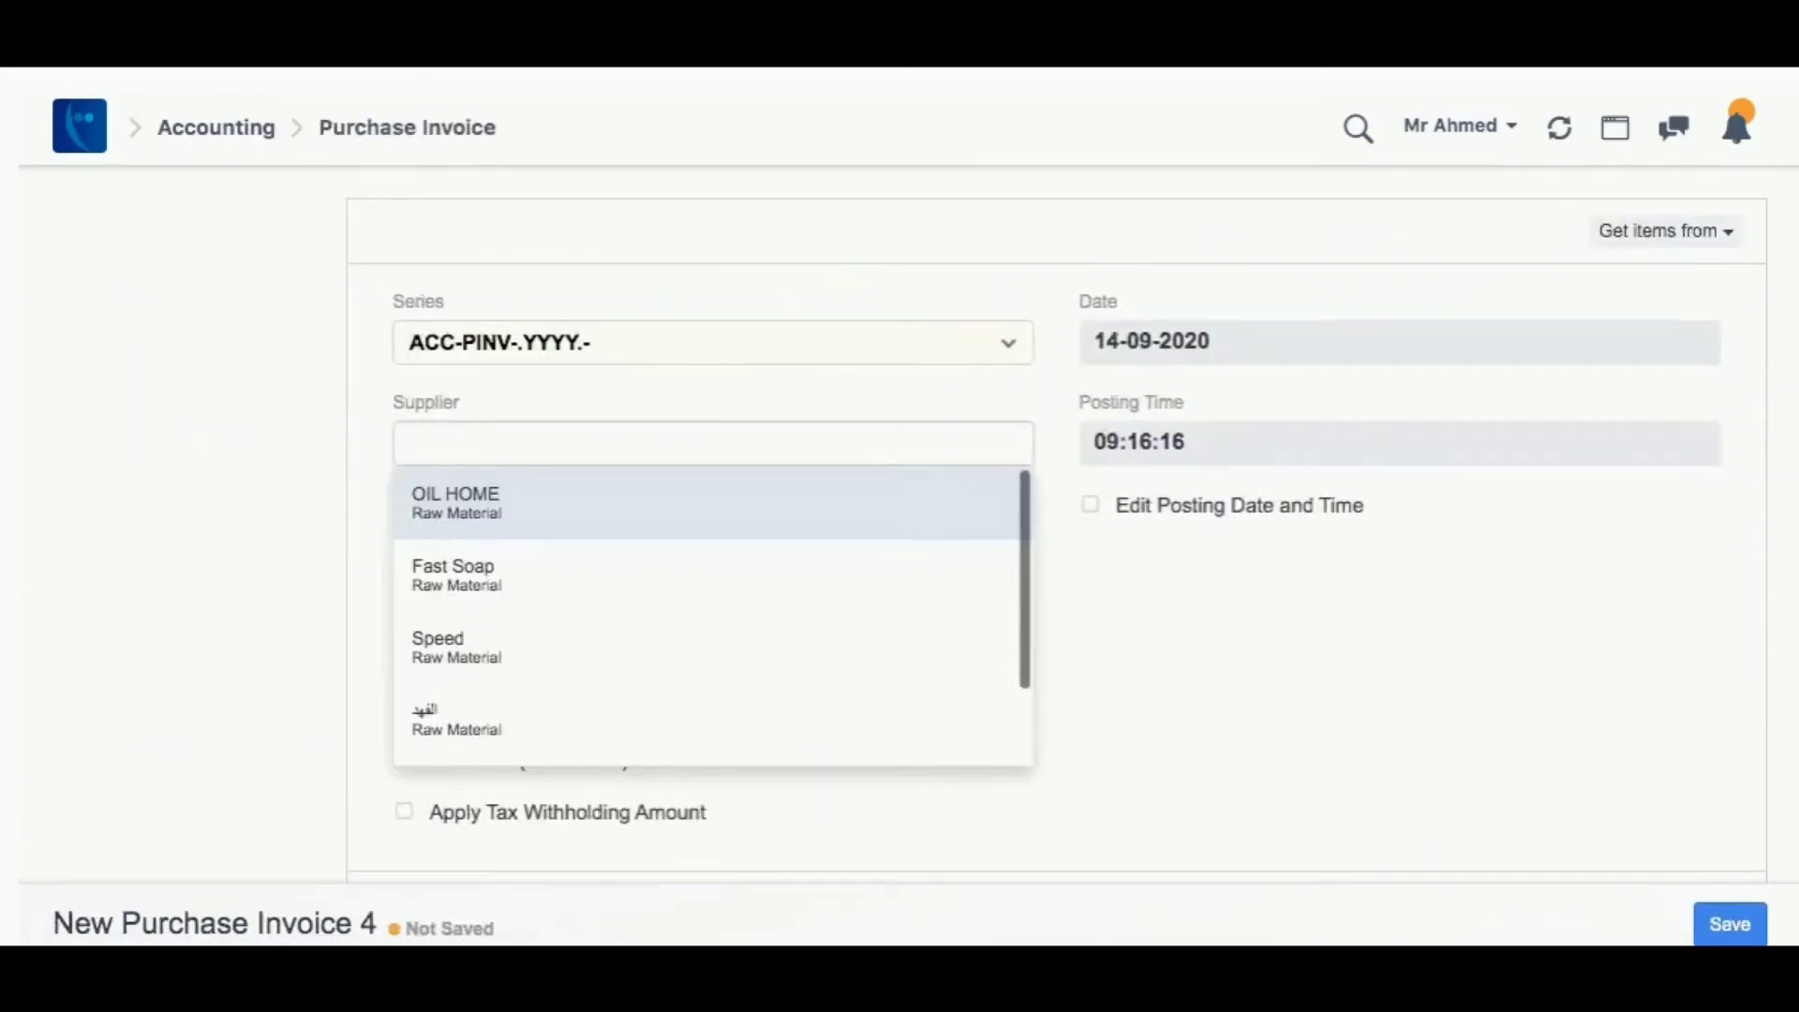
pyautogui.click(1667, 231)
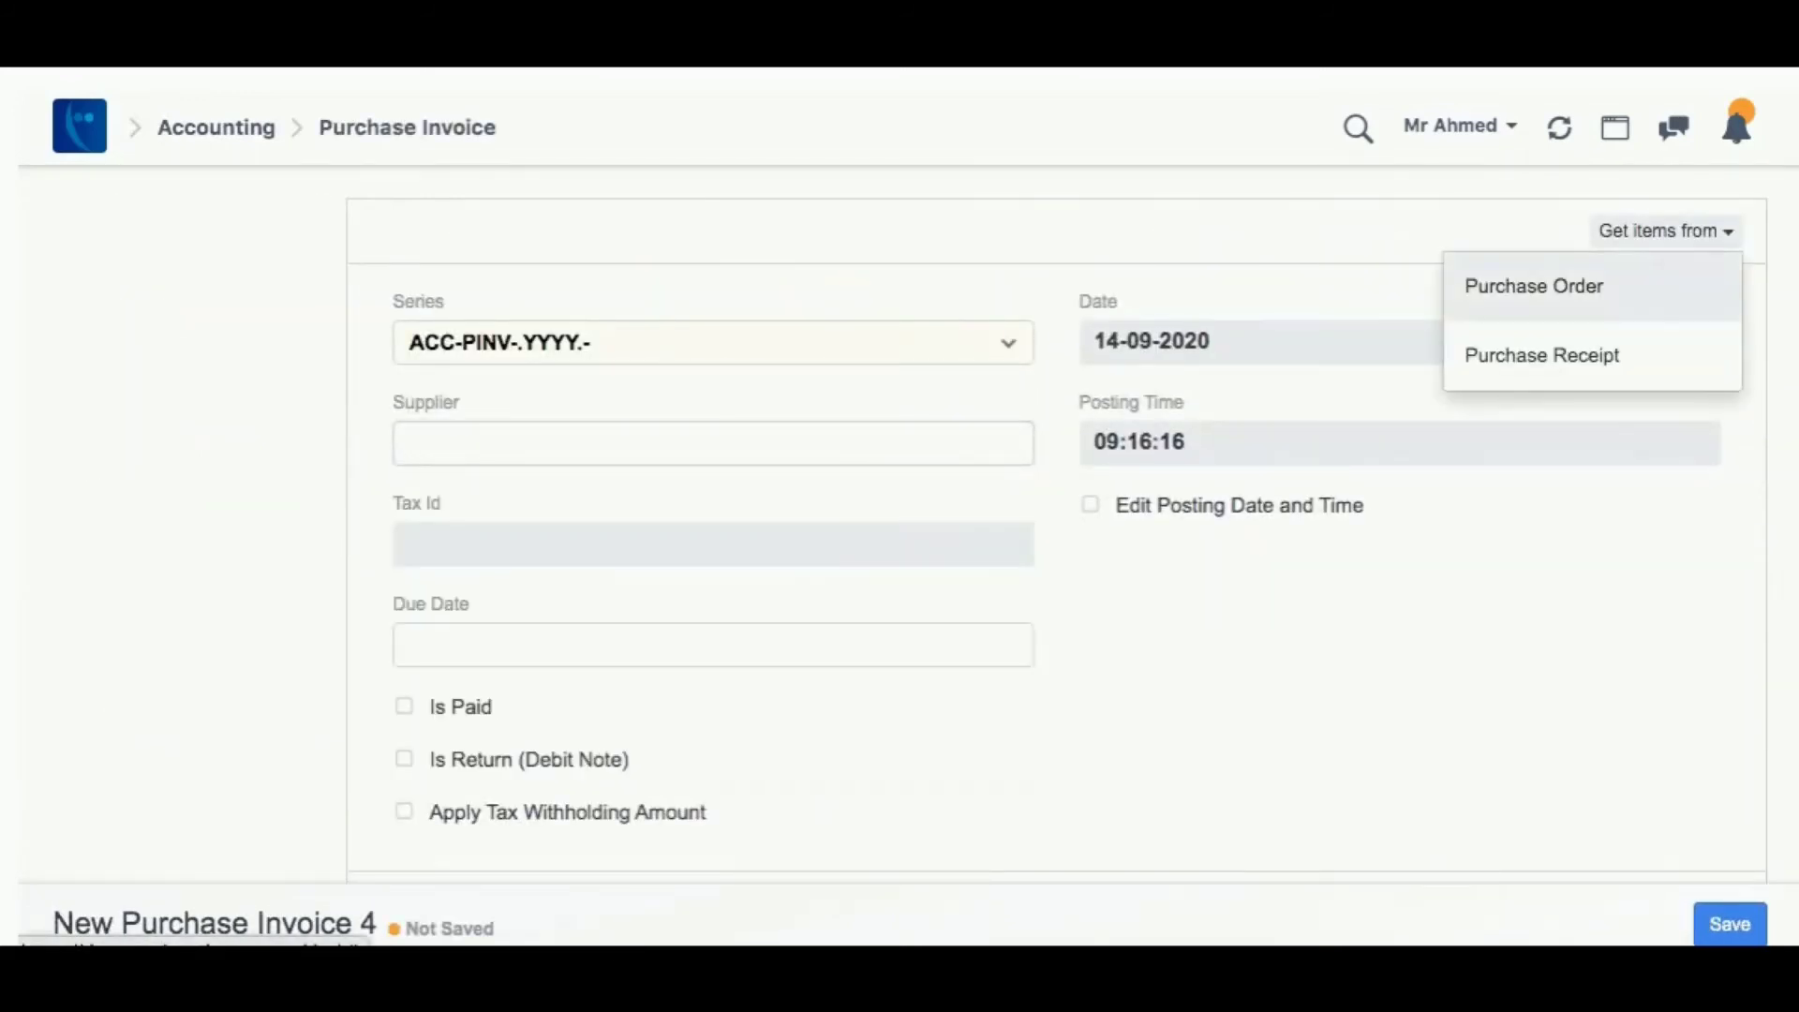
pyautogui.click(1542, 356)
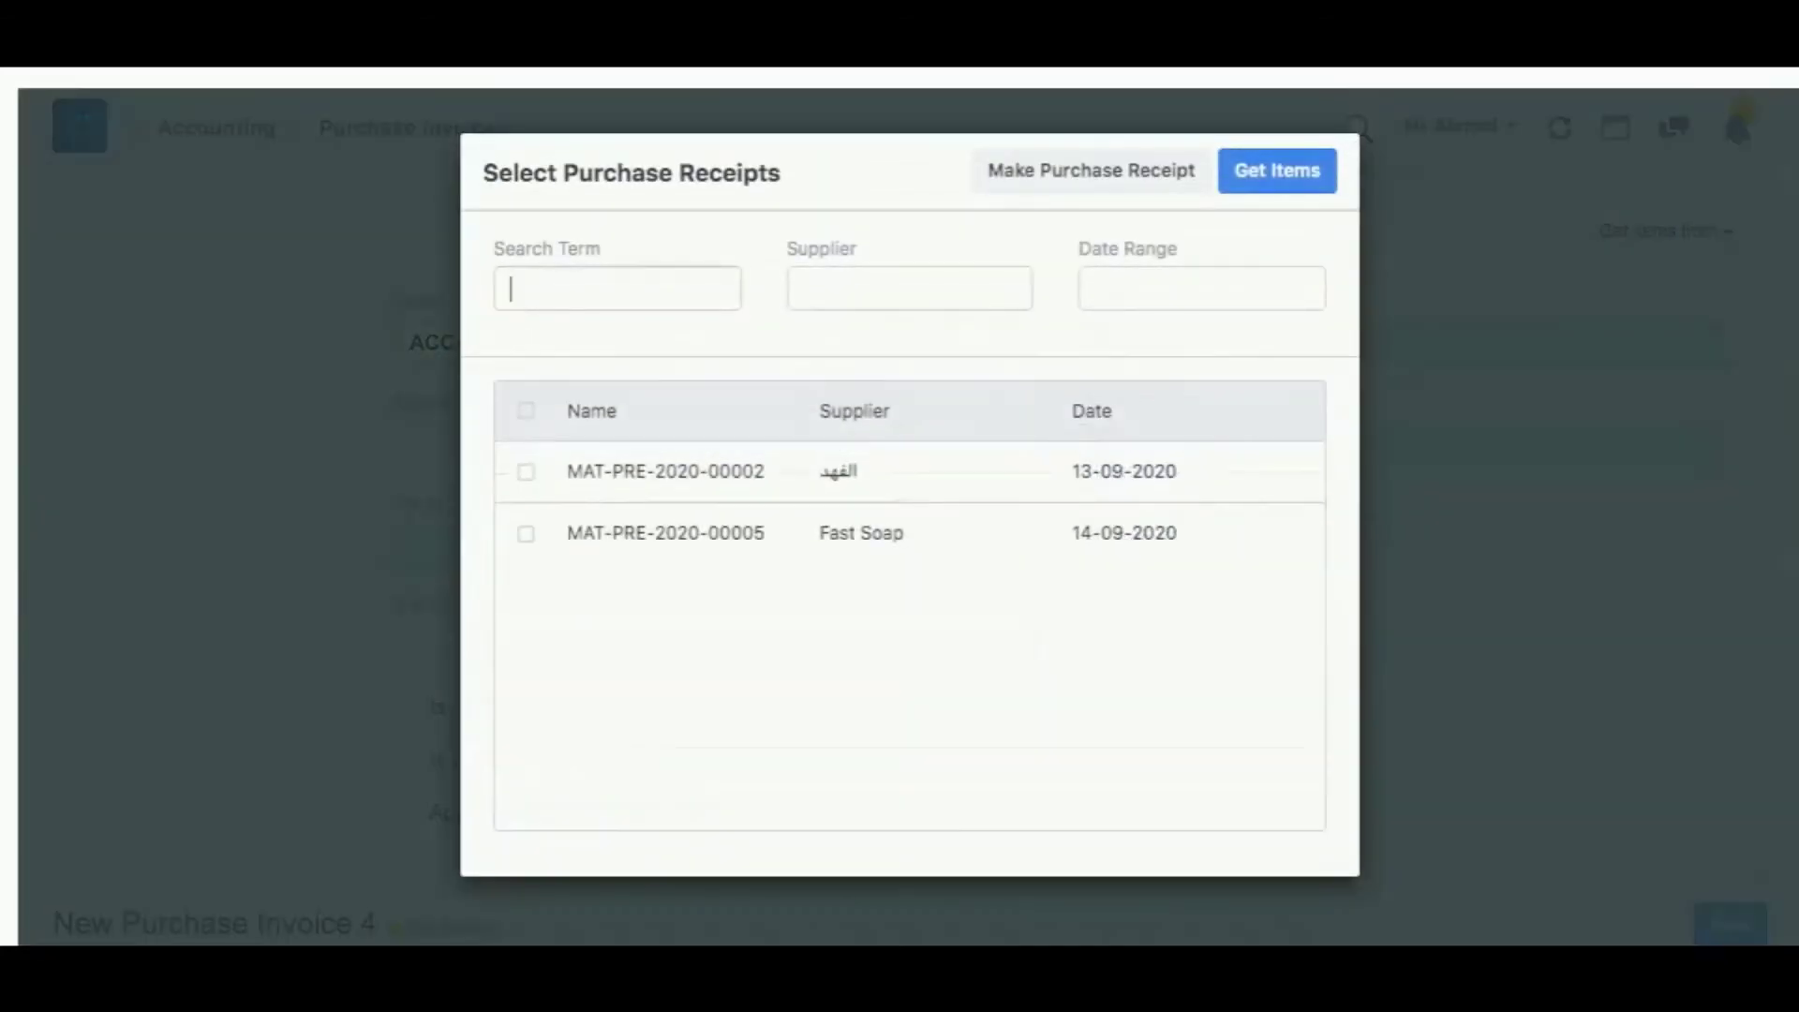
pyautogui.click(526, 534)
pyautogui.hotkey('ctrl', 's')
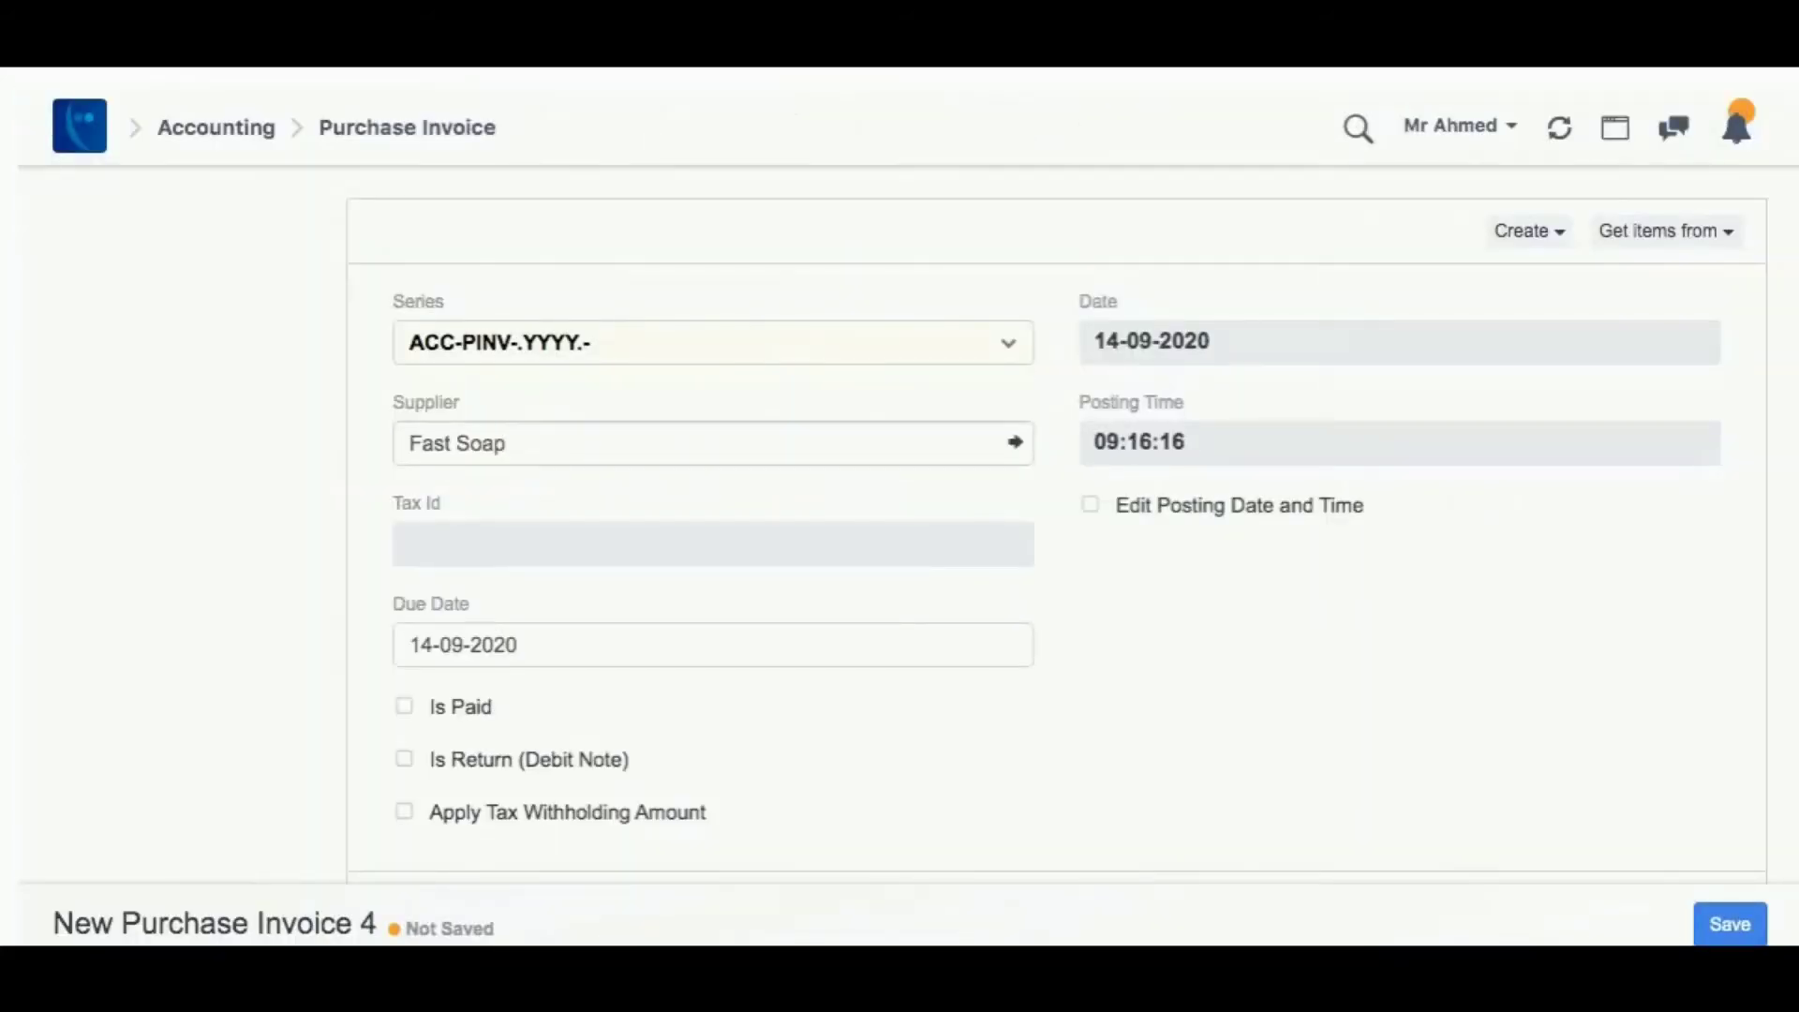
# Check the Tea tree oil row in the Fast Soap purchase invoice, and save and submit the invoice
pyautogui.scroll(-5, 1058, 529)
pyautogui.scroll(-7, 1057, 528)
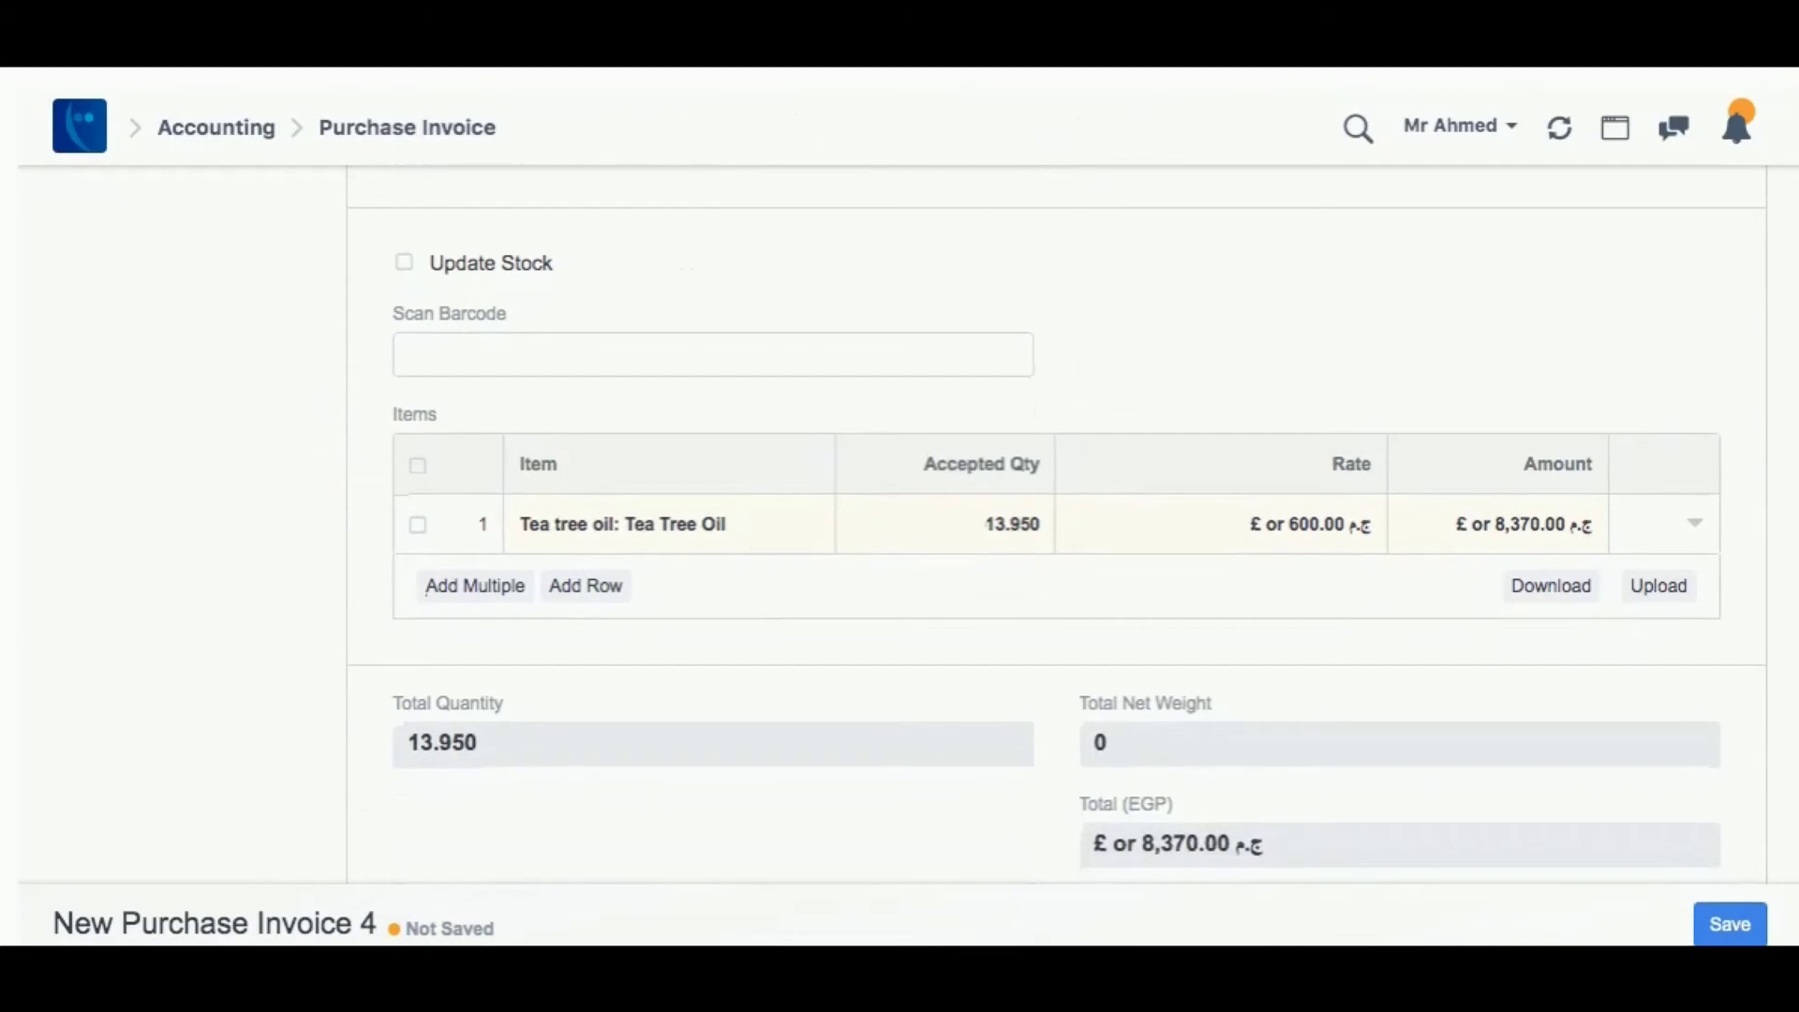
pyautogui.hotkey('ctrl', 's')
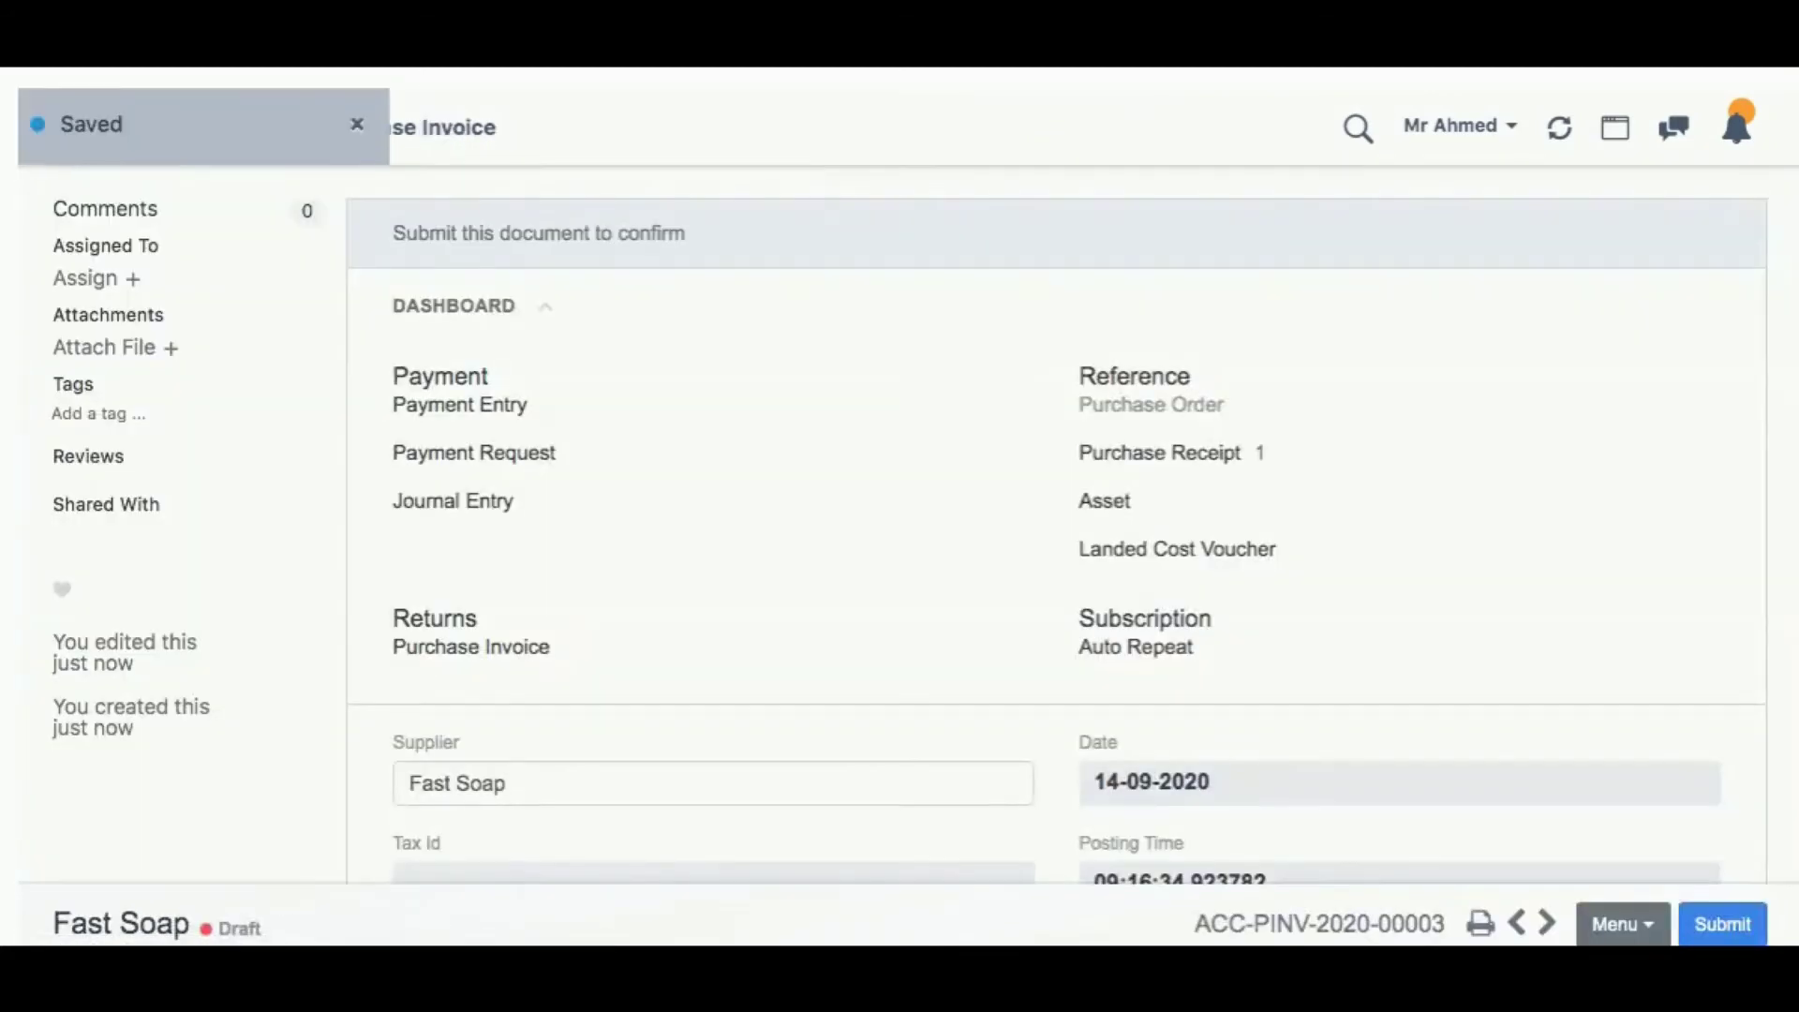
pyautogui.hotkey('ctrl', 'b')
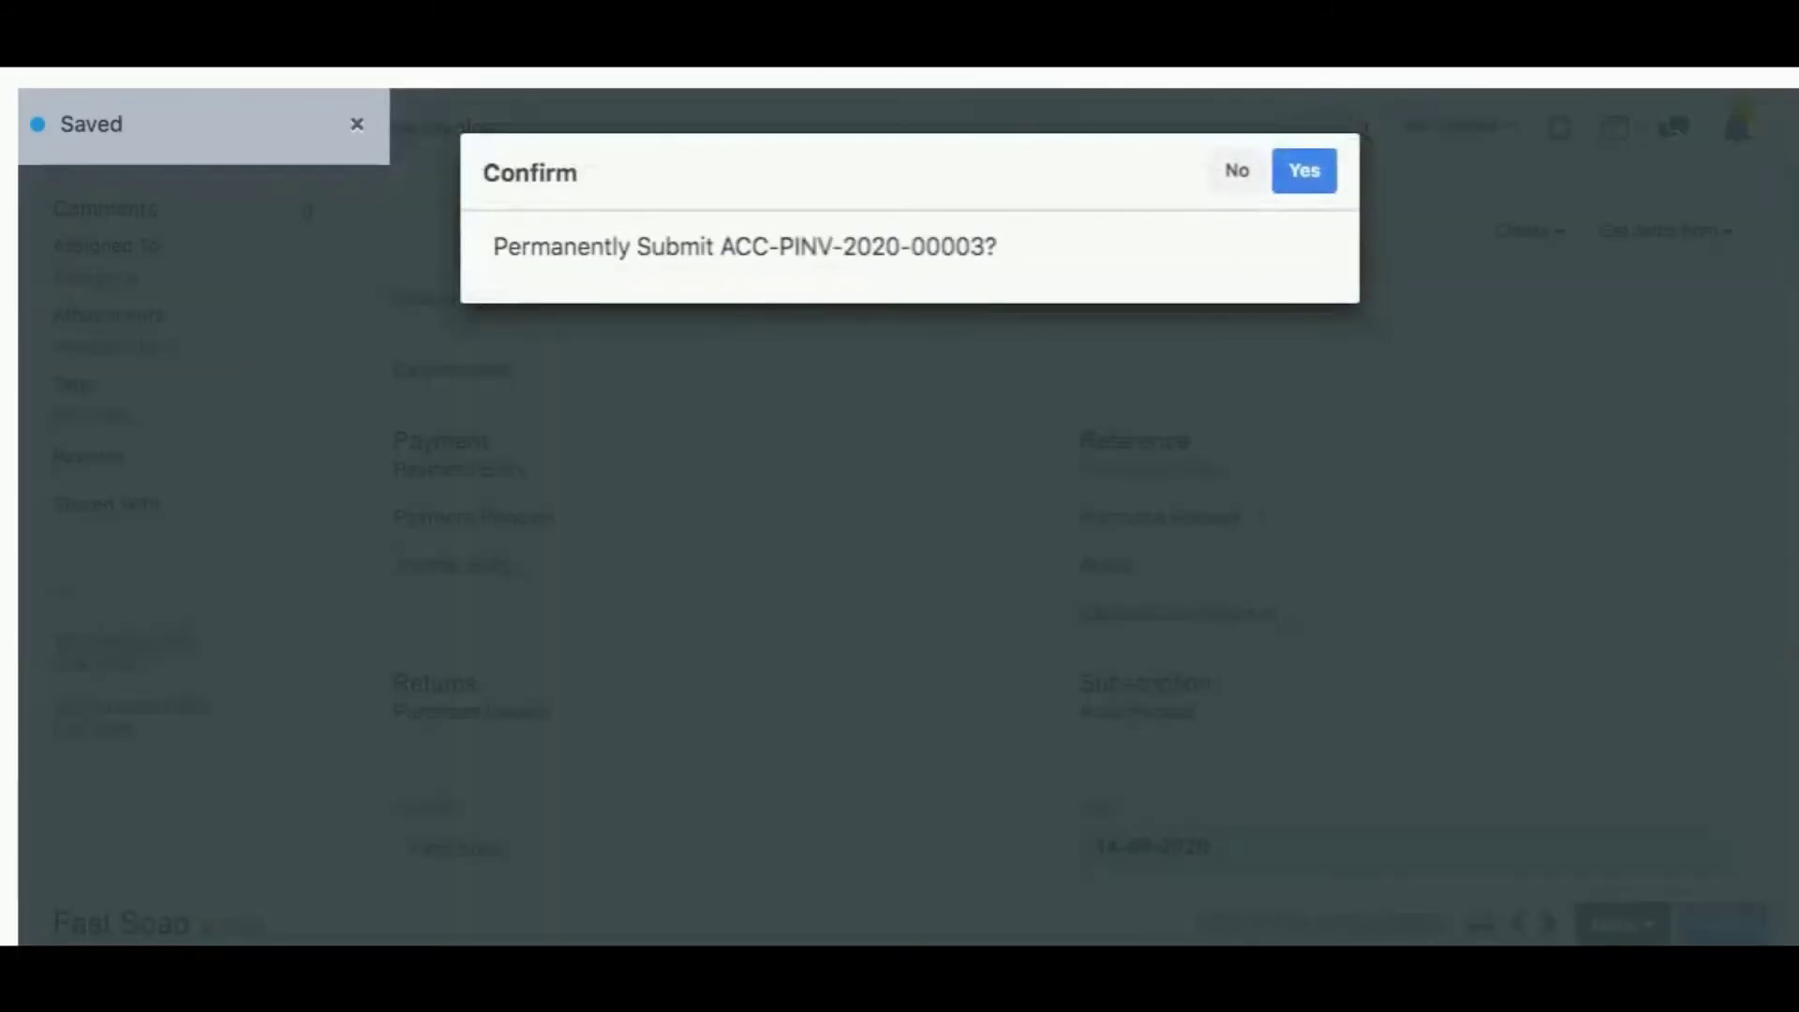
pyautogui.press('Return')
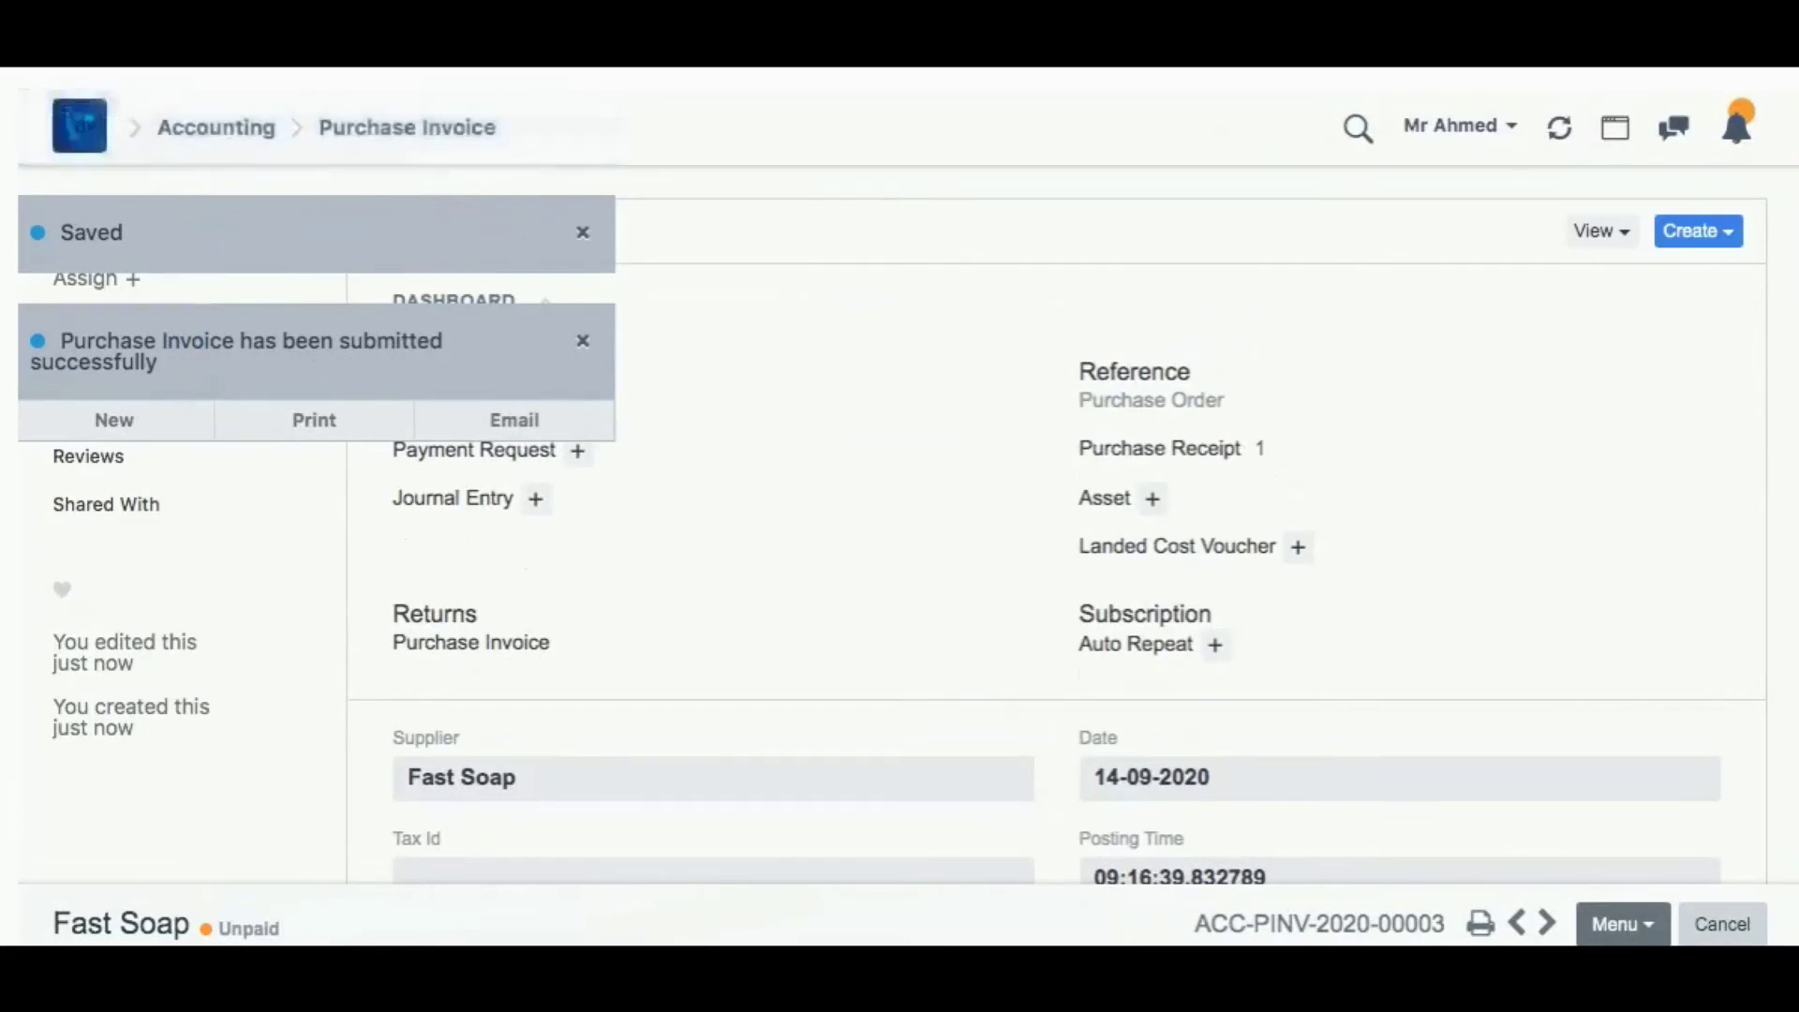
# Create a payment entry from the submitted Fast Soap purchase invoice
pyautogui.hotkey('alt', 'c')
pyautogui.press('Down')
pyautogui.press('Down')
pyautogui.press('Return')
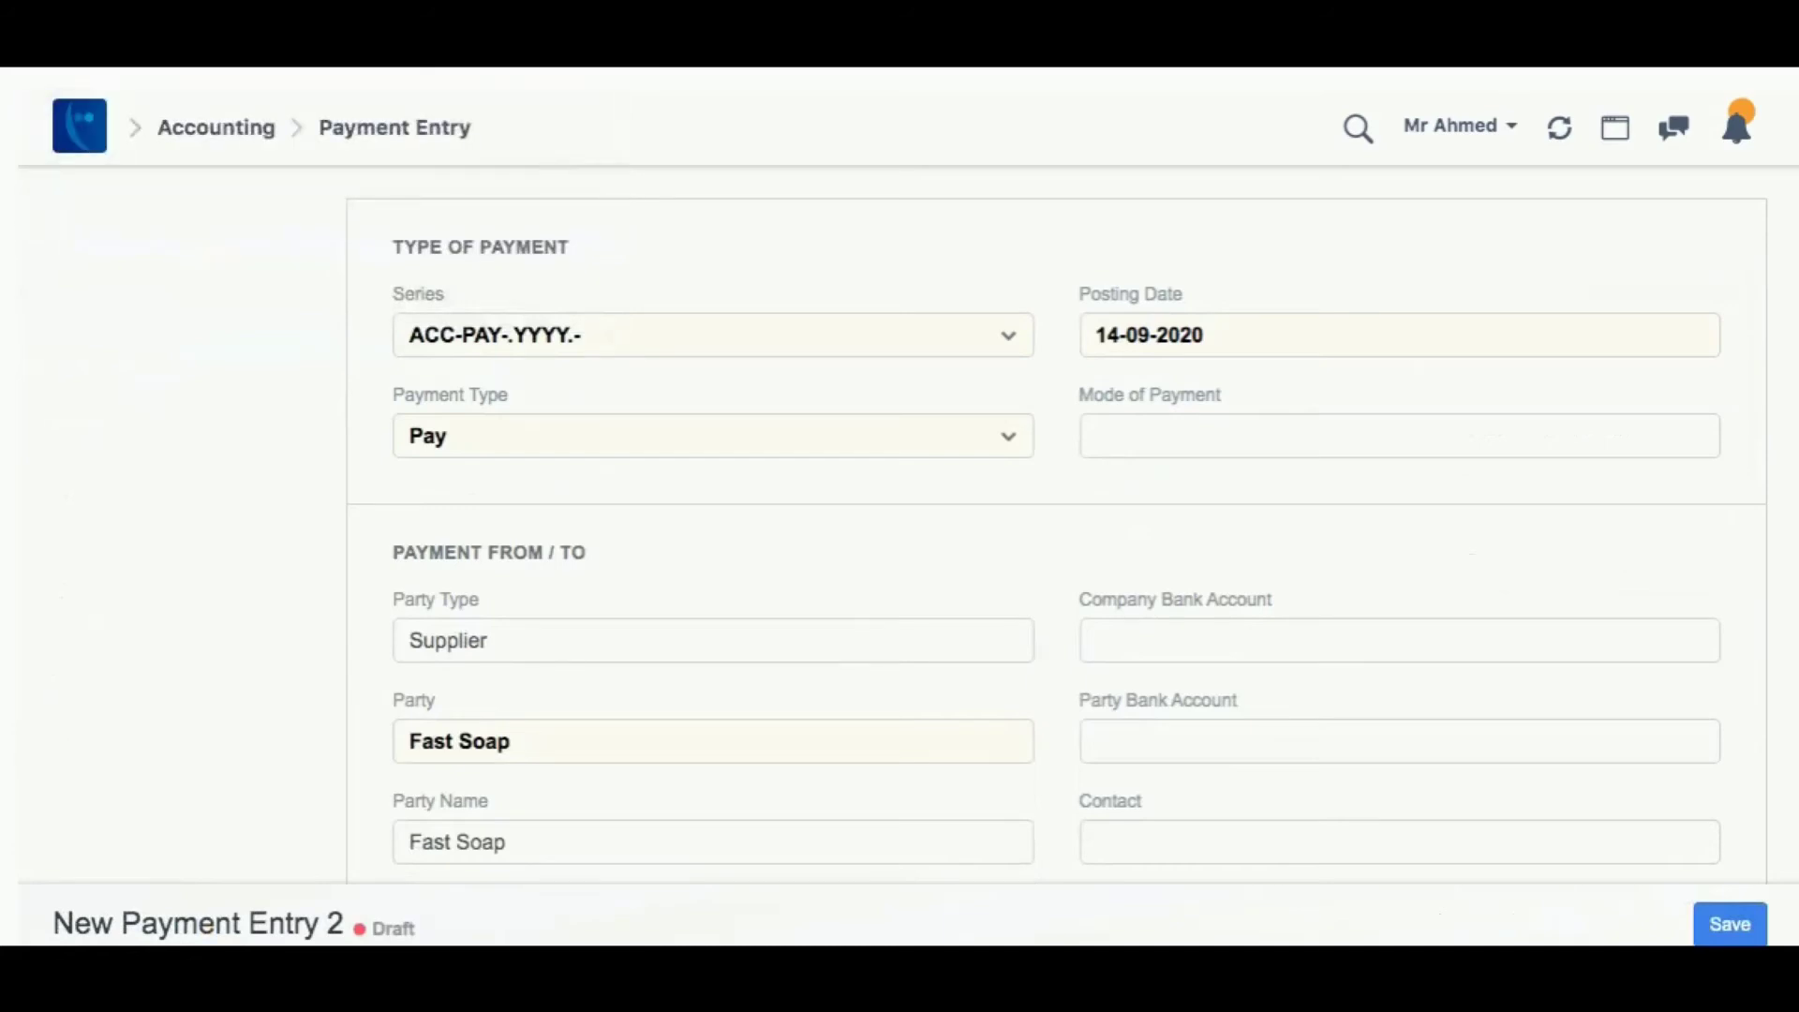
# Open production plan MFG-PP-2020-00006 in Manufacturing, and recheck whether its raw materials for production still need a material request
pyautogui.hotkey('ctrl', 'h')
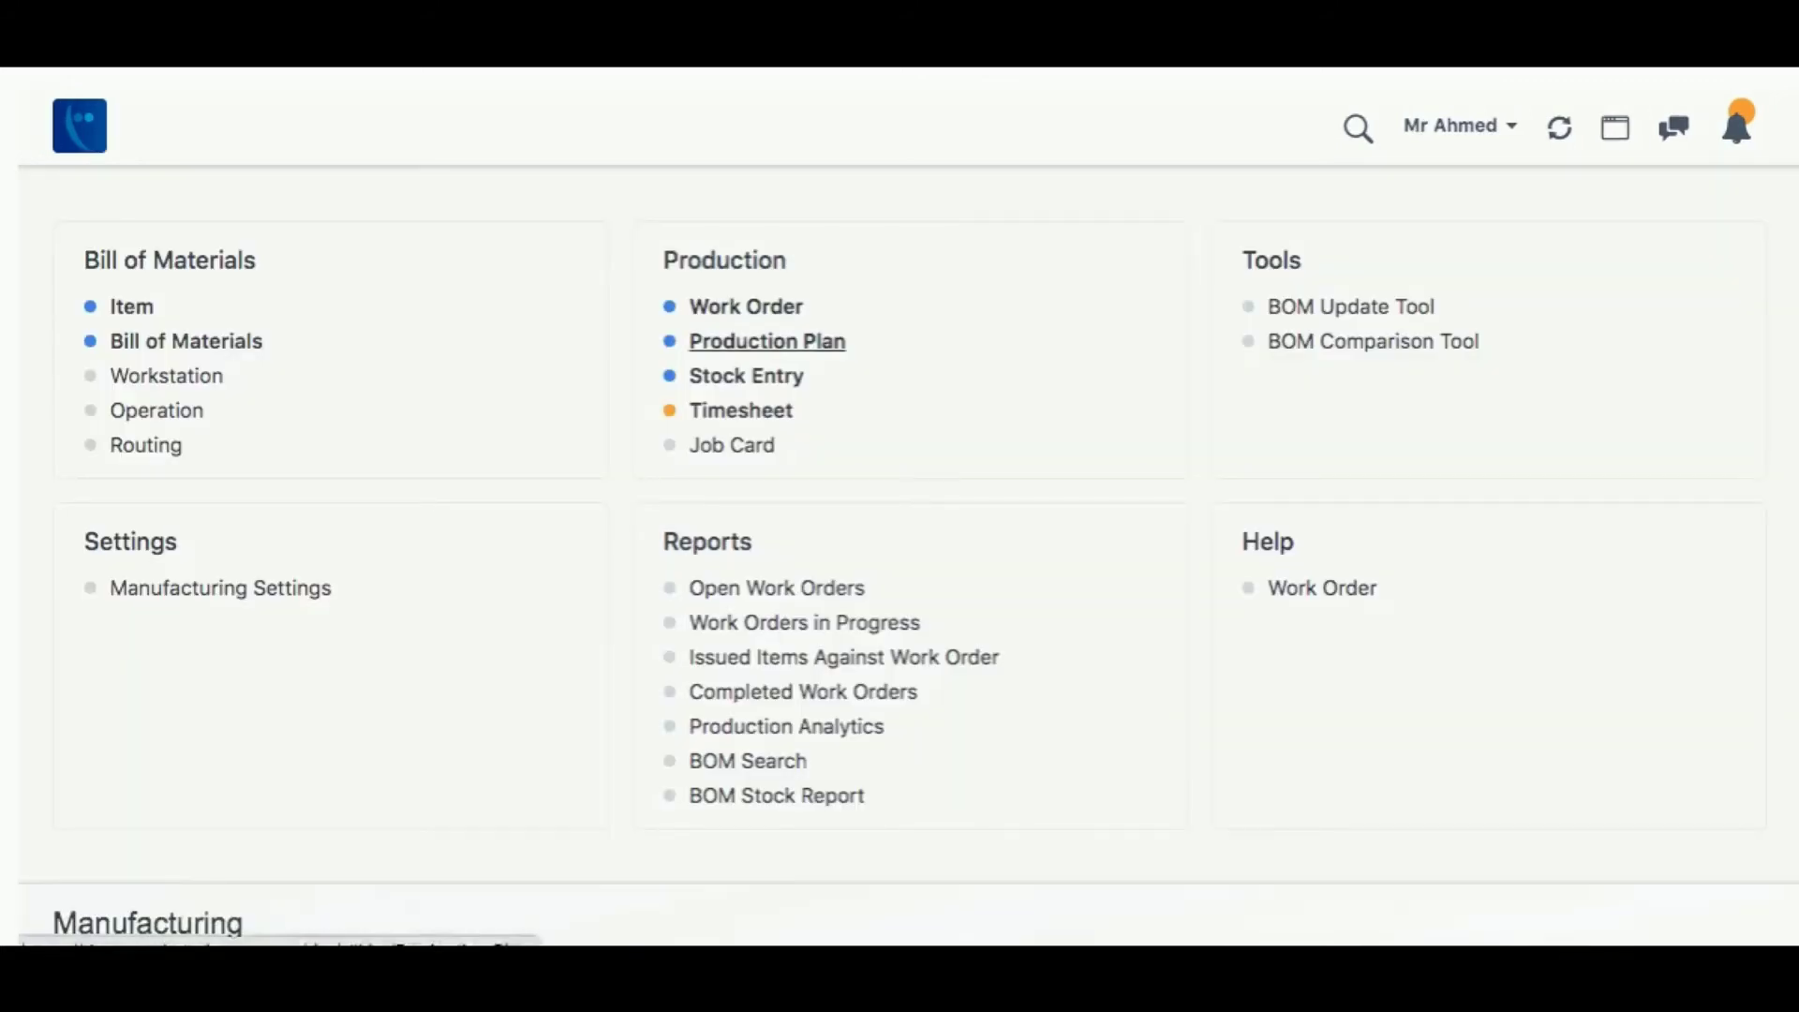
pyautogui.click(768, 342)
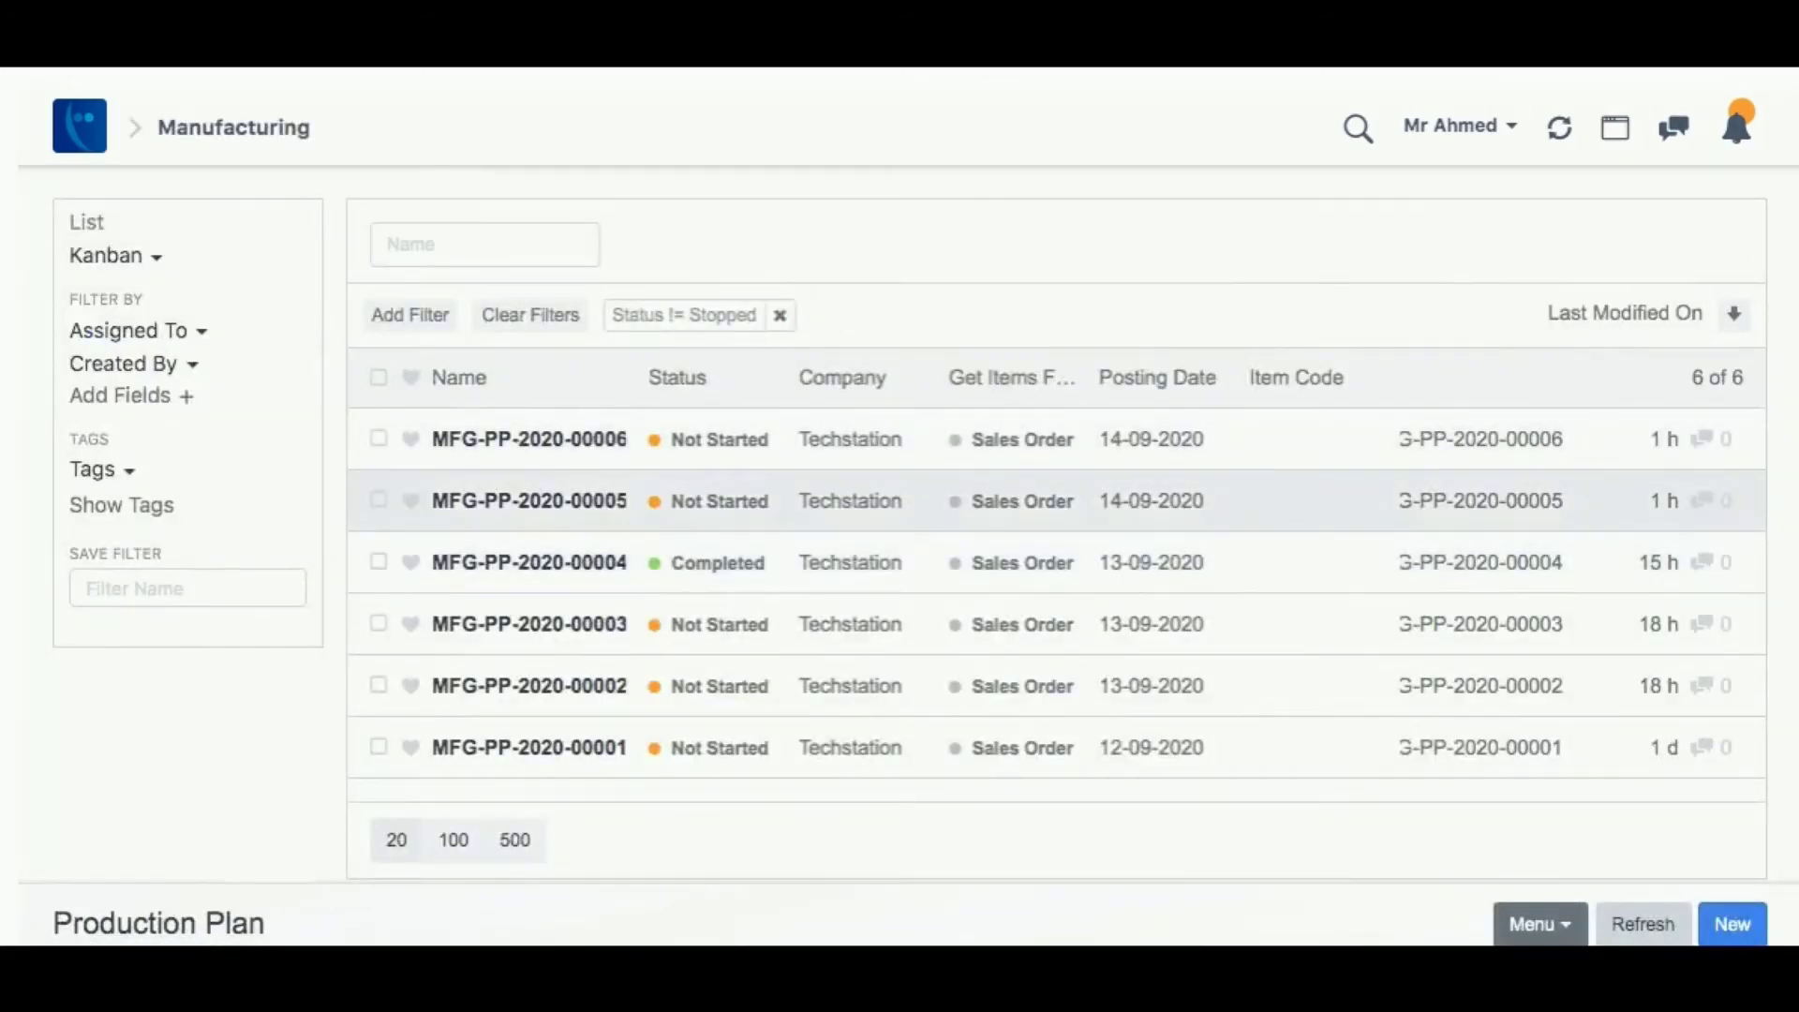
pyautogui.click(530, 440)
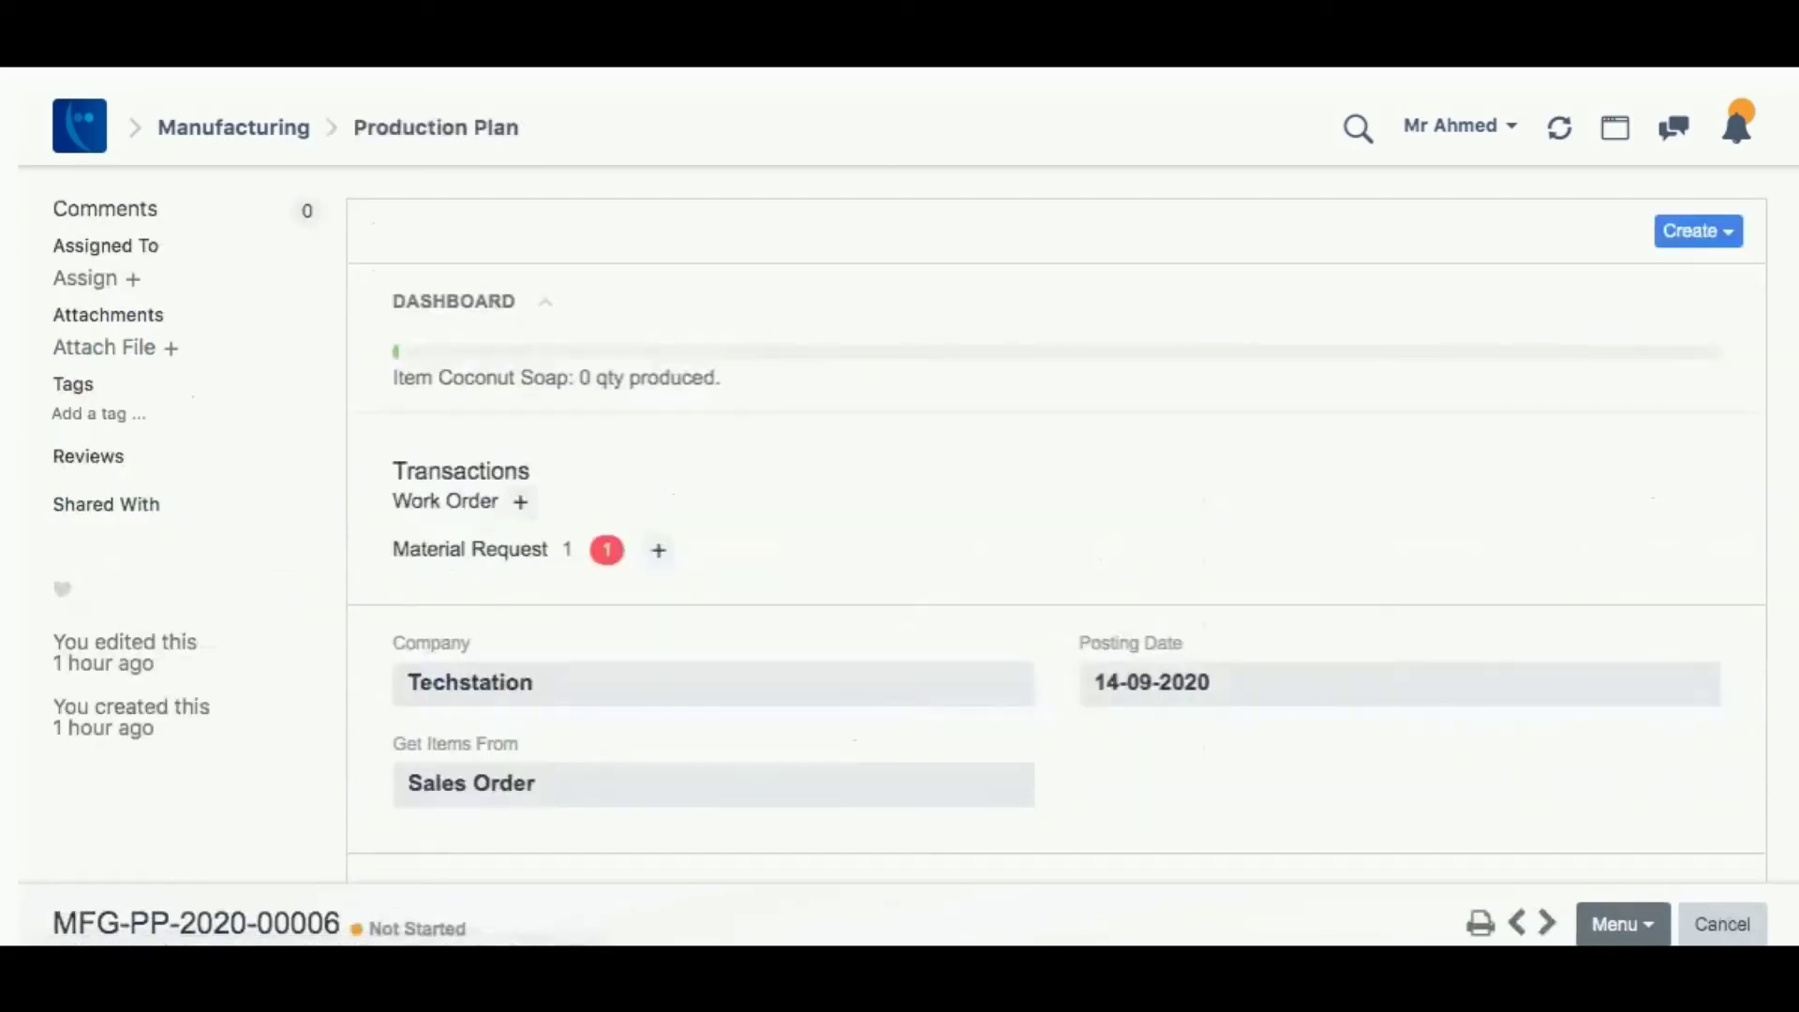
pyautogui.scroll(-9, 1057, 525)
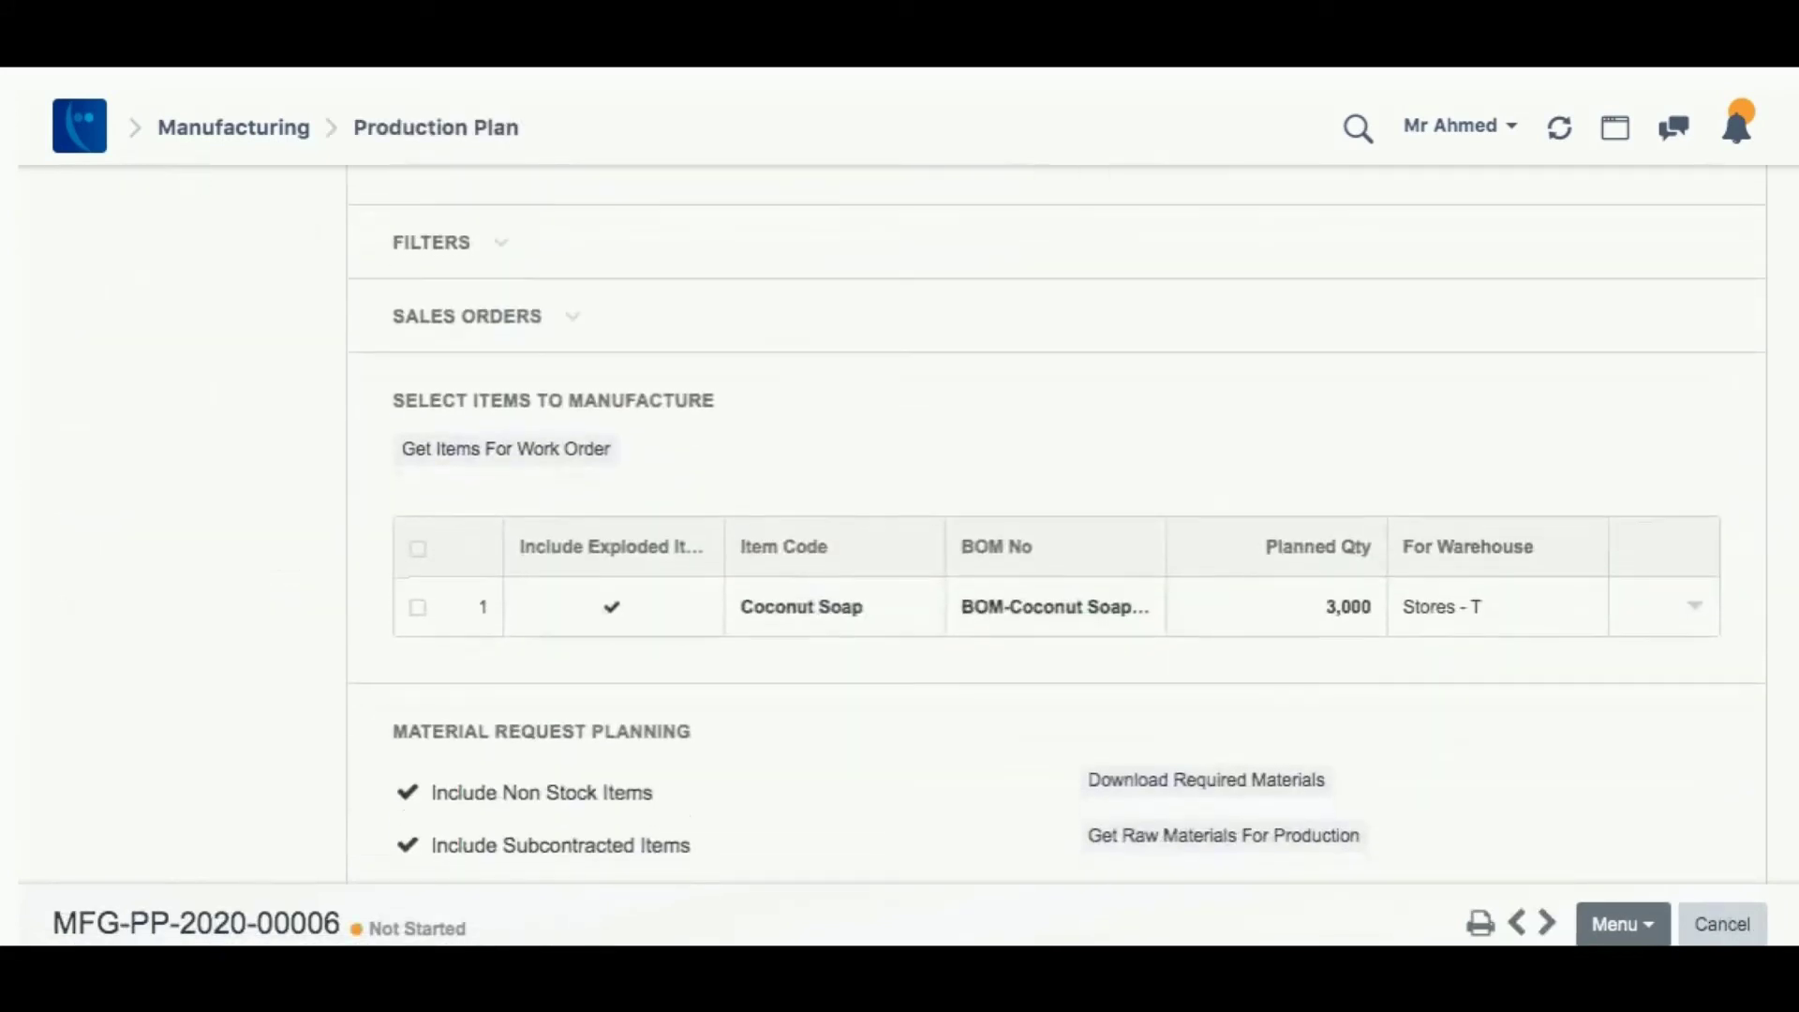
pyautogui.scroll(-2, 1057, 525)
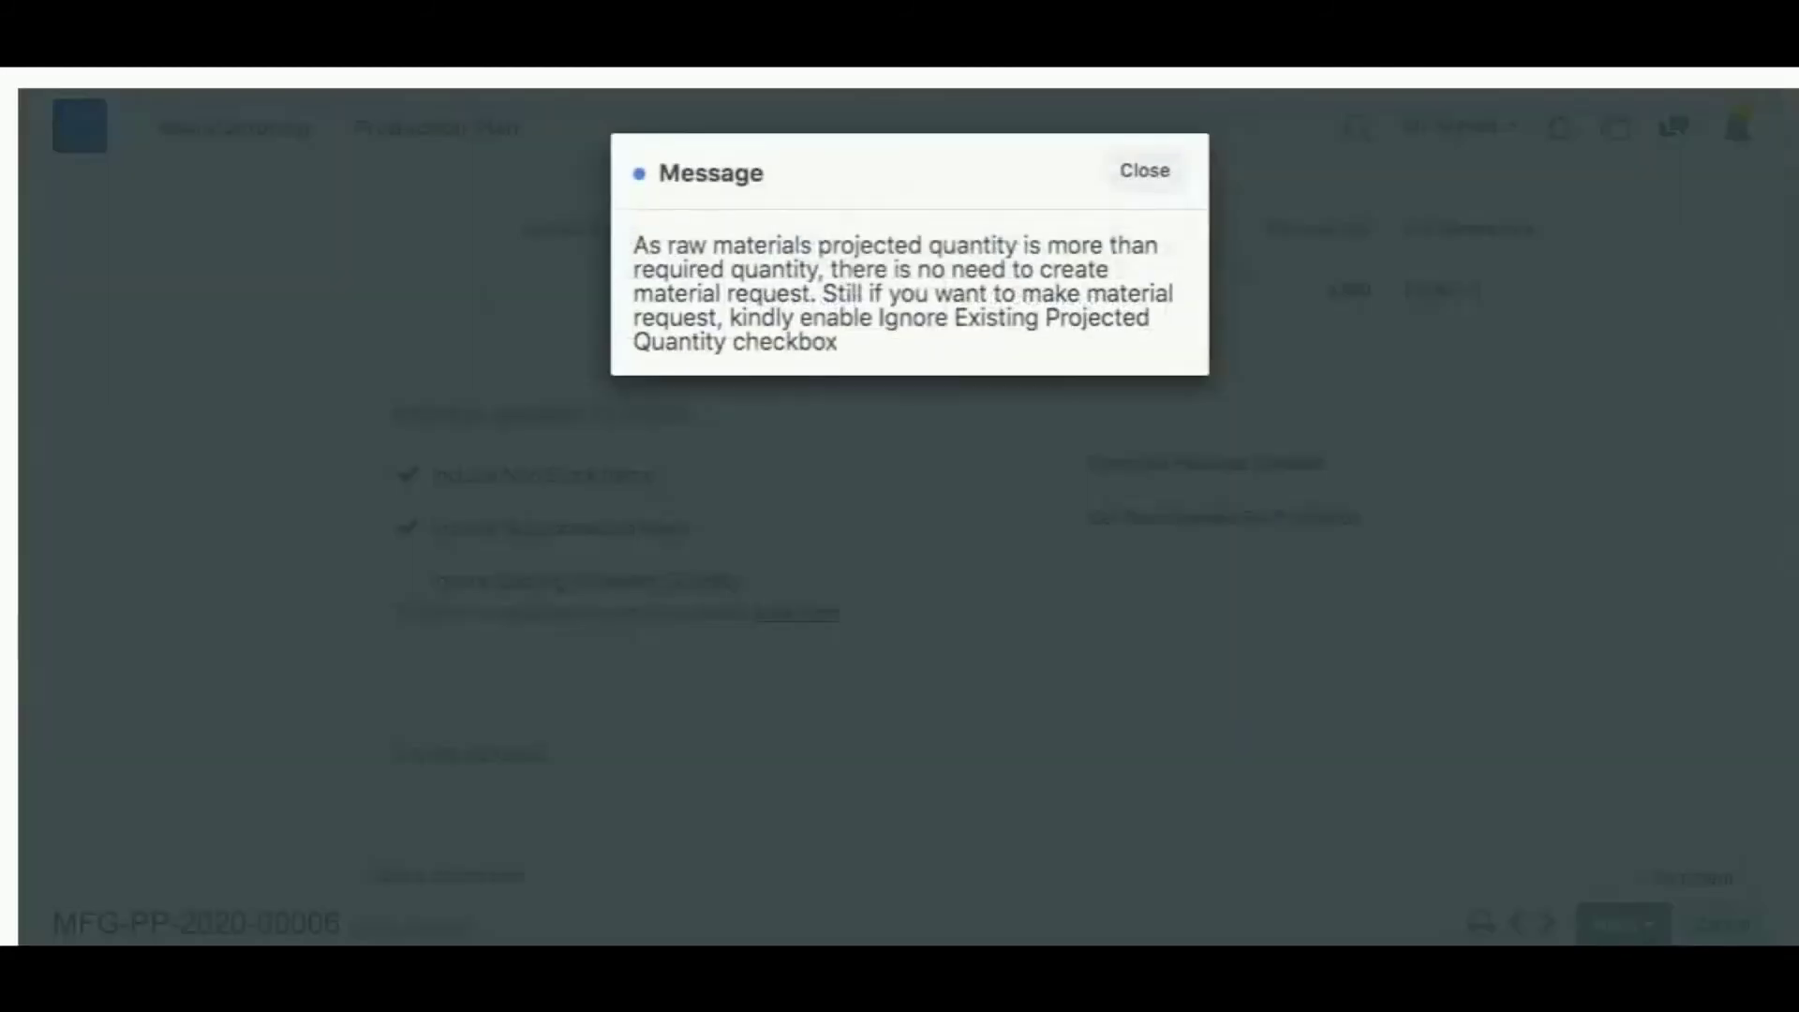
pyautogui.press('Escape')
pyautogui.scroll(-3, 1057, 524)
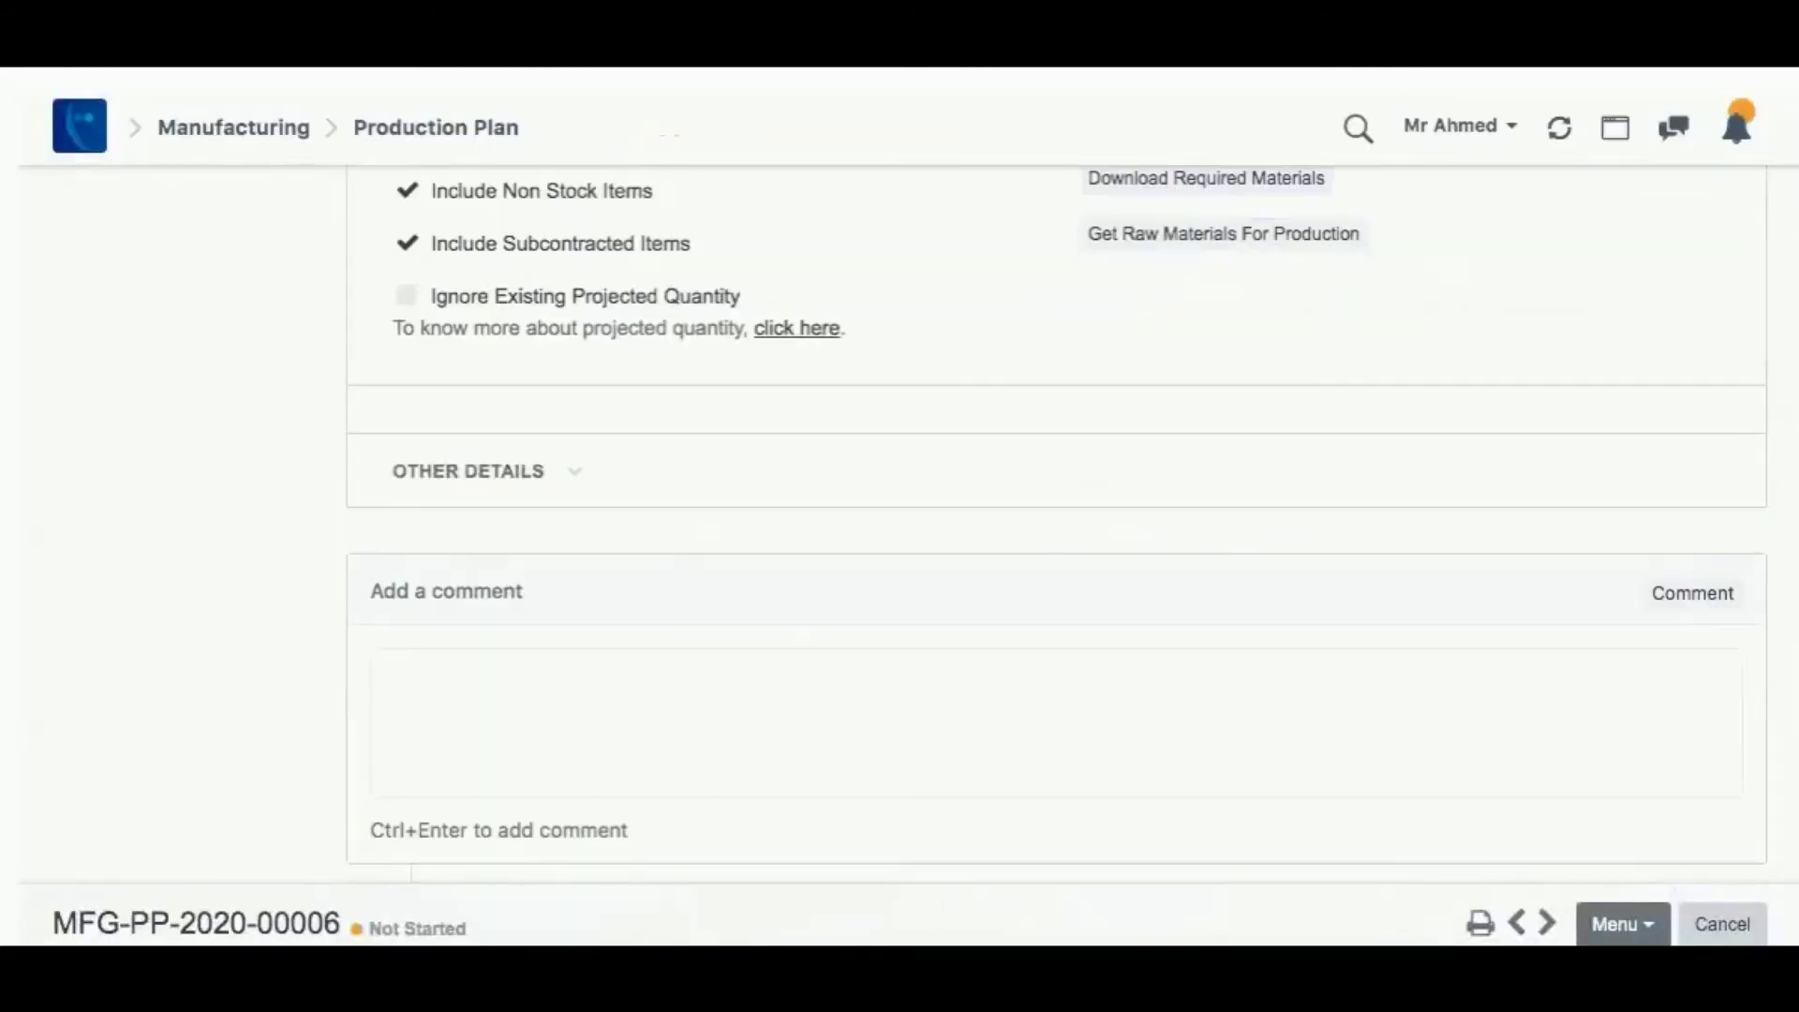
pyautogui.scroll(3, 1057, 525)
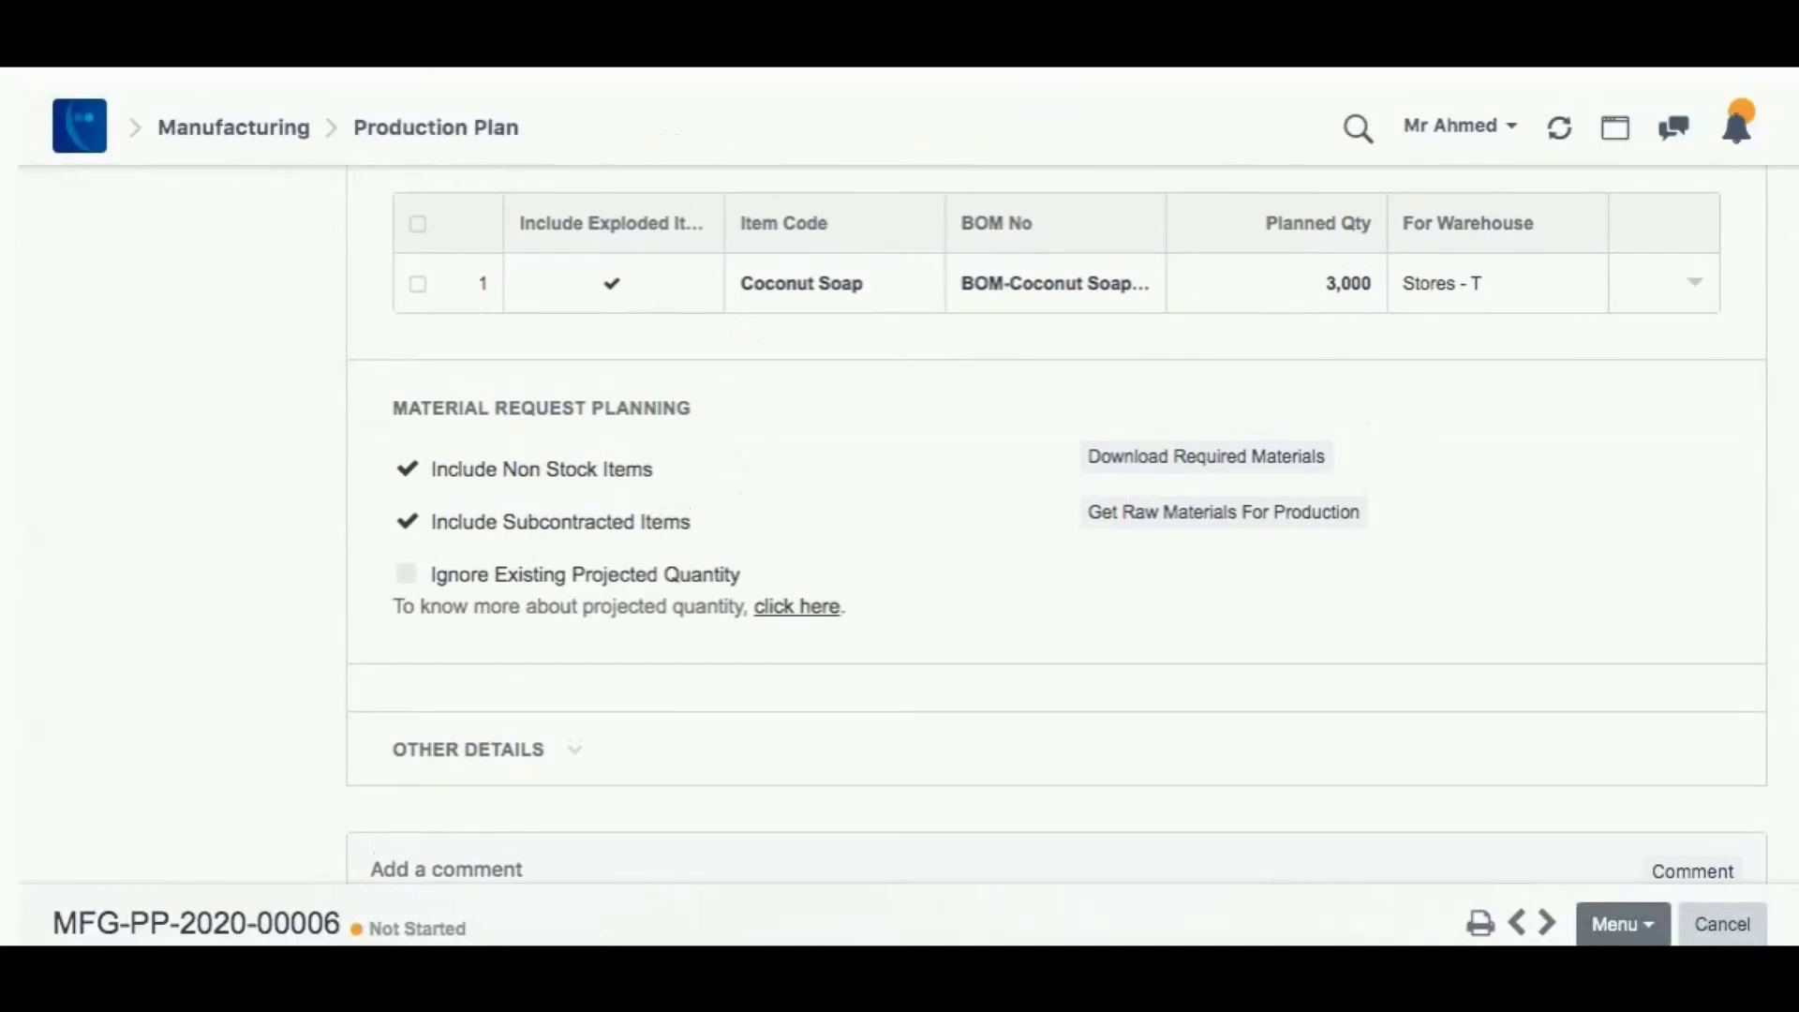
pyautogui.scroll(10, 1057, 525)
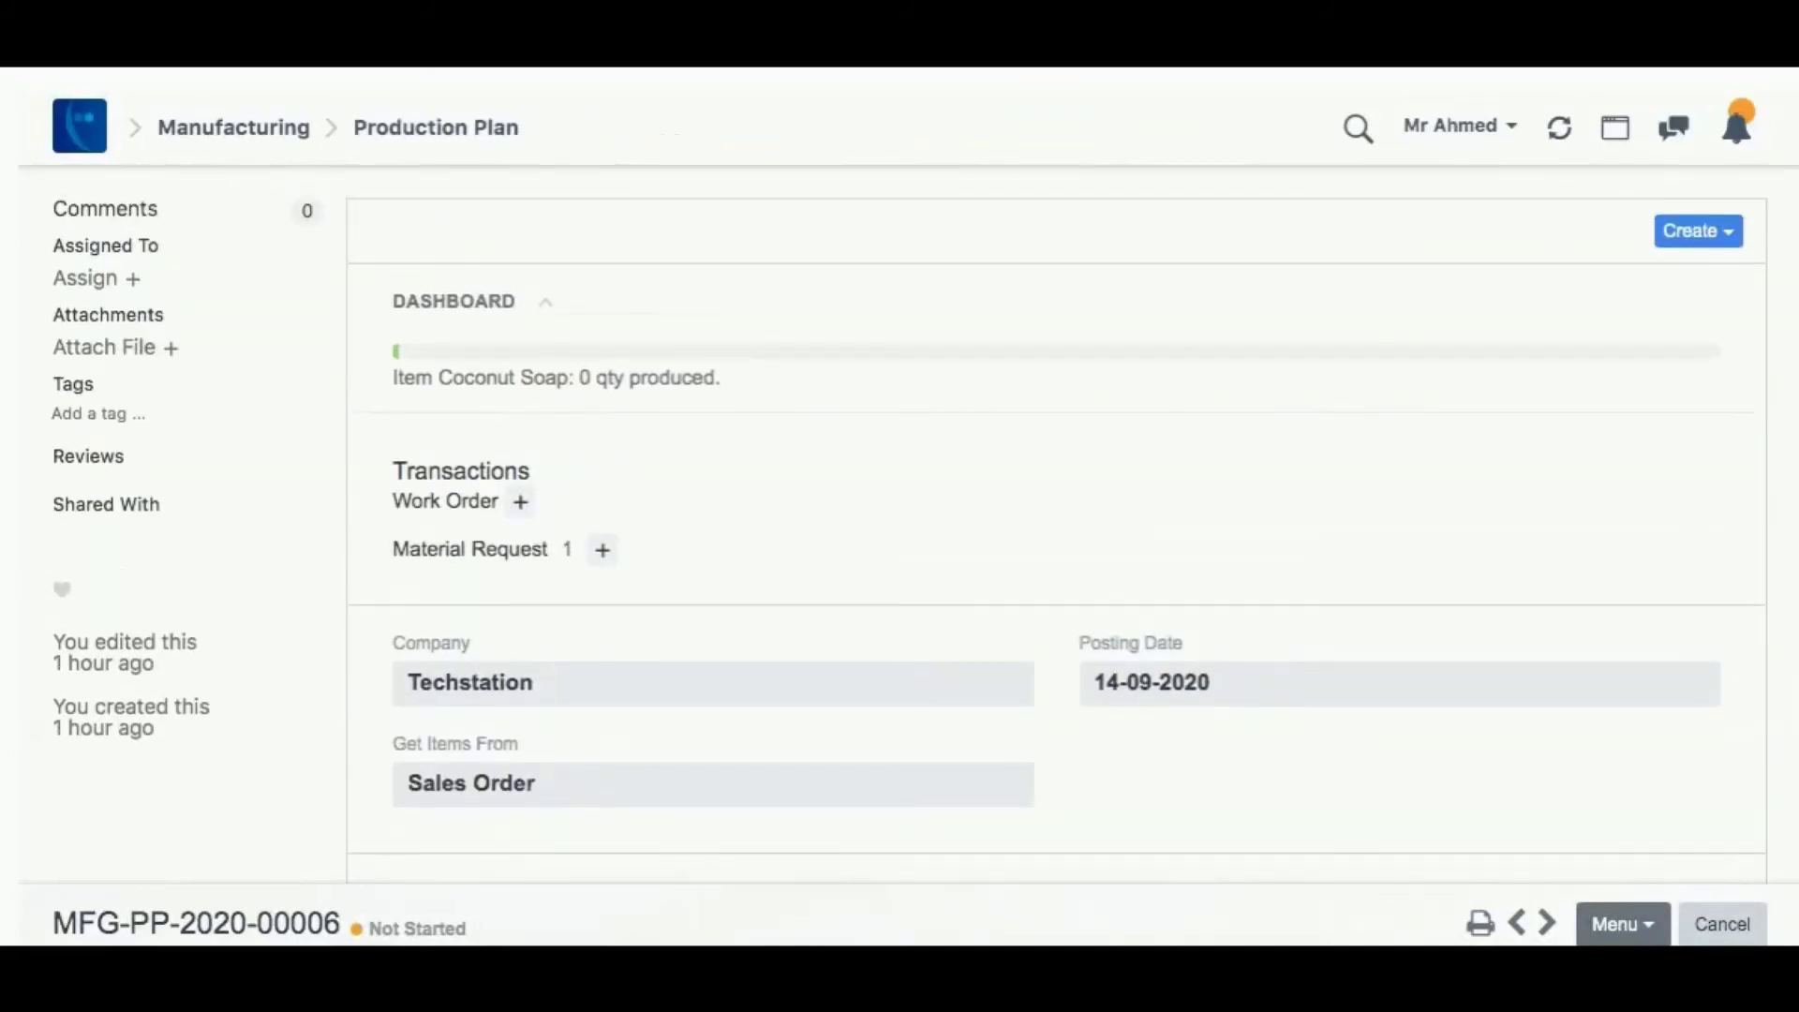
# Create a work order from the production plan, and open the draft Coconut Soap work order
pyautogui.click(1698, 231)
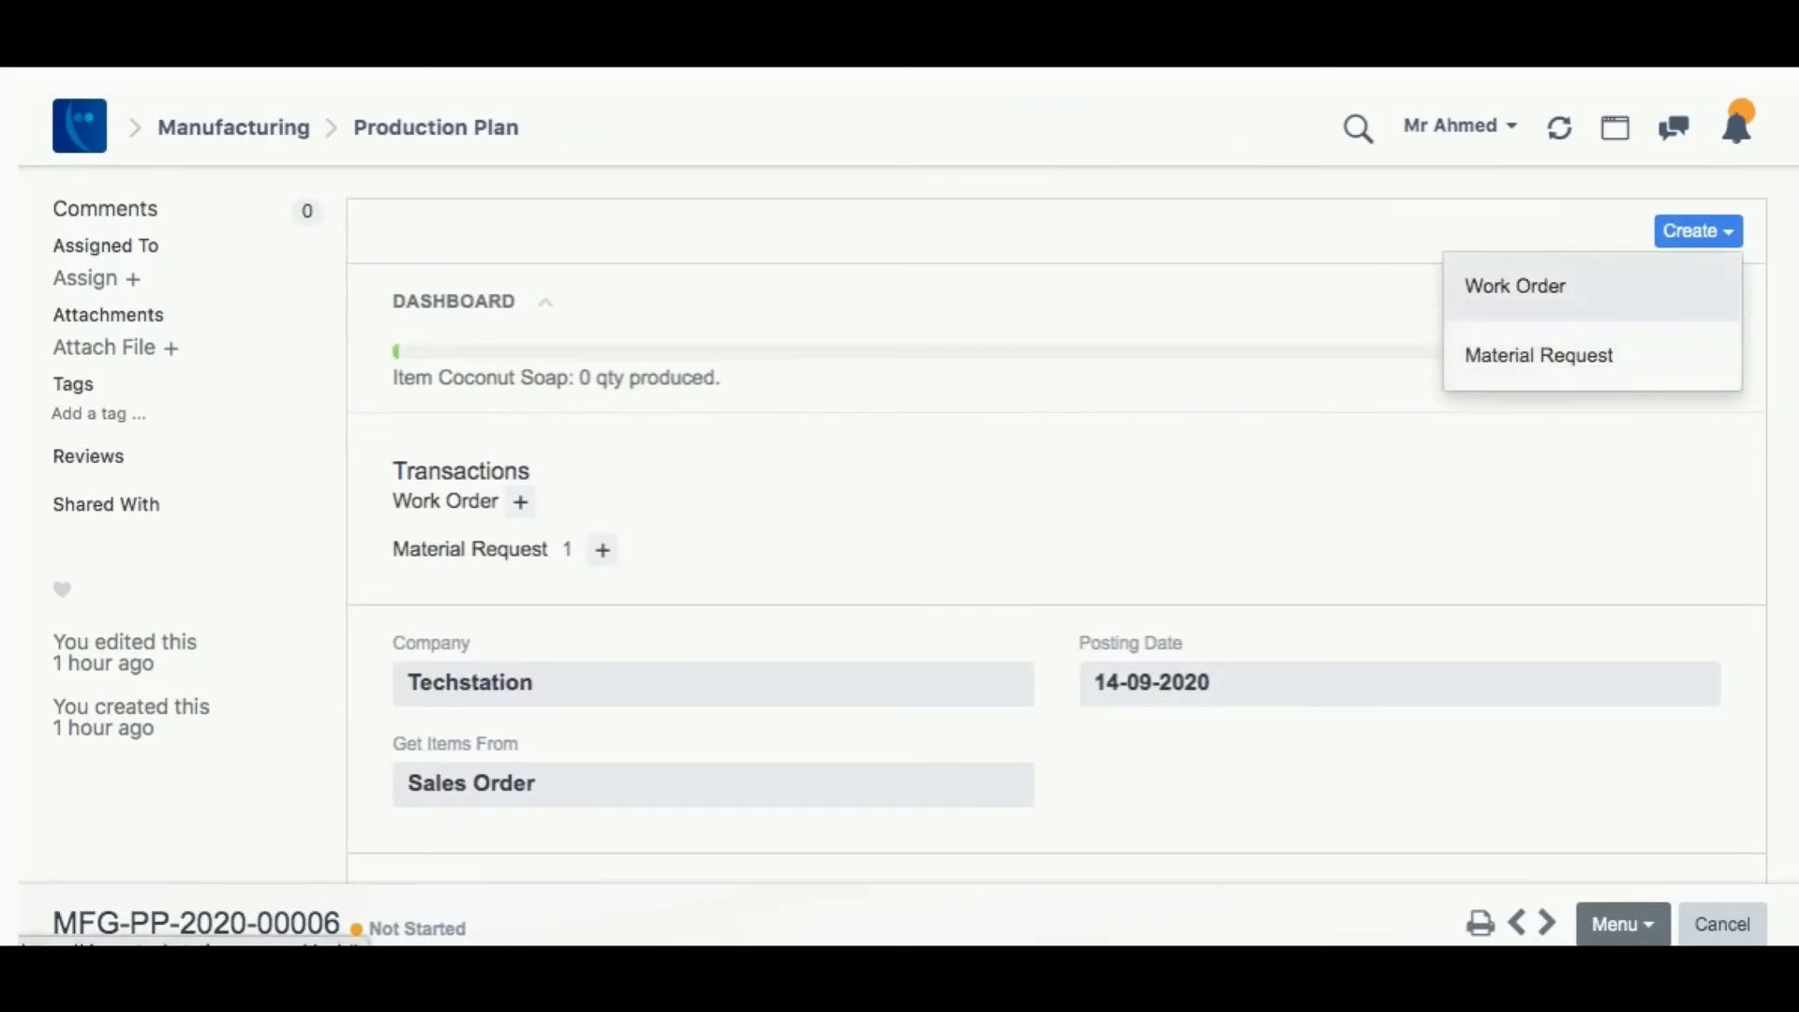
pyautogui.click(1515, 286)
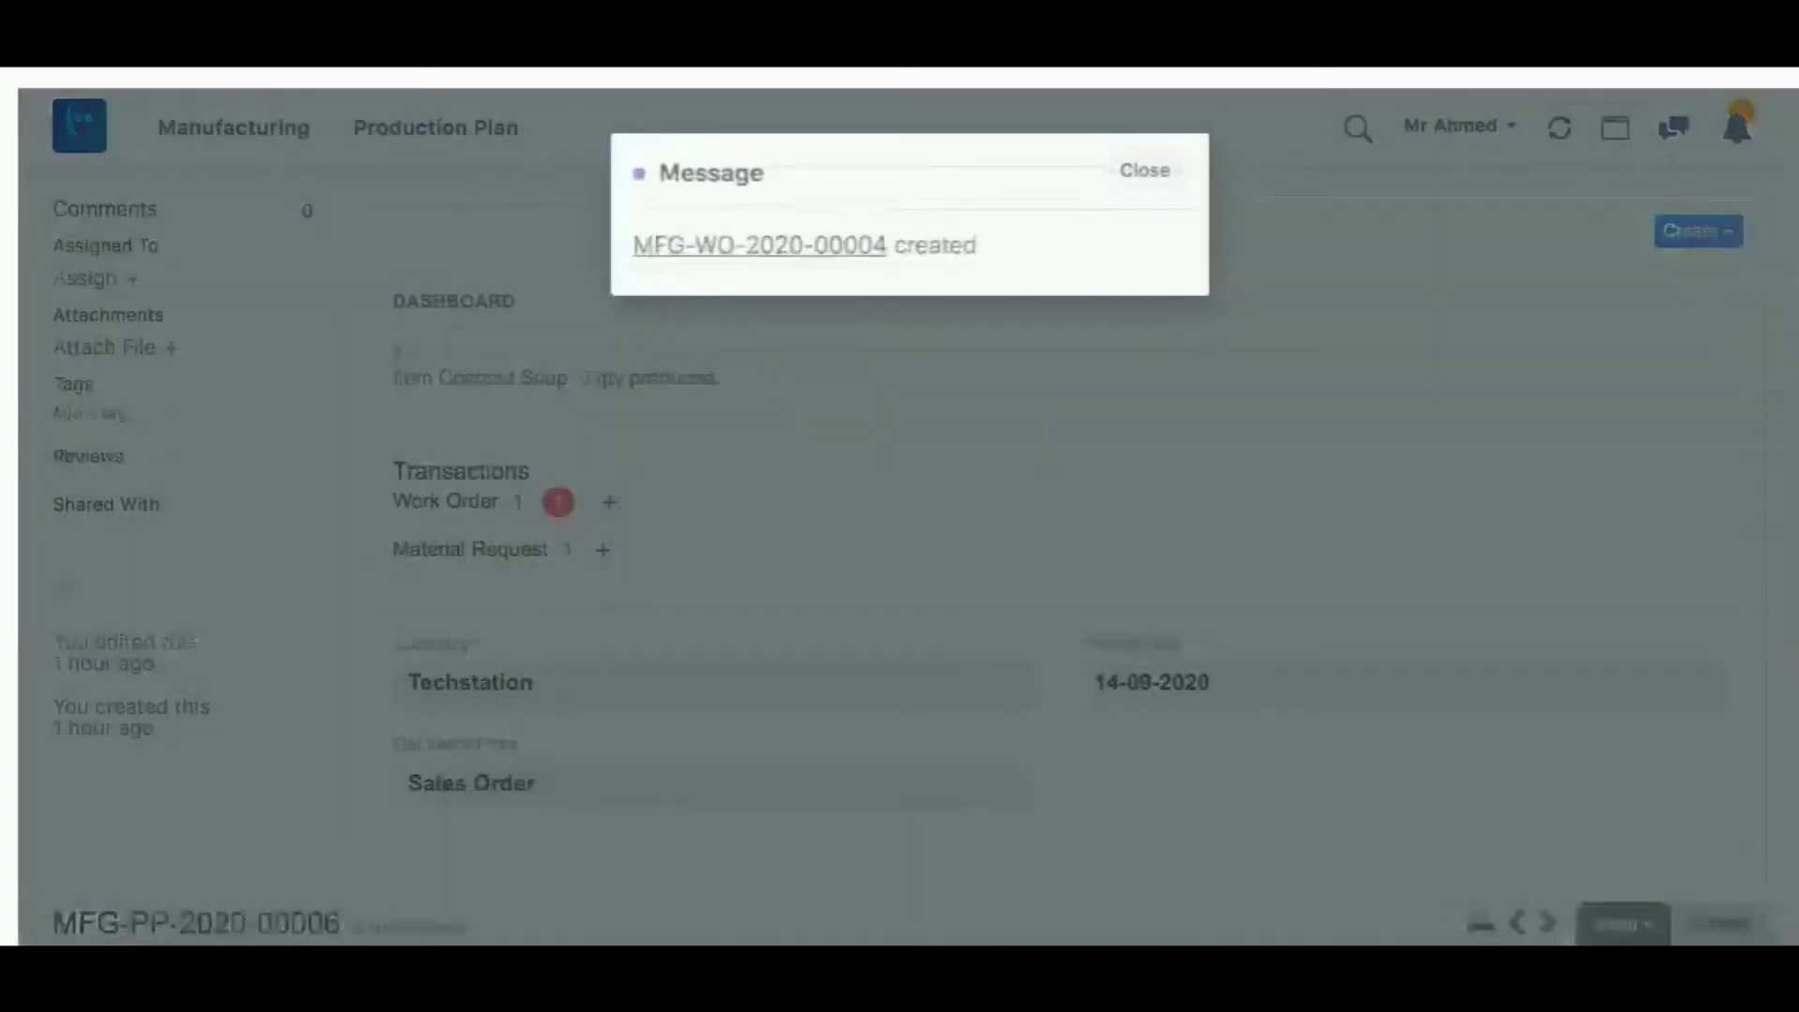
pyautogui.press('Escape')
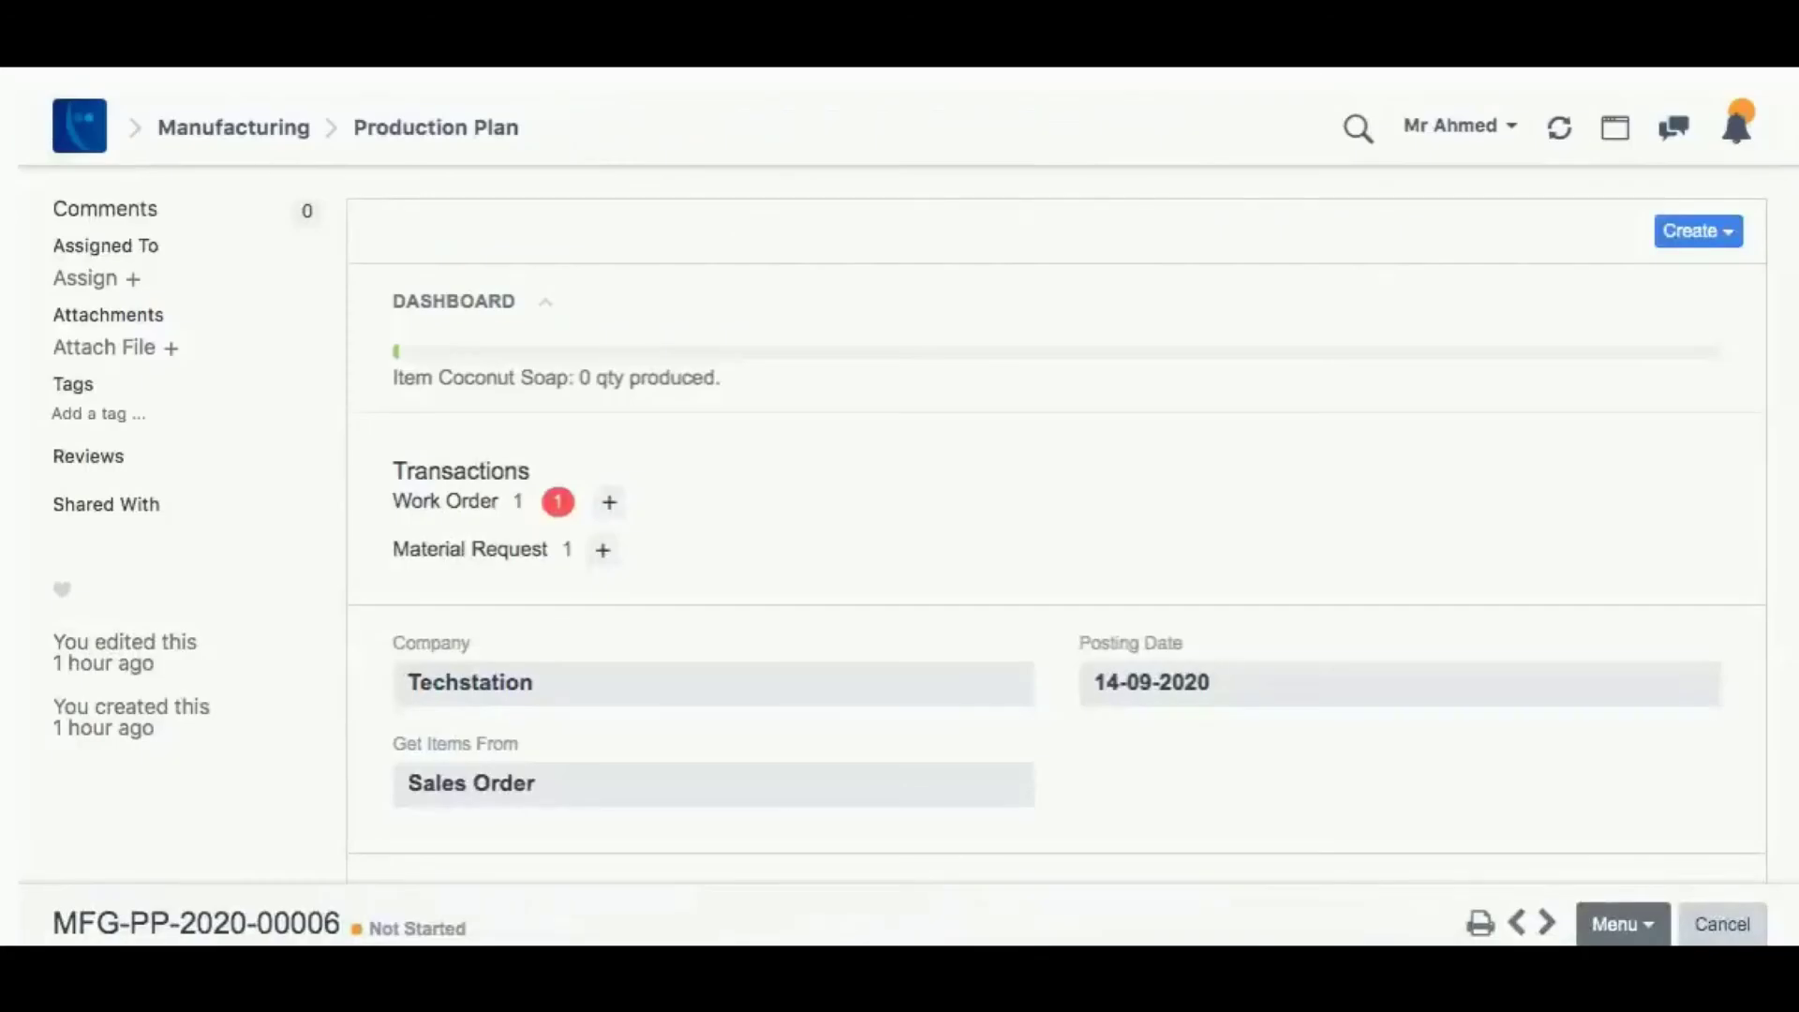
pyautogui.click(445, 501)
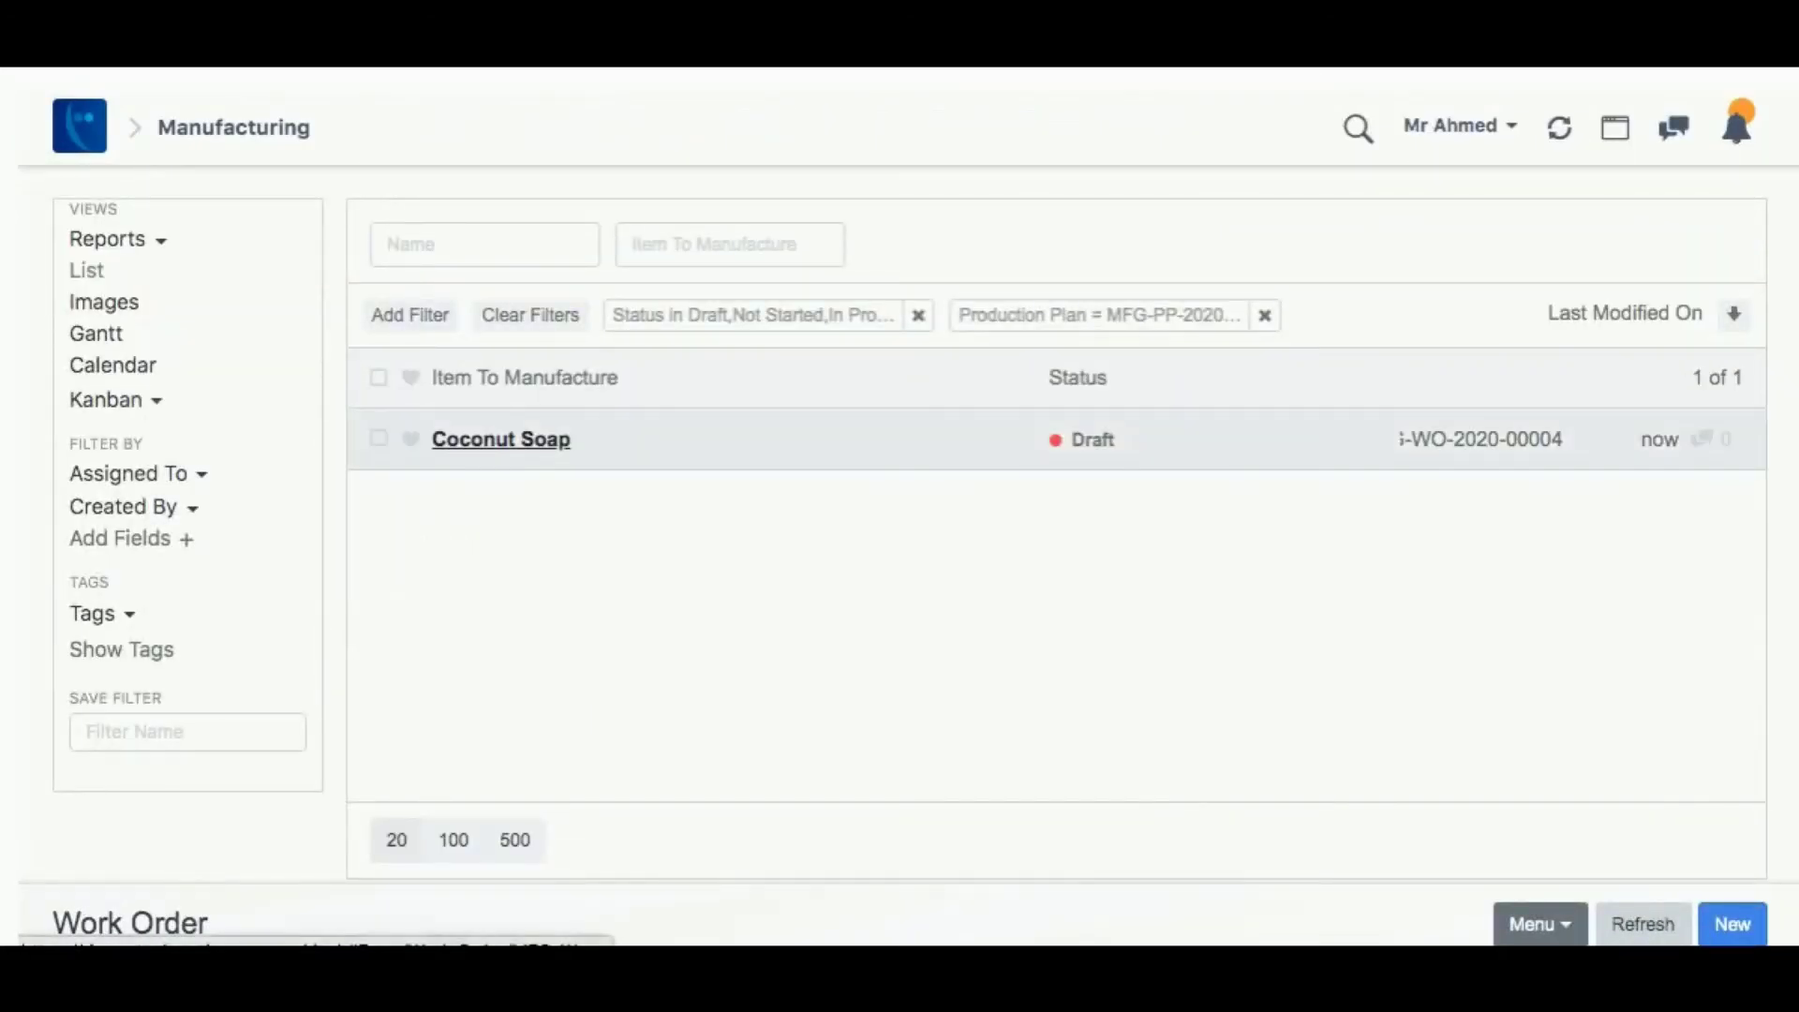
pyautogui.click(501, 440)
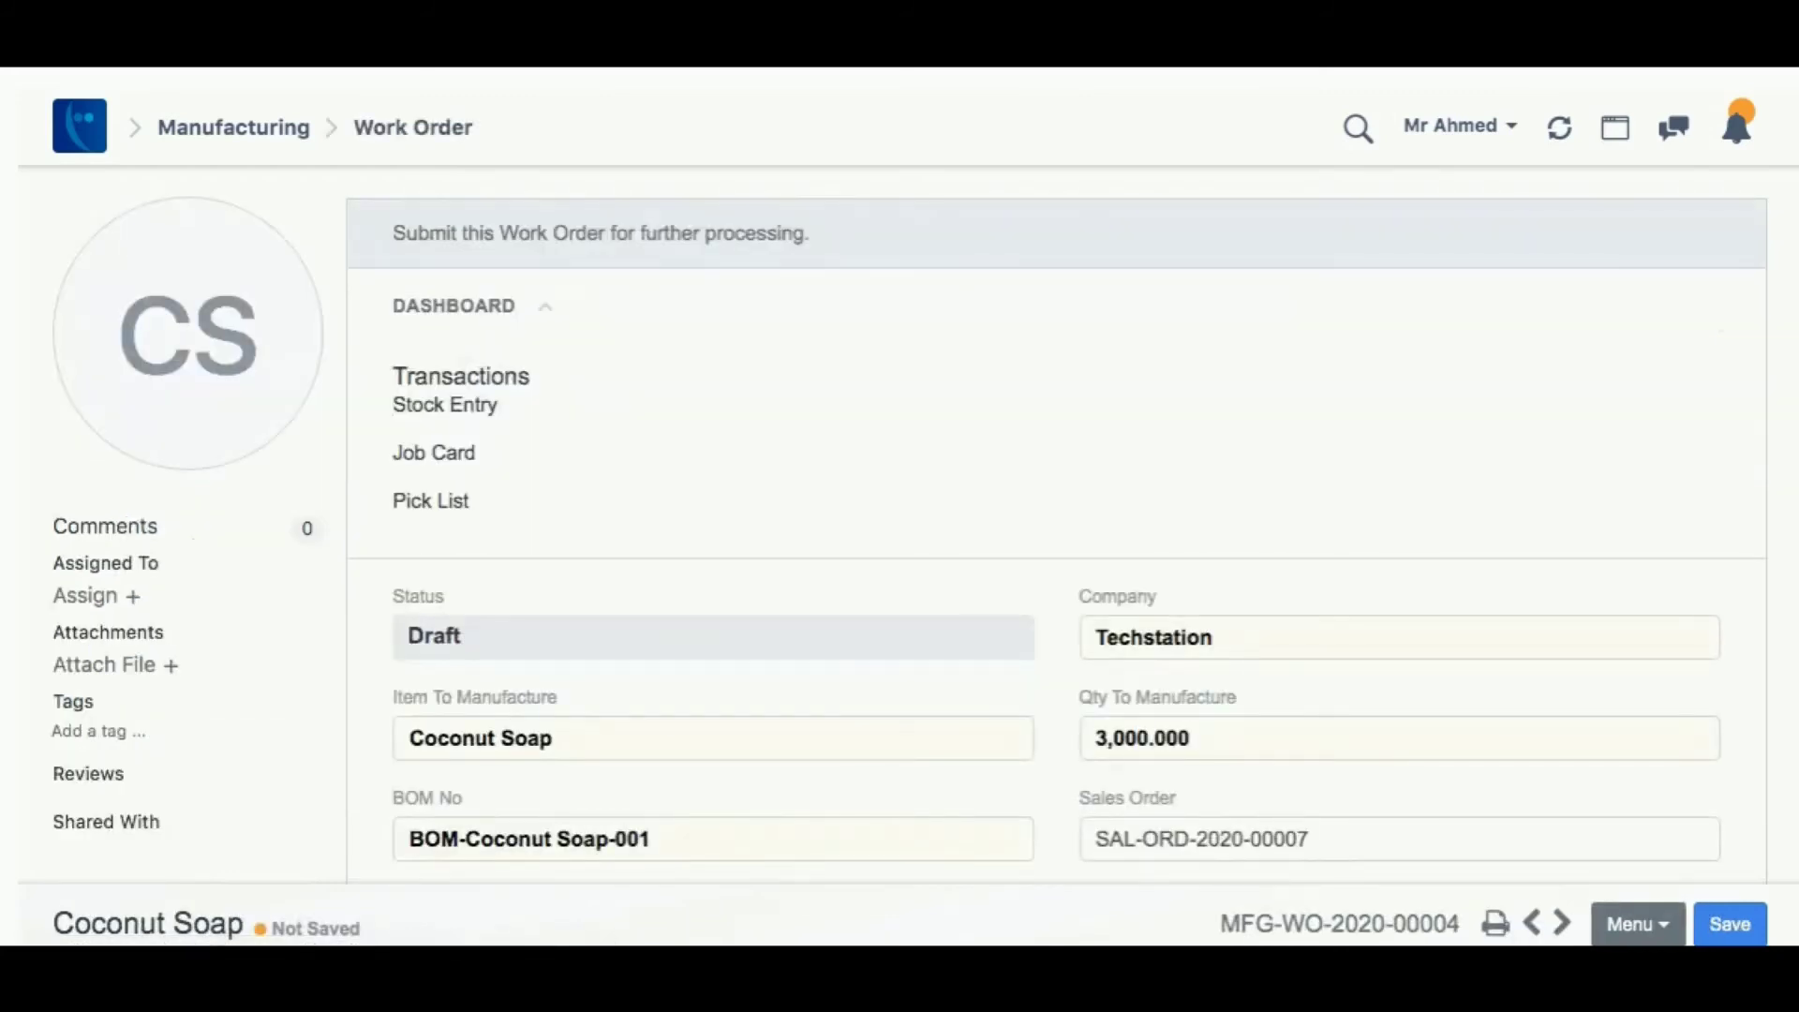
# Set the Coconut Soap work order's work-in-progress warehouse to Work In Progress - T
pyautogui.scroll(-5, 900, 524)
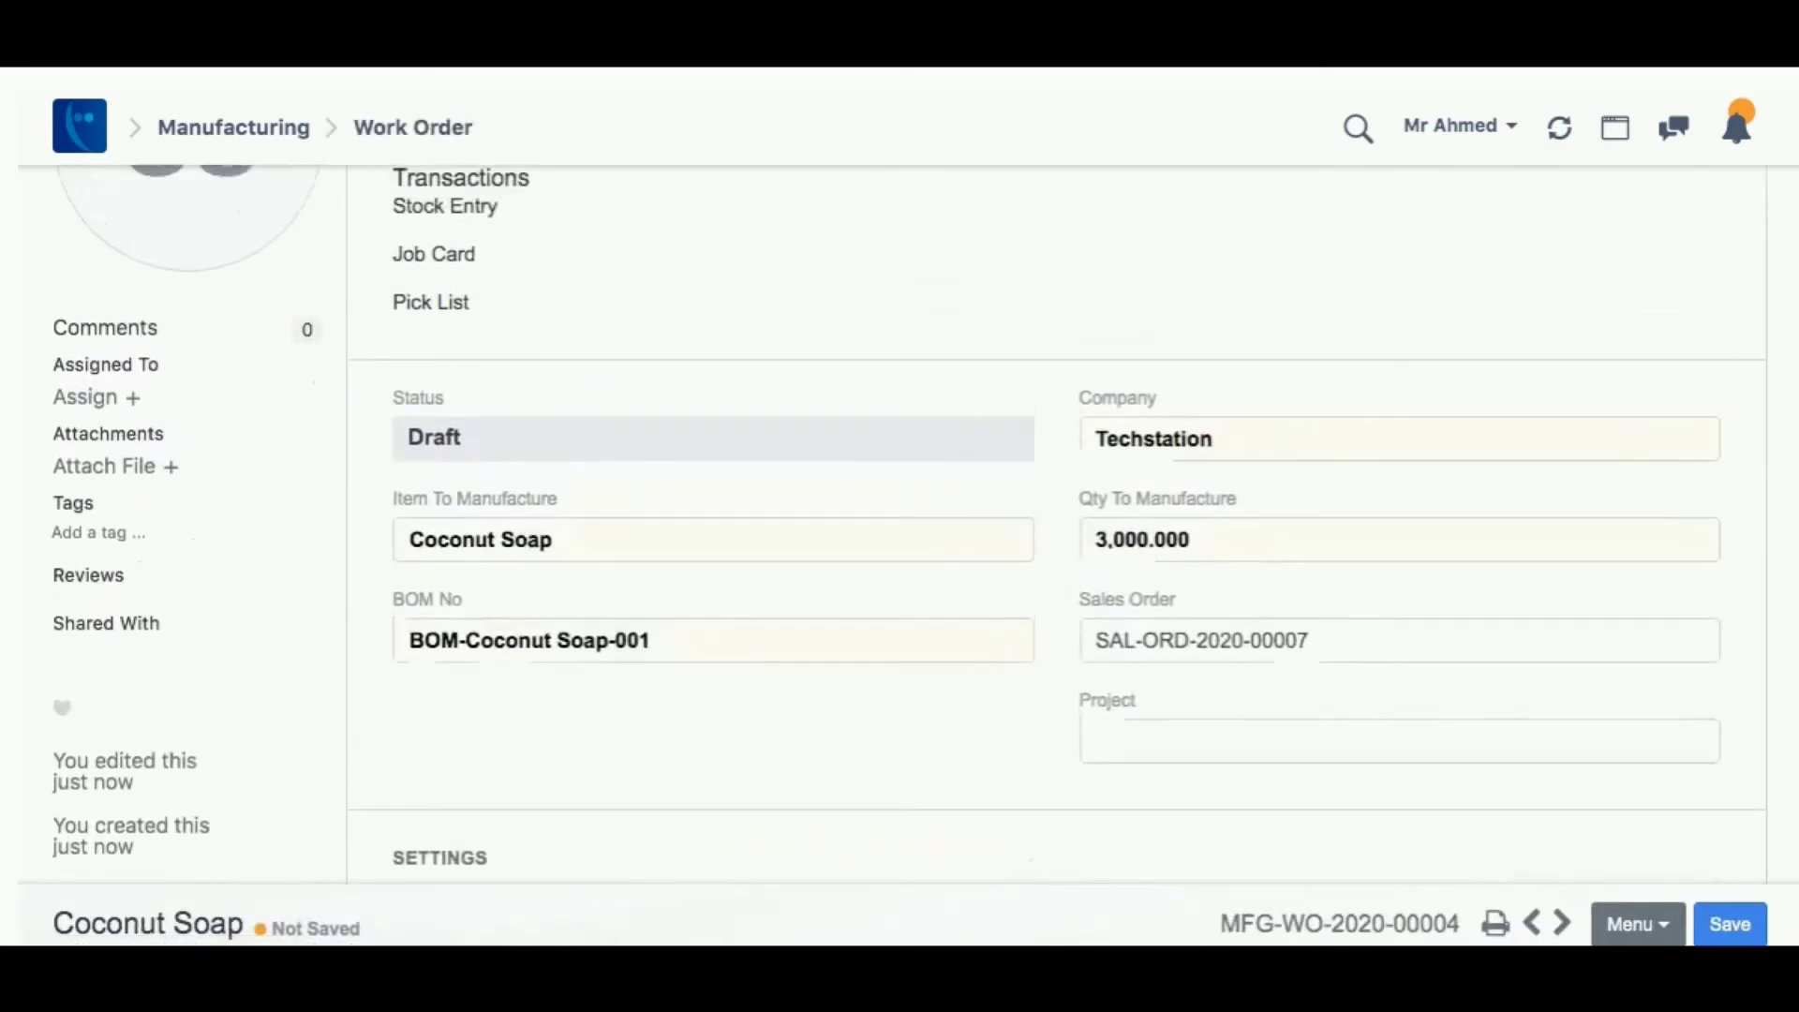
pyautogui.scroll(-3, 899, 525)
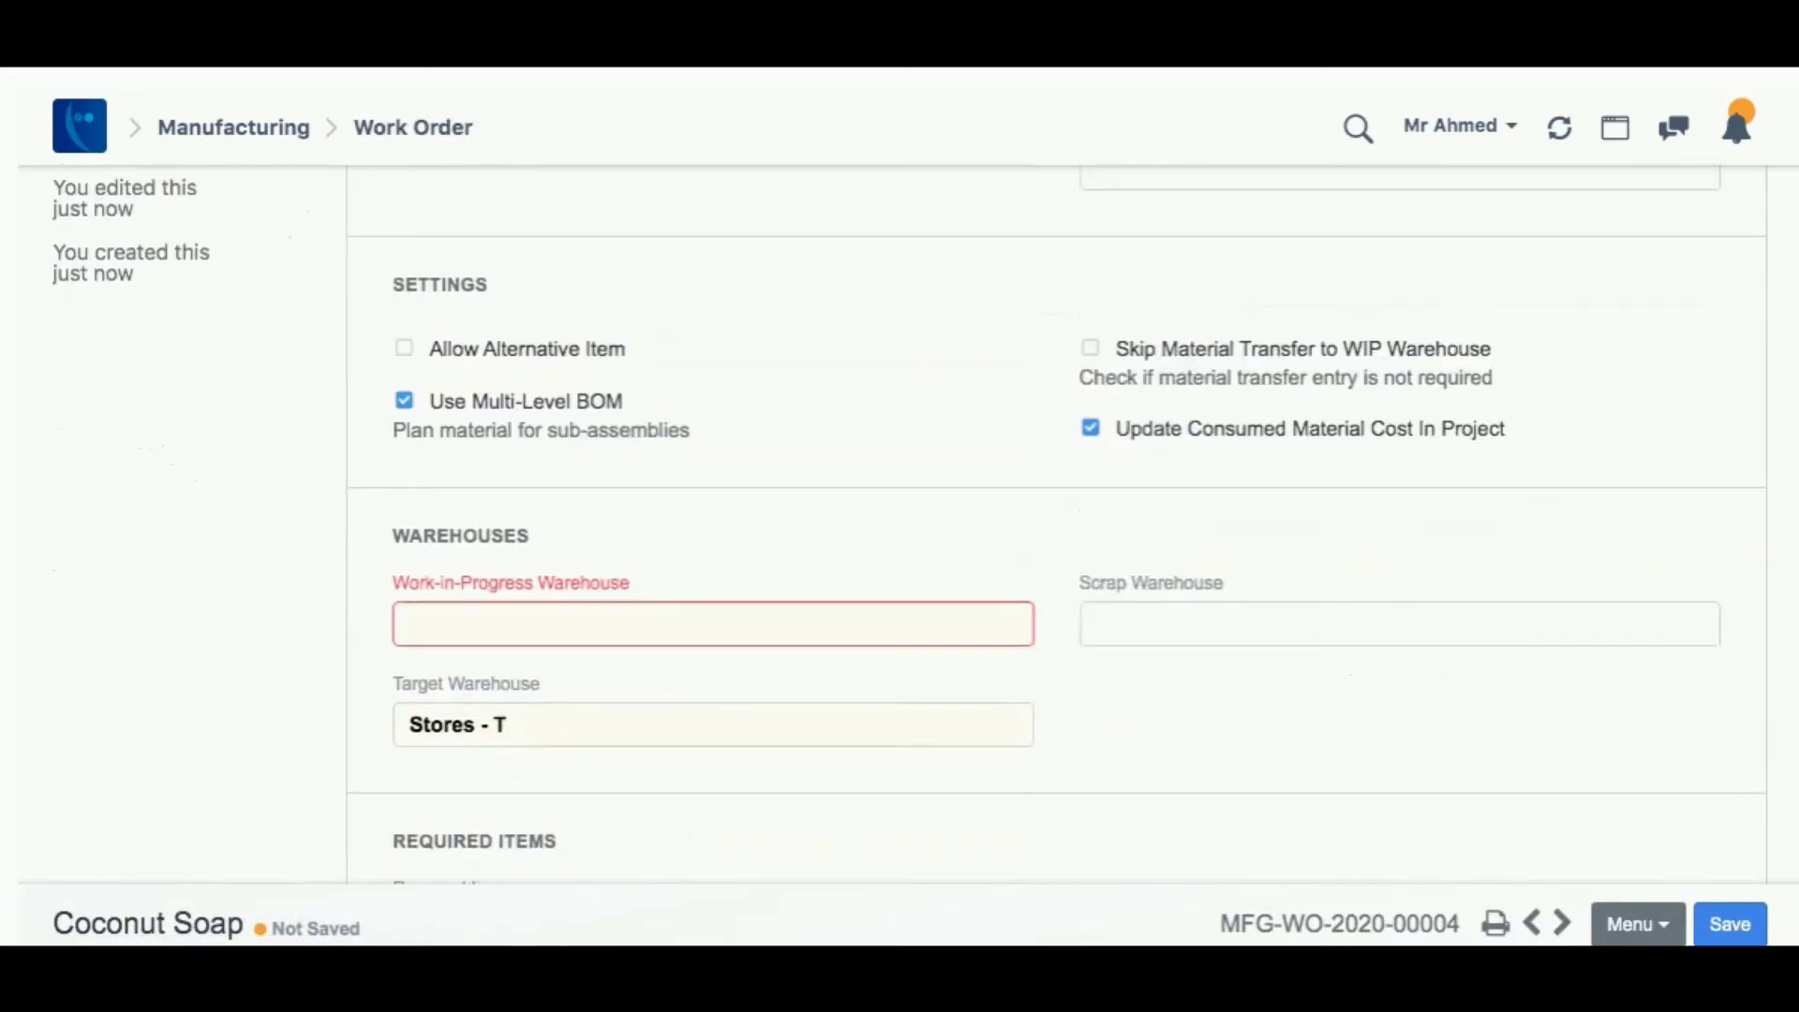
pyautogui.click(410, 624)
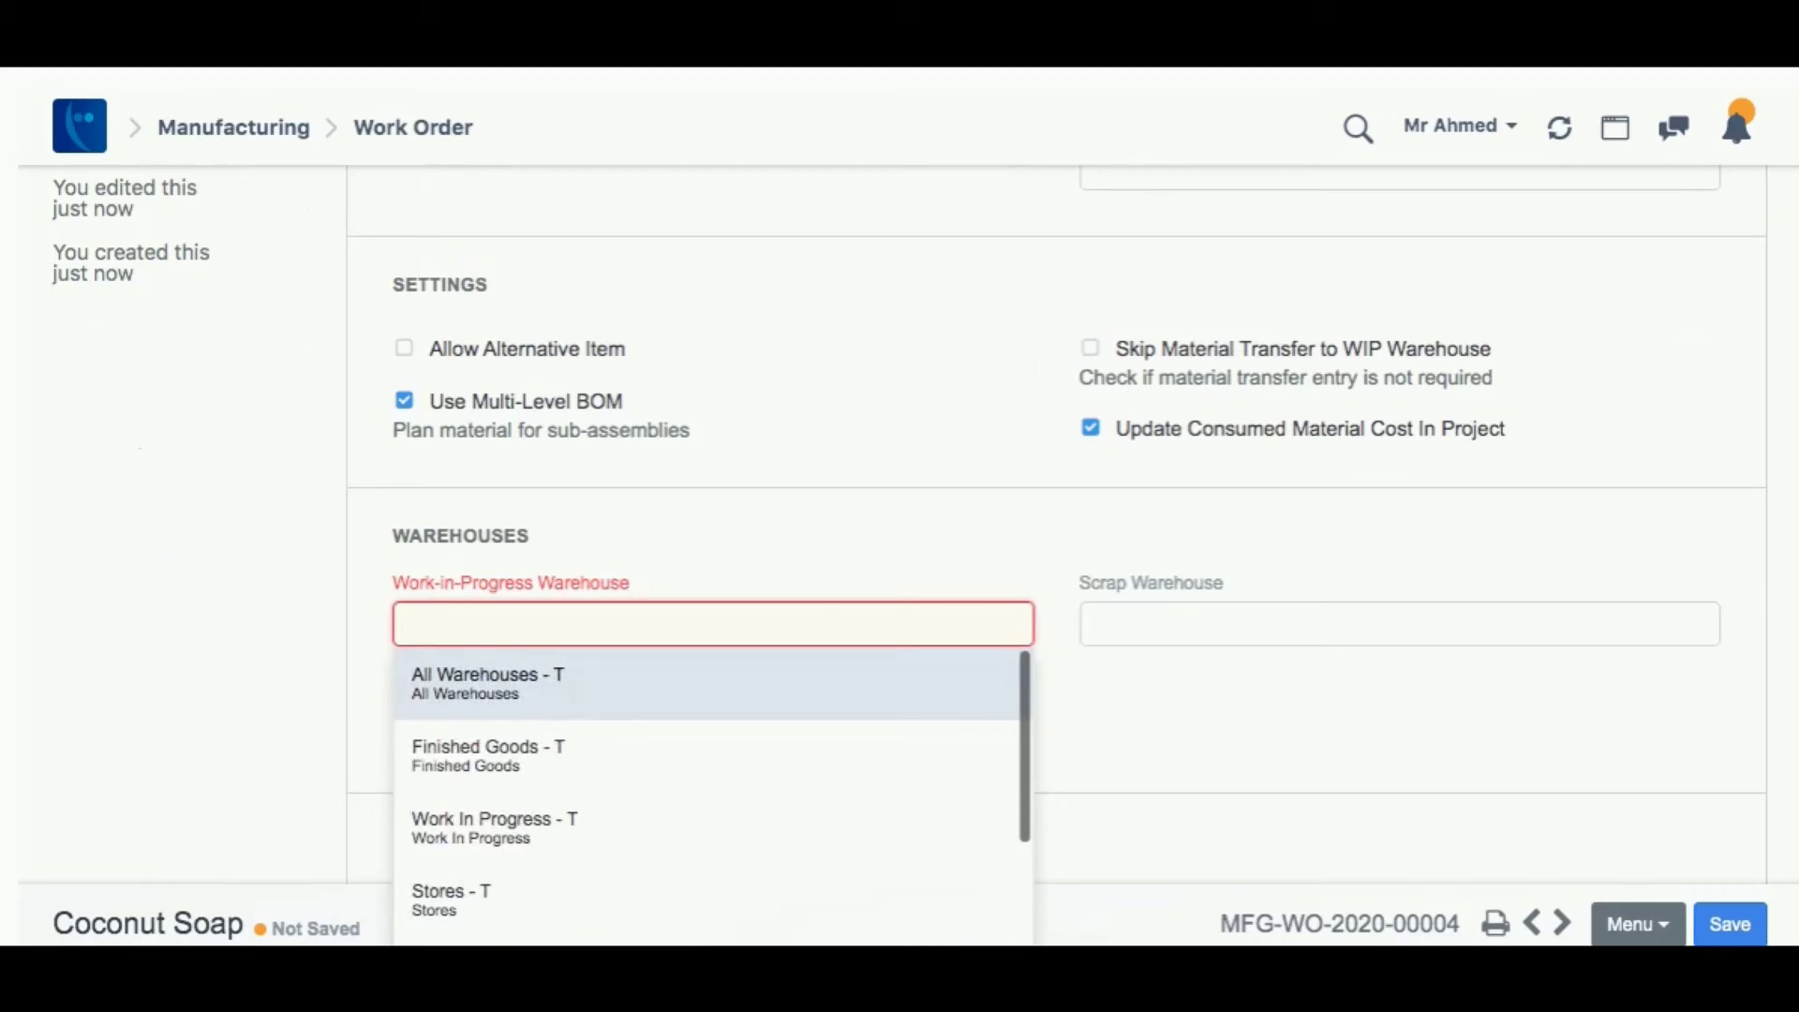
pyautogui.click(494, 826)
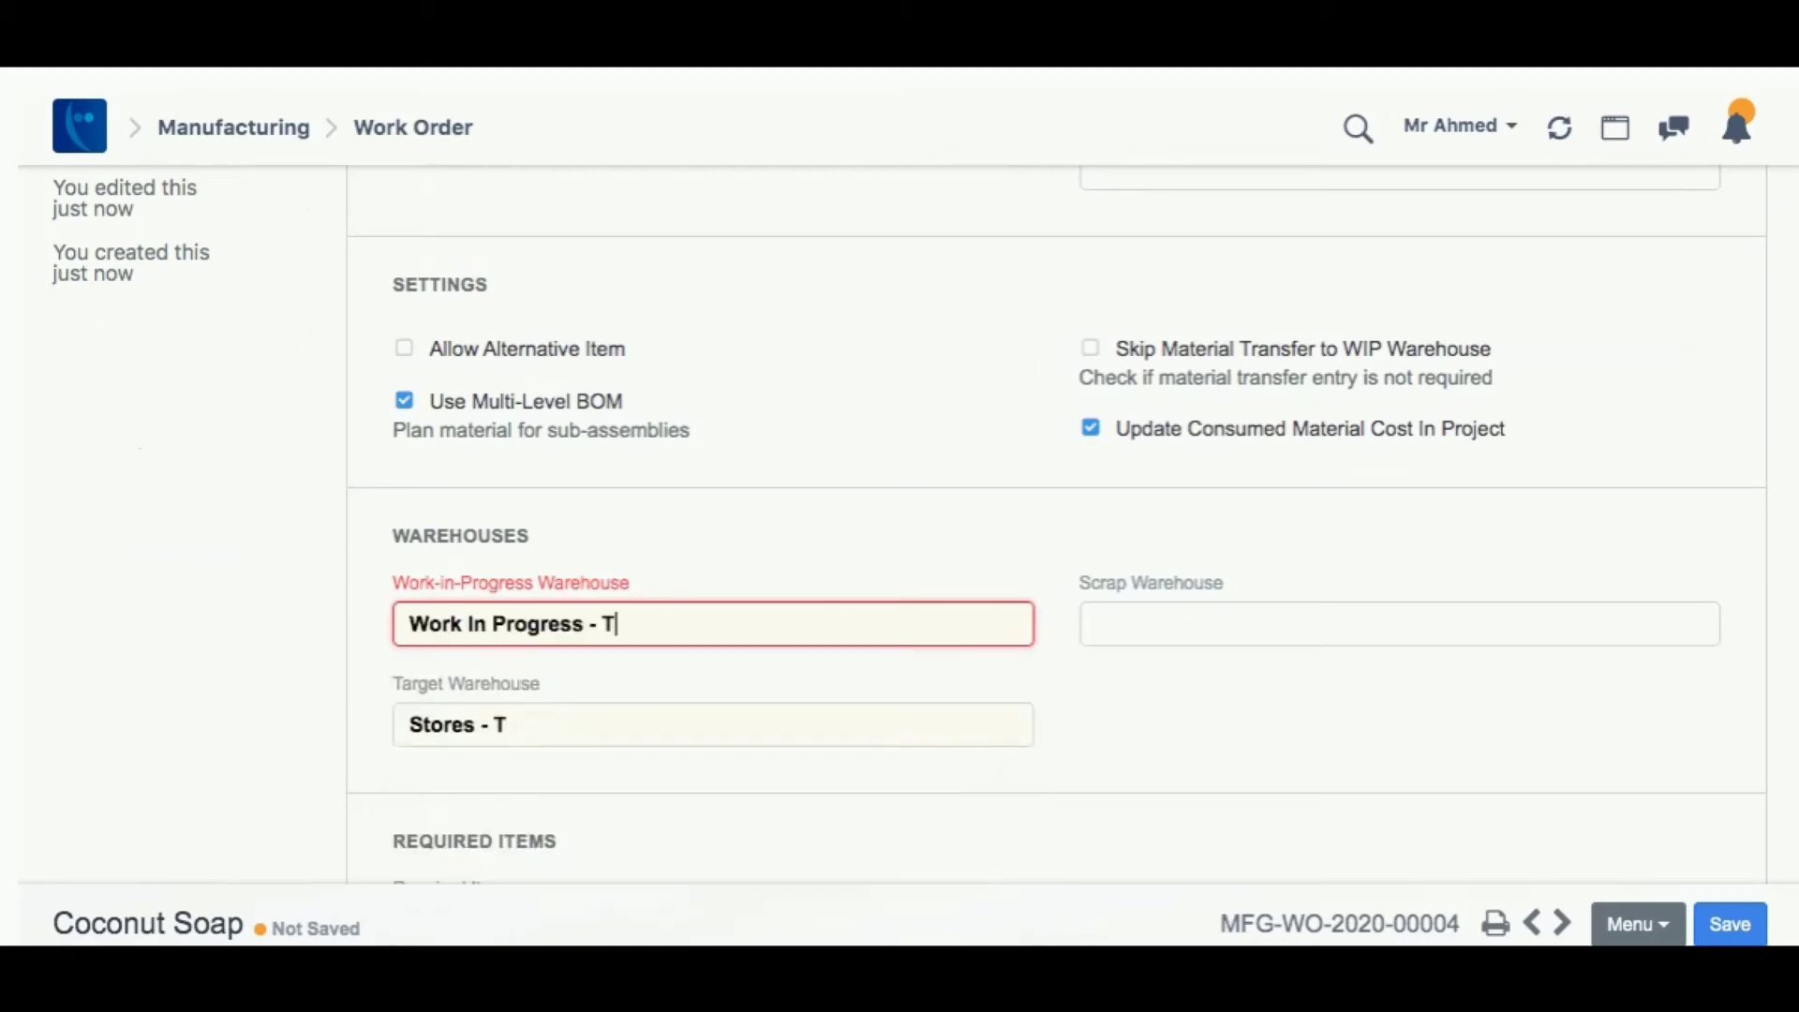
# Check the required items of the Coconut Soap work order, and save and submit the order
pyautogui.scroll(-4, 495, 827)
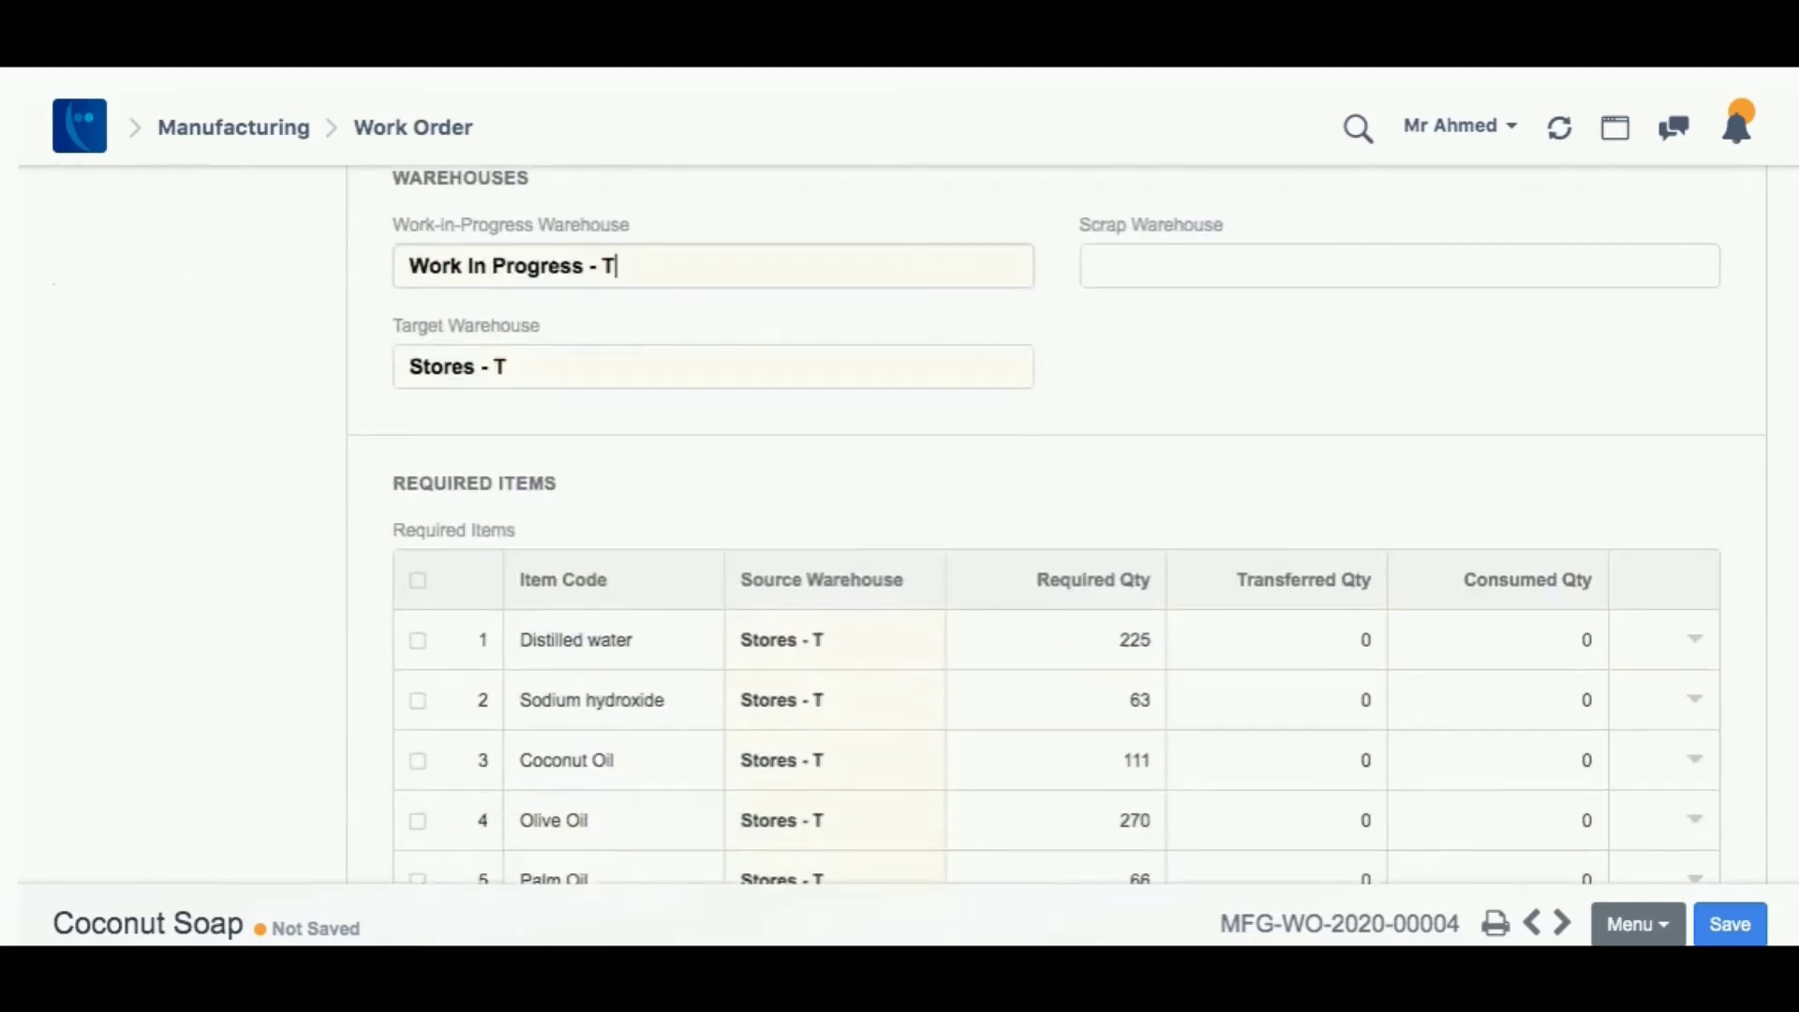
pyautogui.scroll(-4, 1057, 525)
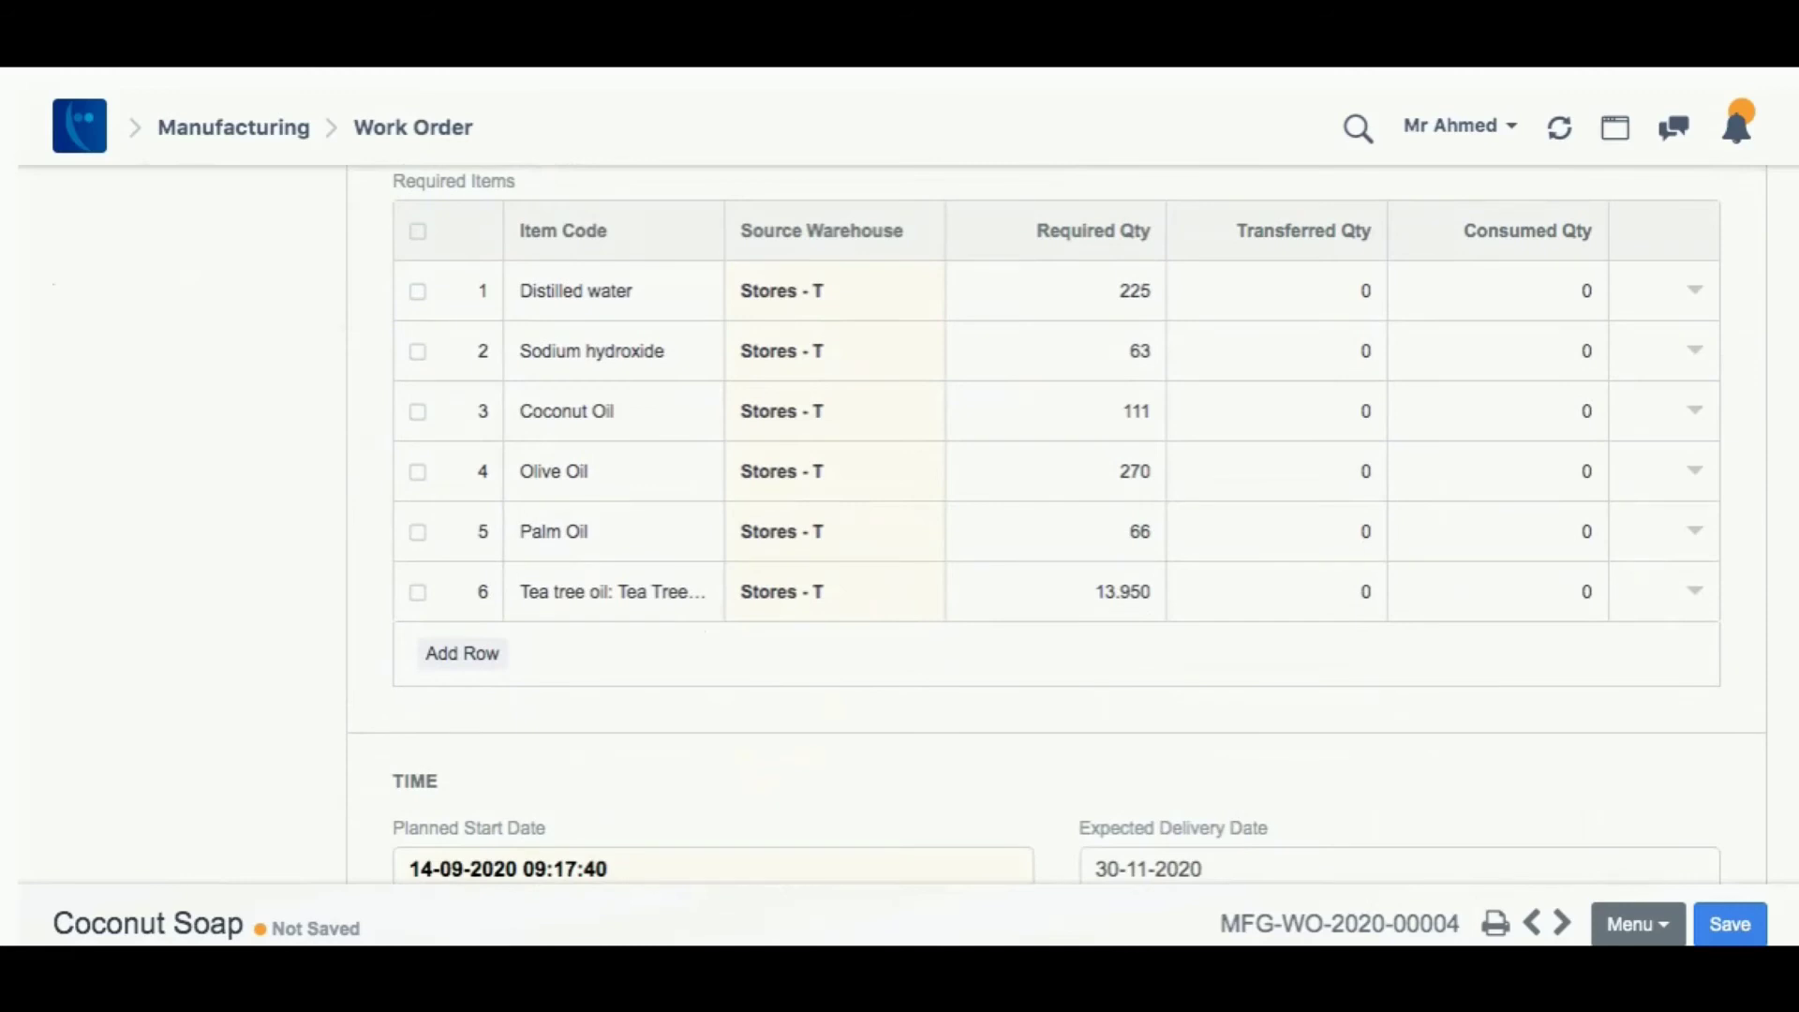
pyautogui.hotkey('ctrl', 's')
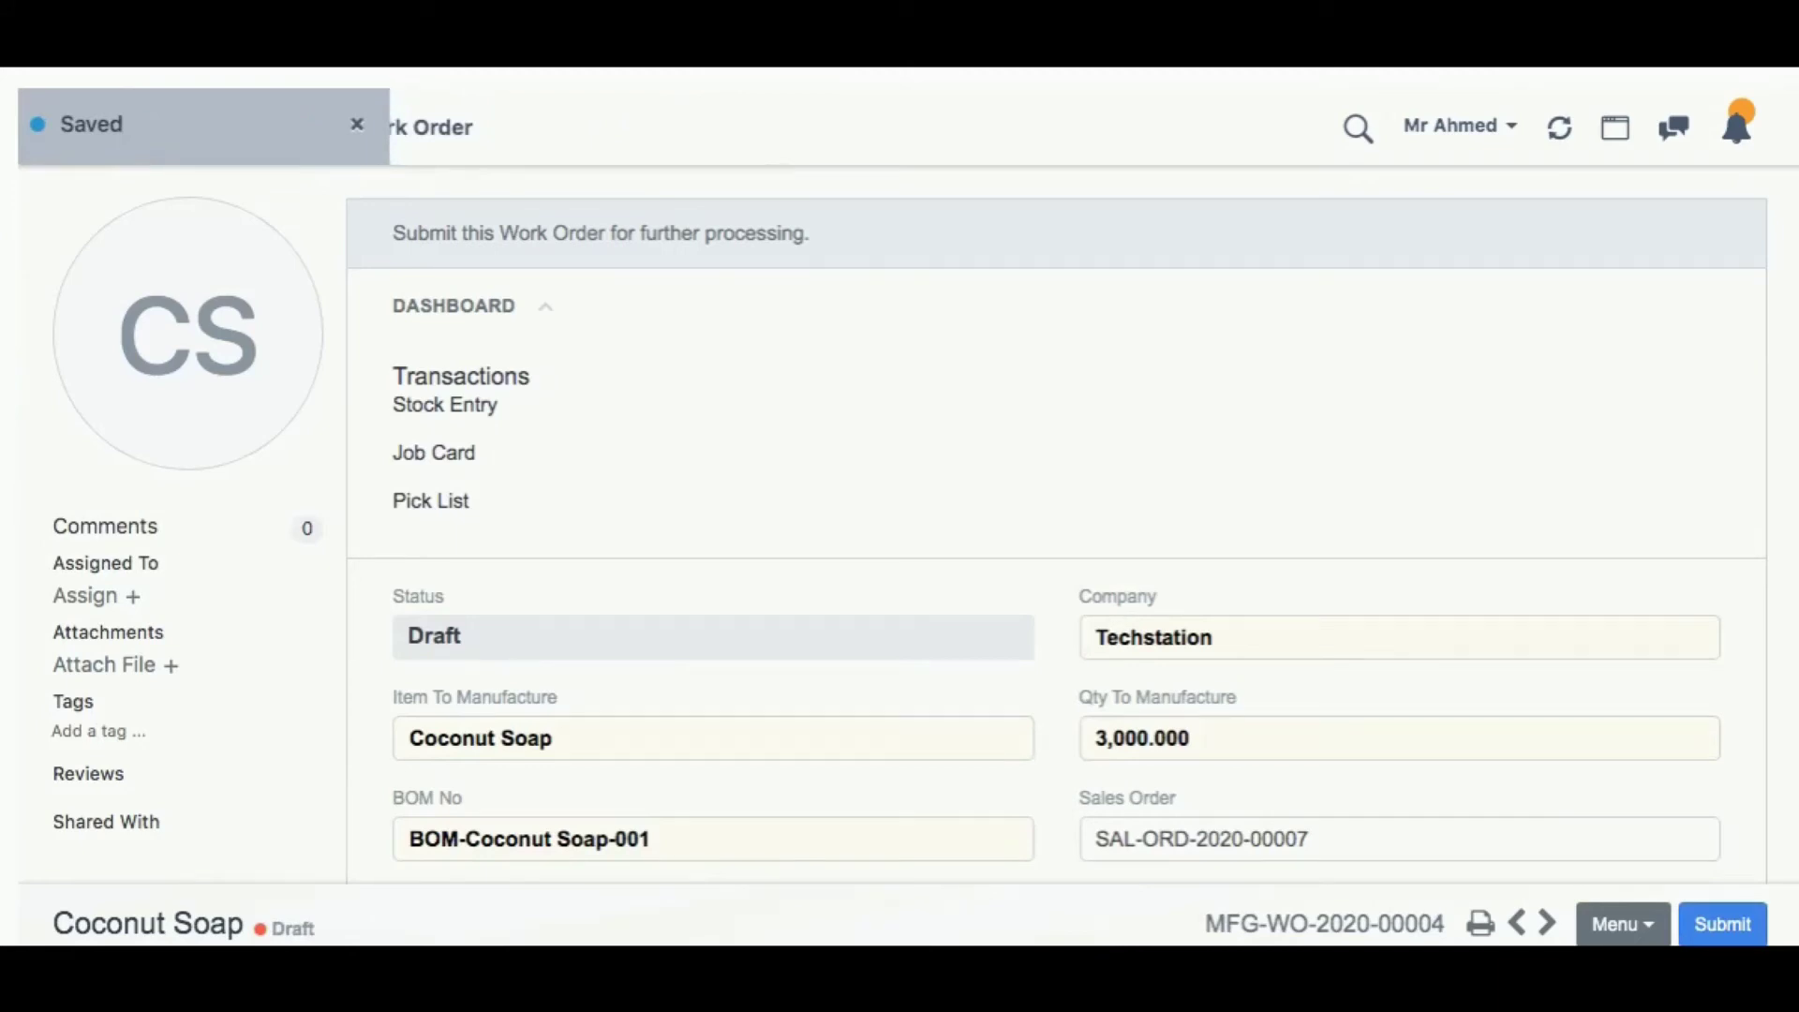
pyautogui.hotkey('ctrl', 's')
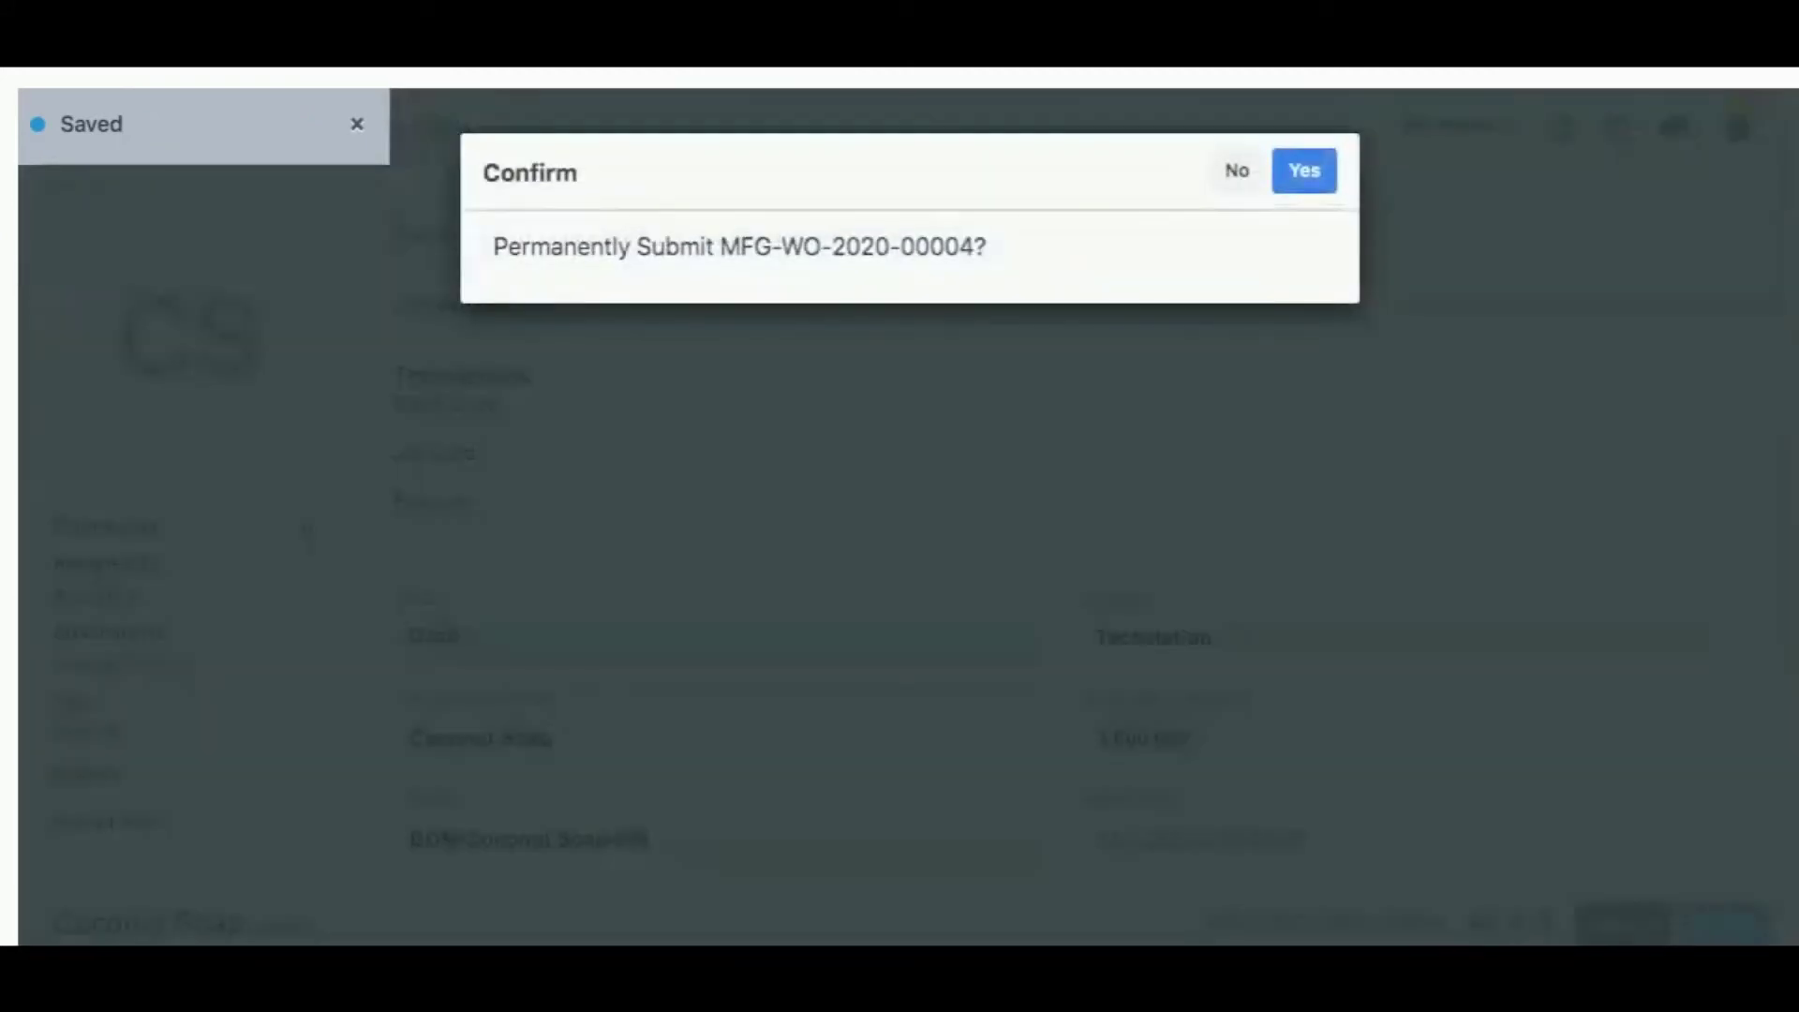
pyautogui.hotkey('ctrl', 's')
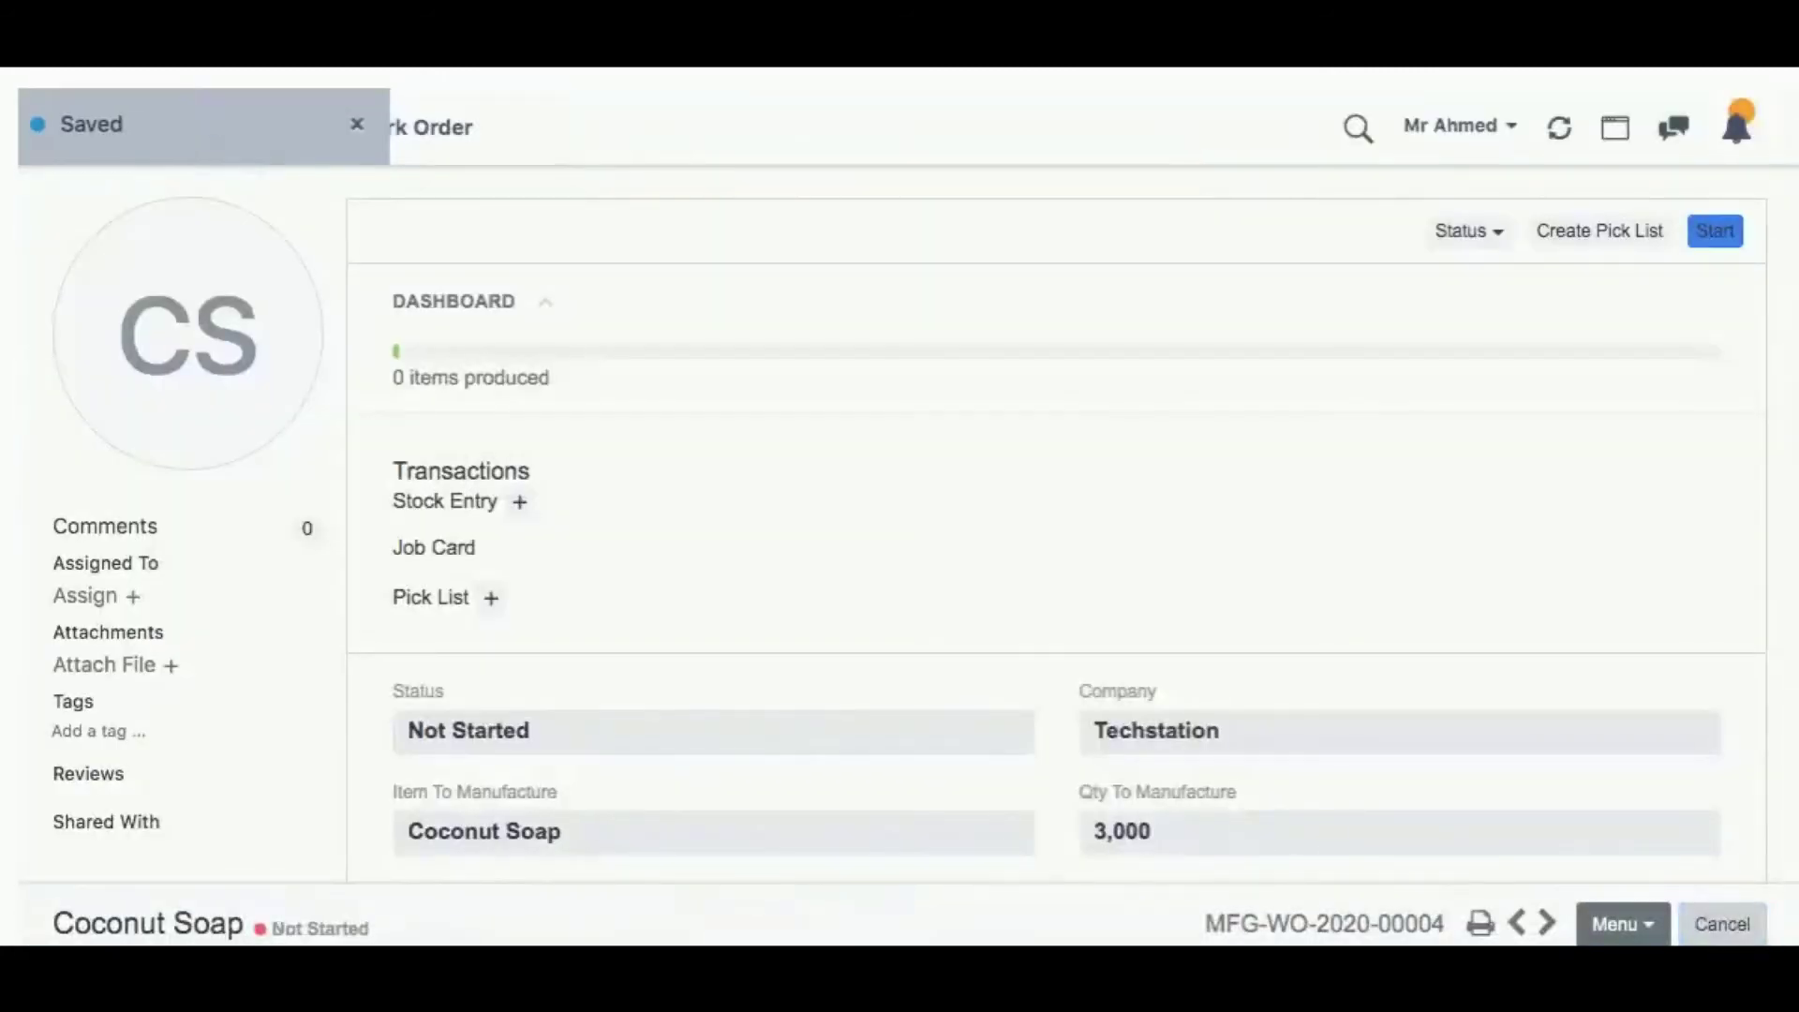
# Start the Coconut Soap work order with a material transfer for manufacture of 3,000, and save and submit the stock entry
pyautogui.hotkey('ctrl', 's')
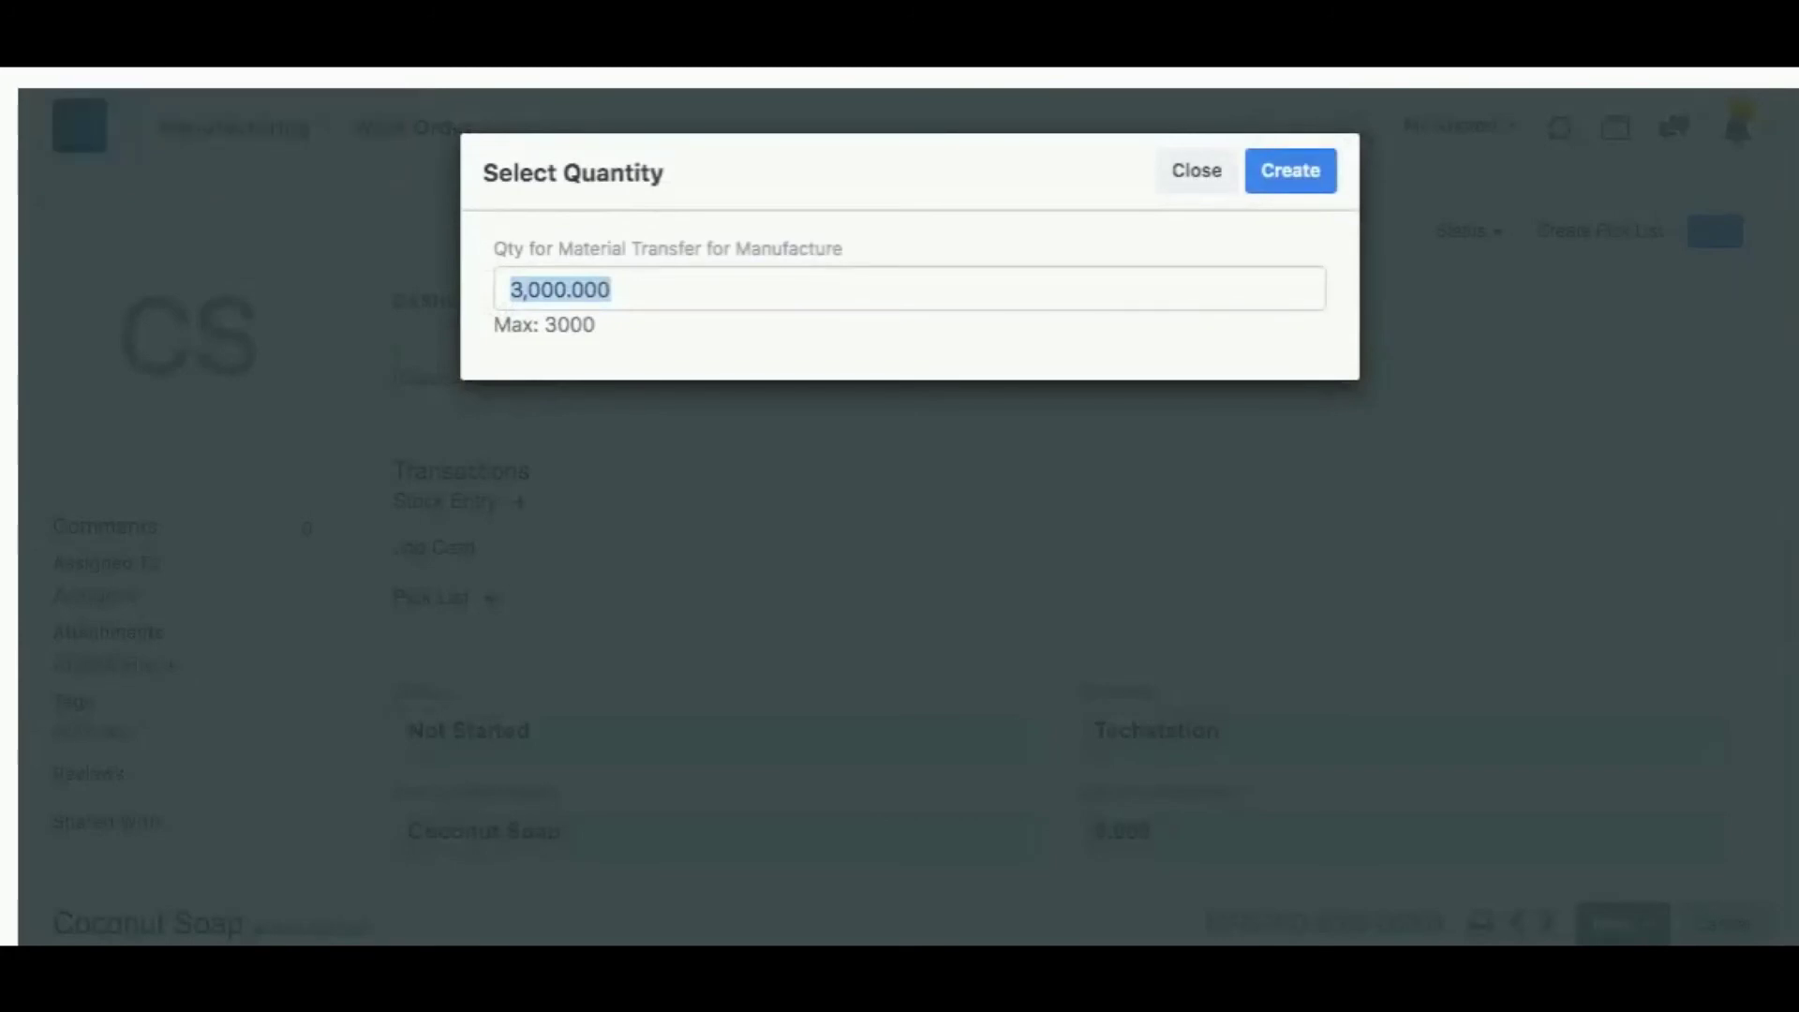
pyautogui.hotkey('ctrl', 's')
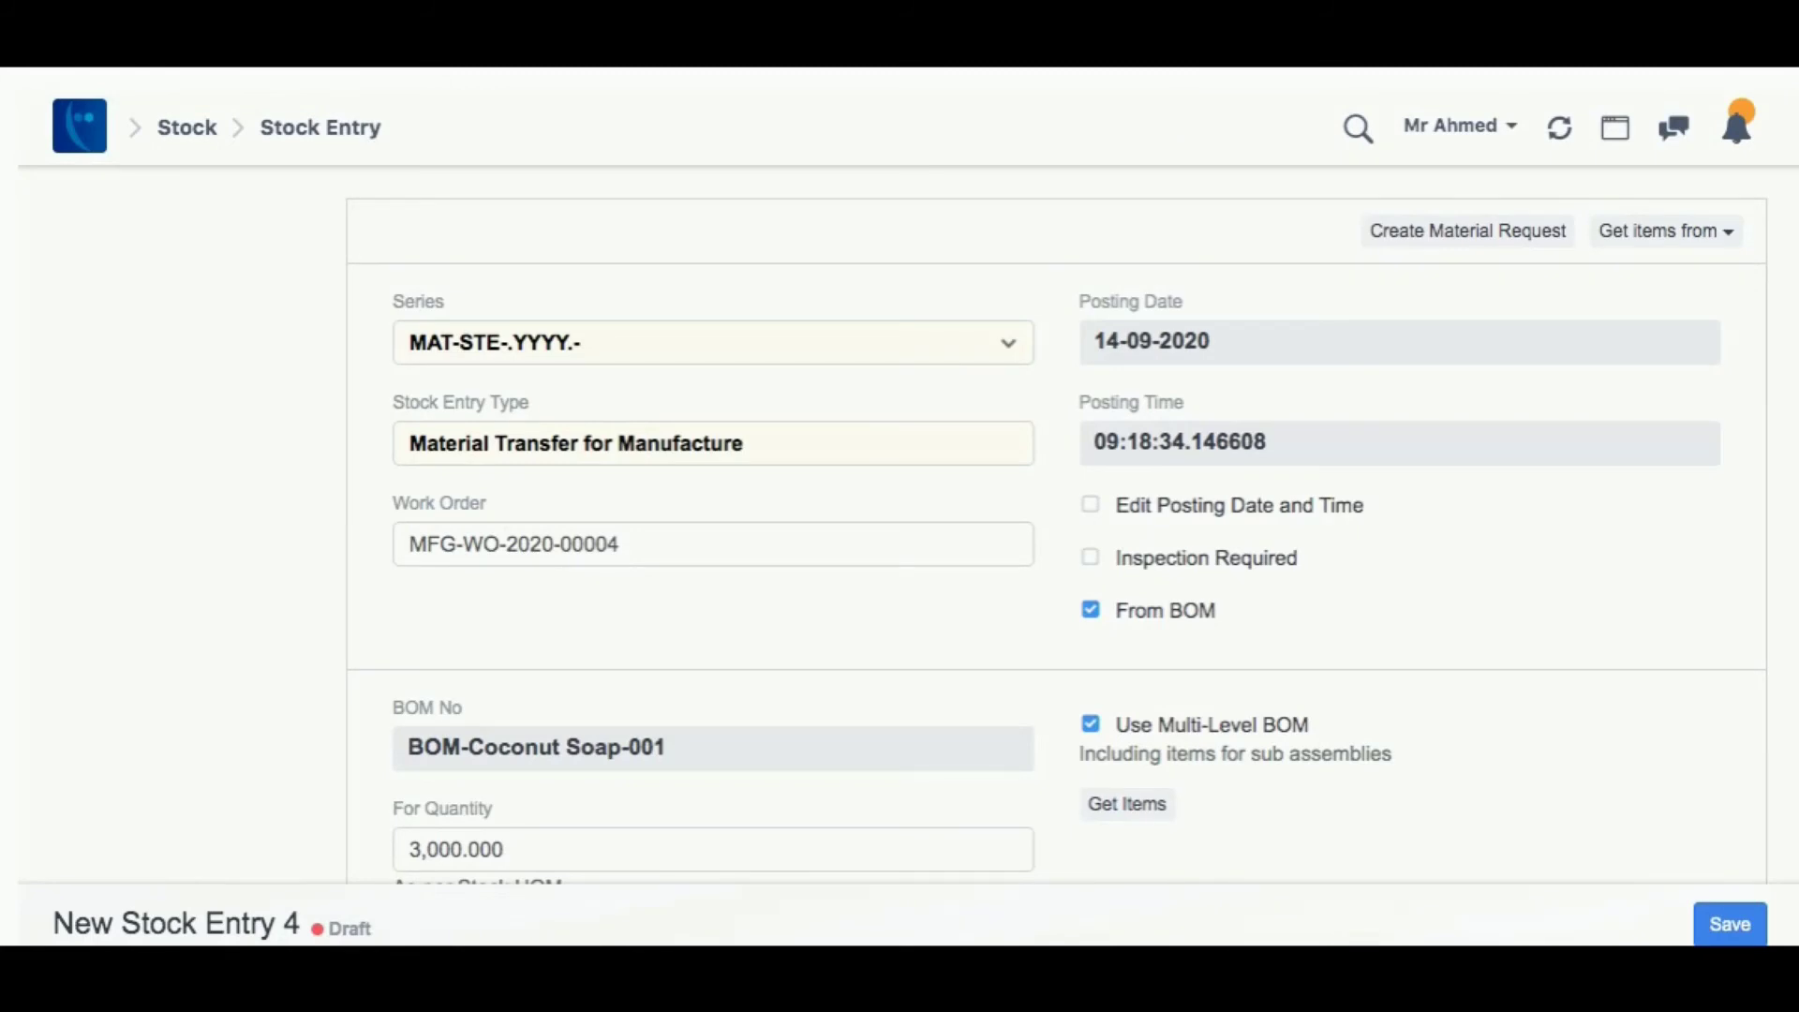
pyautogui.hotkey('ctrl', 's')
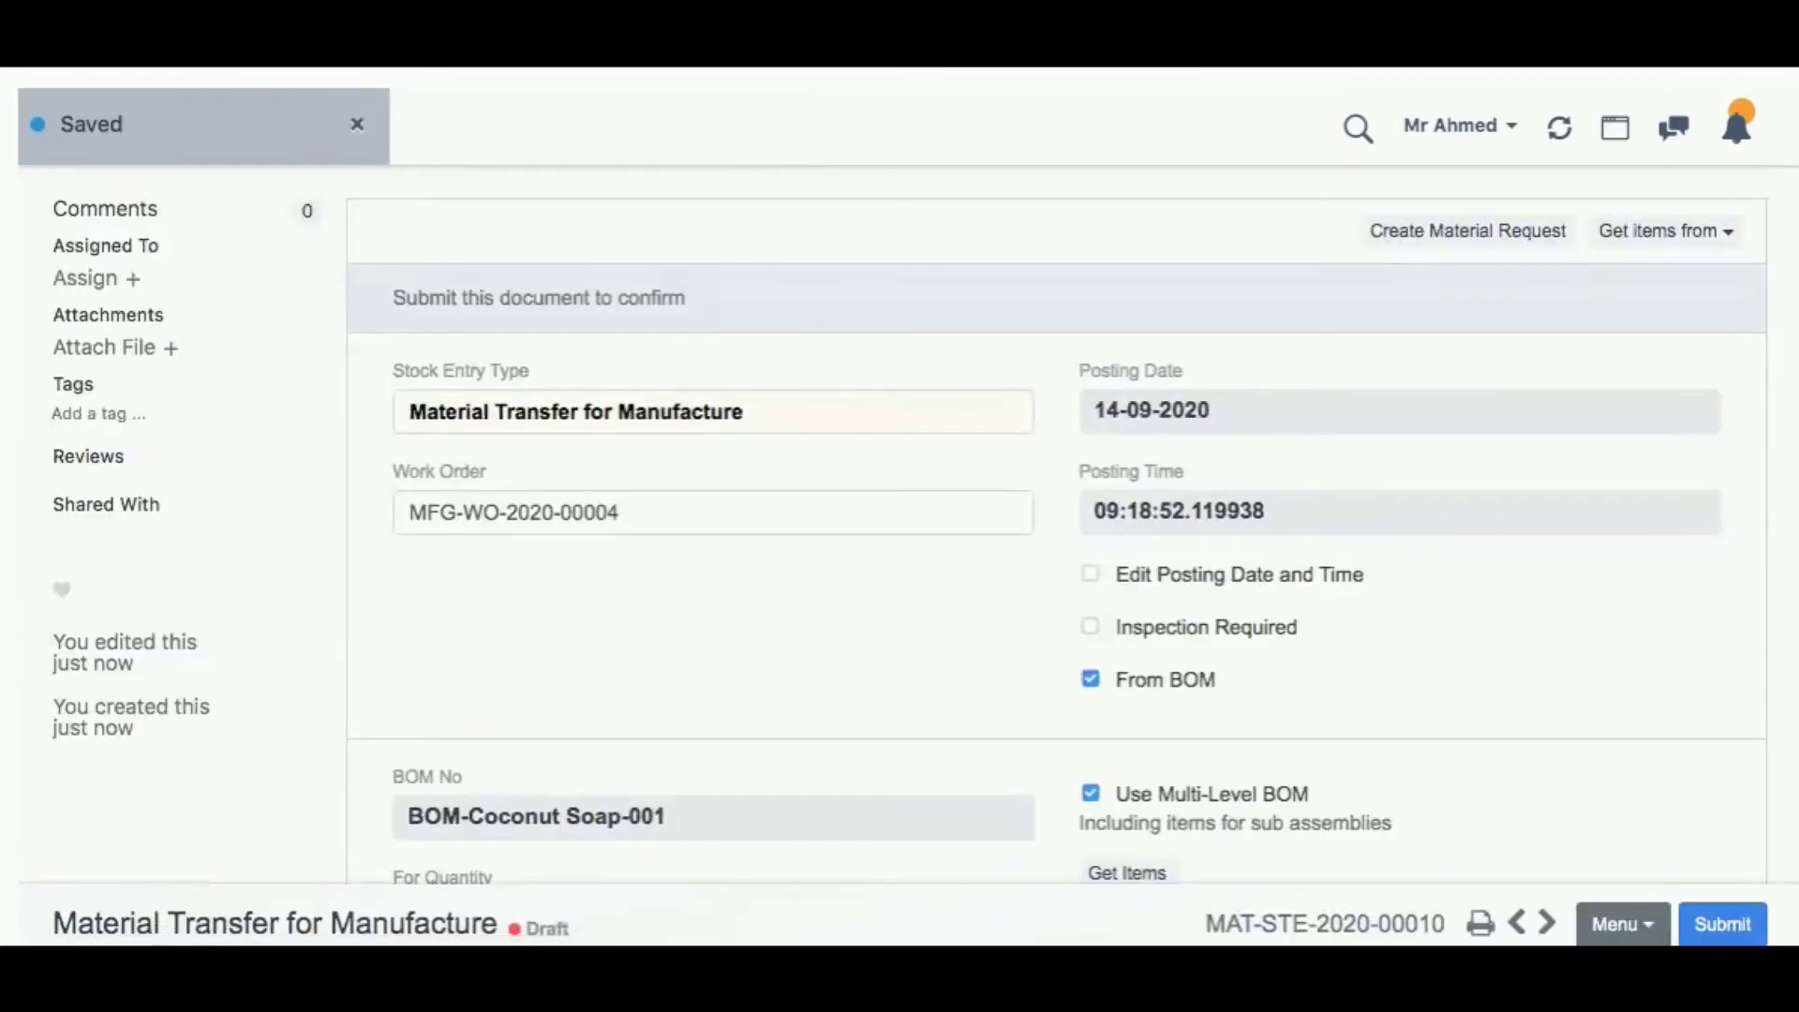
pyautogui.hotkey('ctrl', 's')
pyautogui.press('Return')
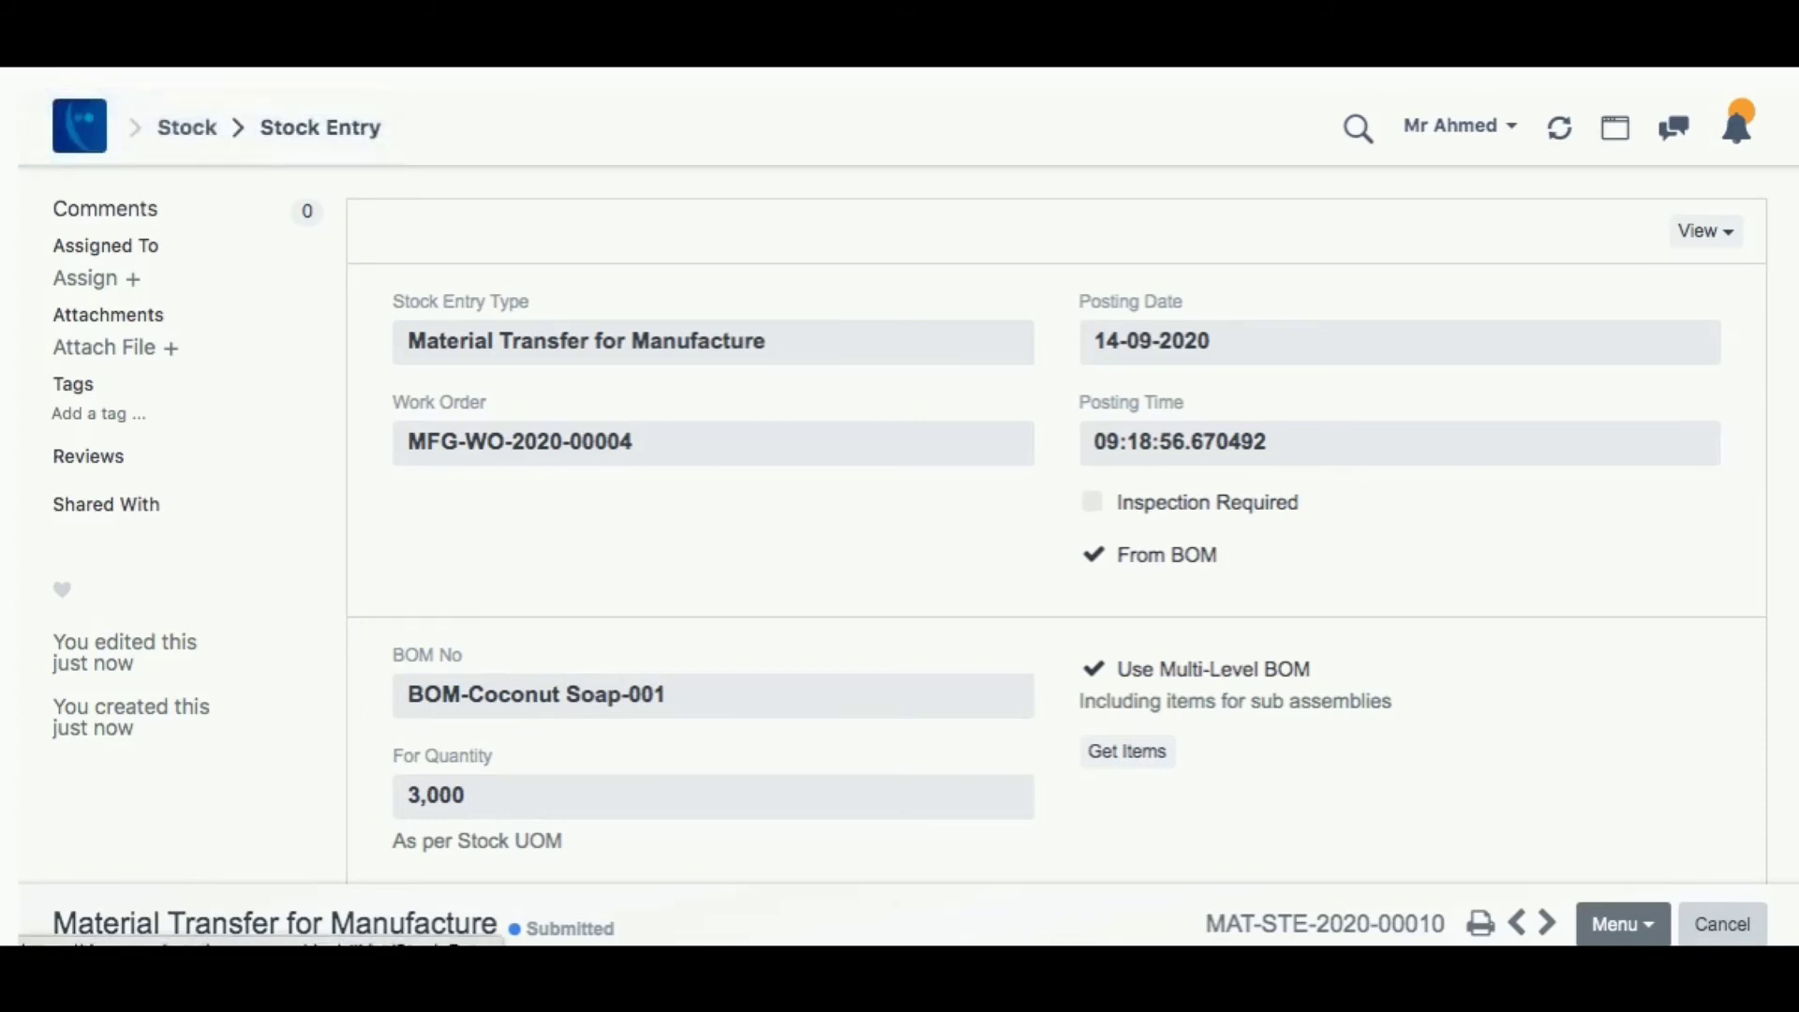
# Return to the work order, create a Manufacture stock entry for 3,000 Coconut Soap, check its items, and save and submit it
pyautogui.click(440, 441)
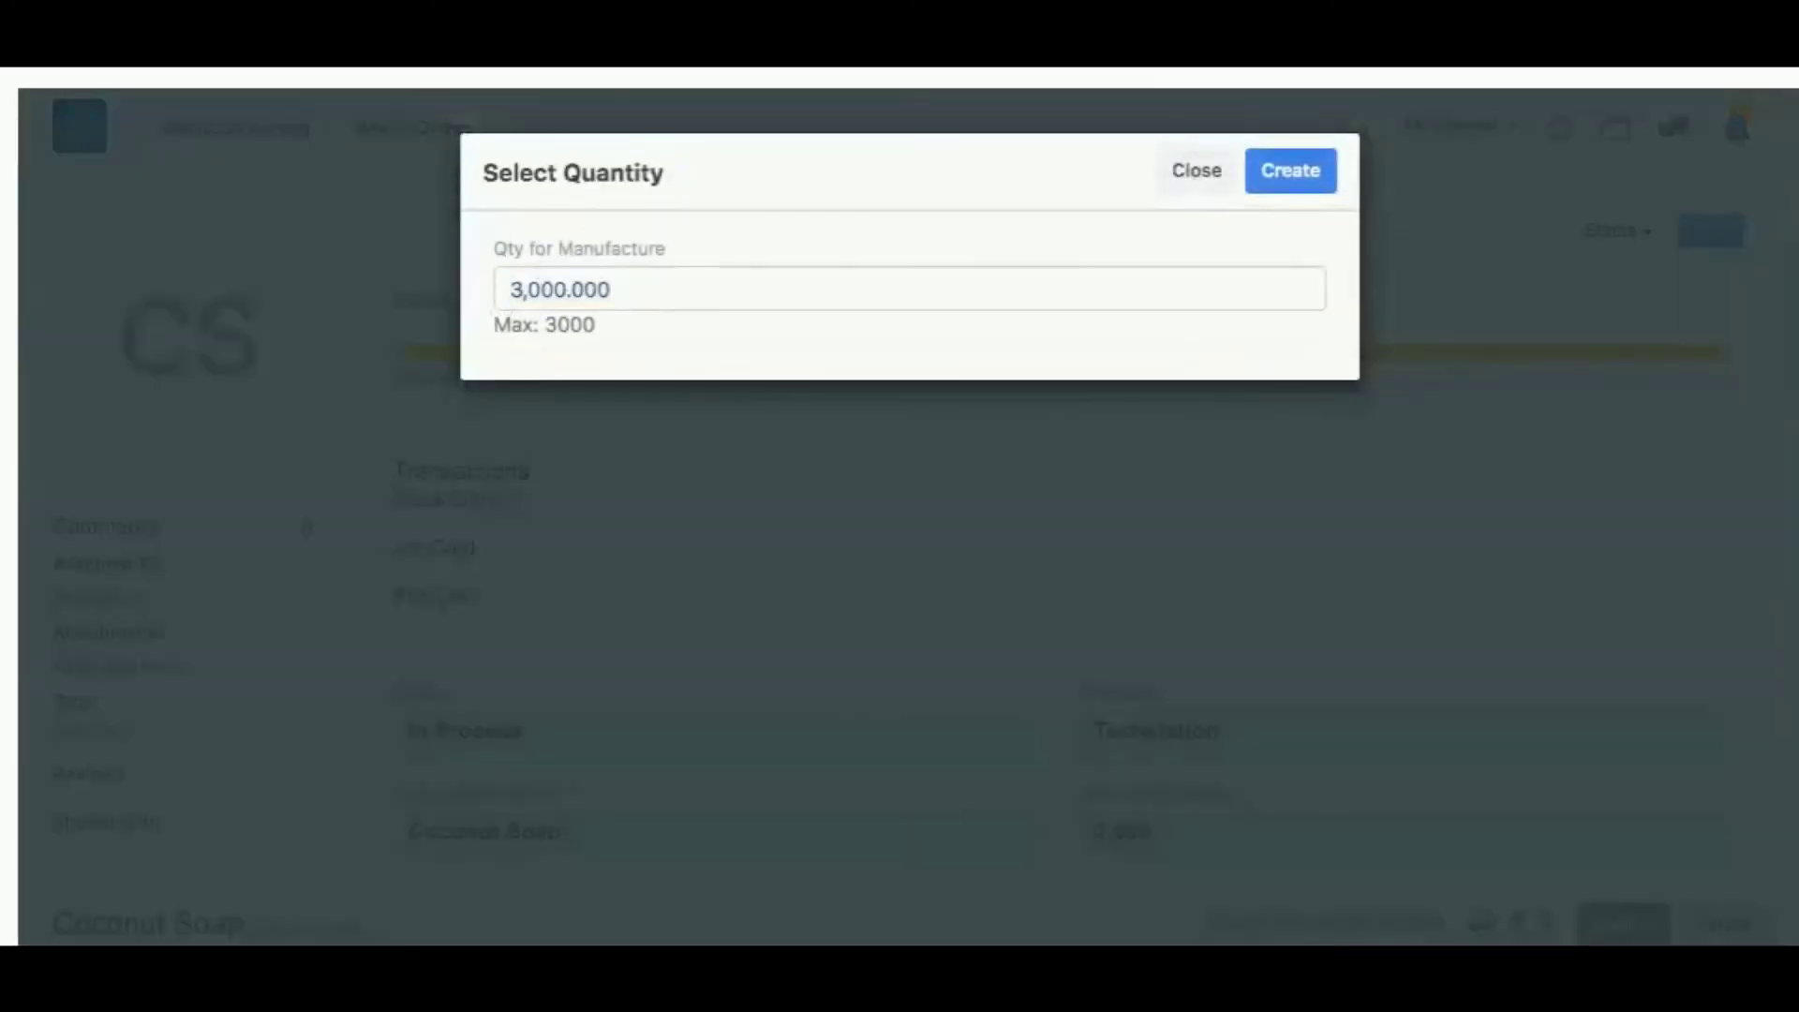
pyautogui.press('Escape')
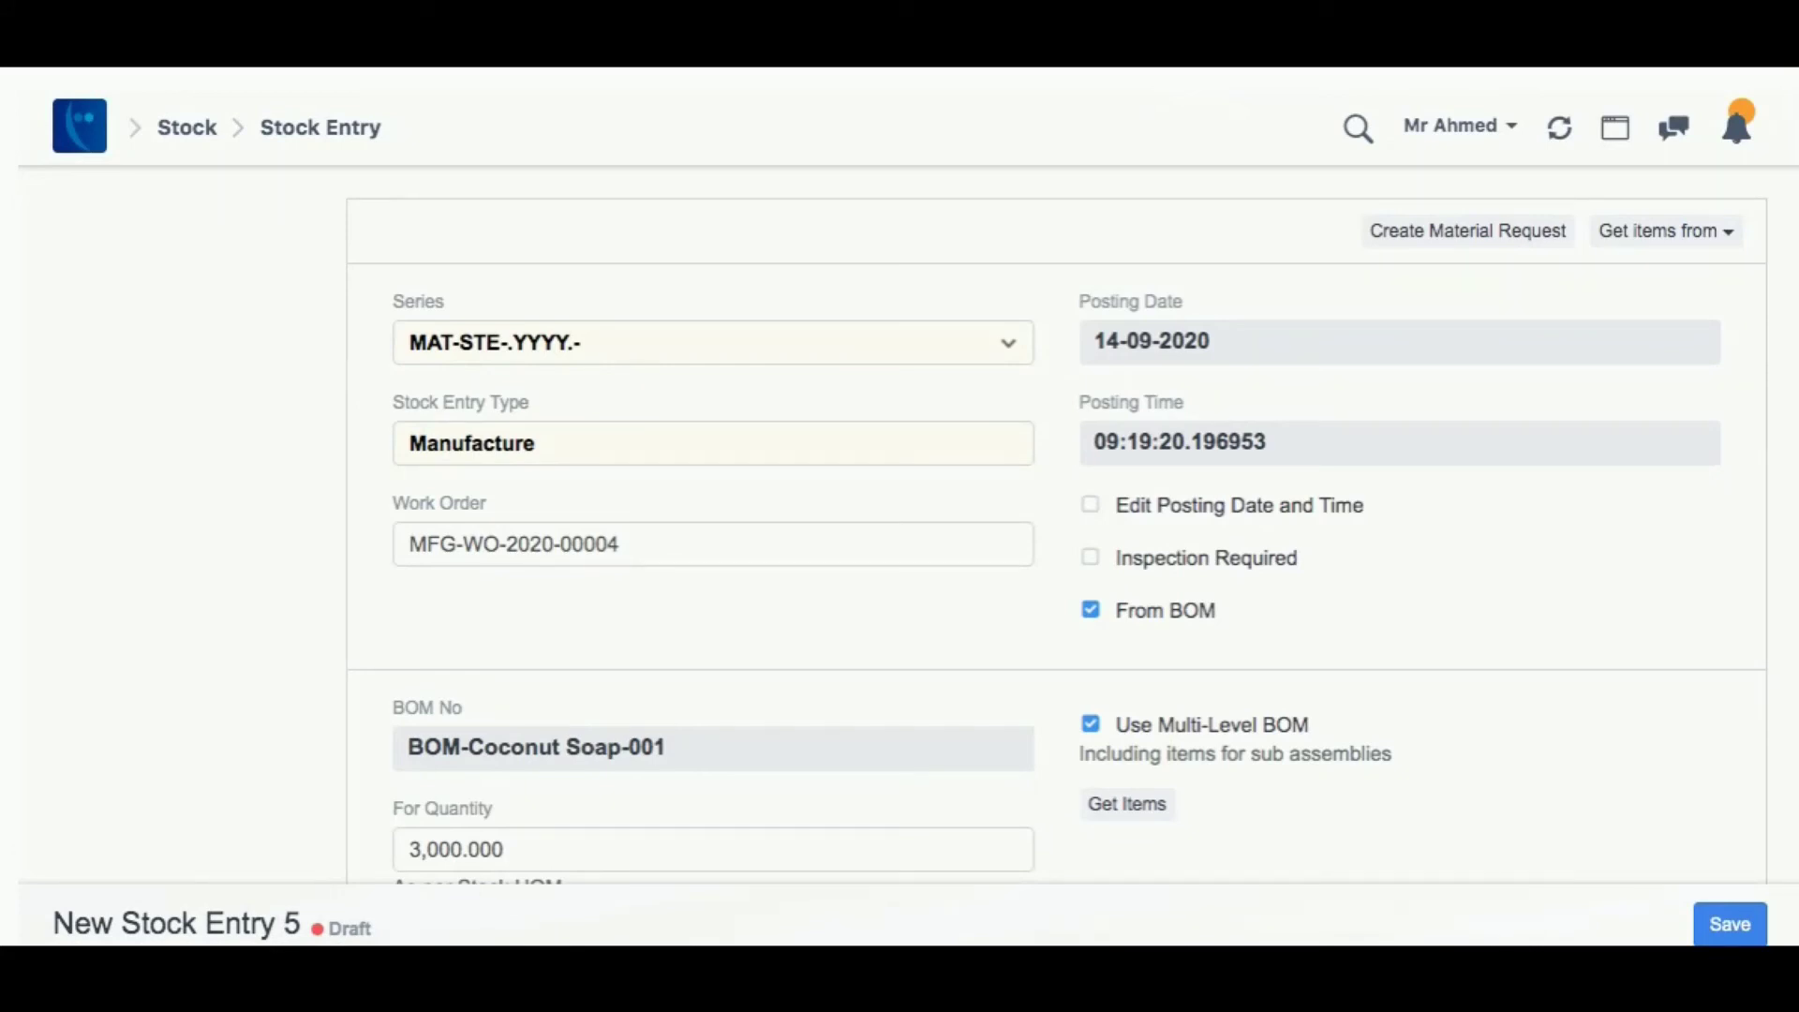
pyautogui.hotkey('ctrl', 's')
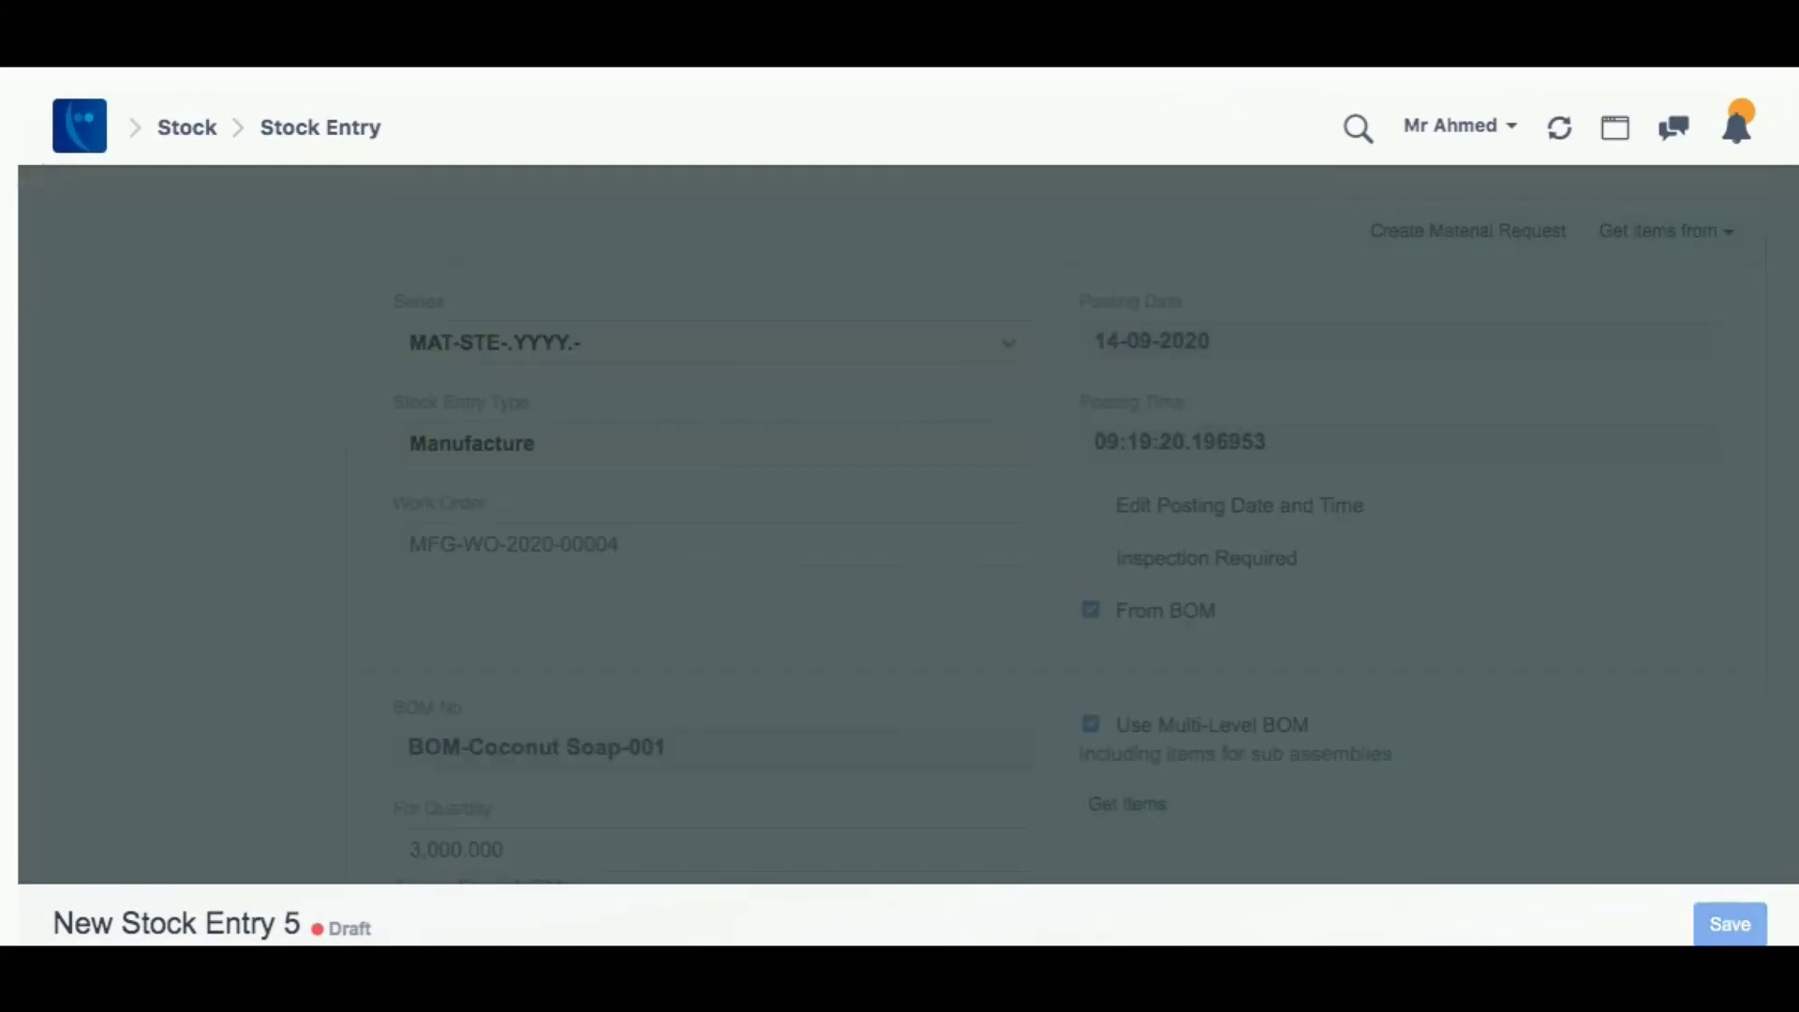
pyautogui.scroll(-10, 1057, 525)
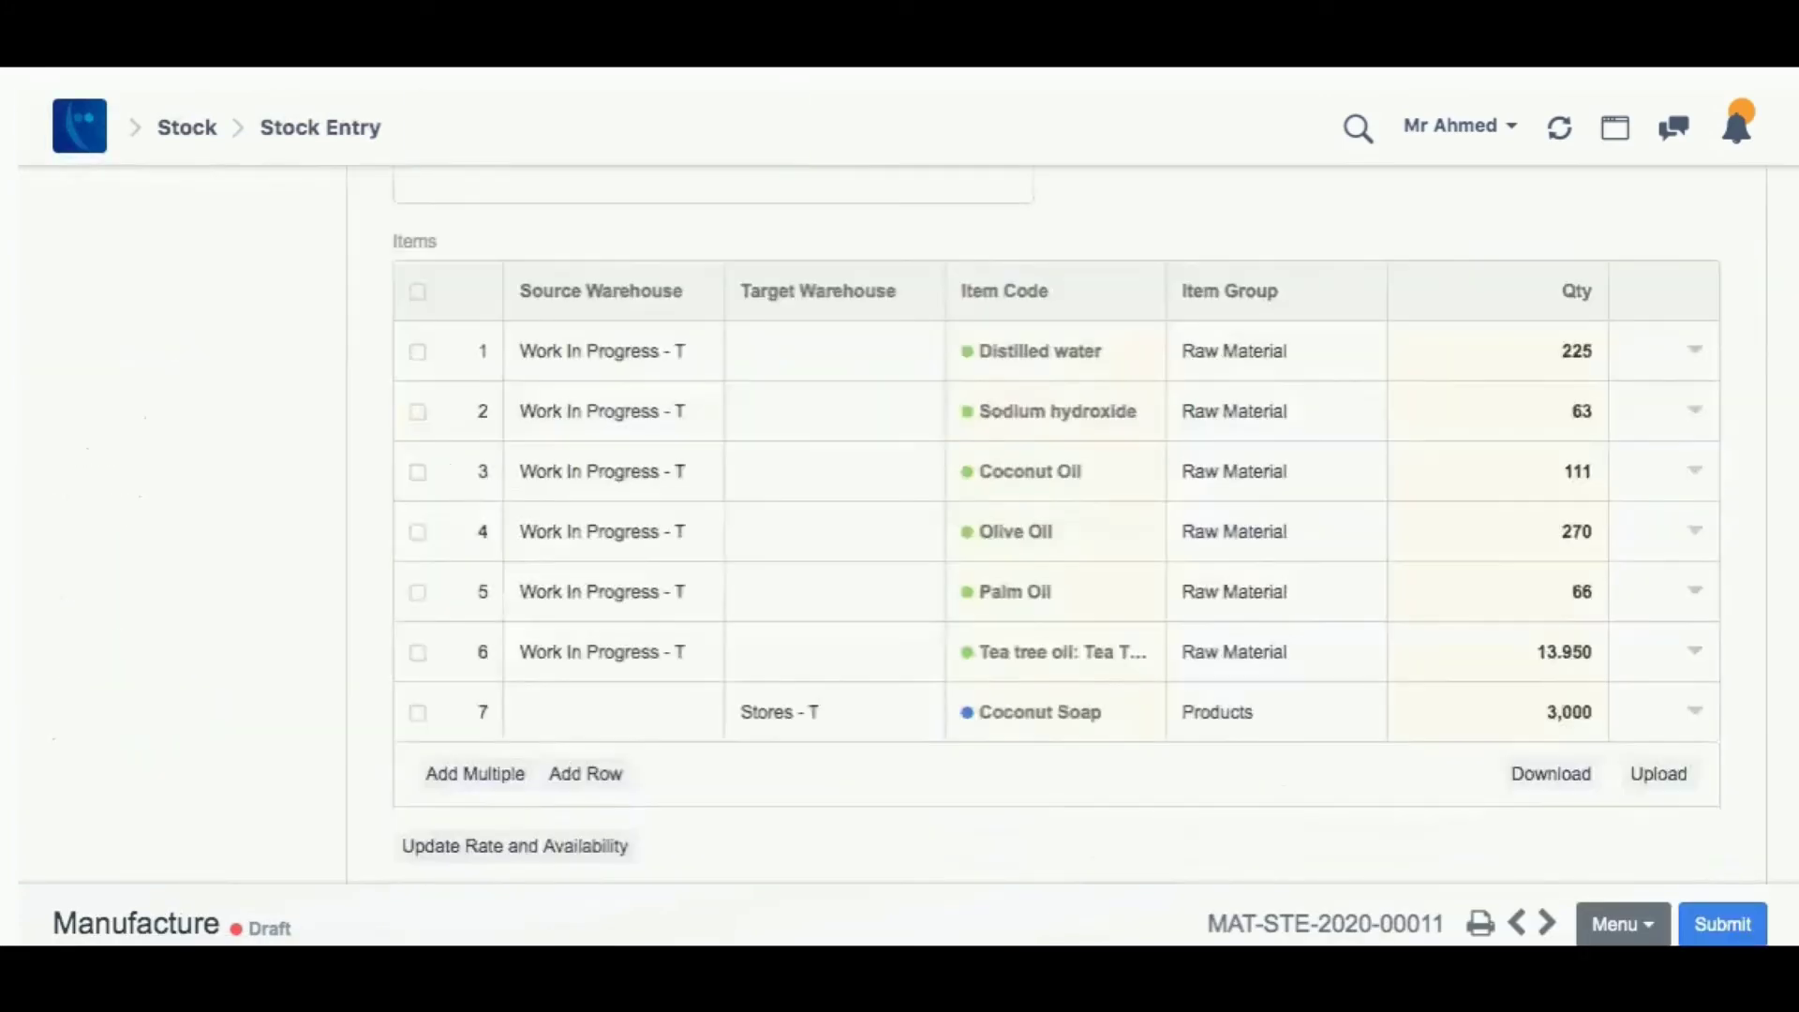
pyautogui.hotkey('ctrl', 's')
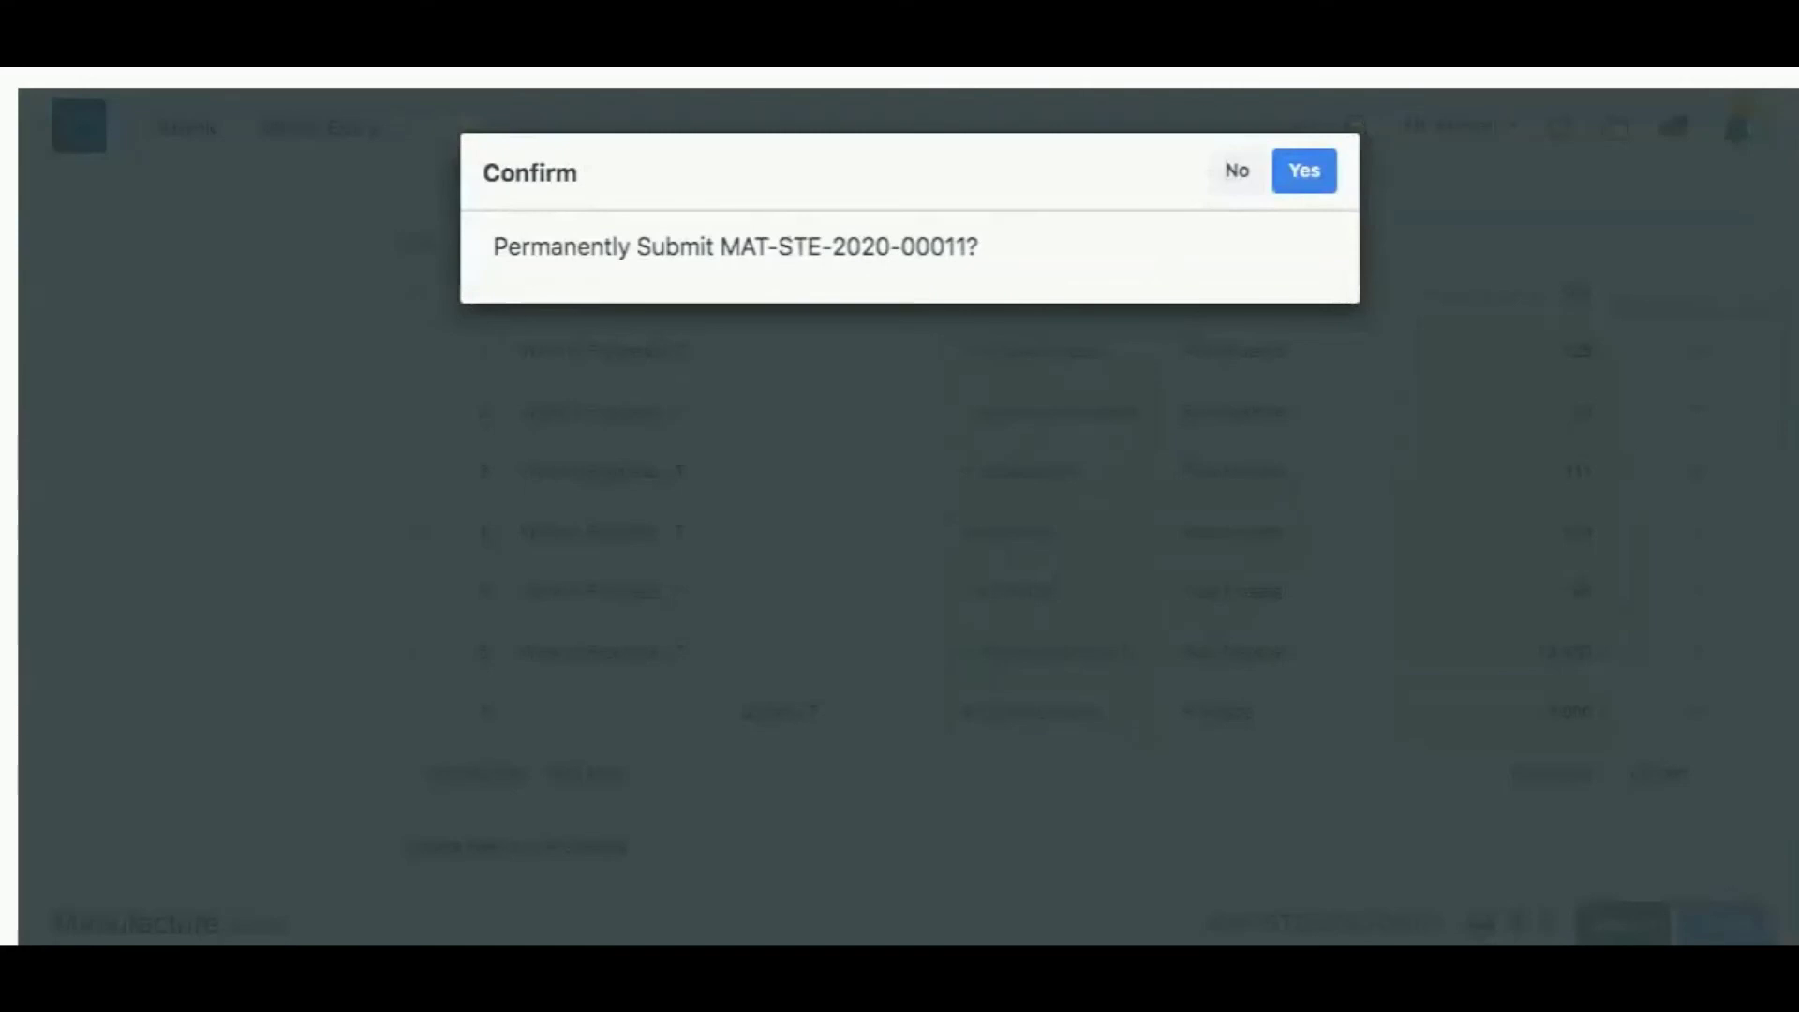
pyautogui.hotkey('ctrl', 's')
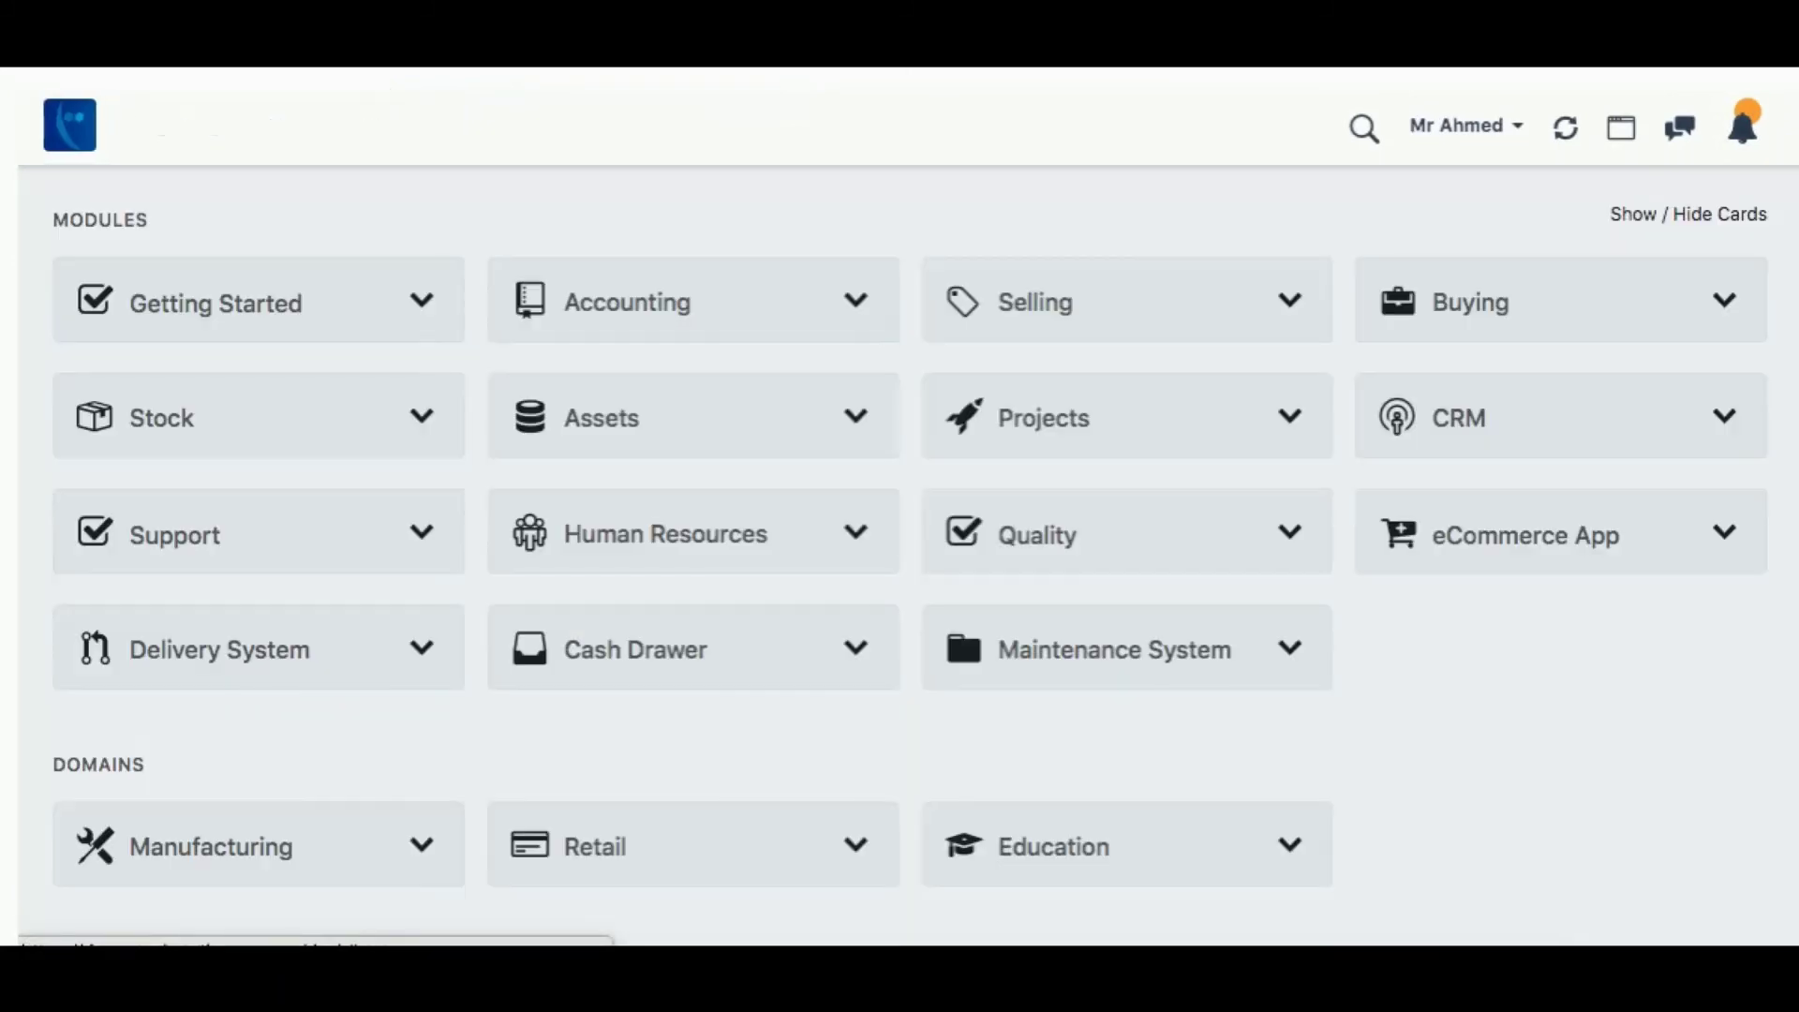
# Create a new delivery note in Stock with CARREFOUR as the customer
pyautogui.click(161, 418)
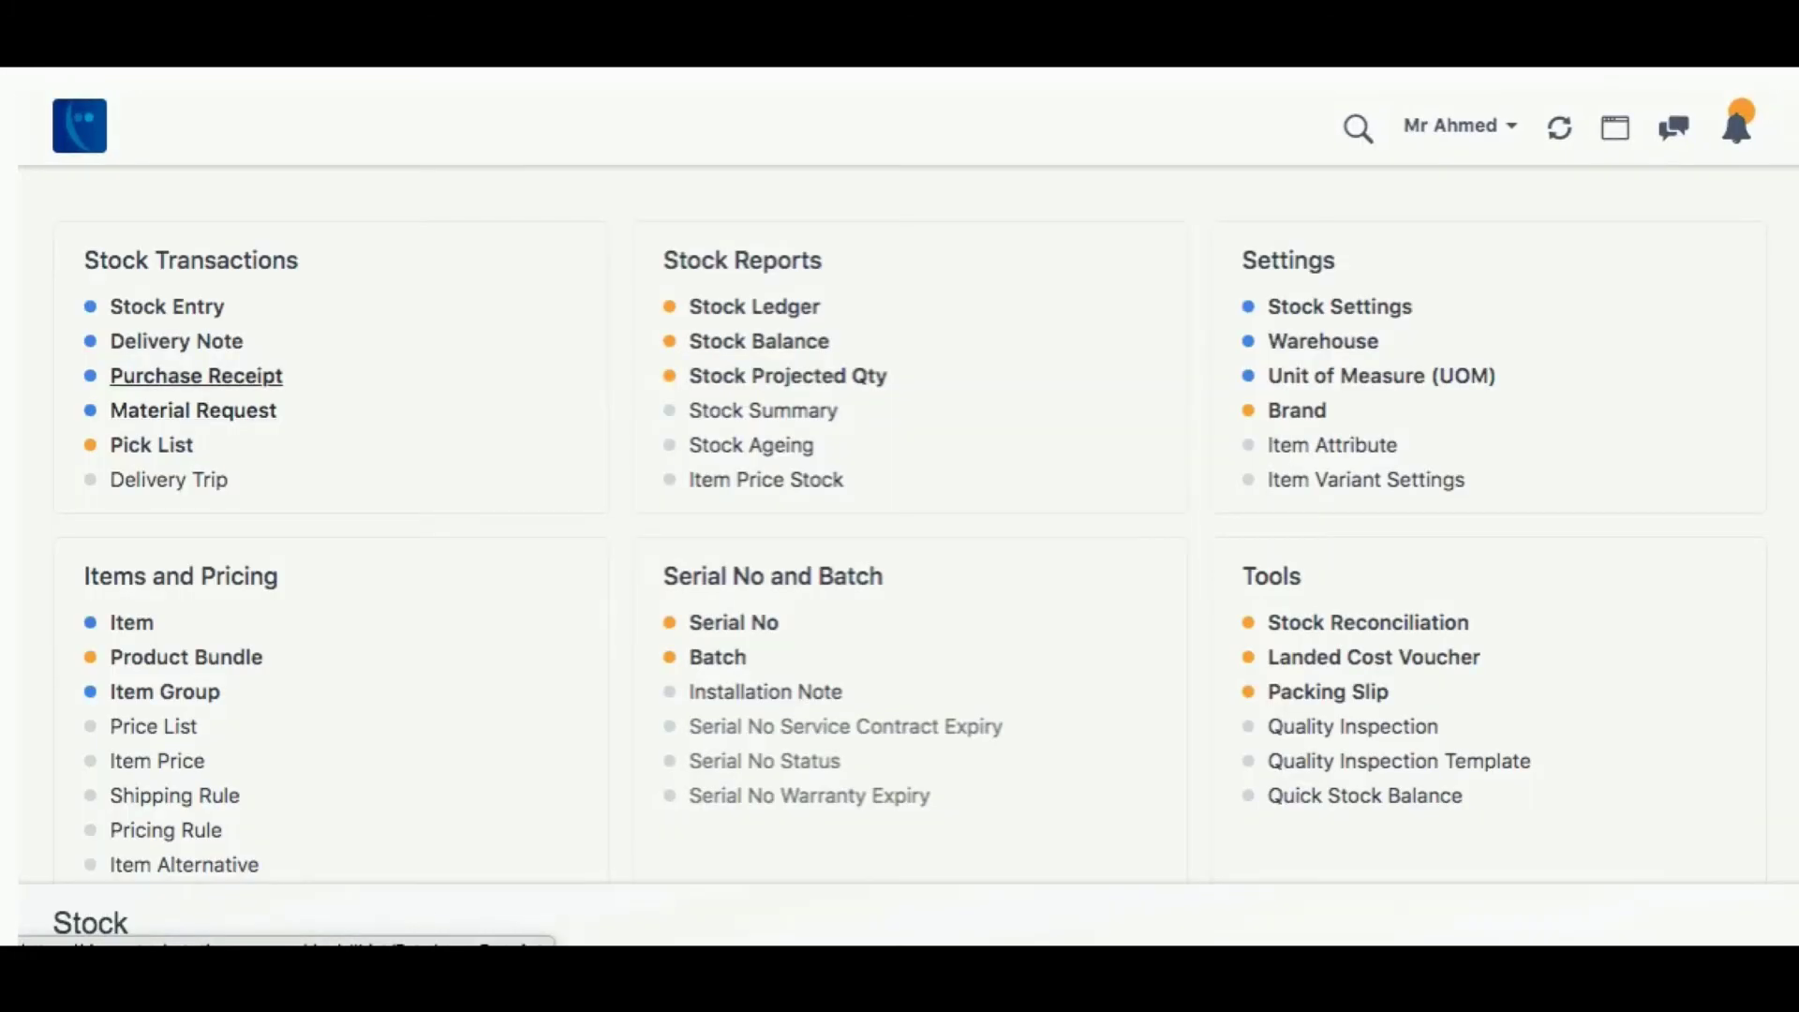
pyautogui.click(176, 341)
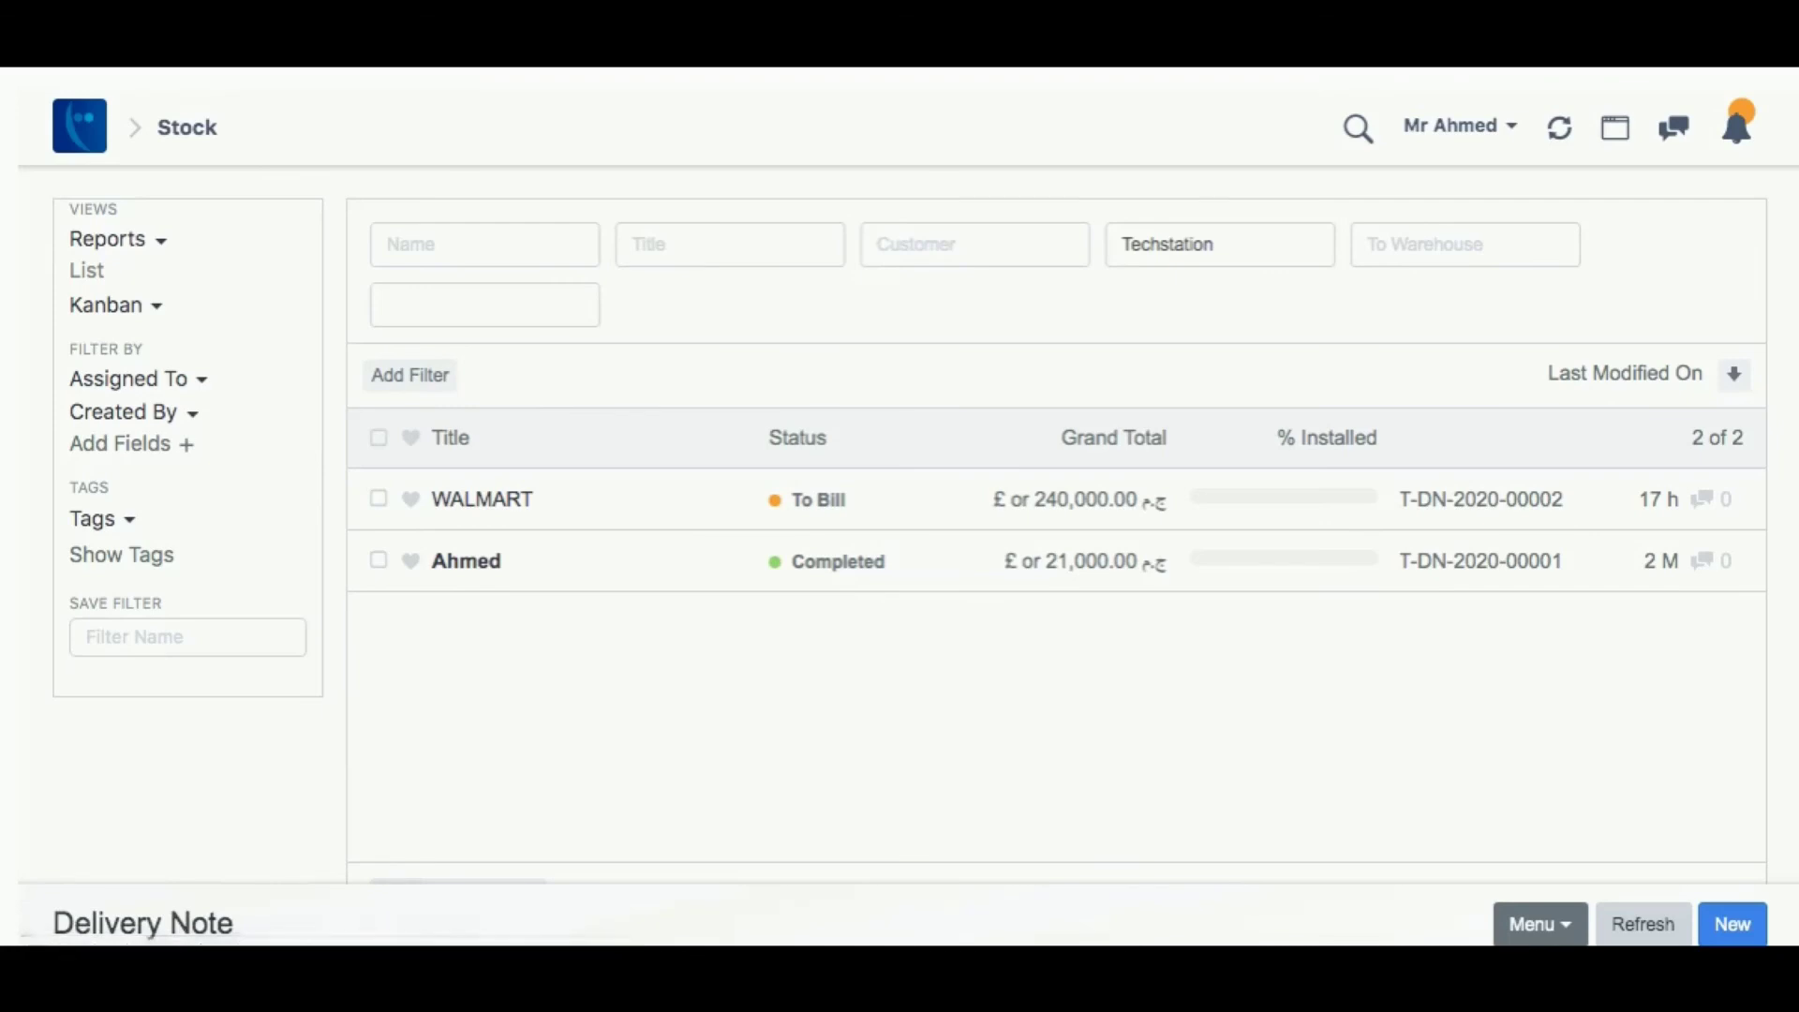
pyautogui.hotkey('ctrl', 'b')
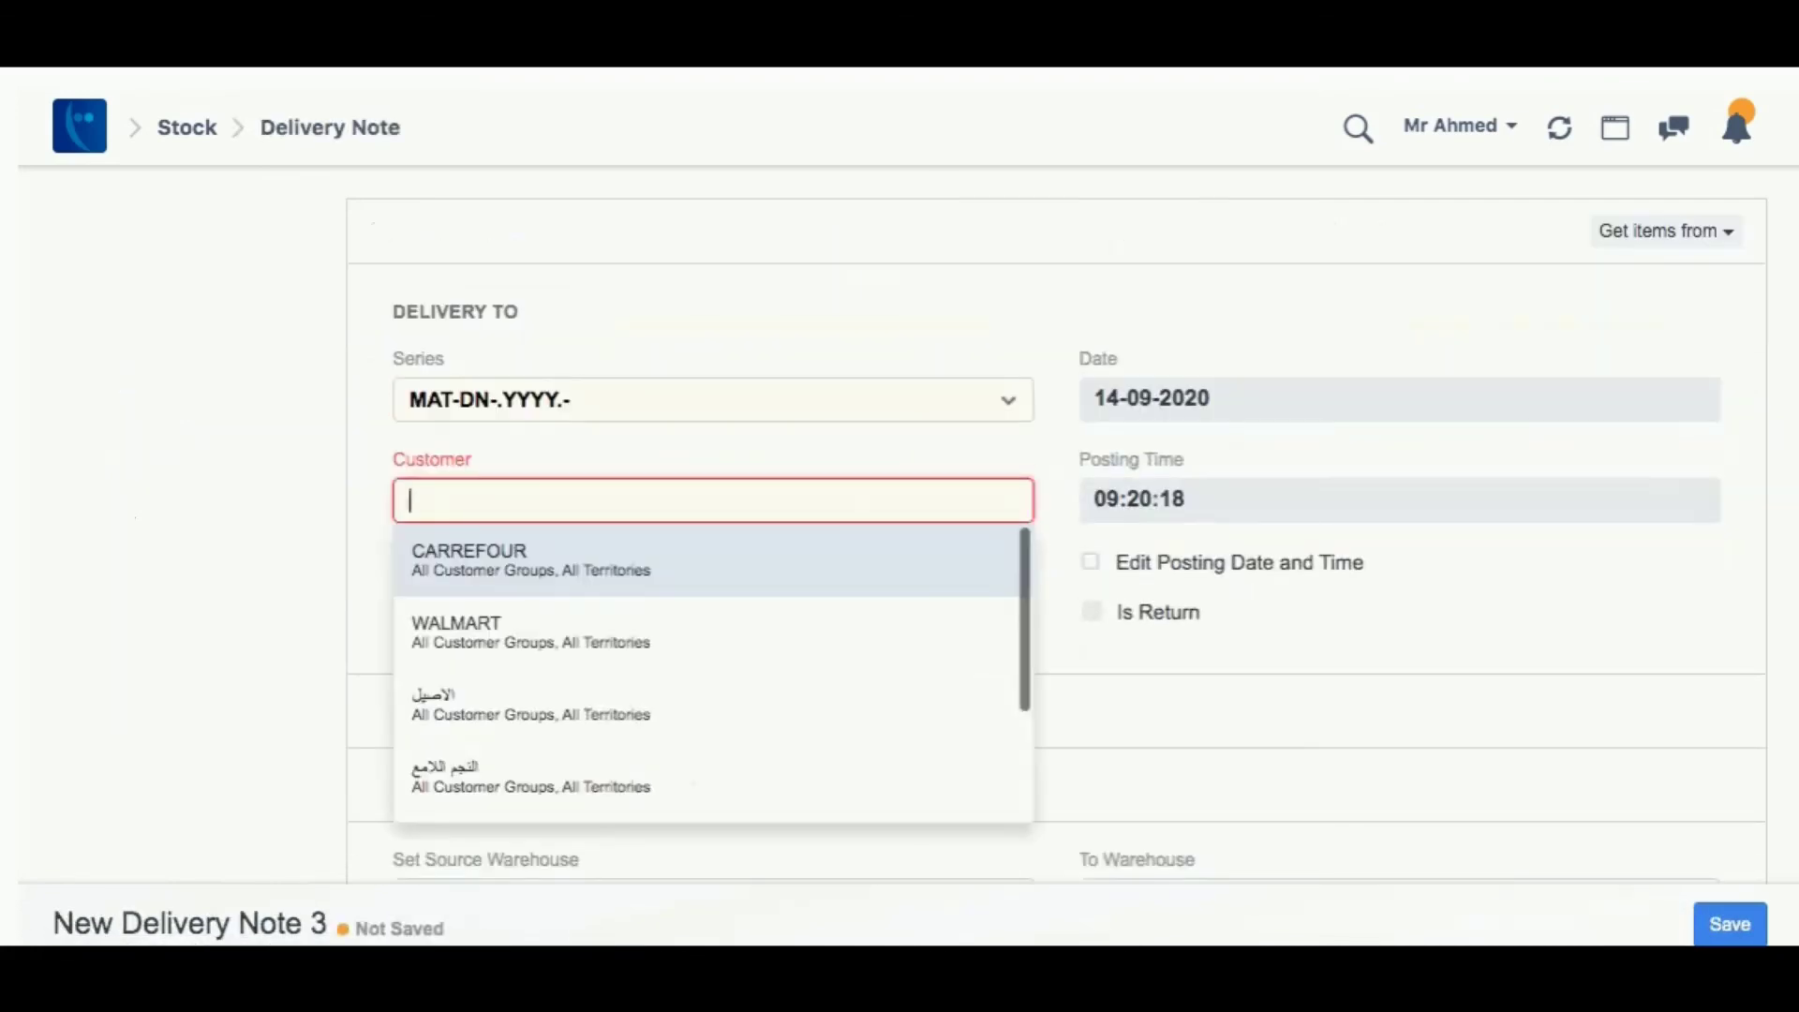
pyautogui.press('Return')
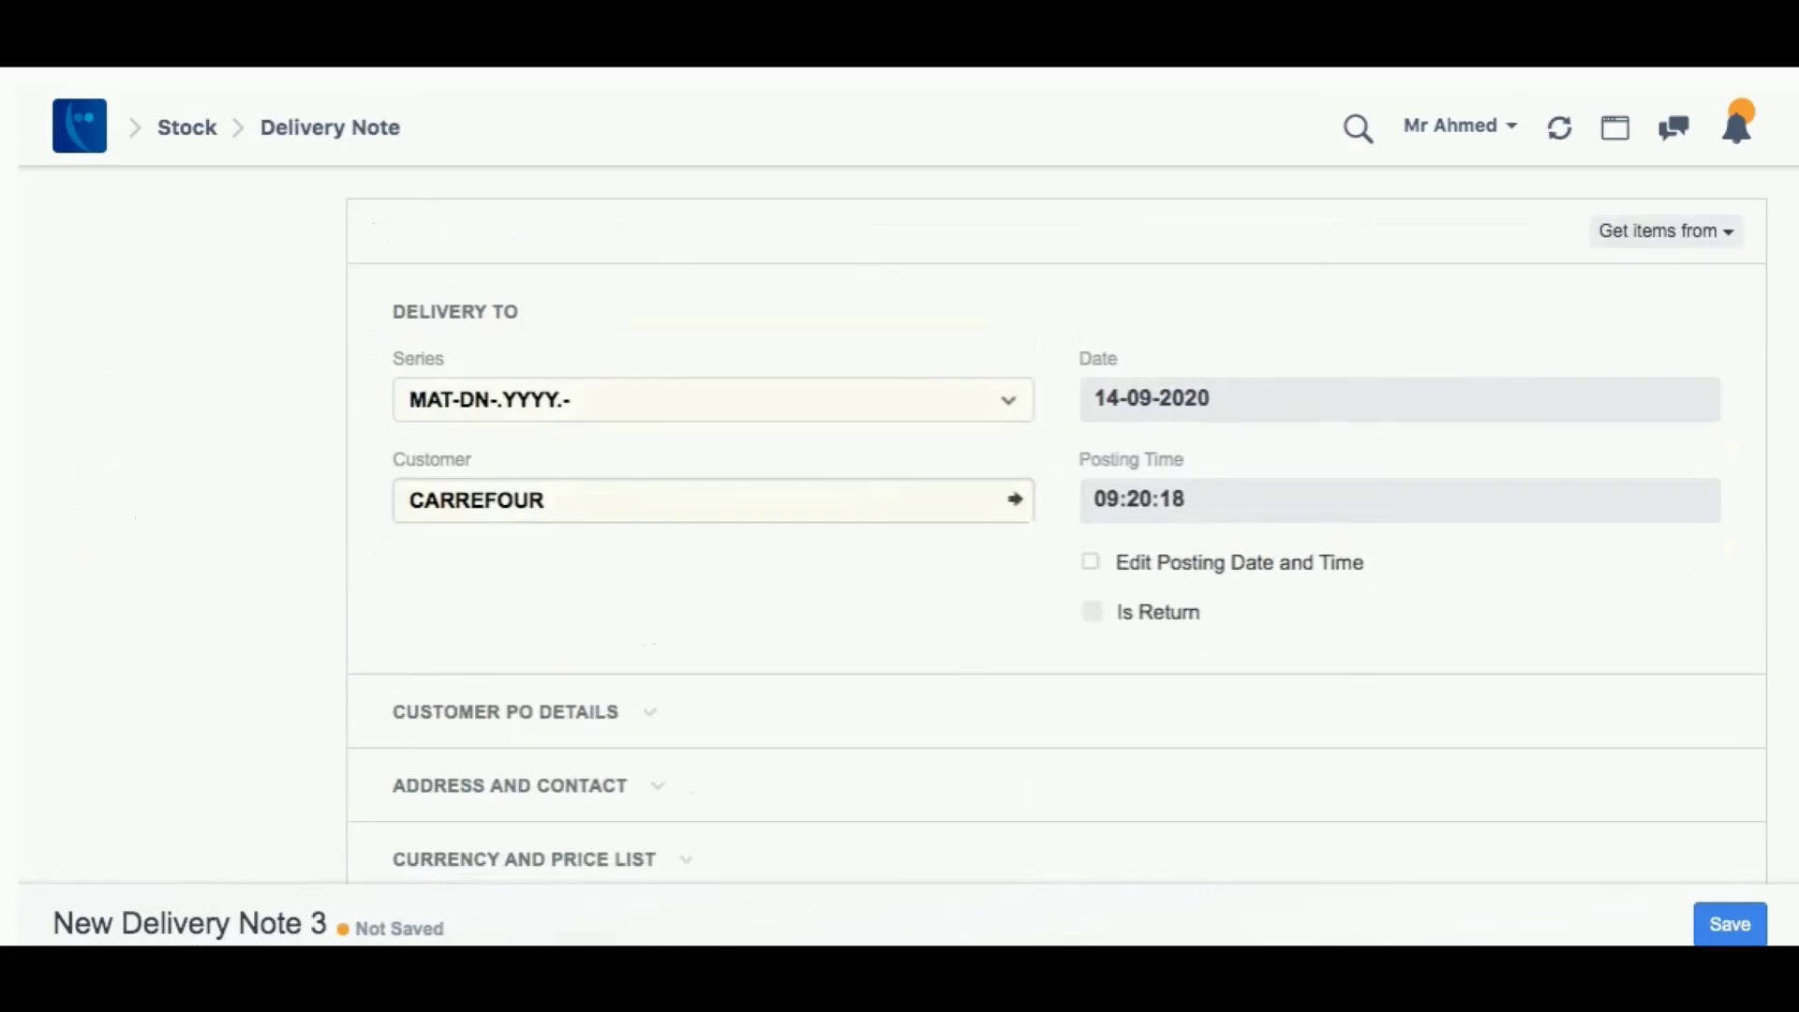
# Get the delivery note's items from CARREFOUR's latest sales order, check the Coconut Soap row, and save and submit the note
pyautogui.click(1667, 231)
pyautogui.click(1518, 286)
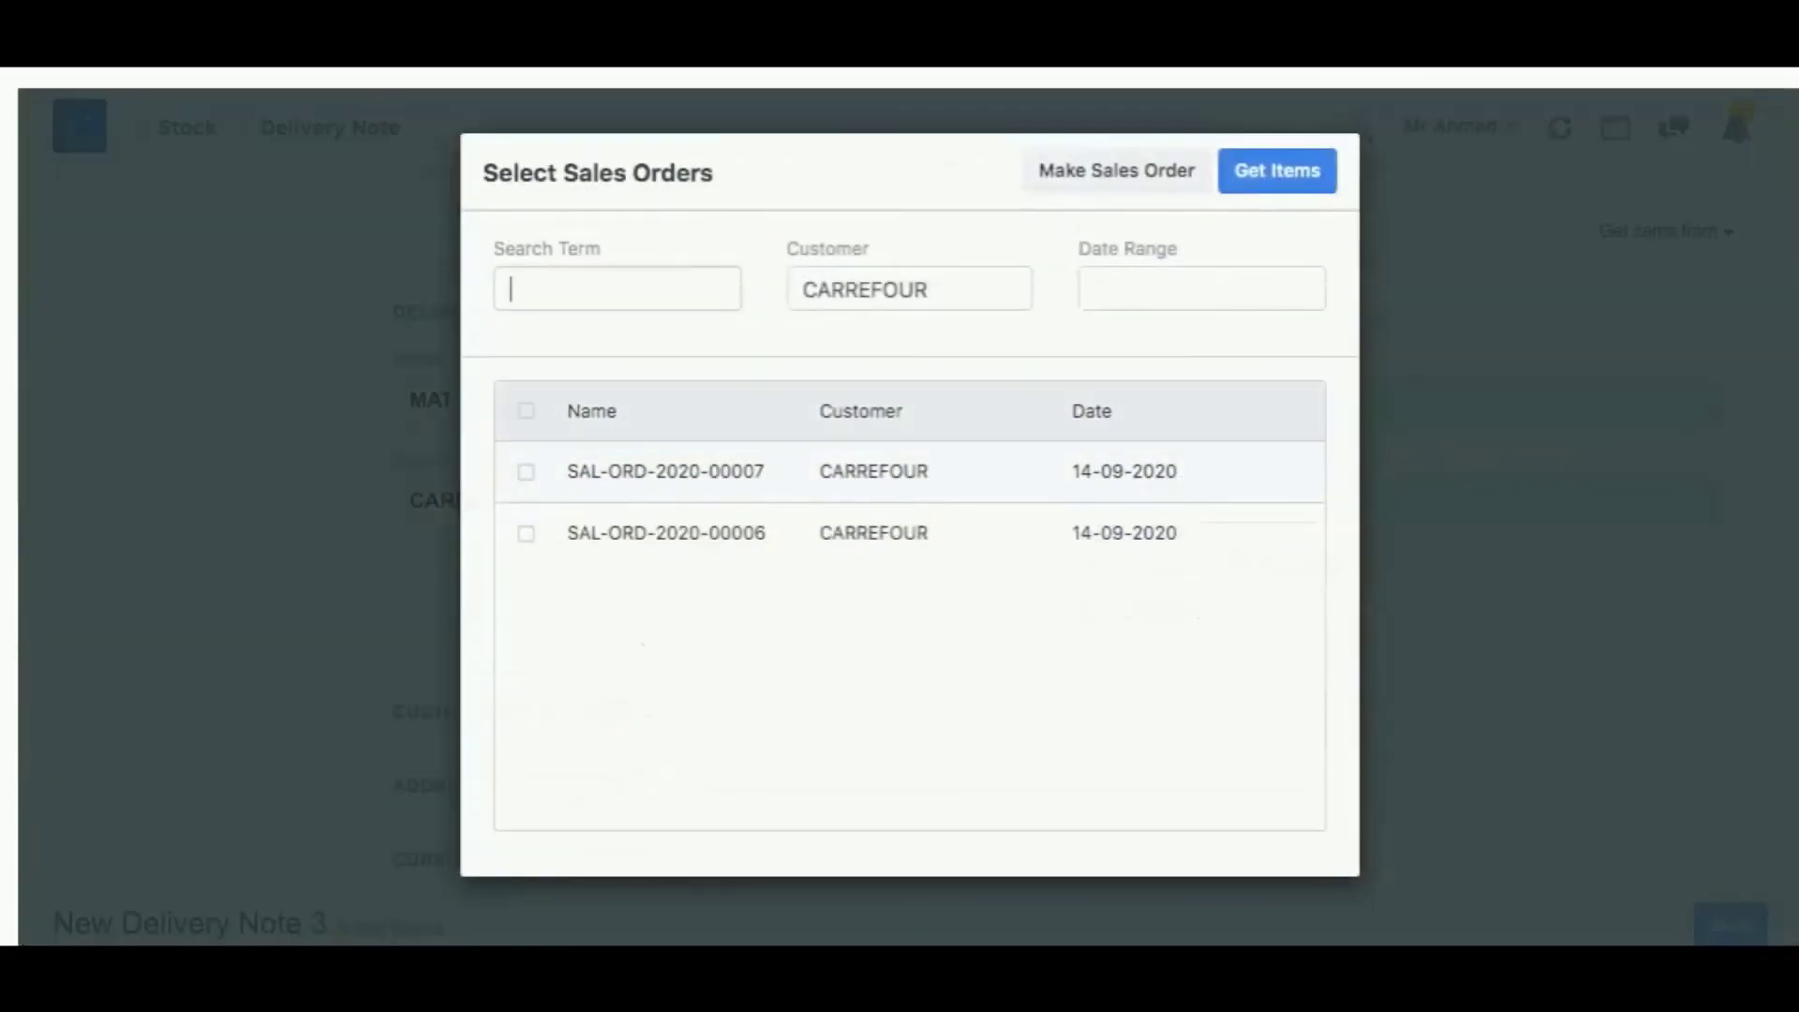
pyautogui.click(526, 471)
pyautogui.click(1278, 170)
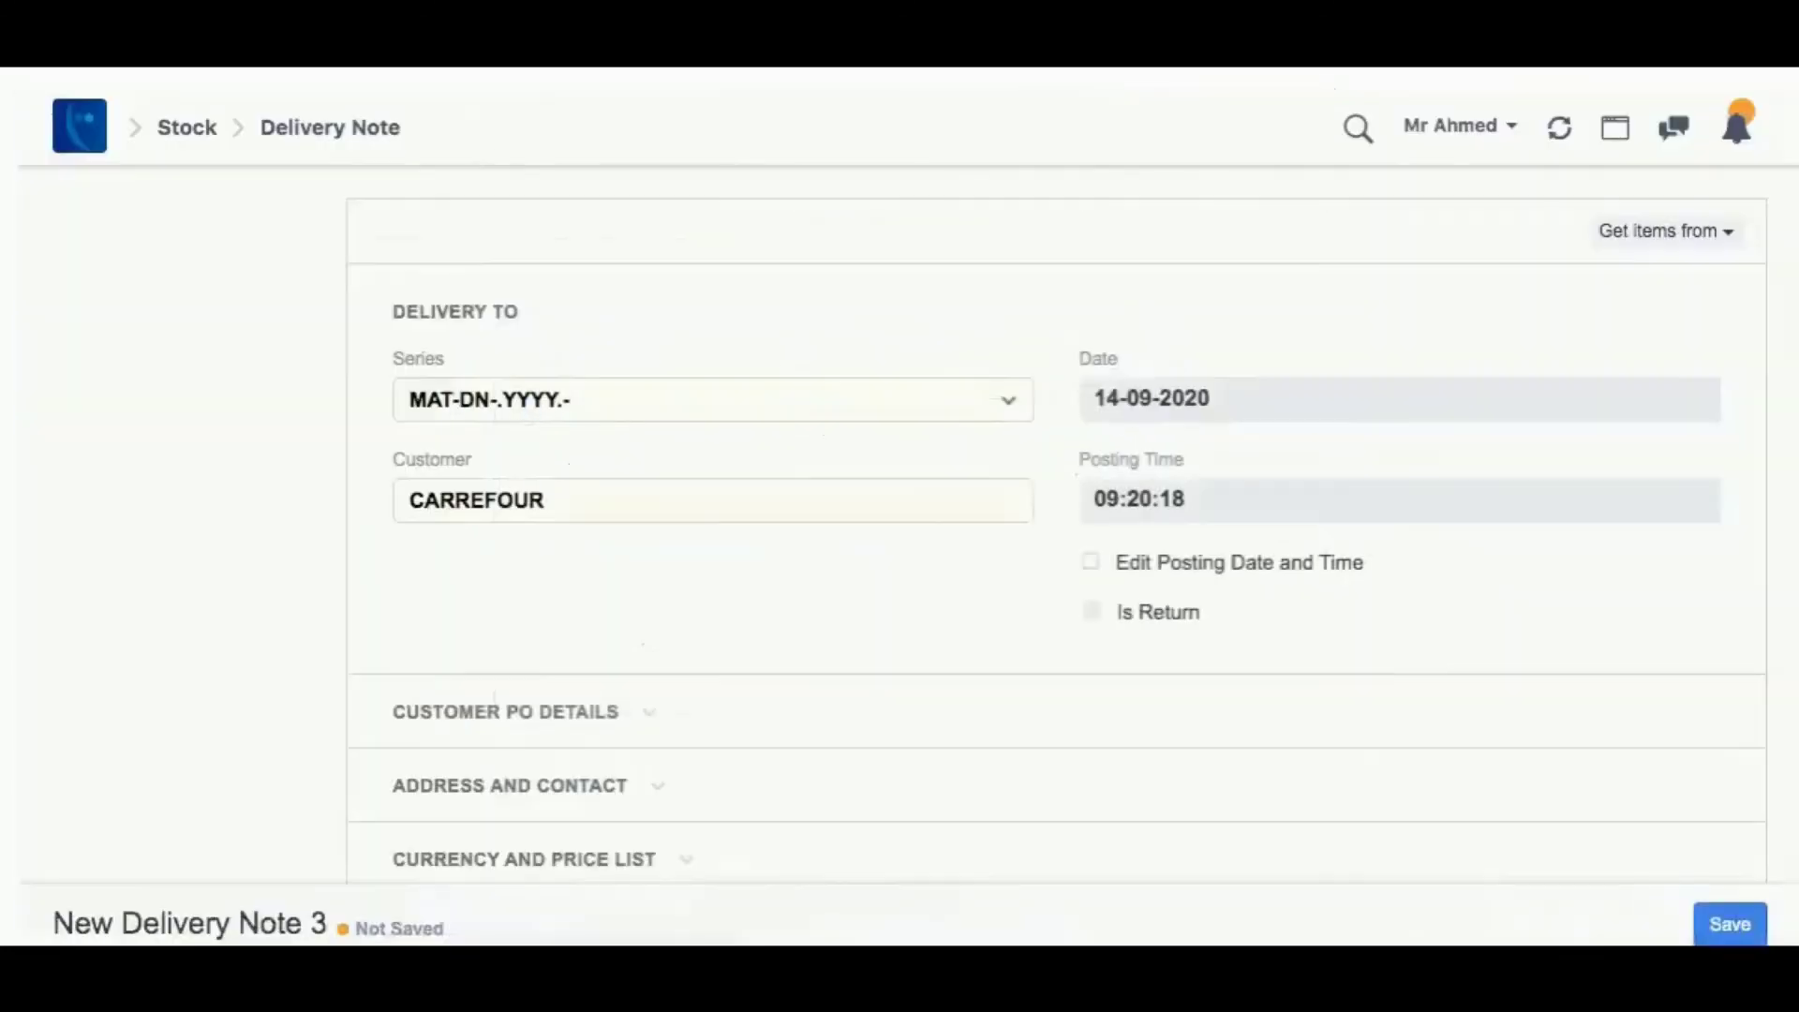
pyautogui.scroll(-10, 1058, 525)
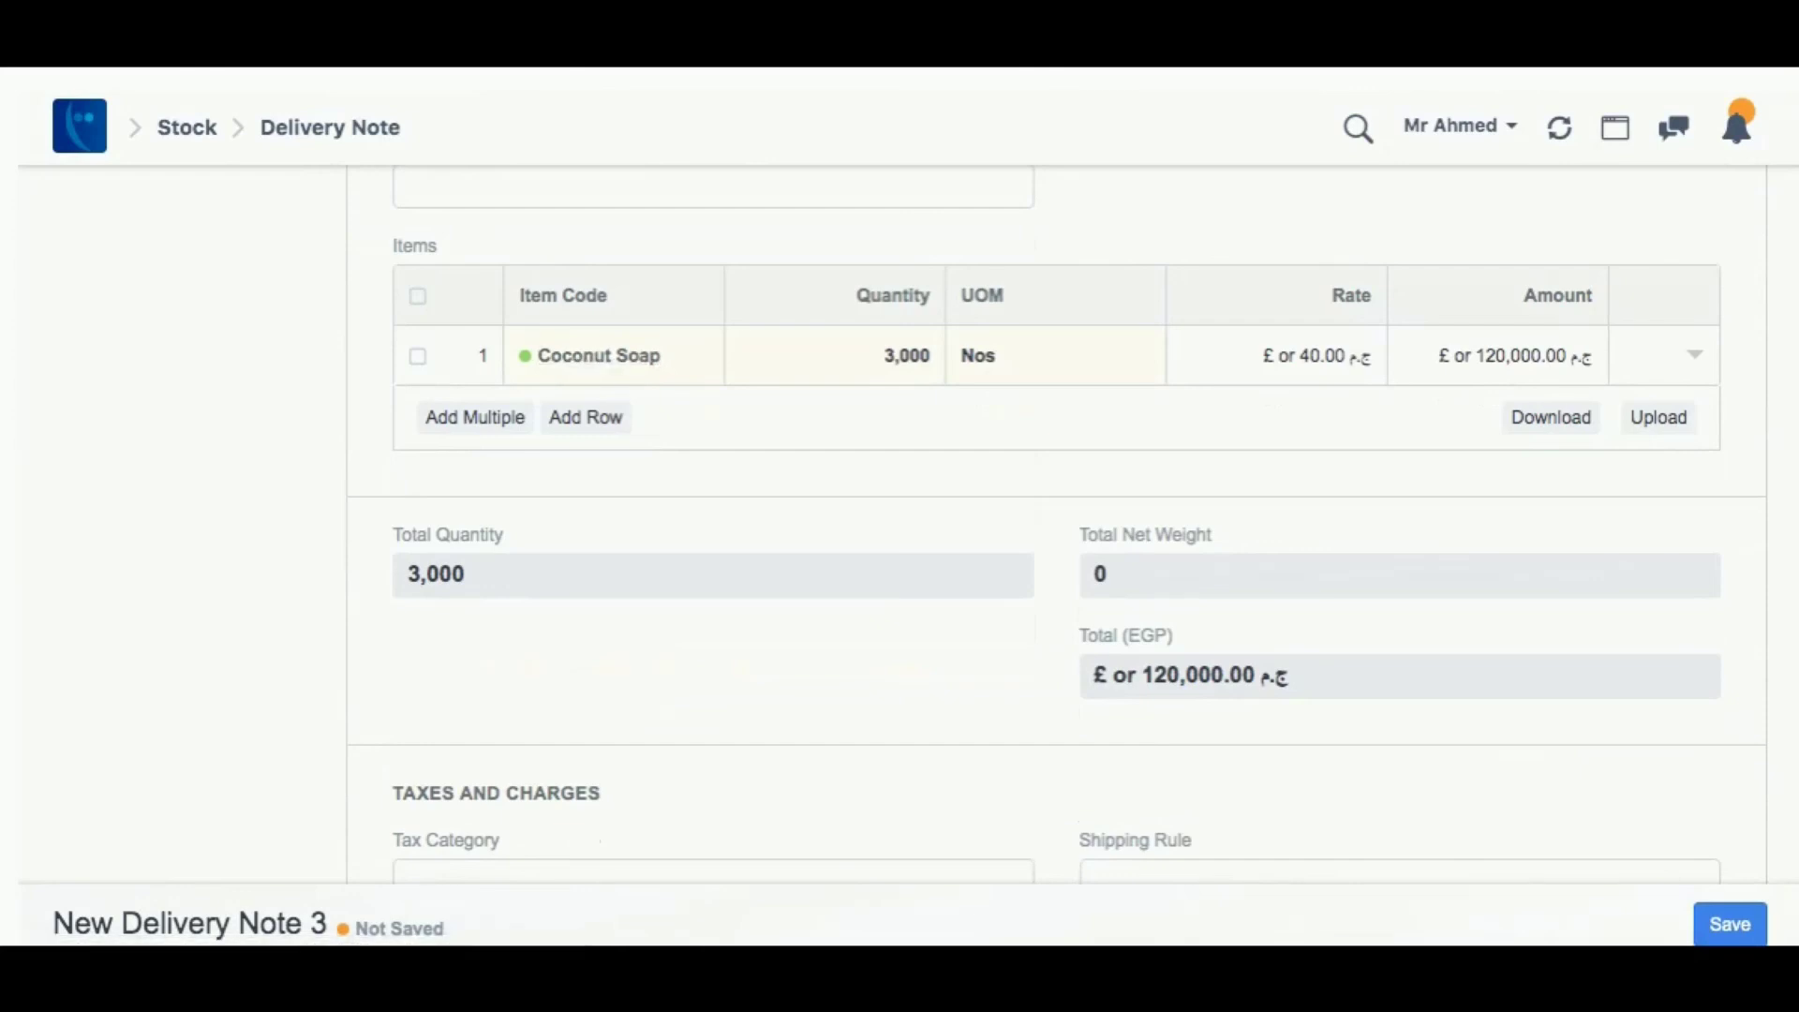
pyautogui.hotkey('ctrl', 's')
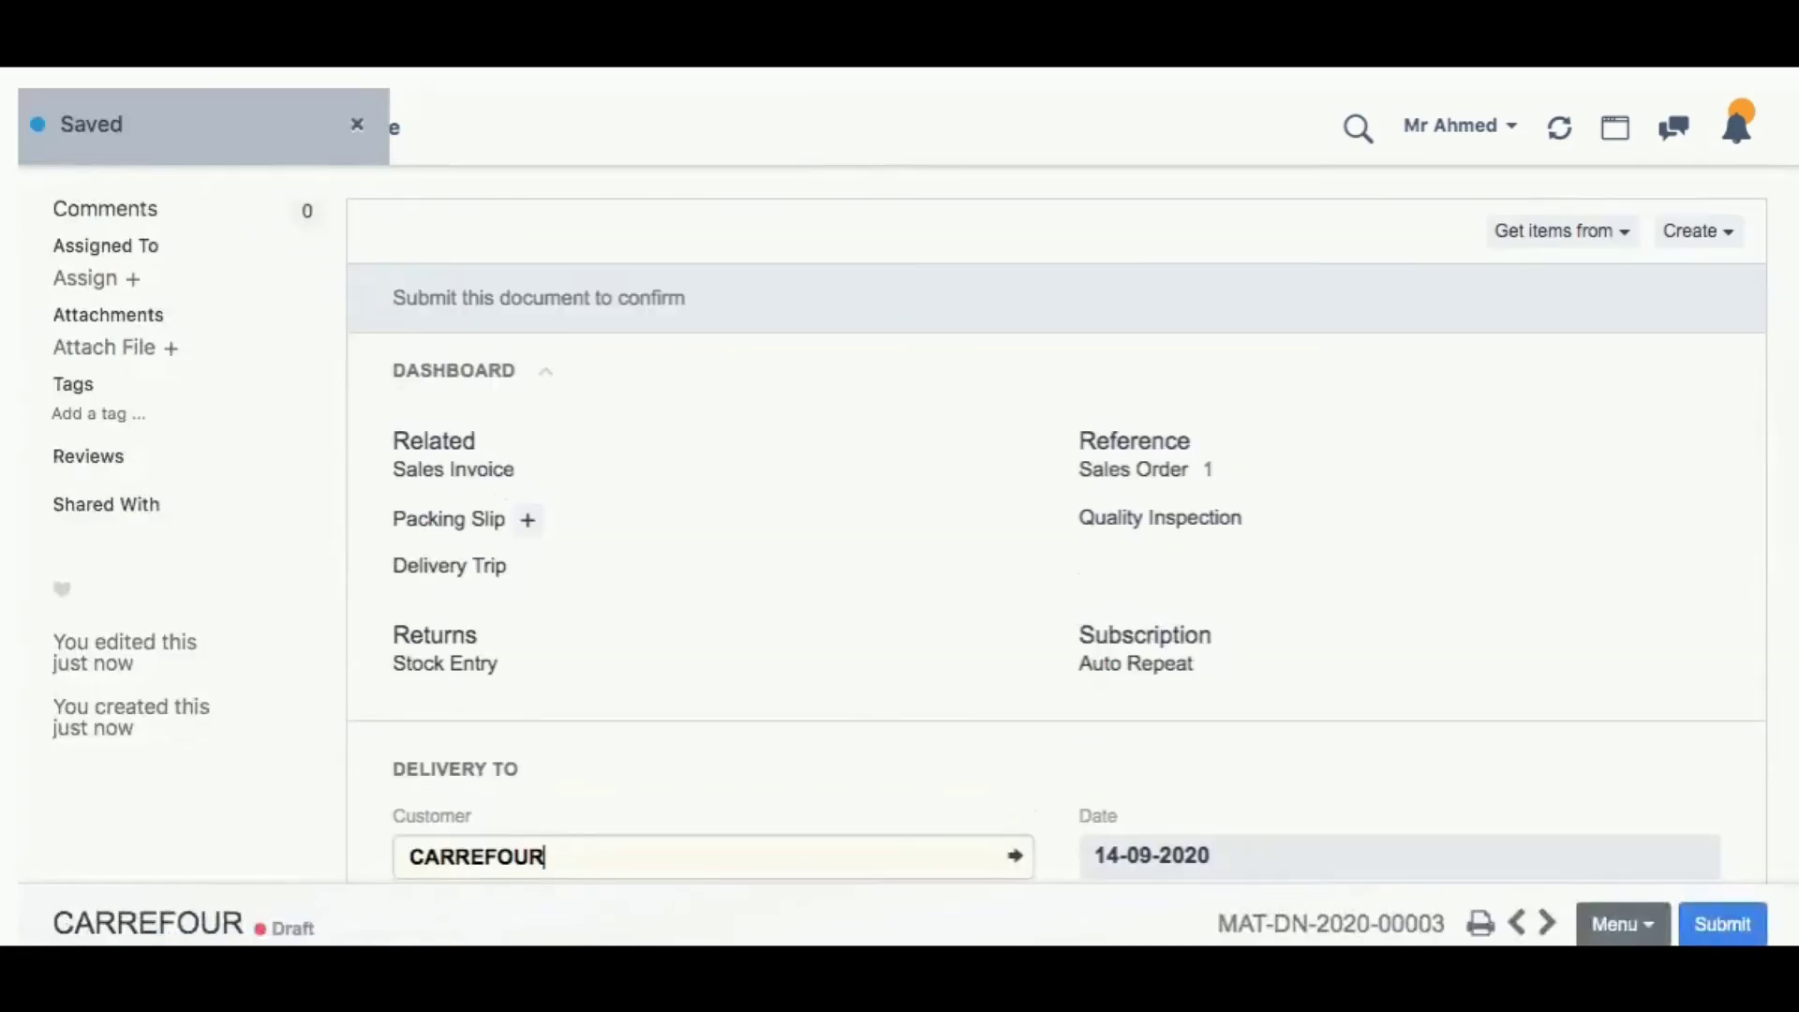
pyautogui.hotkey('ctrl', 'b')
pyautogui.press('Return')
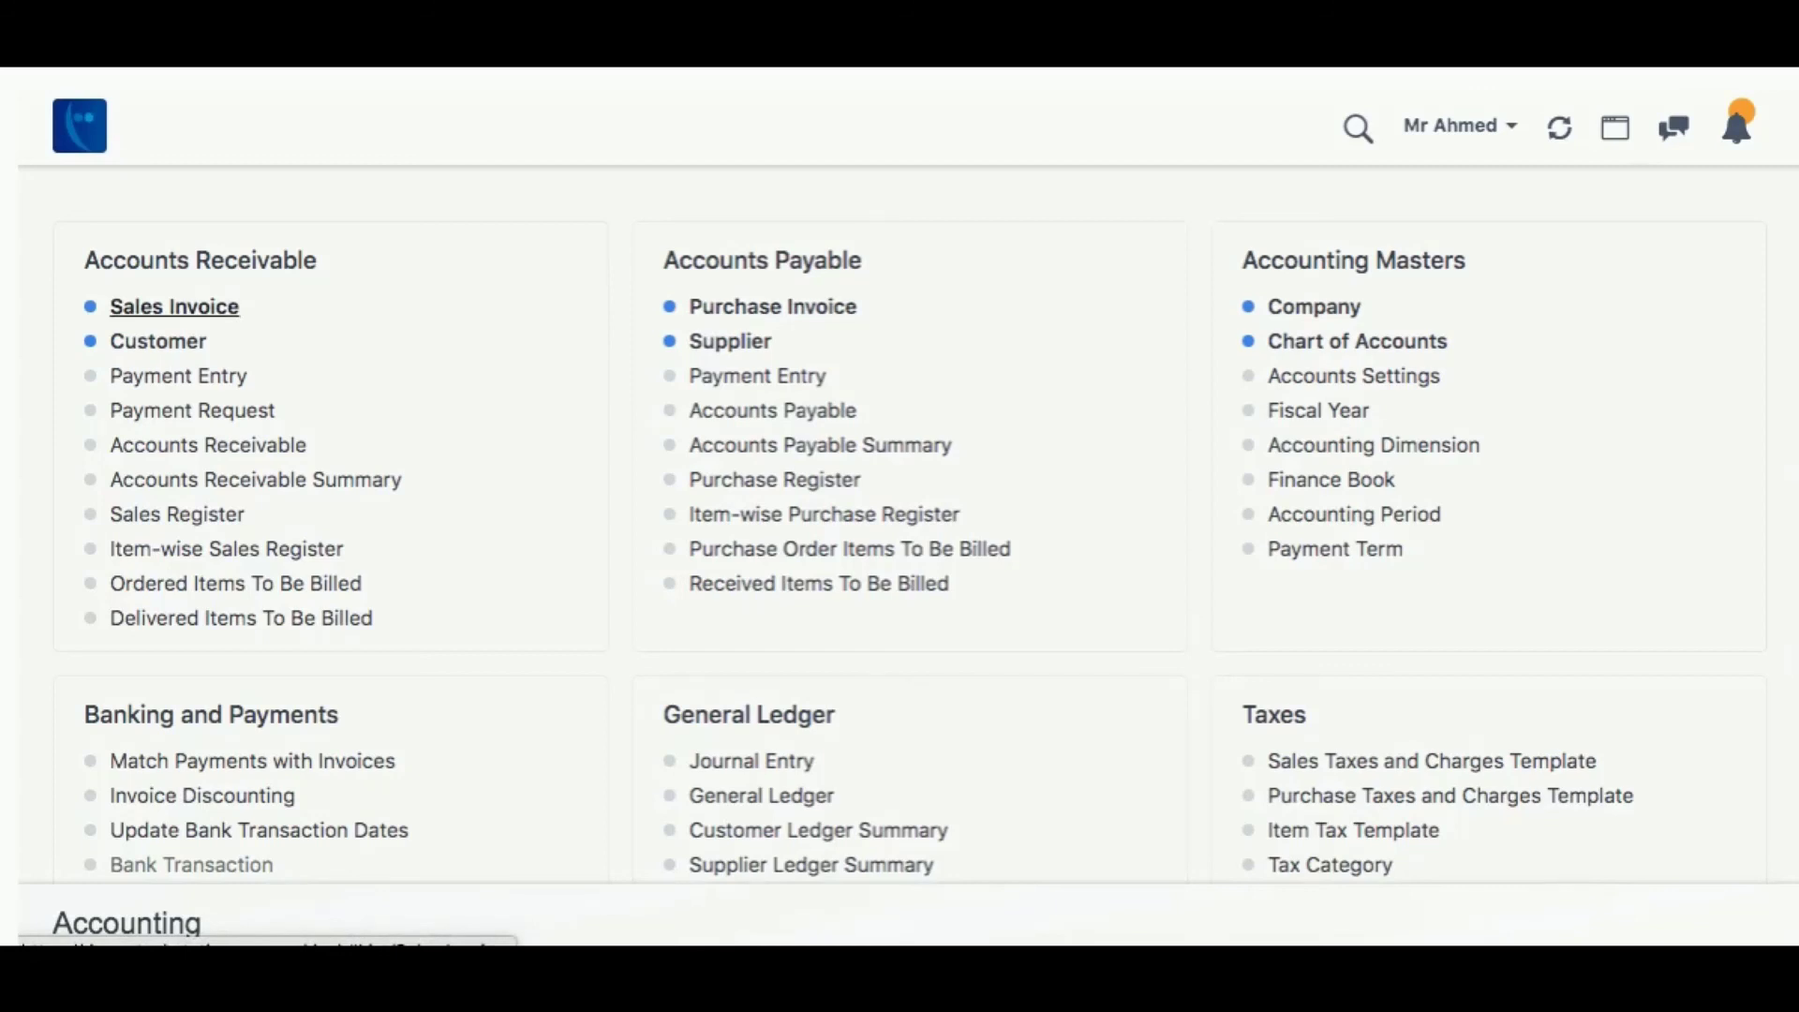
# Create a sales invoice in Accounting with the items from the CARREFOUR delivery note of 14-09-2020, check them, and save it
pyautogui.click(175, 307)
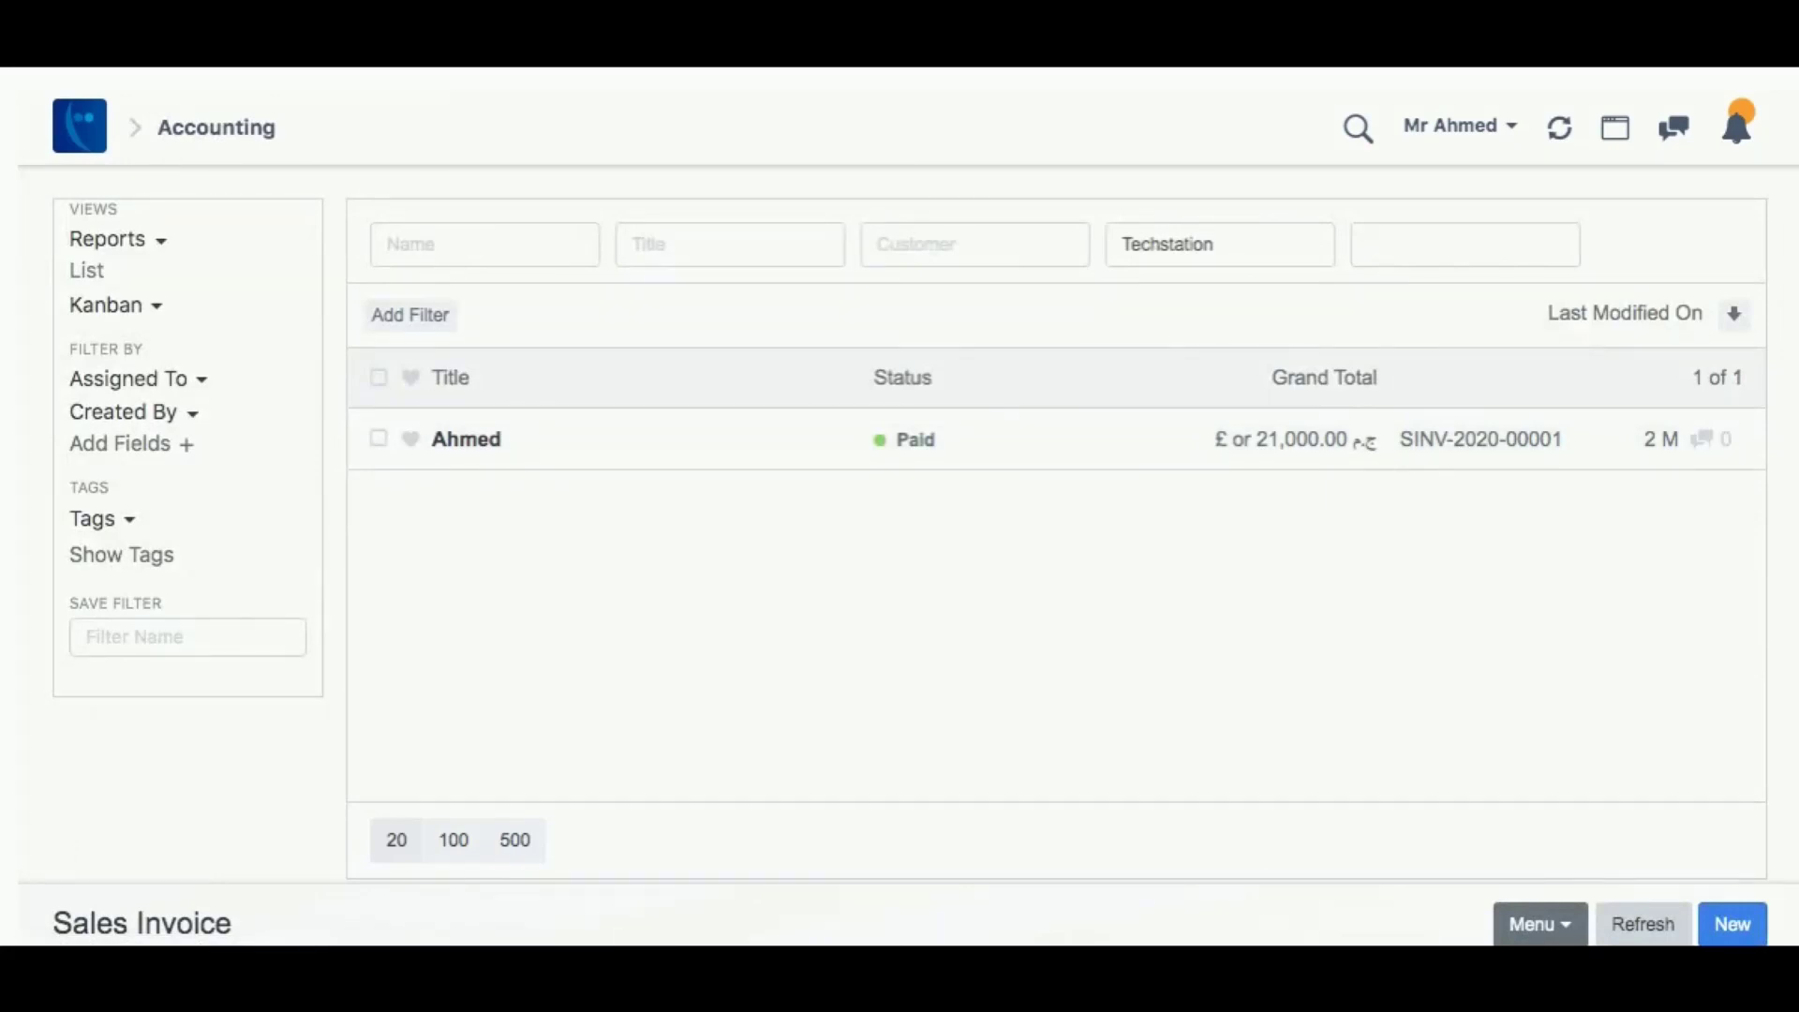
pyautogui.hotkey('ctrl', 'b')
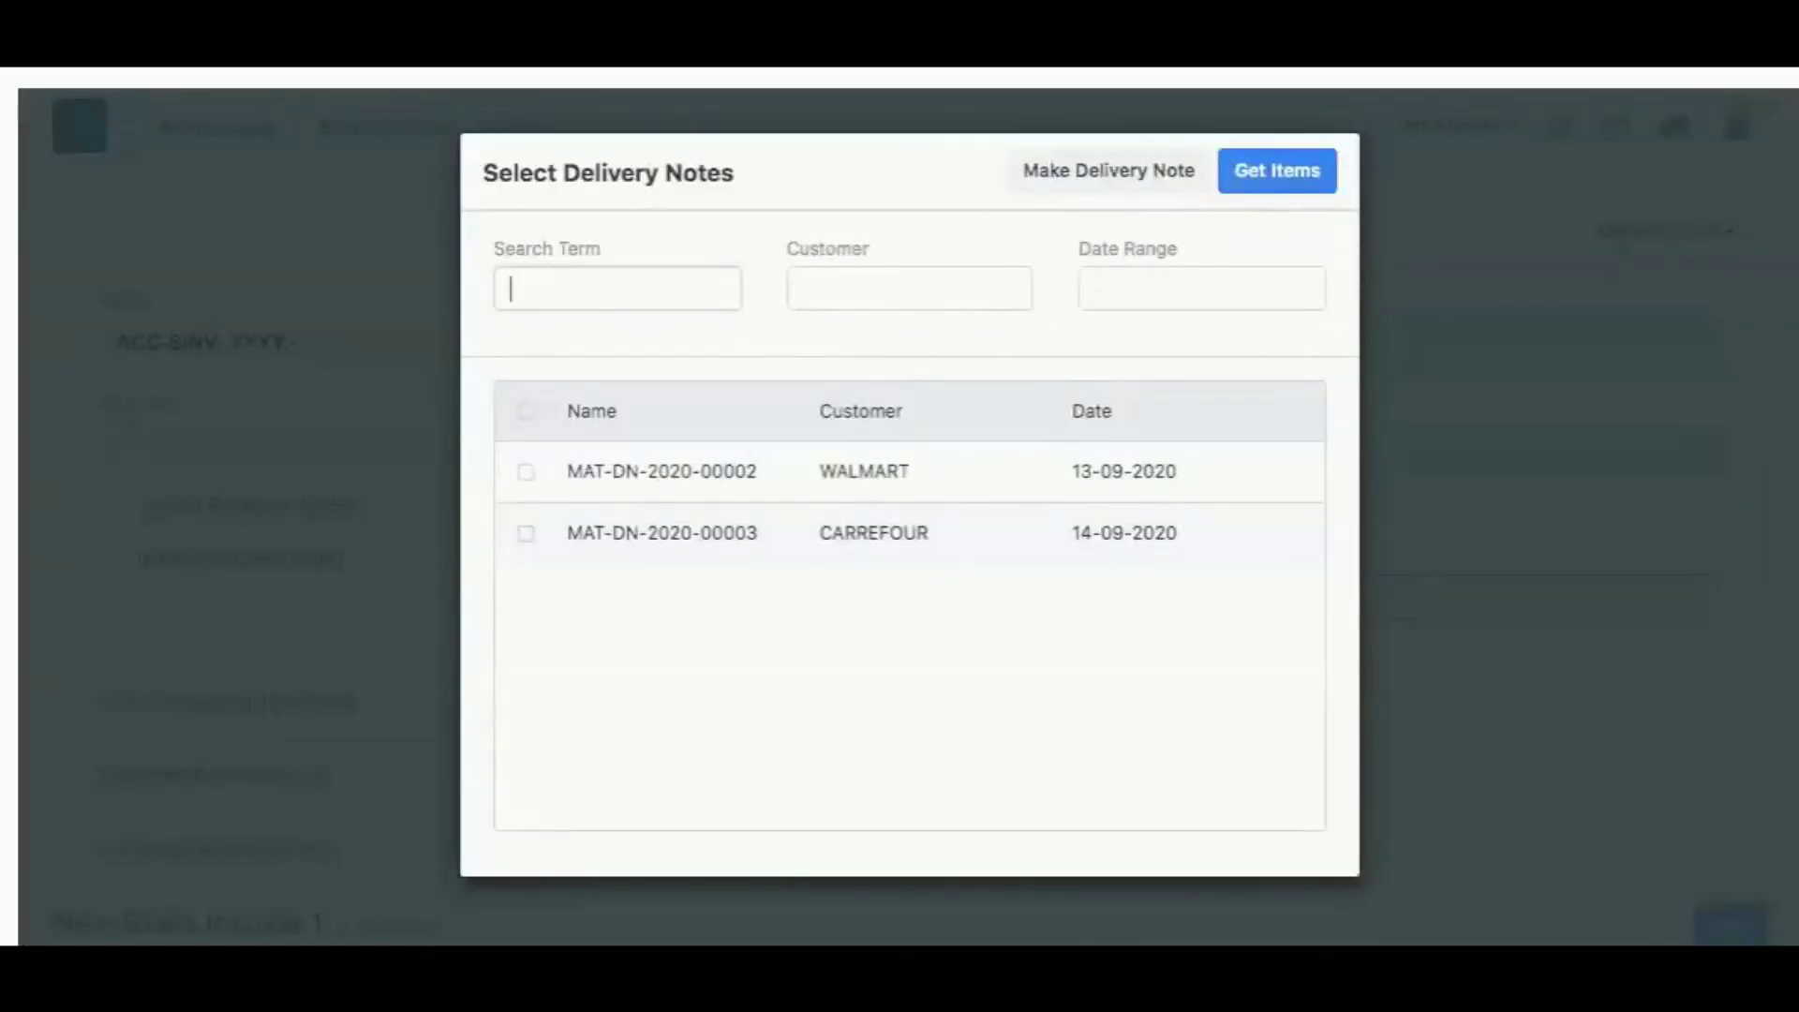
pyautogui.click(526, 533)
pyautogui.press('Return')
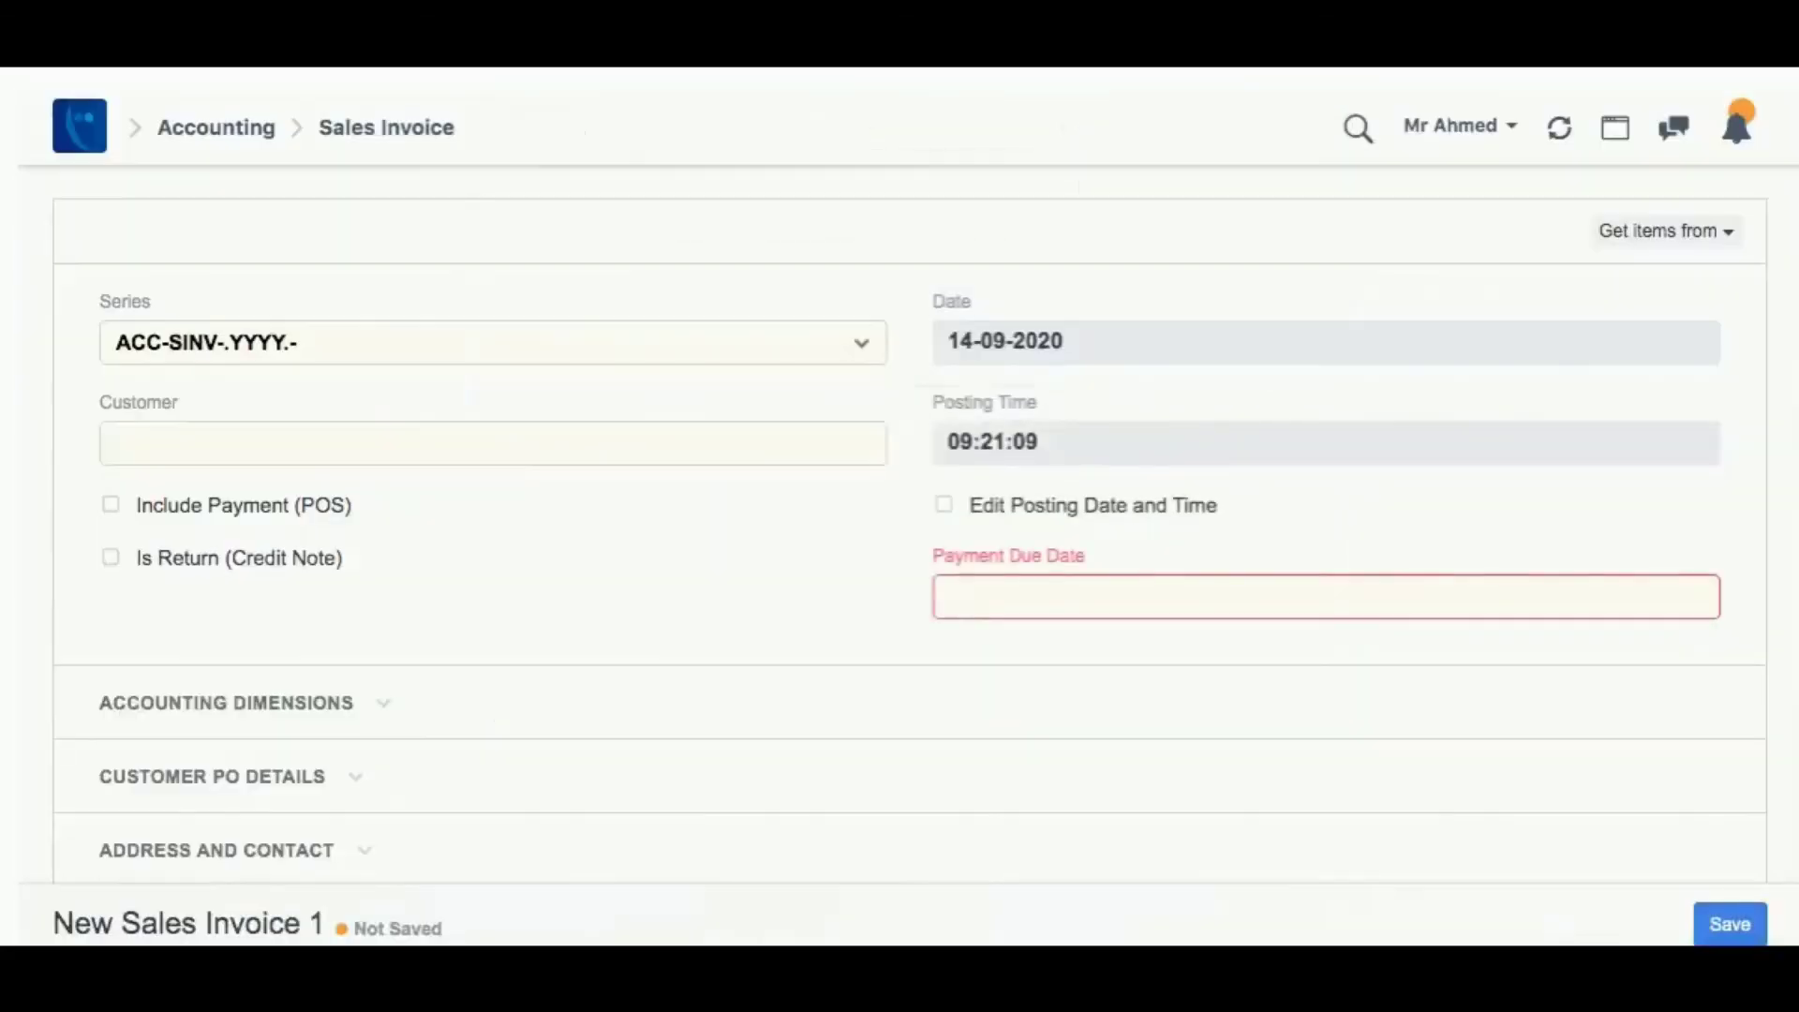
pyautogui.scroll(-5, 899, 525)
pyautogui.hotkey('ctrl', 's')
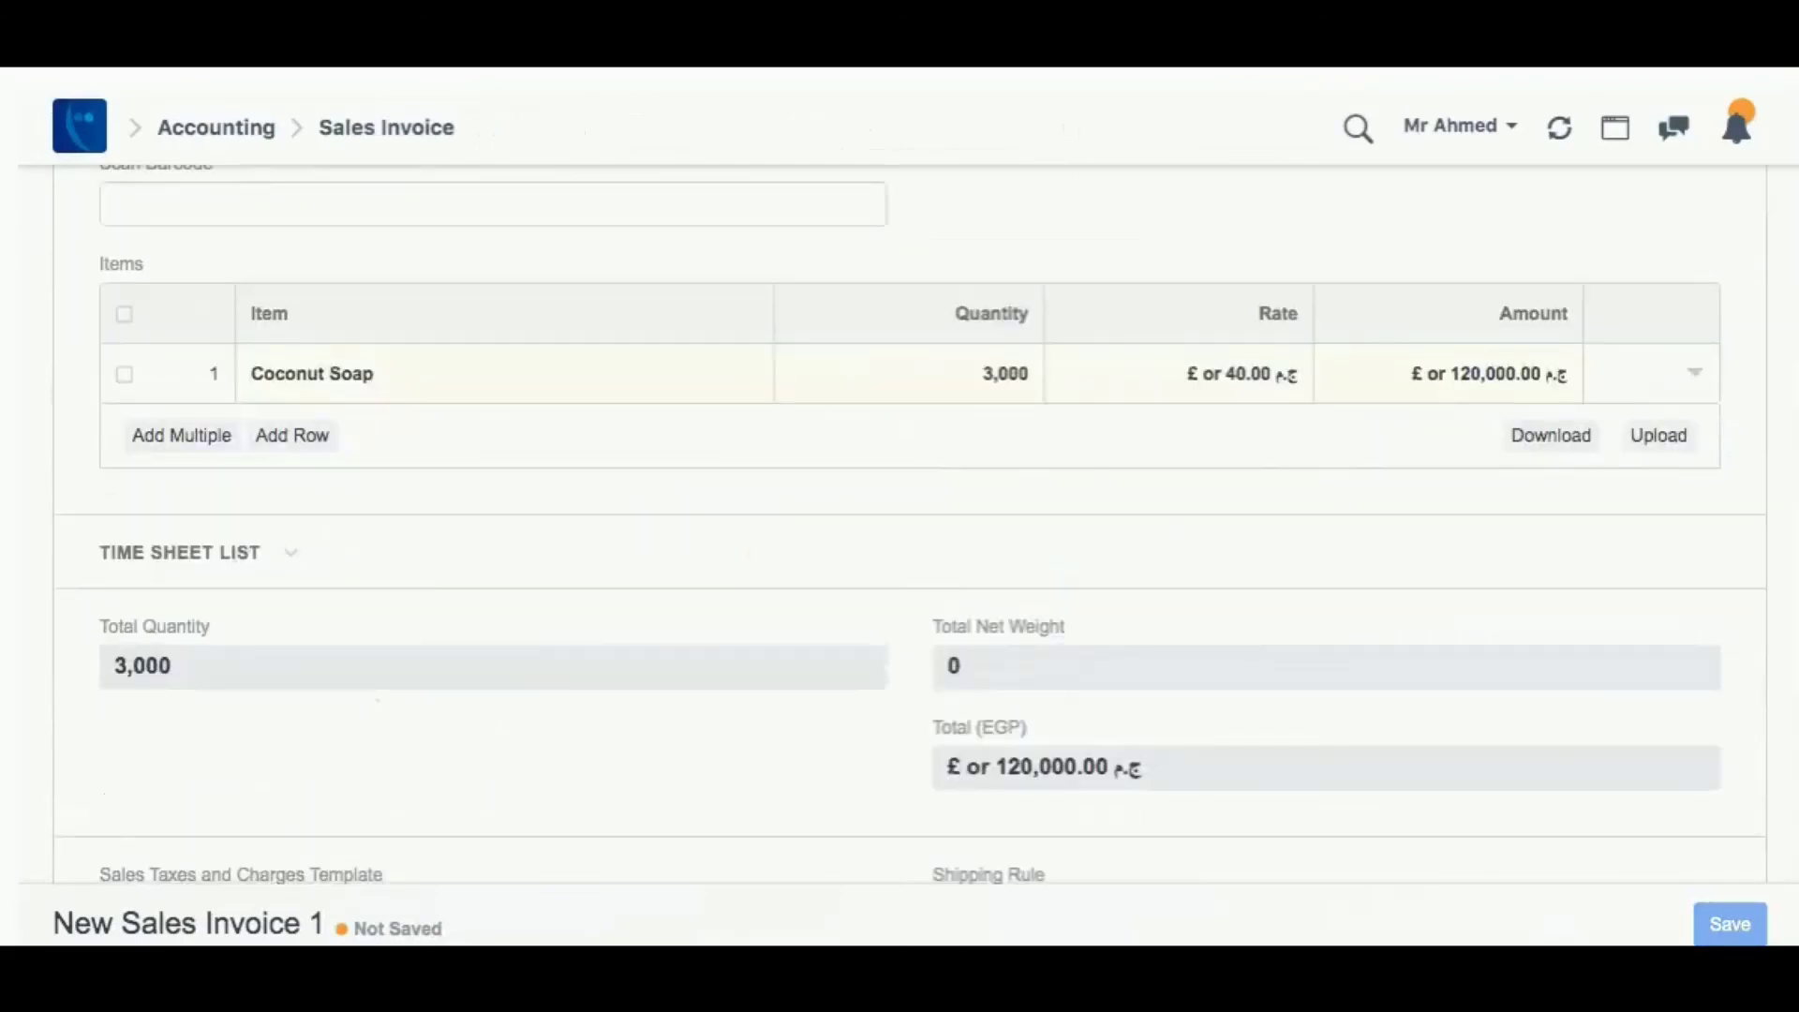